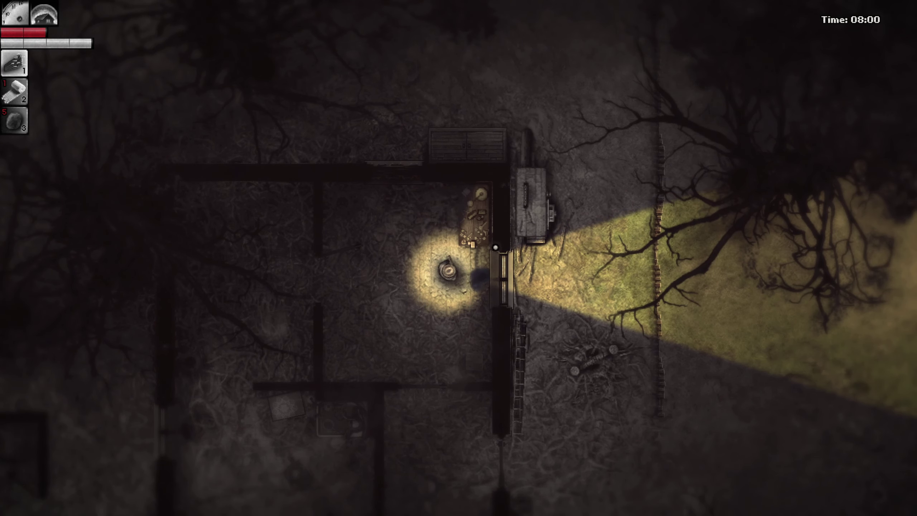
- Check the area map, then look inside the workbench storage
{"action": "key", "text": "m"}
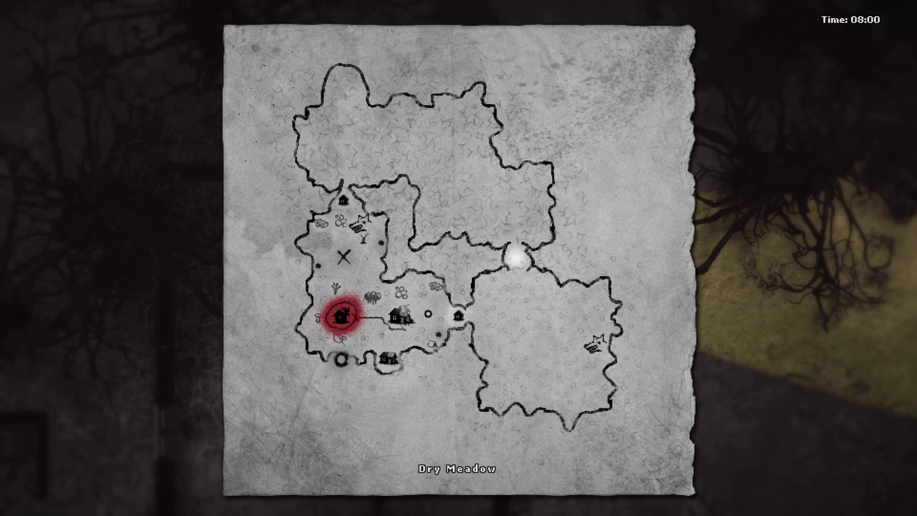
{"action": "key", "text": "m"}
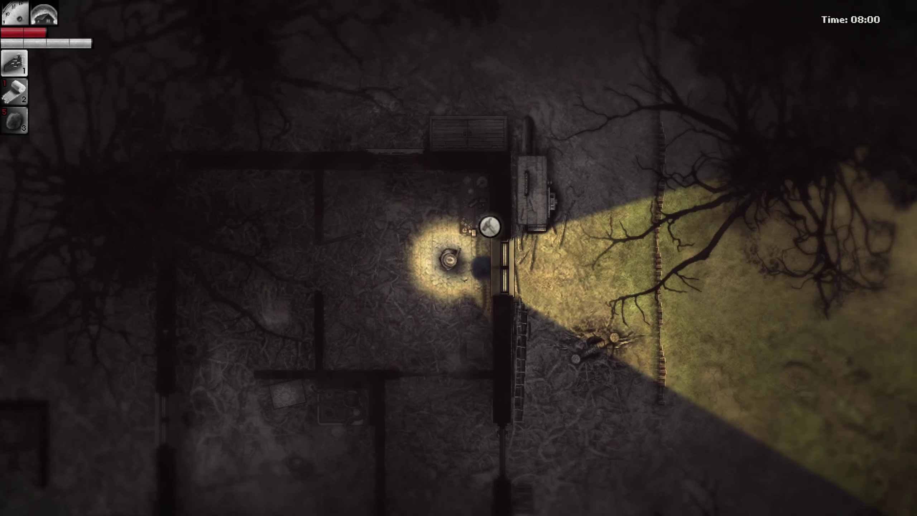
{"action": "key", "text": "e"}
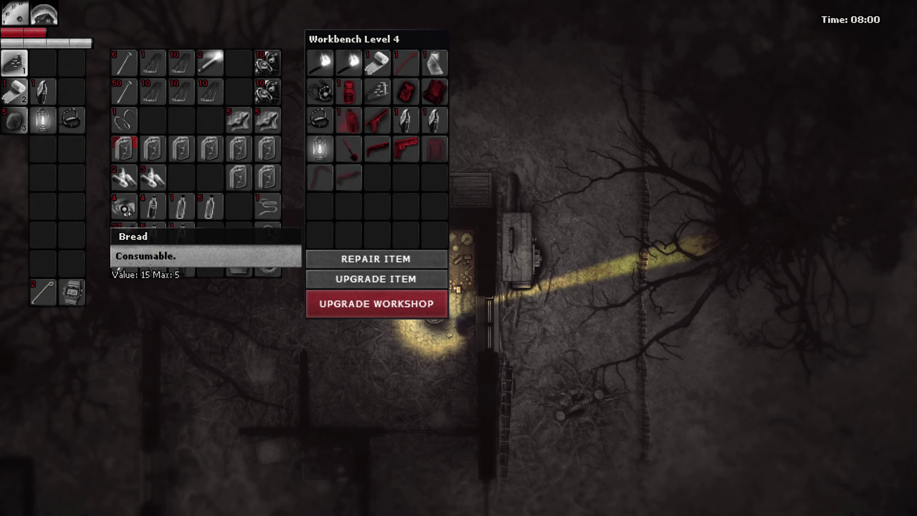
{"action": "key", "text": "Escape"}
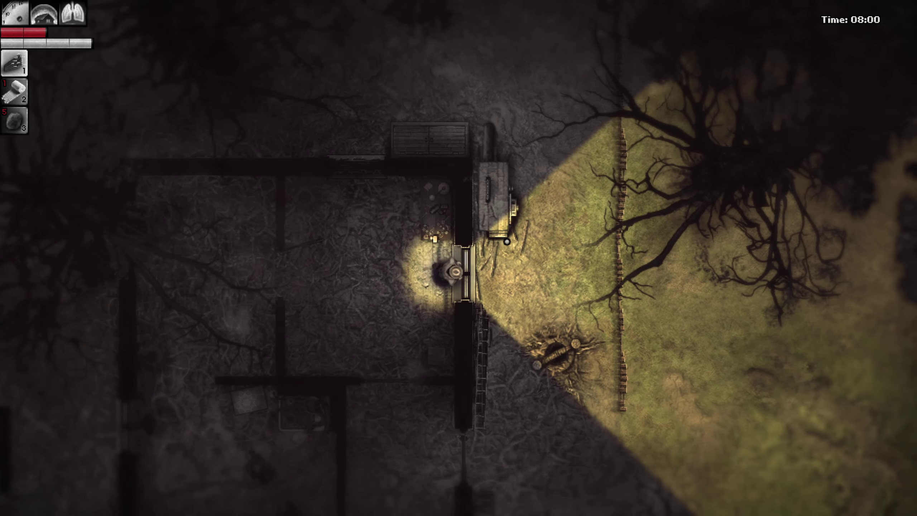
- Leave the hideout and follow the path east, then north past the fallen tree
{"action": "key", "text": "d"}
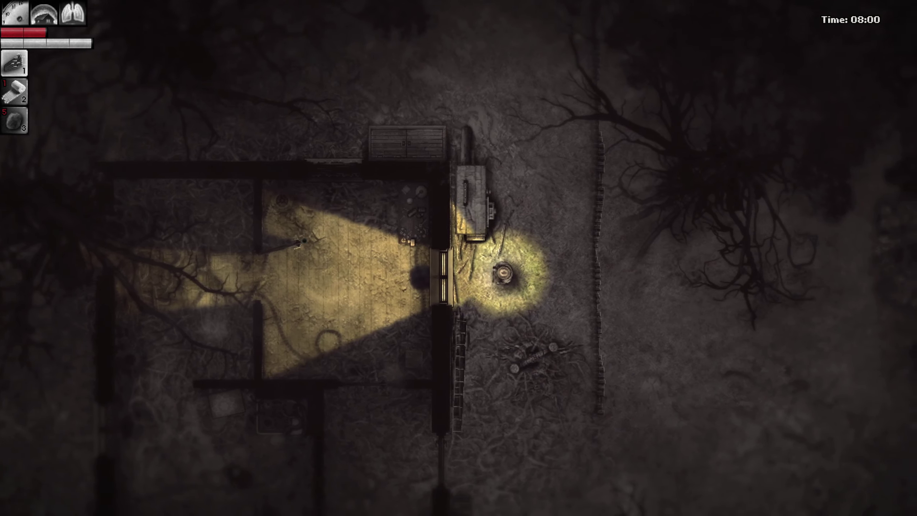
{"action": "key", "text": "s"}
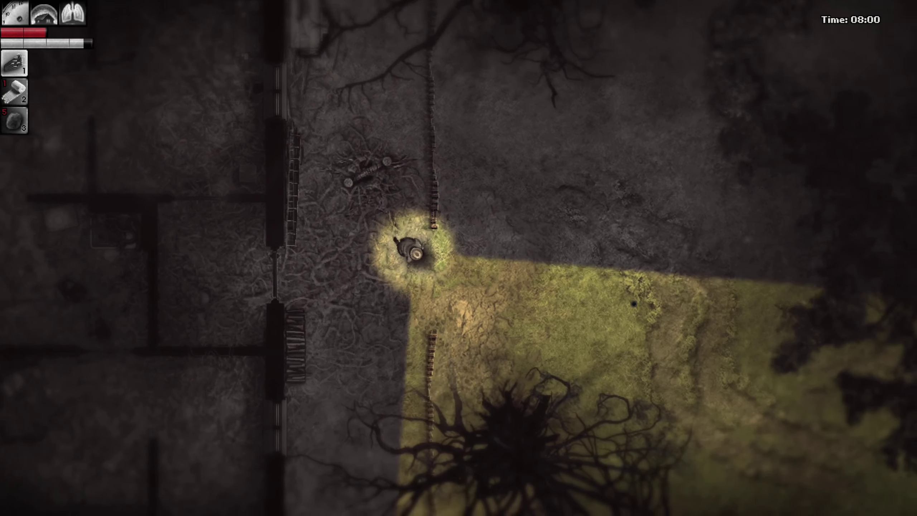
{"action": "key", "text": "d"}
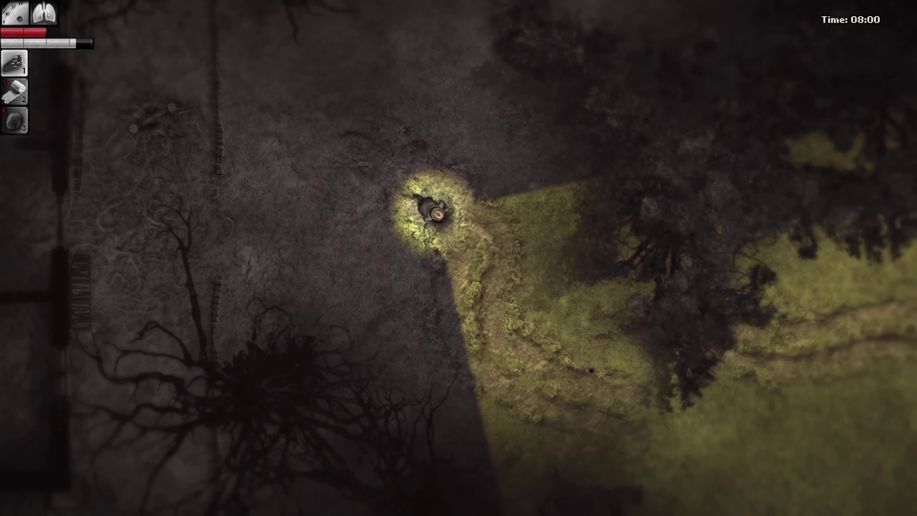
{"action": "key", "text": "d"}
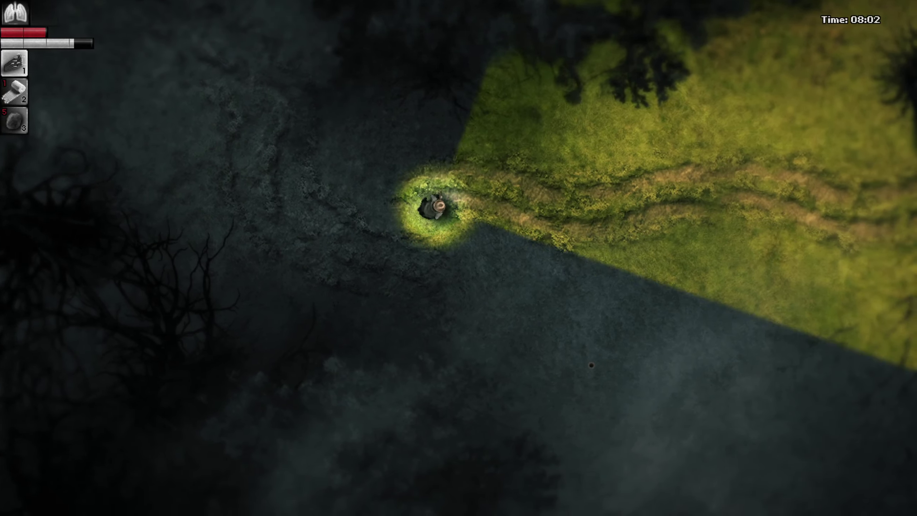
{"action": "key", "text": "d"}
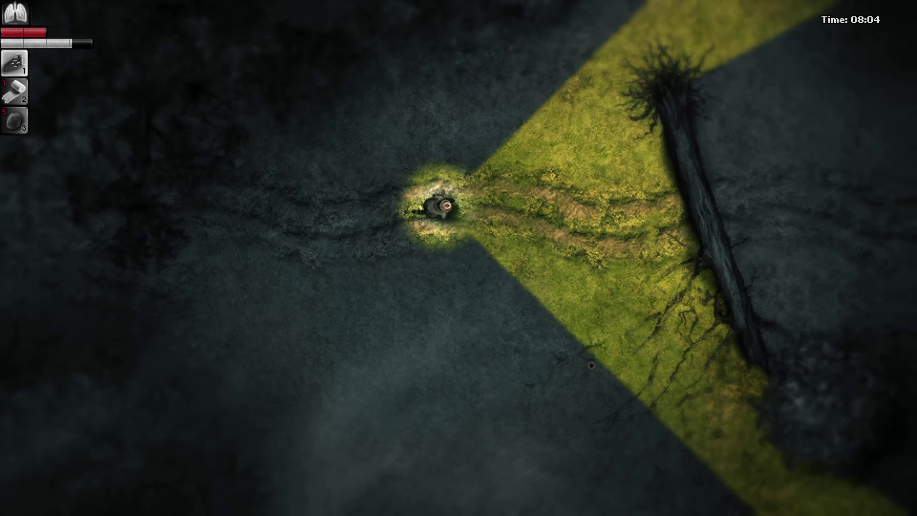
{"action": "key", "text": "d"}
{"action": "key", "text": "w"}
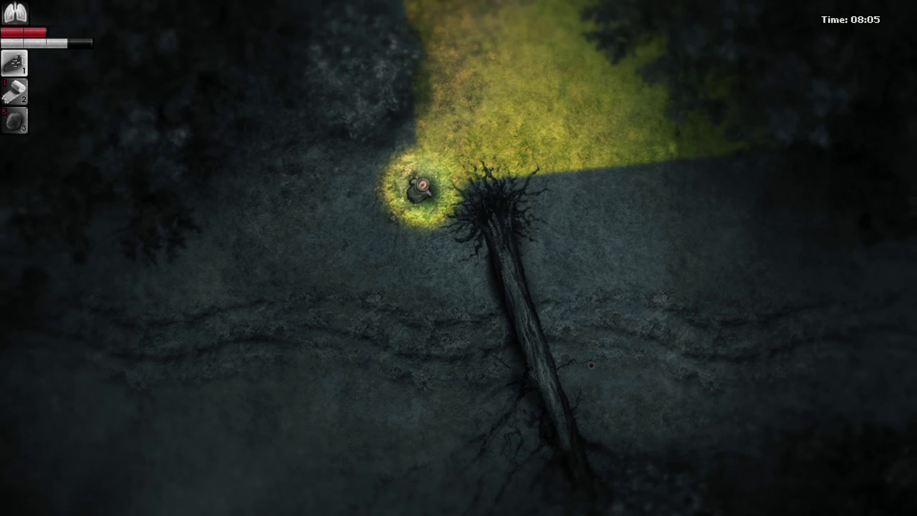
{"action": "key", "text": "d"}
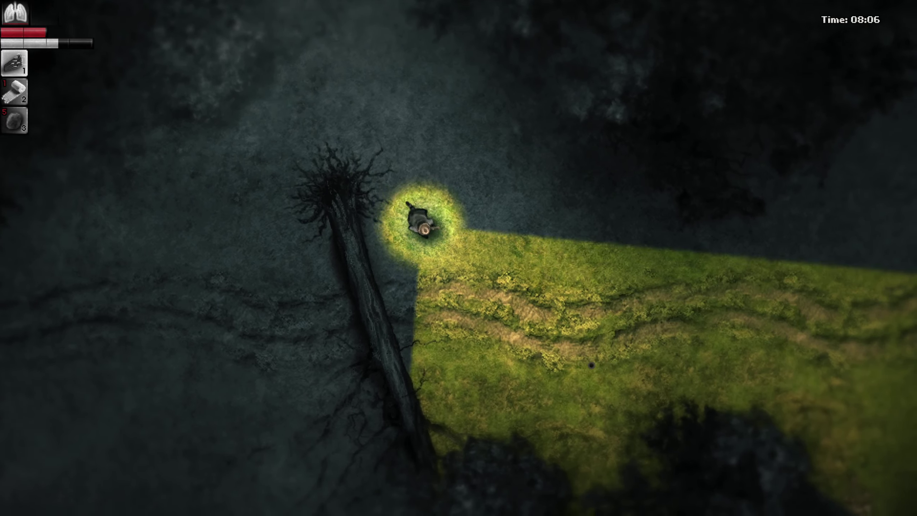
{"action": "key", "text": "d"}
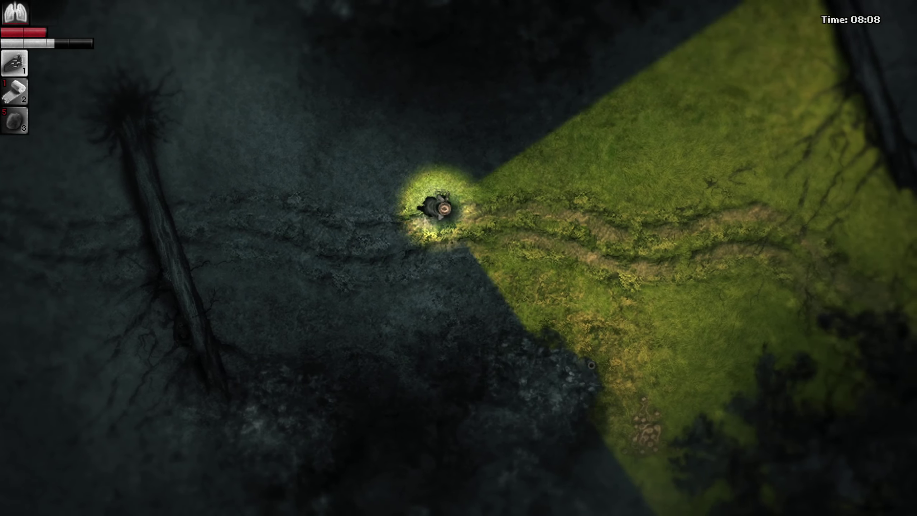
{"action": "key", "text": "d"}
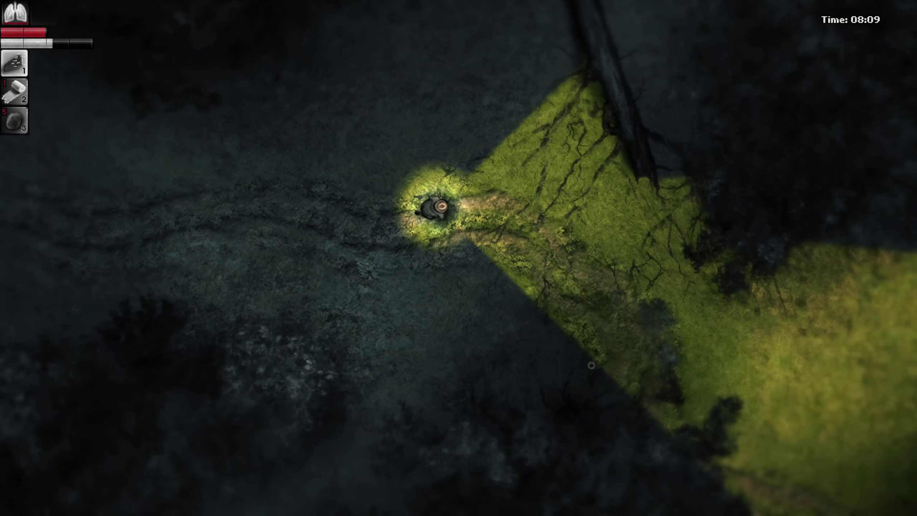
{"action": "key", "text": "d"}
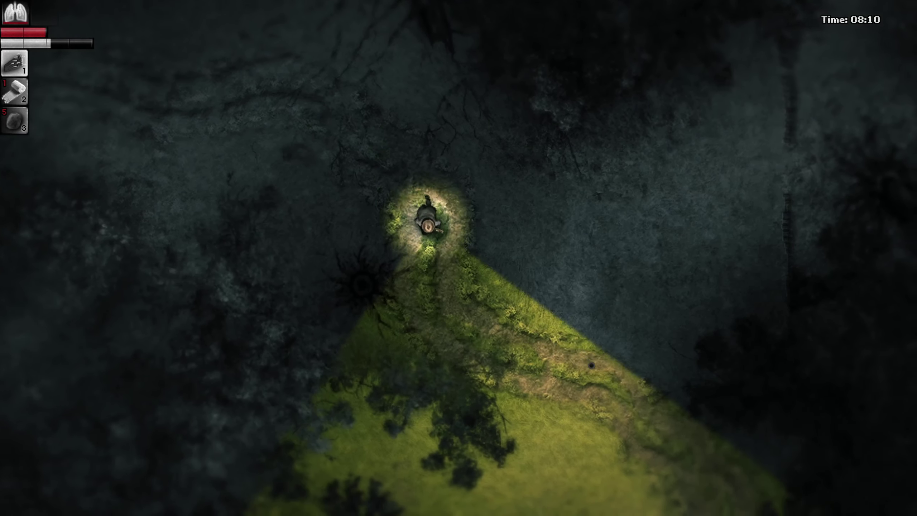
{"action": "key", "text": "d"}
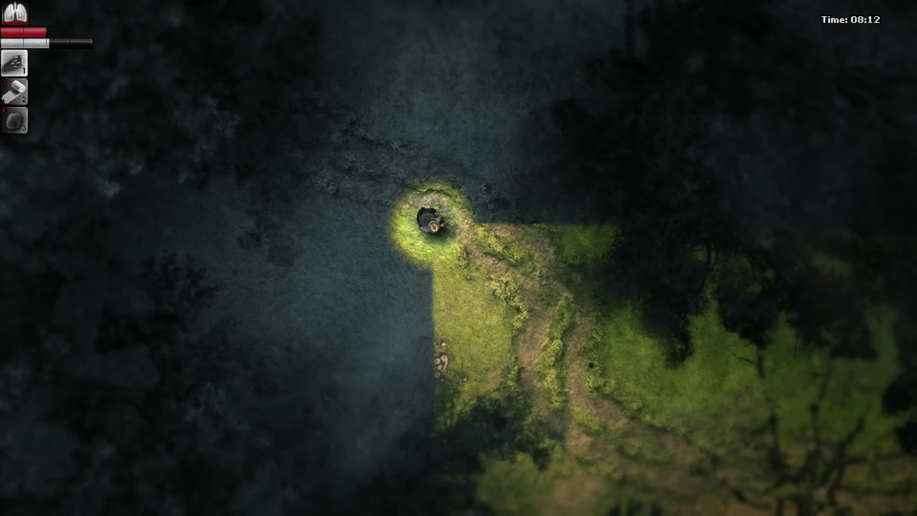
- Continue past the dead tree and across the meadow until the dead deer appears
{"action": "key", "text": "d"}
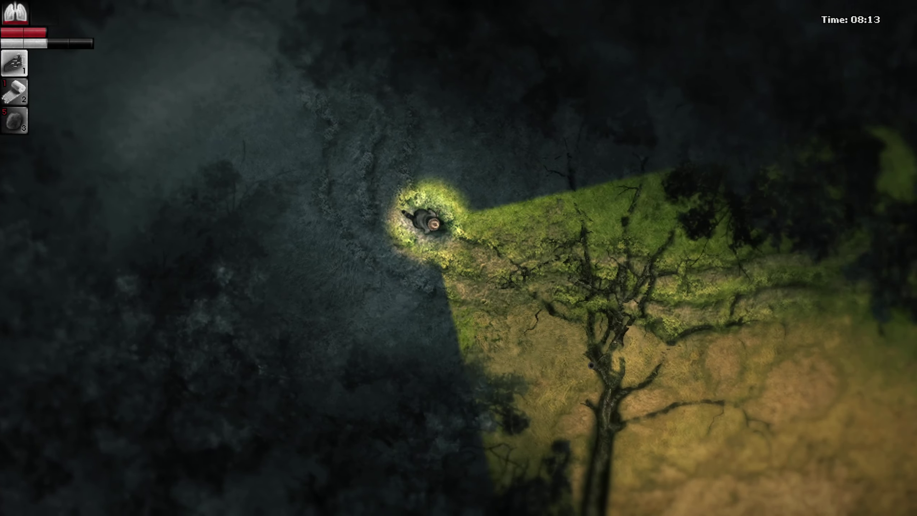
{"action": "key", "text": "d"}
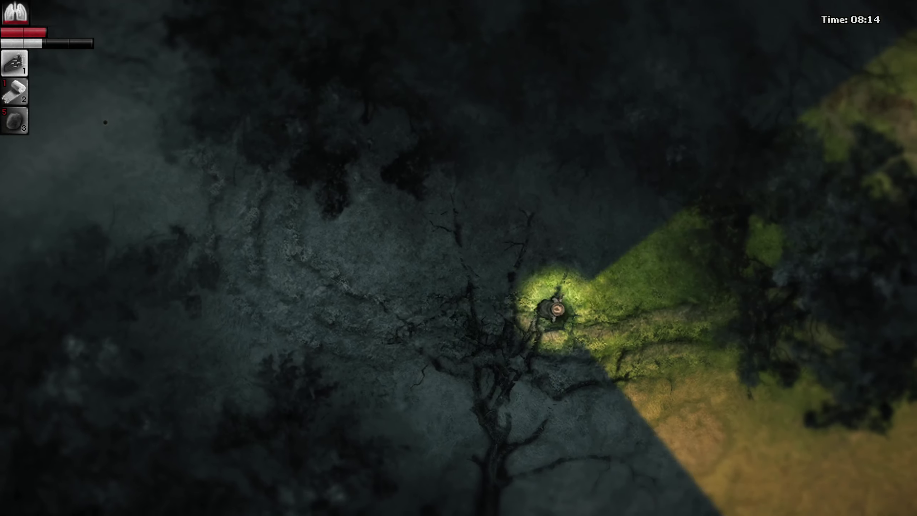
{"action": "key", "text": "d"}
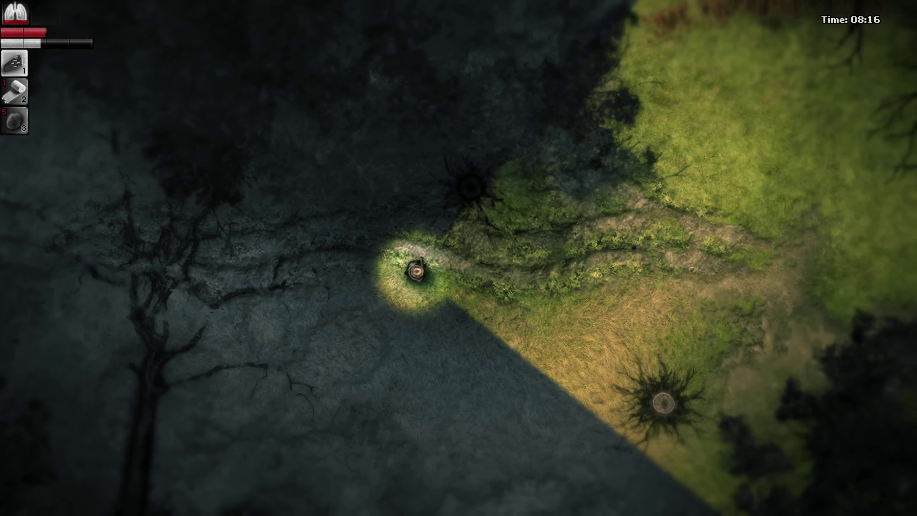
{"action": "key", "text": "d"}
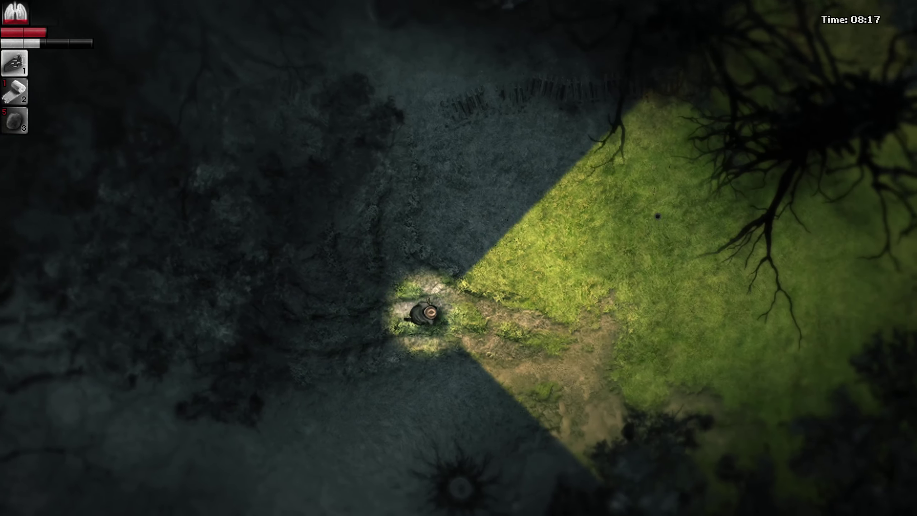
{"action": "key", "text": "d"}
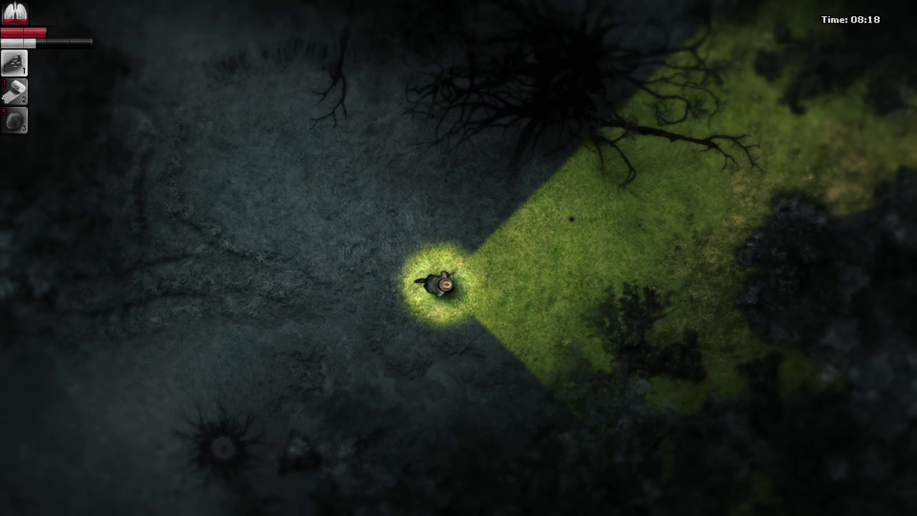
{"action": "key", "text": "d"}
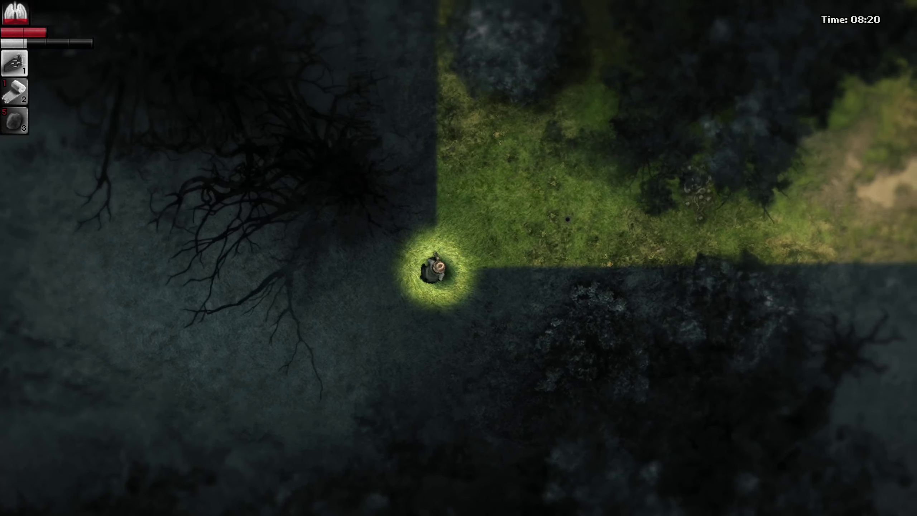
{"action": "key", "text": "d"}
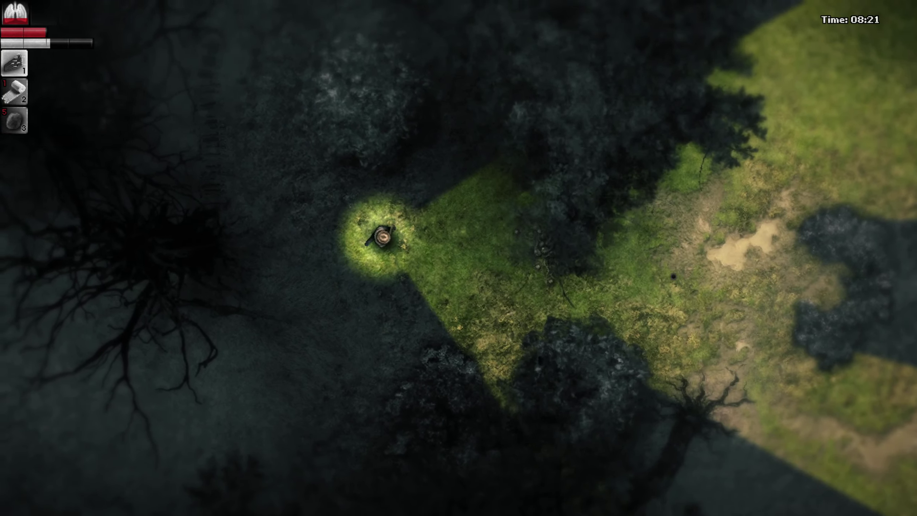
{"action": "key", "text": "d"}
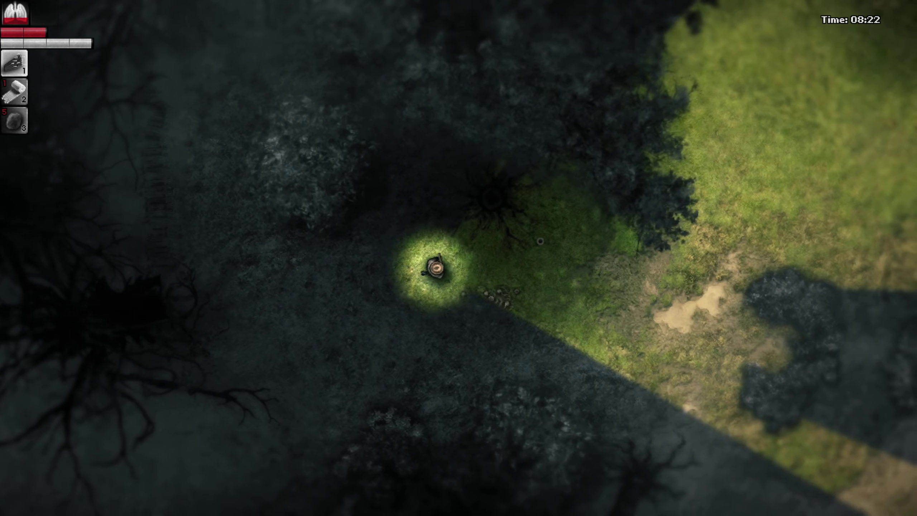
{"action": "key", "text": "d"}
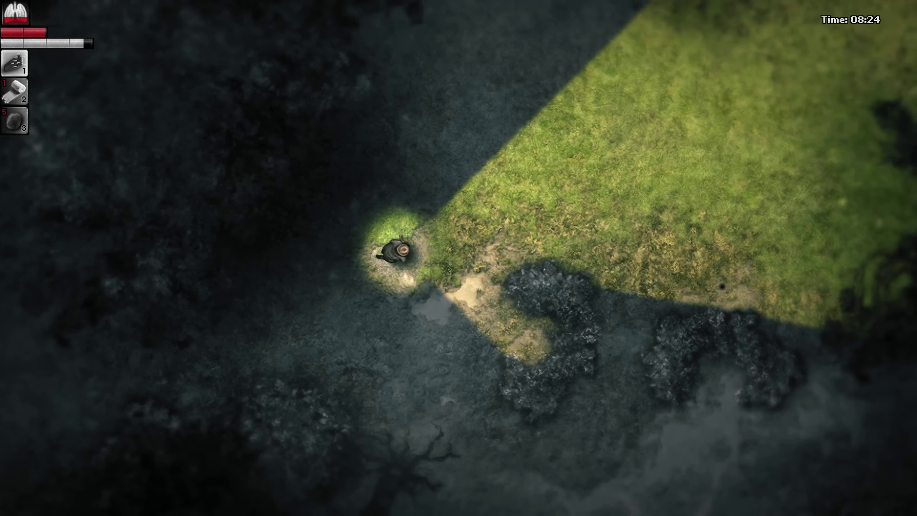
{"action": "key", "text": "d"}
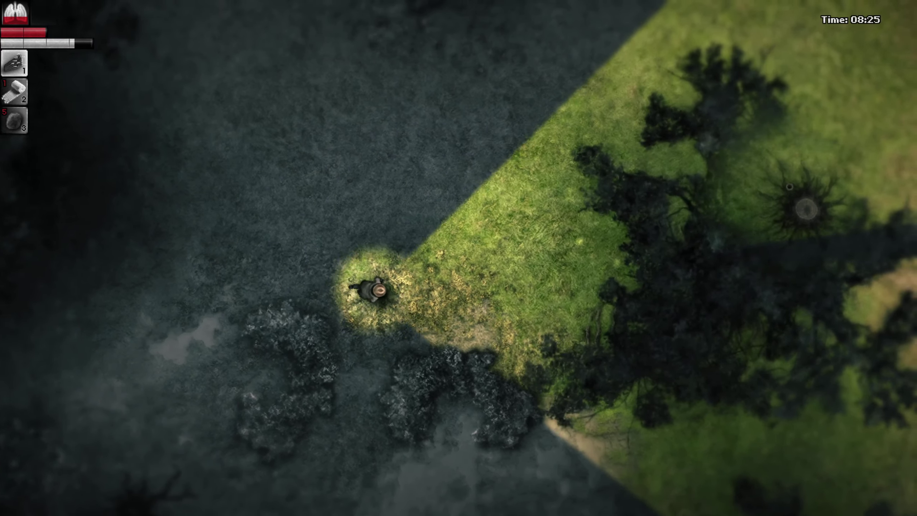
{"action": "key", "text": "d"}
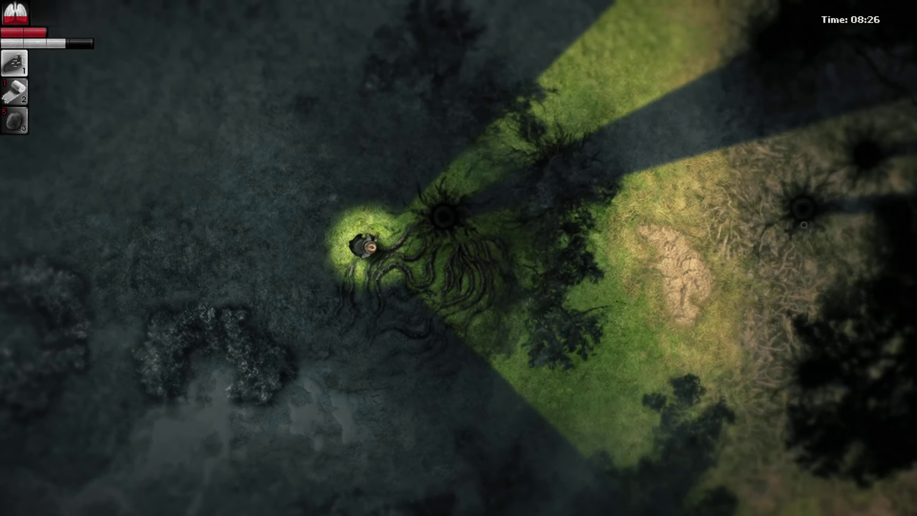
{"action": "key", "text": "w"}
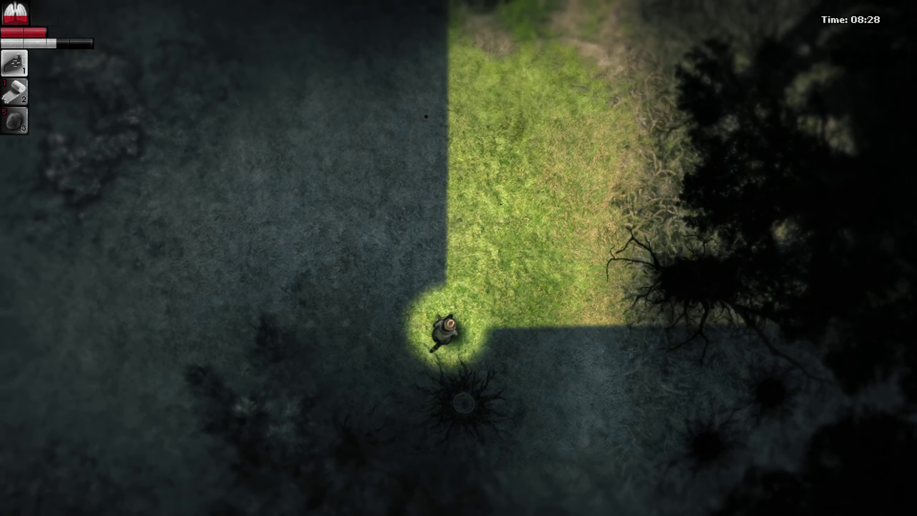
{"action": "key", "text": "w"}
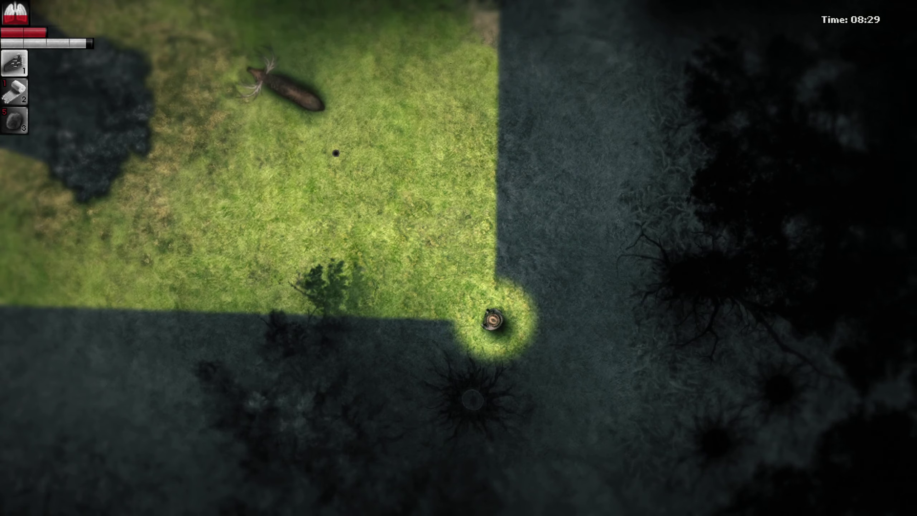
- Glance at the inventory, then keep heading north
{"action": "key", "text": "Tab"}
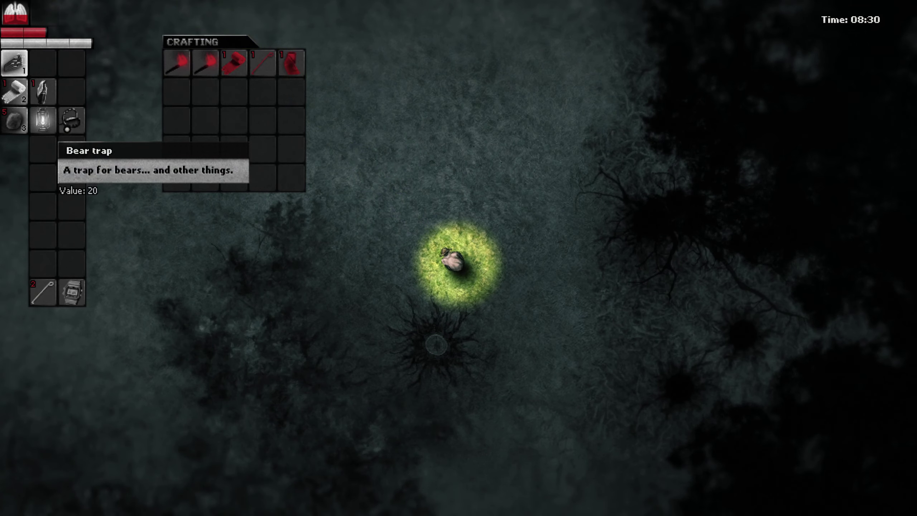
{"action": "key", "text": "Tab"}
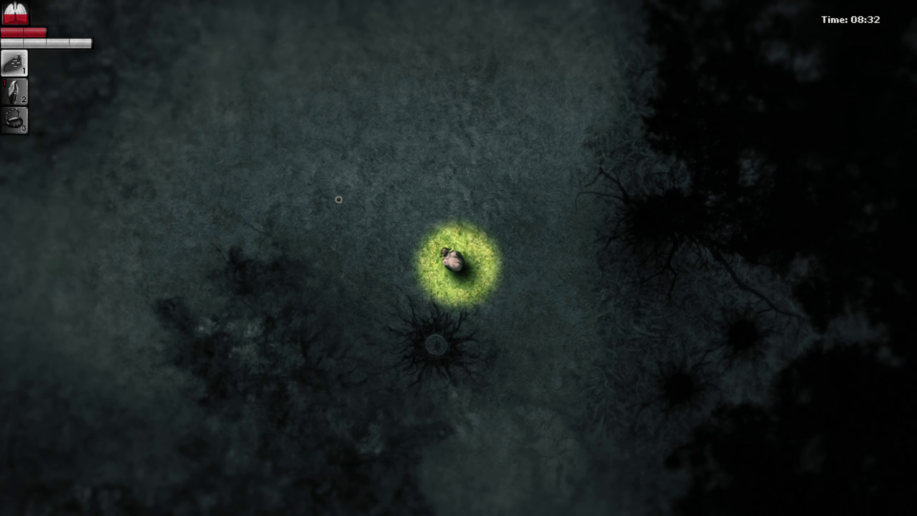
{"action": "key", "text": "w"}
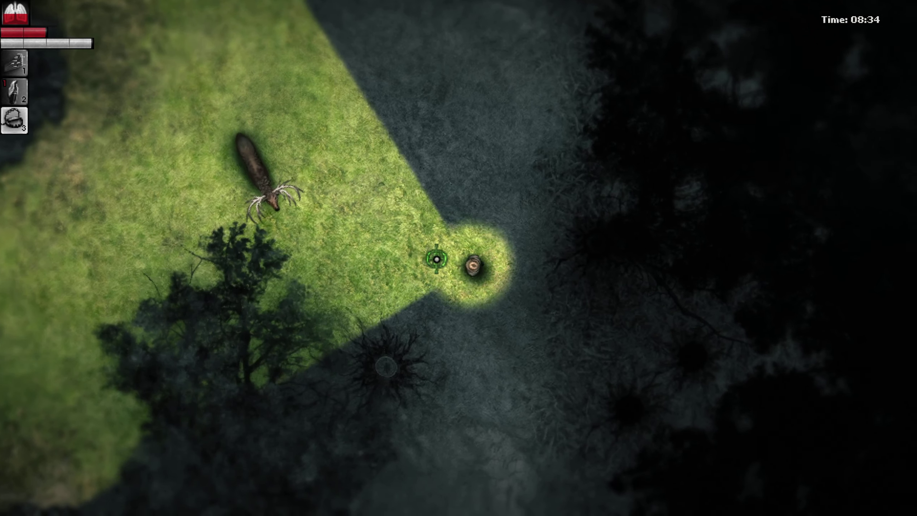
- Face the elk to the west and dodge its first attack while keeping it in view
{"action": "left_click_drag", "start_coordinate": [440, 214], "coordinate": [435, 265]}
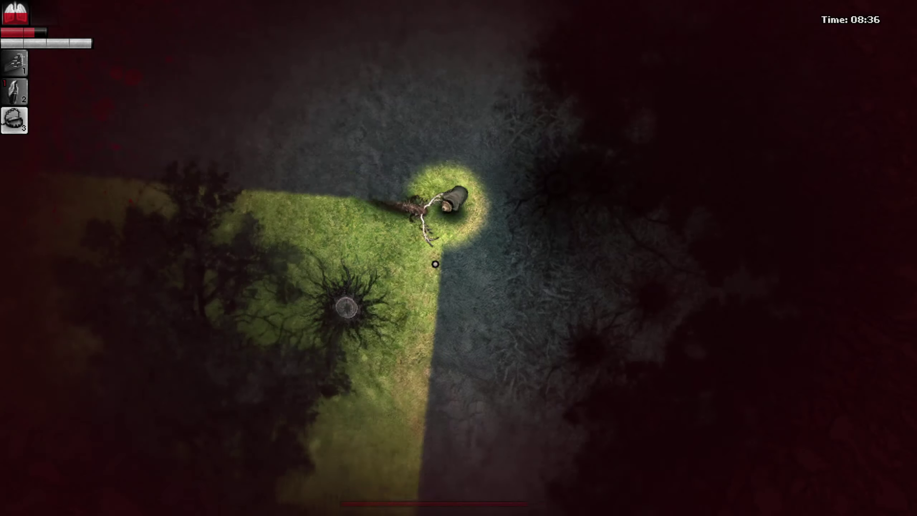
{"action": "key", "text": "w"}
{"action": "key", "text": "w"}
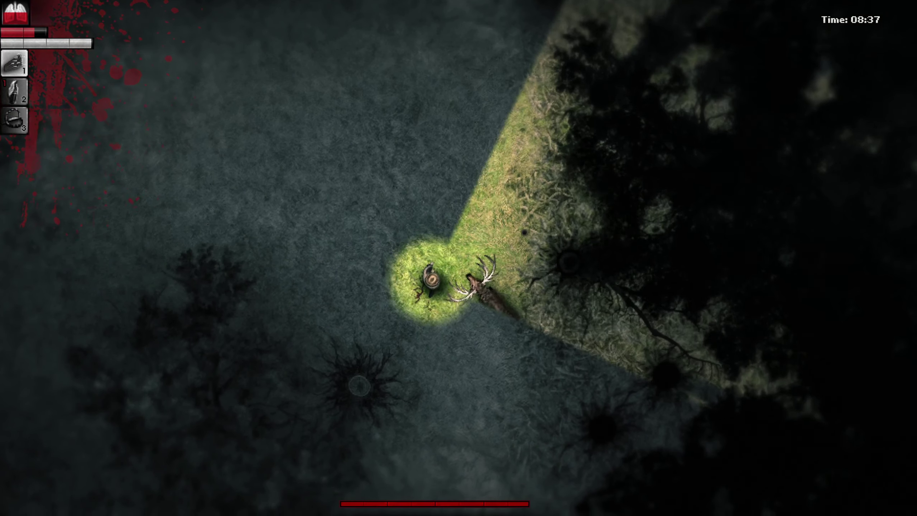
{"action": "key", "text": "w"}
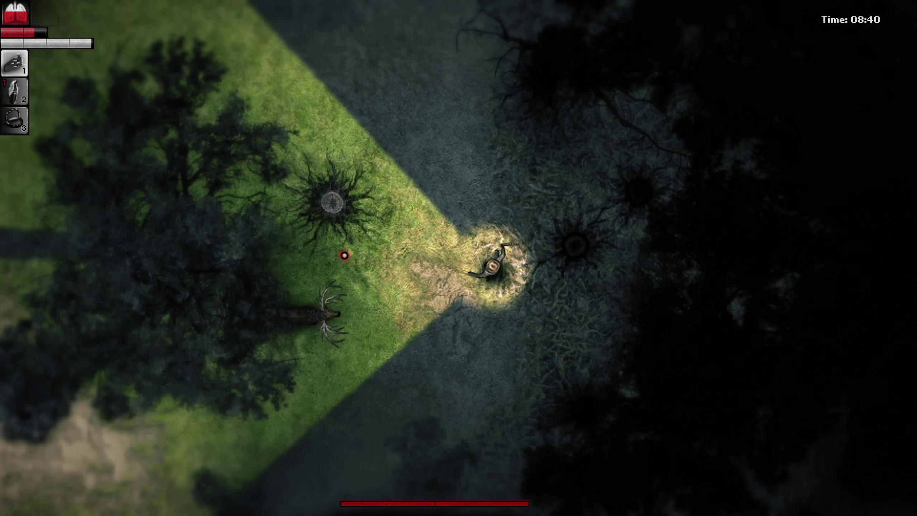
{"action": "key", "text": "w"}
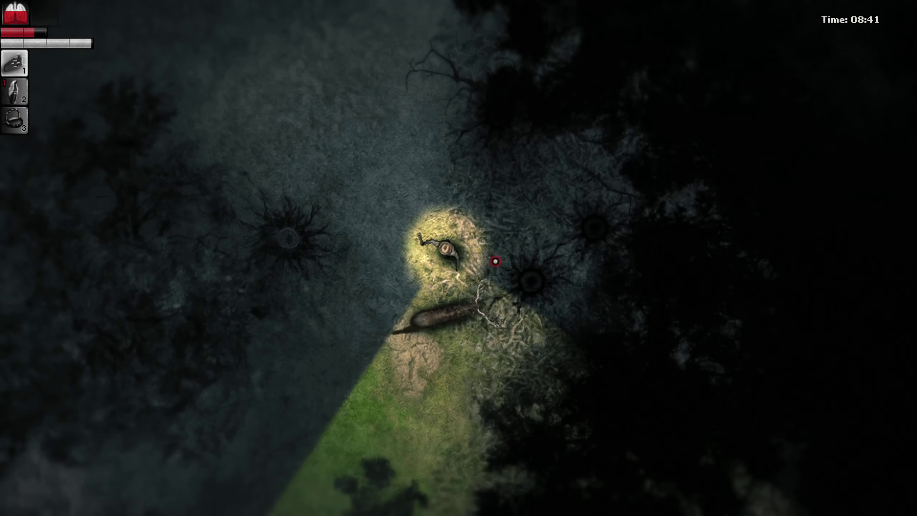
{"action": "key", "text": "w"}
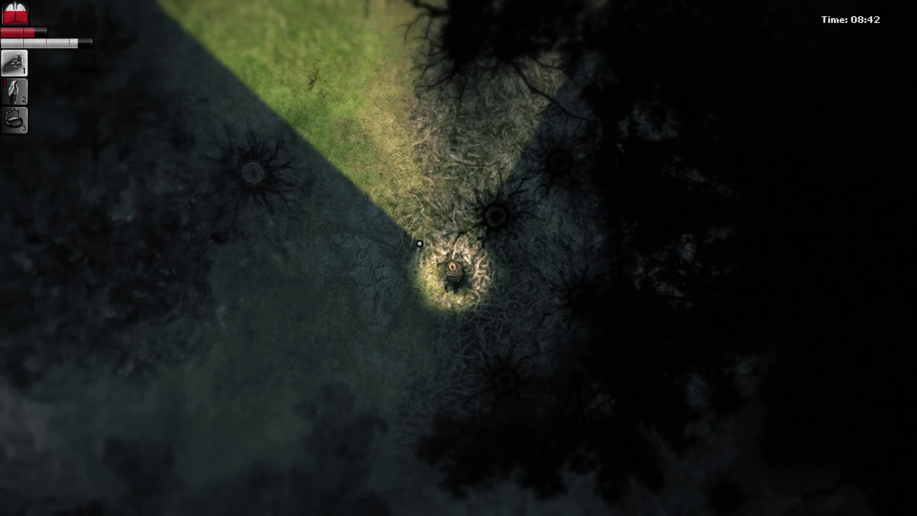
{"action": "key", "text": "s"}
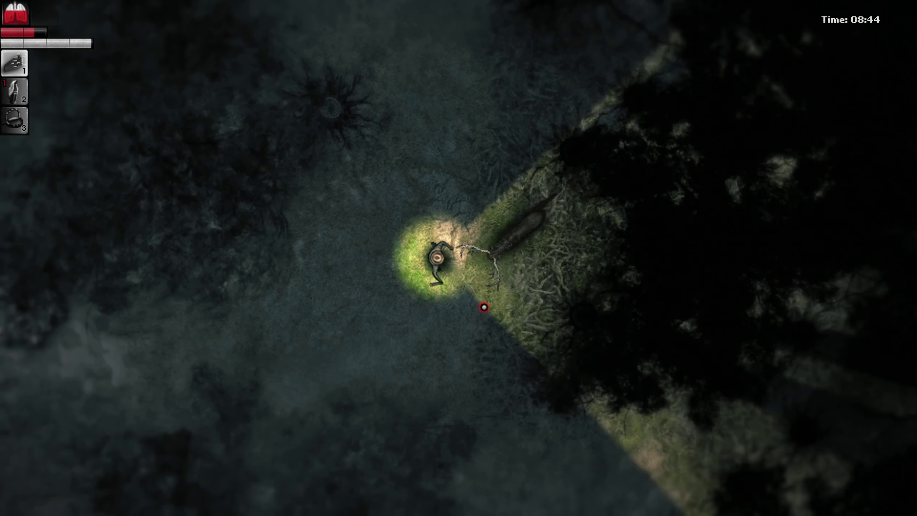
{"action": "key", "text": "w"}
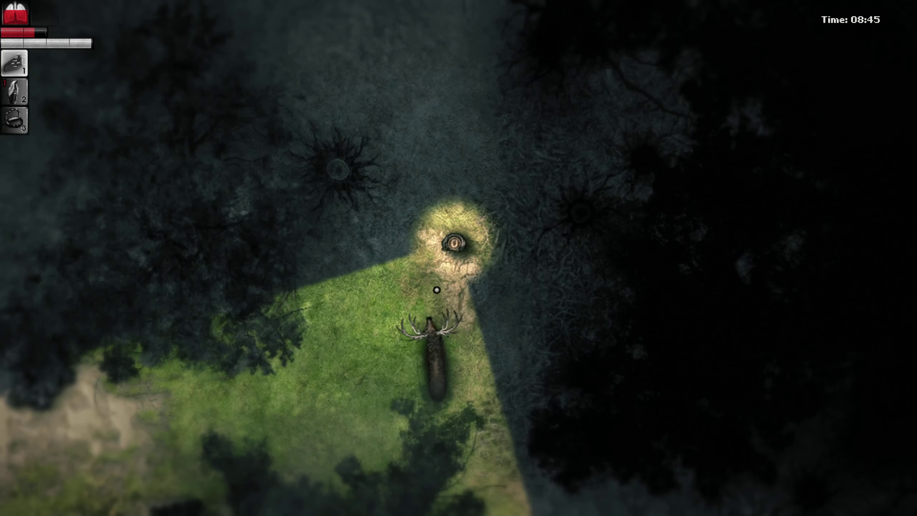
- Run north through the bushes, dodging the elk's charges and keeping your distance
{"action": "key", "text": "shift+w"}
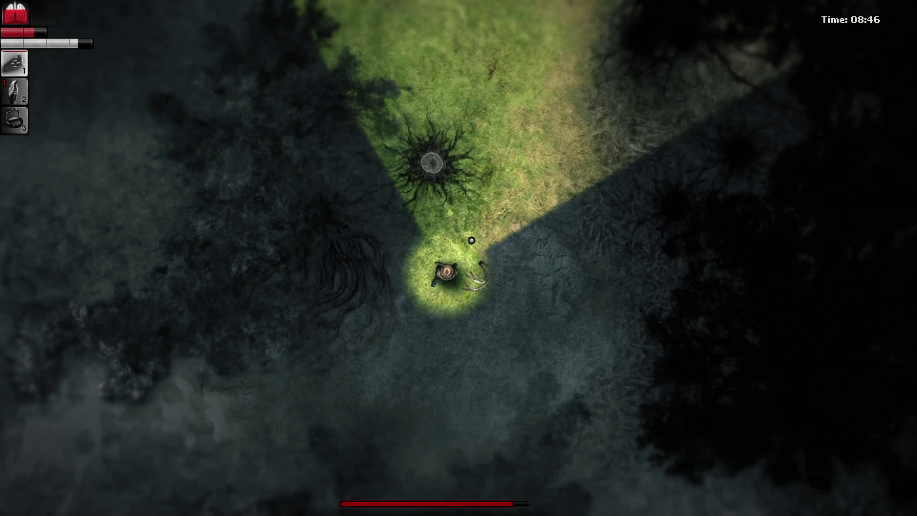
{"action": "key", "text": "shift+w"}
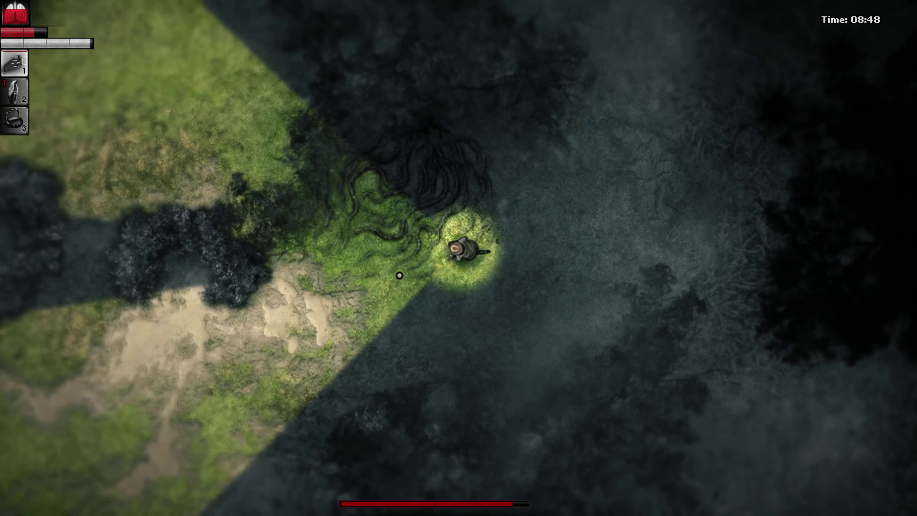
{"action": "key", "text": "shift+w"}
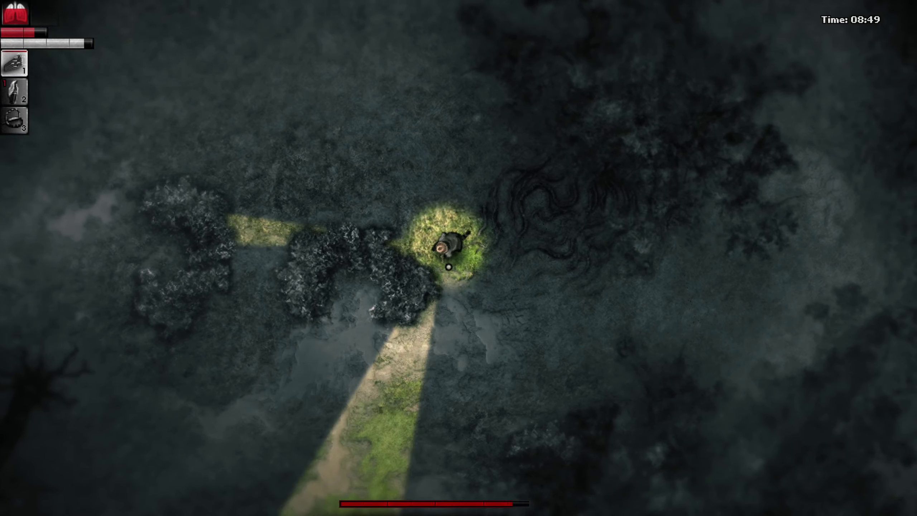
{"action": "key", "text": "shift+w"}
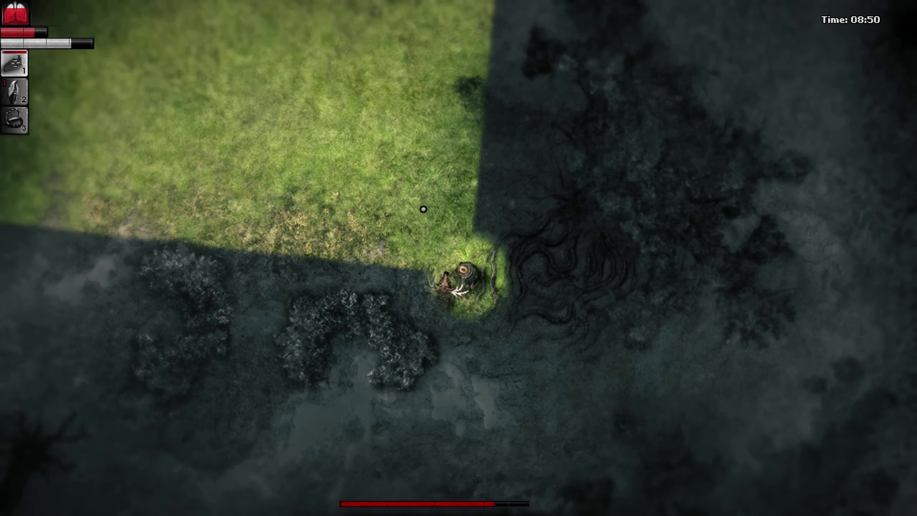
{"action": "key", "text": "shift+w"}
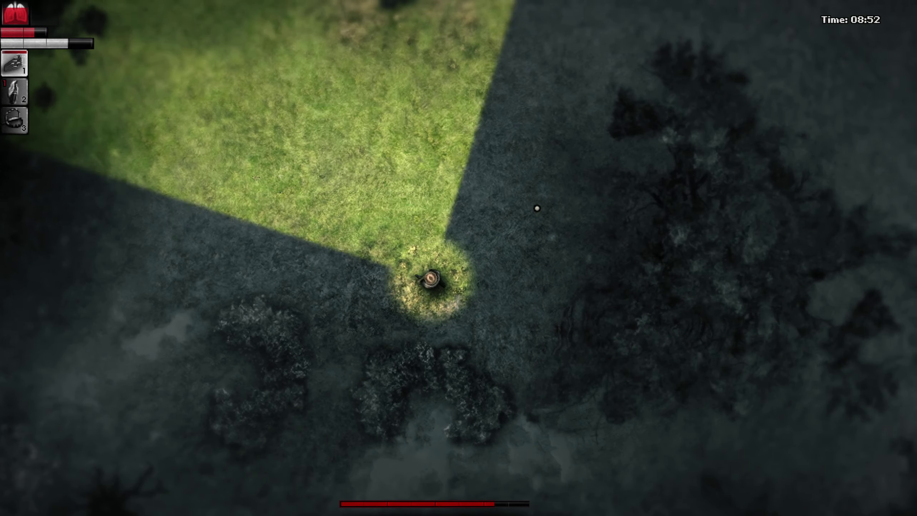
{"action": "key", "text": "shift+w"}
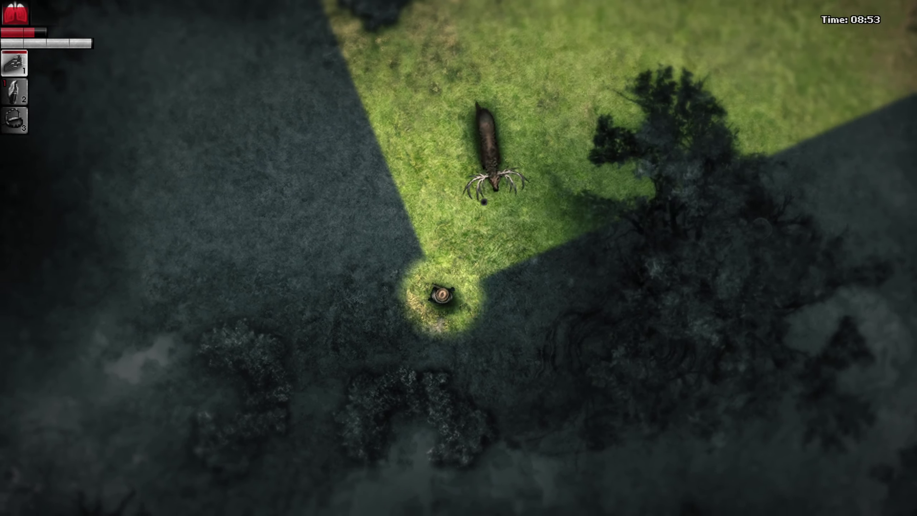
{"action": "key", "text": "w"}
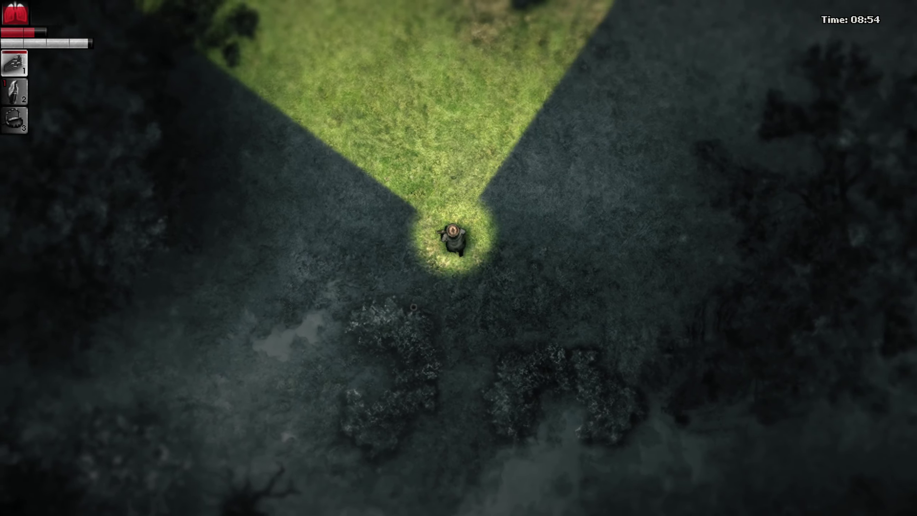
{"action": "key", "text": "s"}
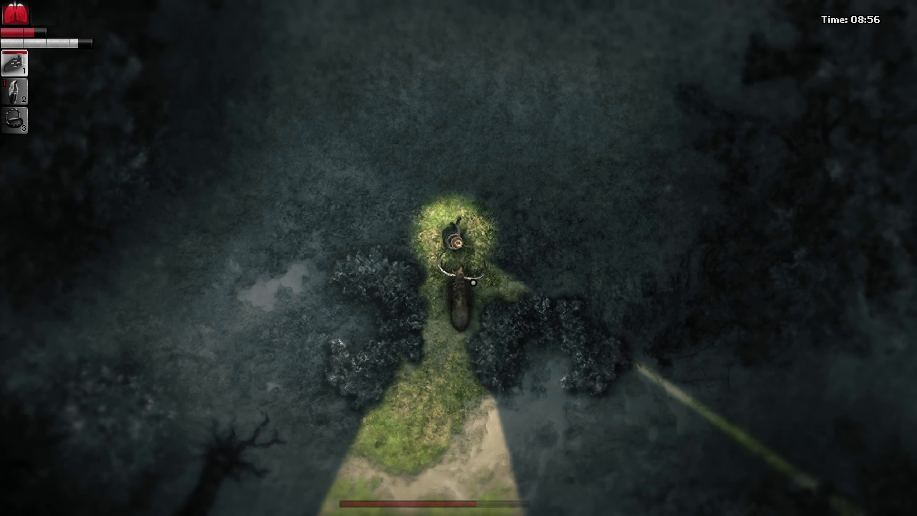
{"action": "key", "text": "w"}
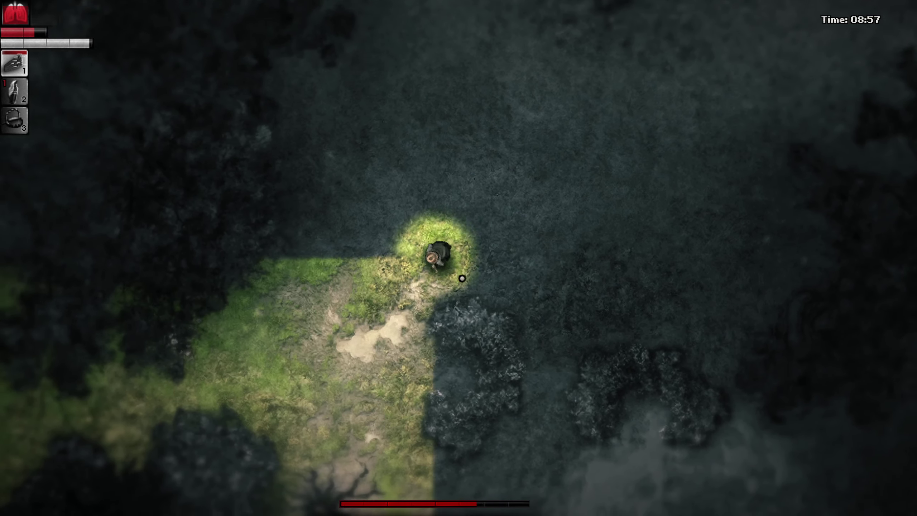
{"action": "key", "text": "w"}
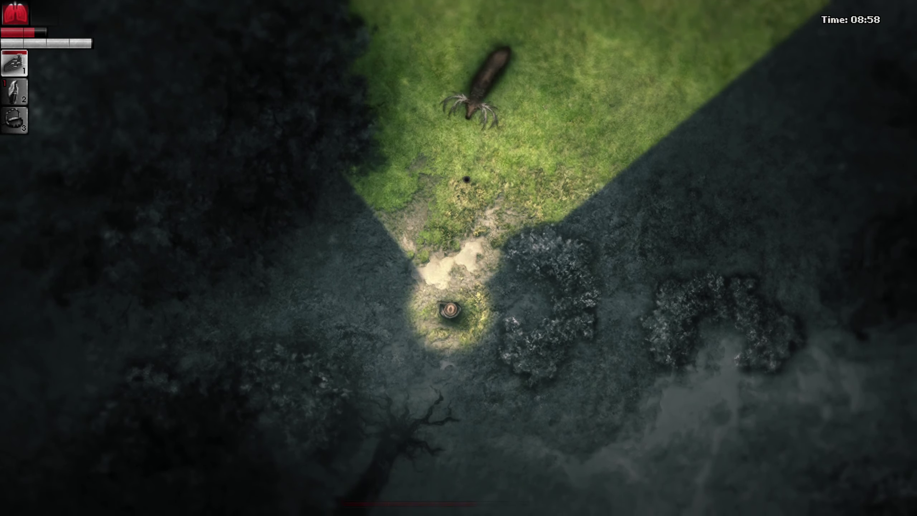
{"action": "key", "text": "w"}
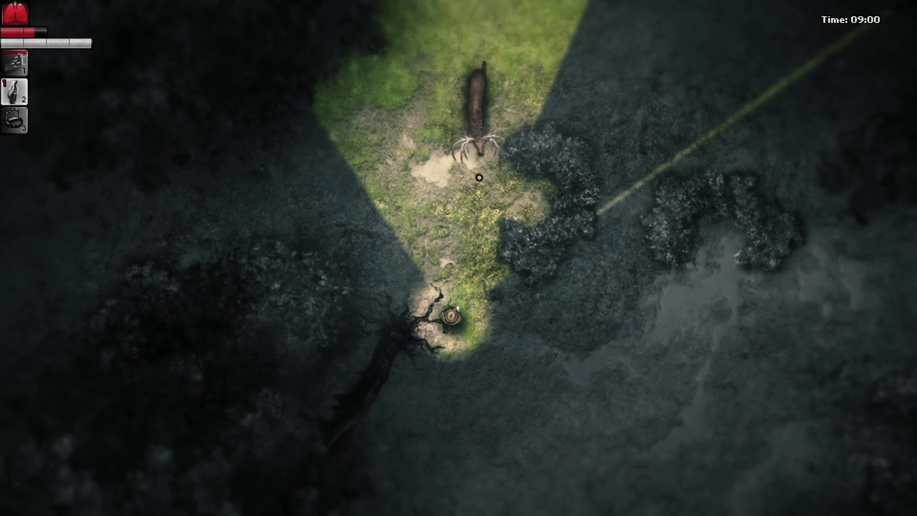
{"action": "key", "text": "w"}
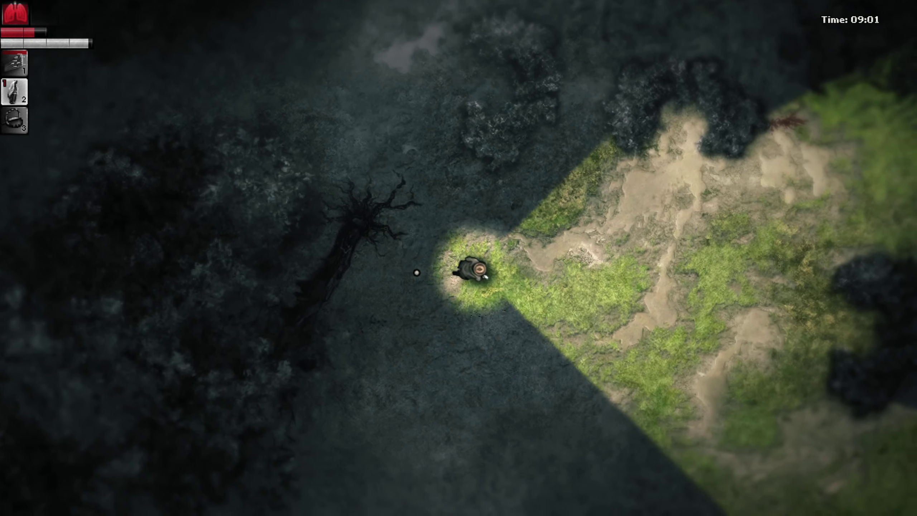
- Throw the molotov from quick slot 2 onto the elk and watch it burn
{"action": "key", "text": "a"}
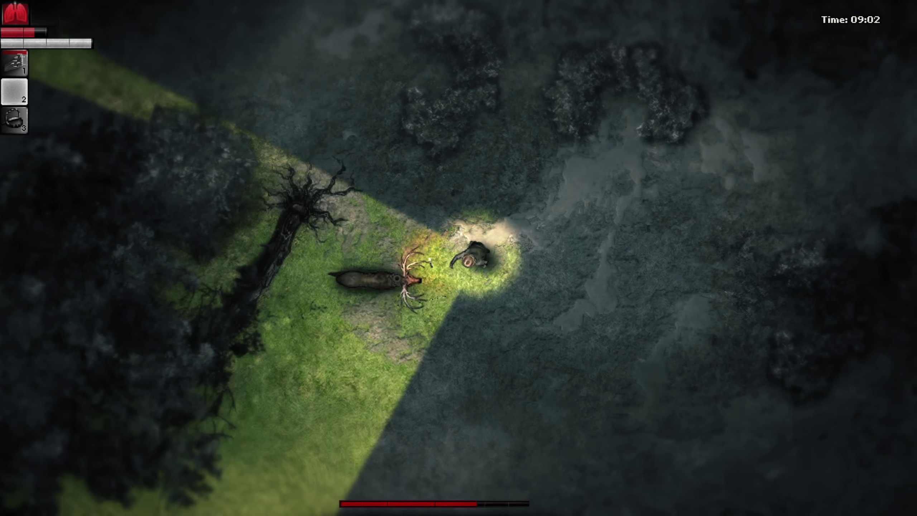
{"action": "left_click", "coordinate": [380, 280]}
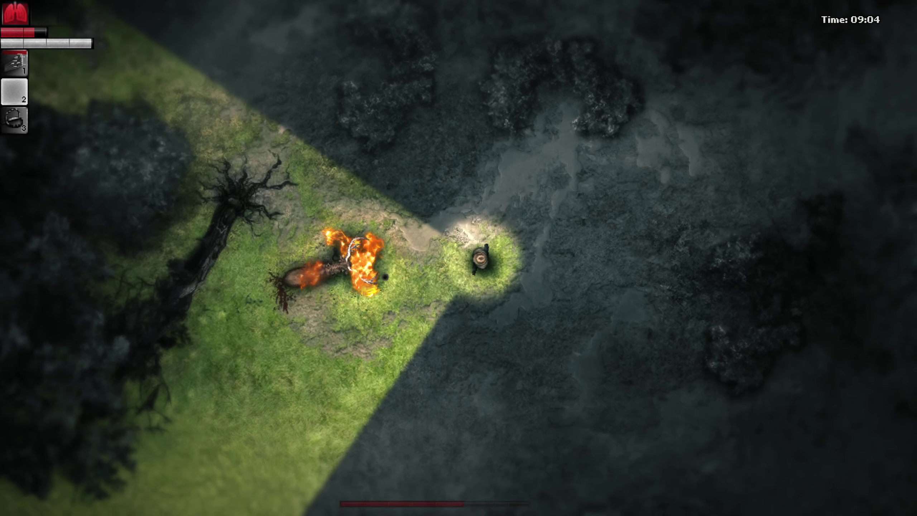
{"action": "key", "text": "s"}
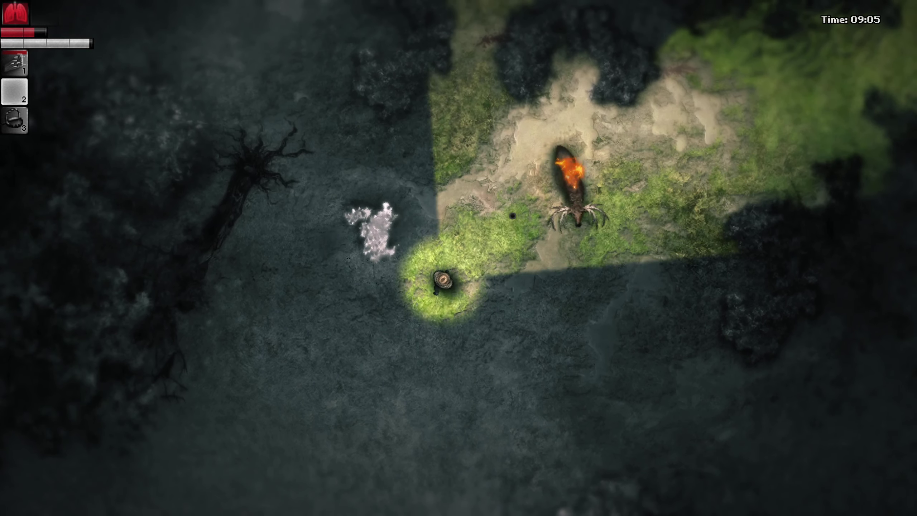
{"action": "key", "text": "w"}
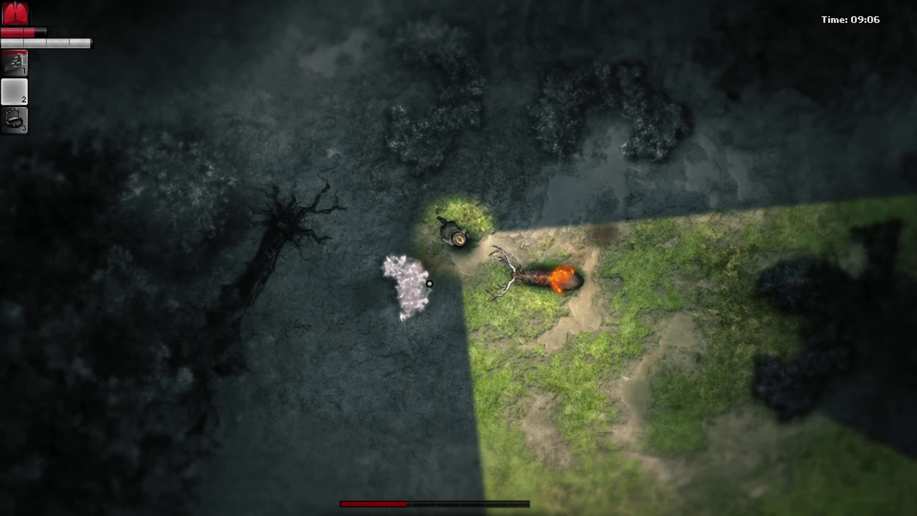
{"action": "key", "text": "s"}
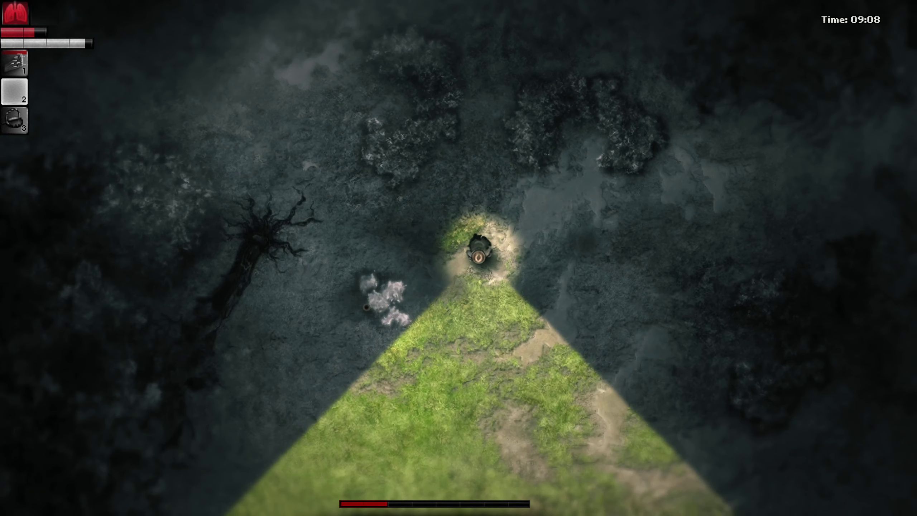
{"action": "key", "text": "w"}
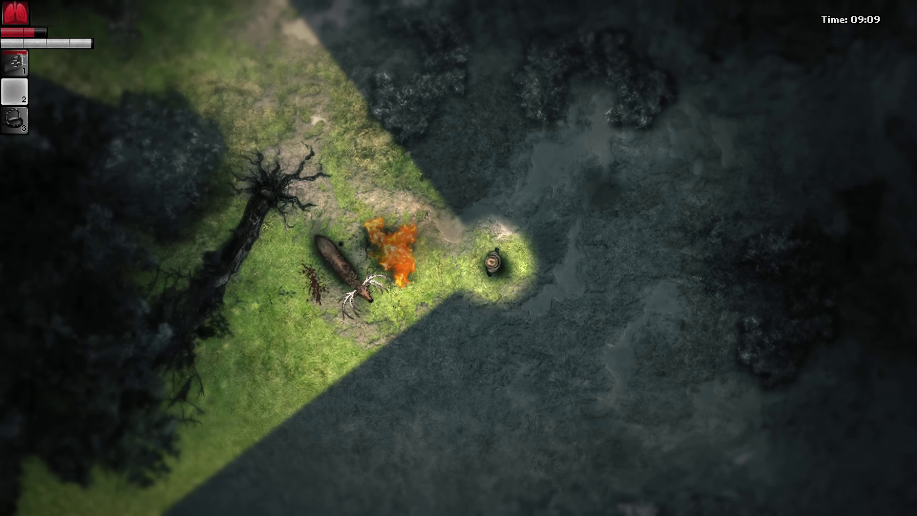
{"action": "key", "text": "w"}
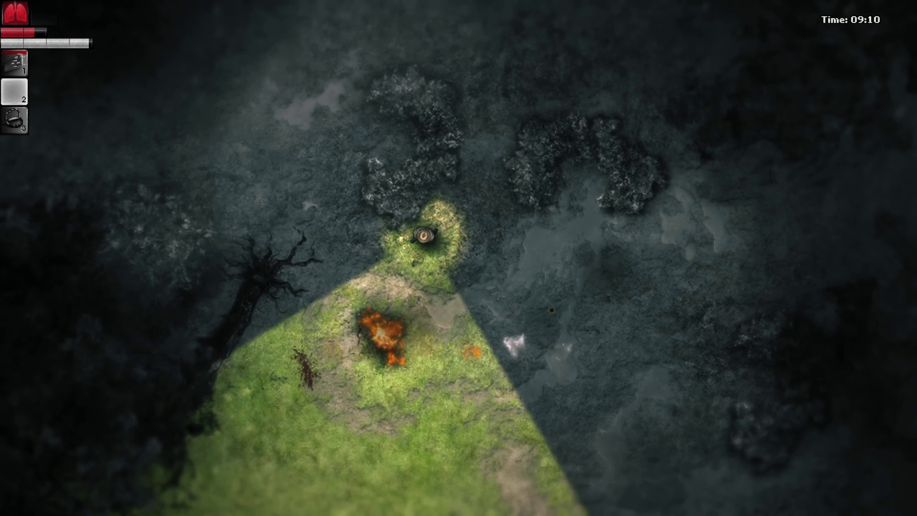
- Move in beside the burning elk carcass
{"action": "key", "text": "d"}
{"action": "key", "text": "s"}
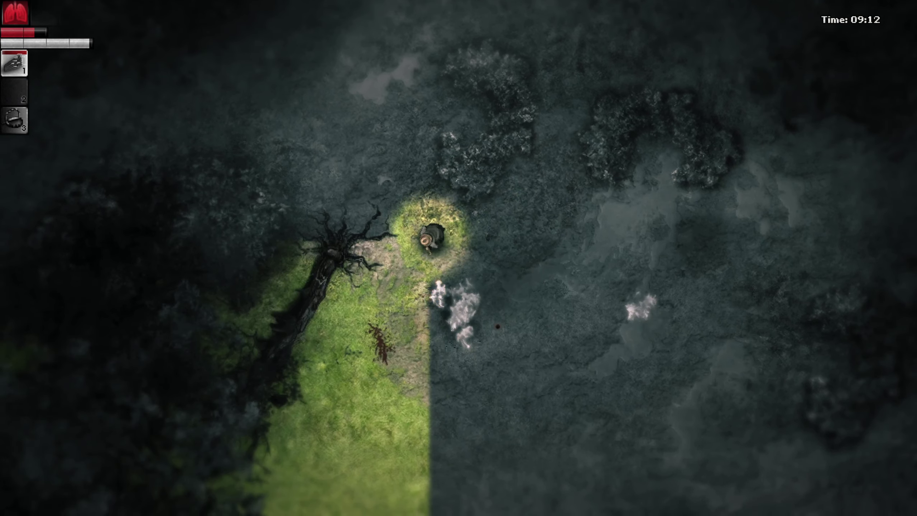
{"action": "key", "text": "d"}
{"action": "key", "text": "s"}
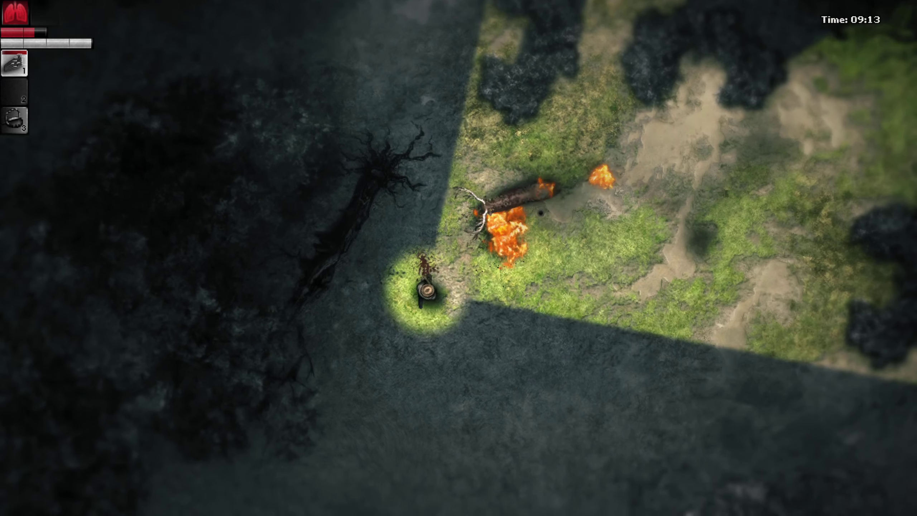
{"action": "key", "text": "w"}
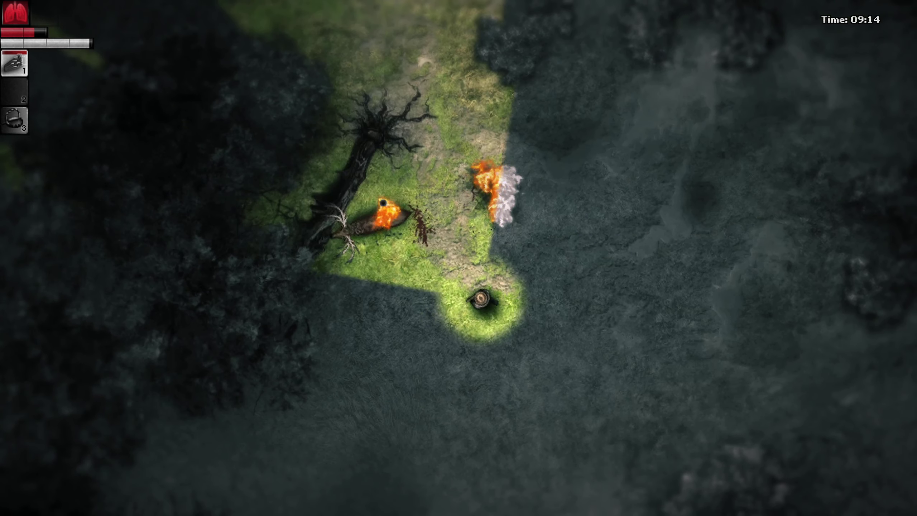
{"action": "key", "text": "a"}
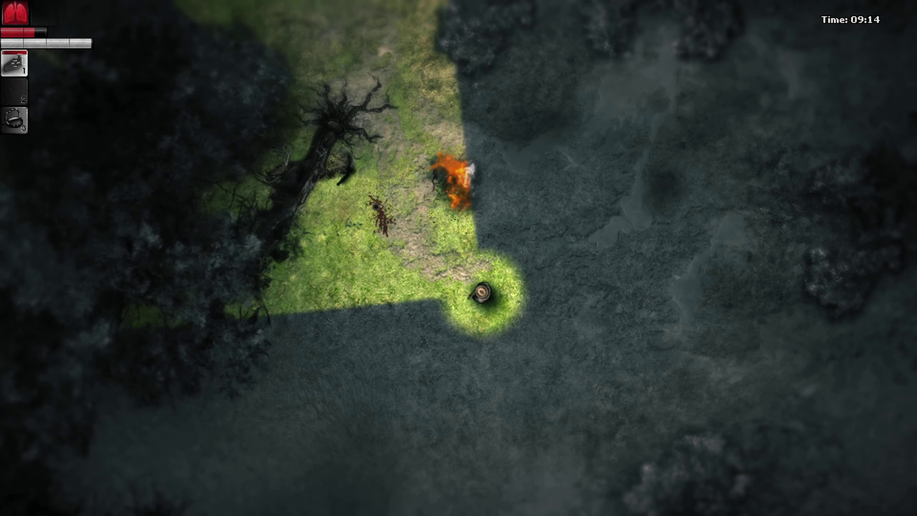
- Search the dead deer under the tree for loot
{"action": "key", "text": "w"}
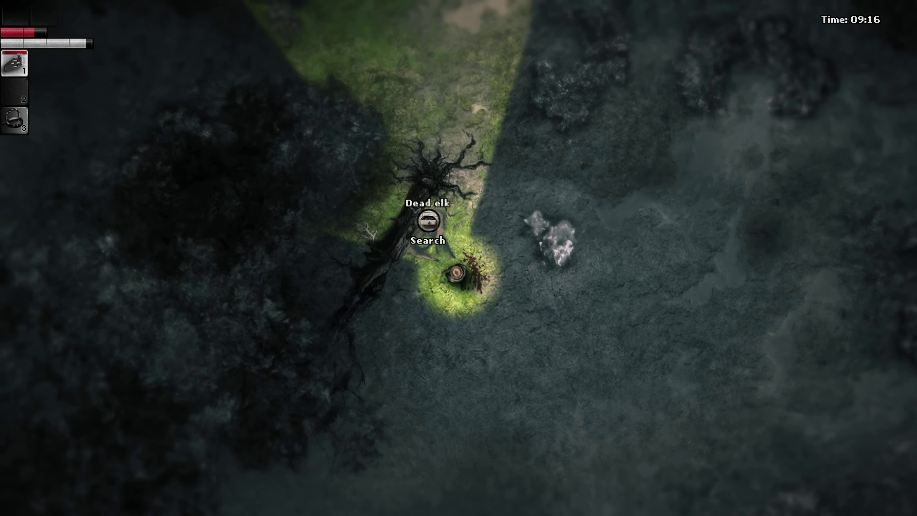
{"action": "key", "text": "e"}
{"action": "key", "text": "Escape"}
- Walk east across the grassy clearing into the darker woods
{"action": "key", "text": "d"}
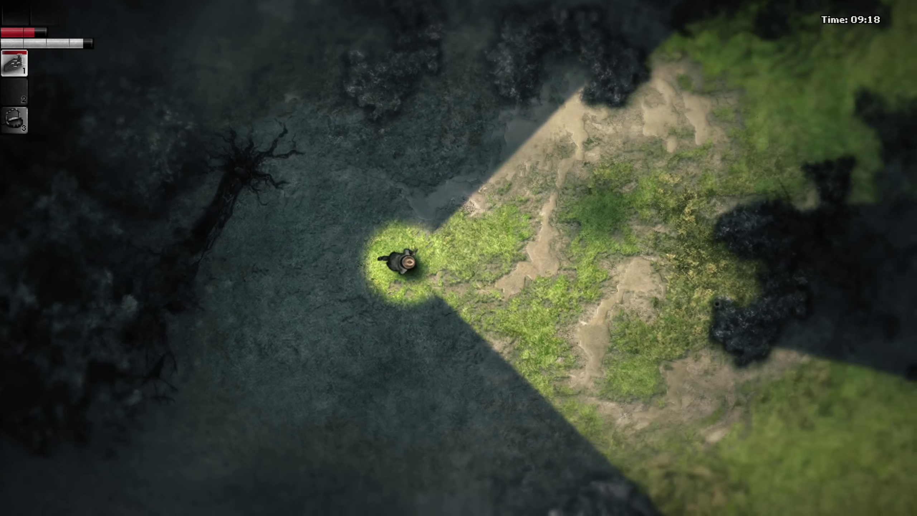
{"action": "key", "text": "w"}
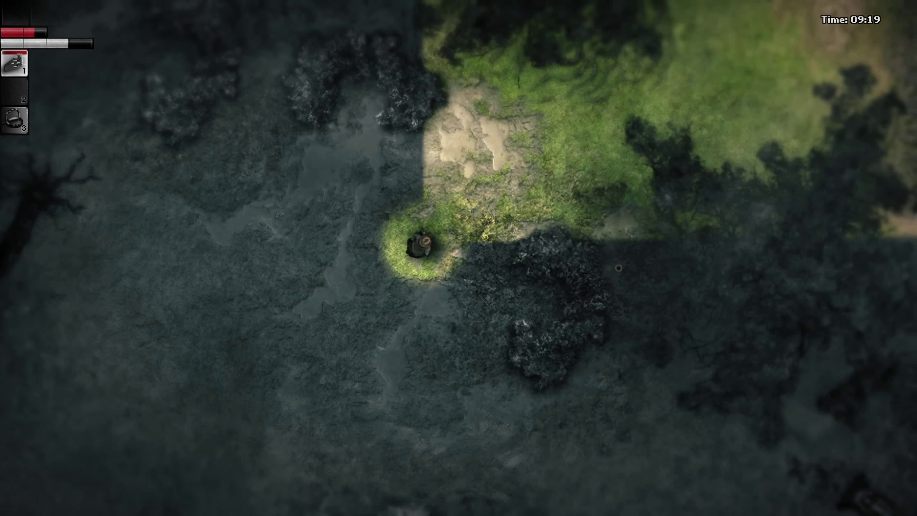
{"action": "key", "text": "d"}
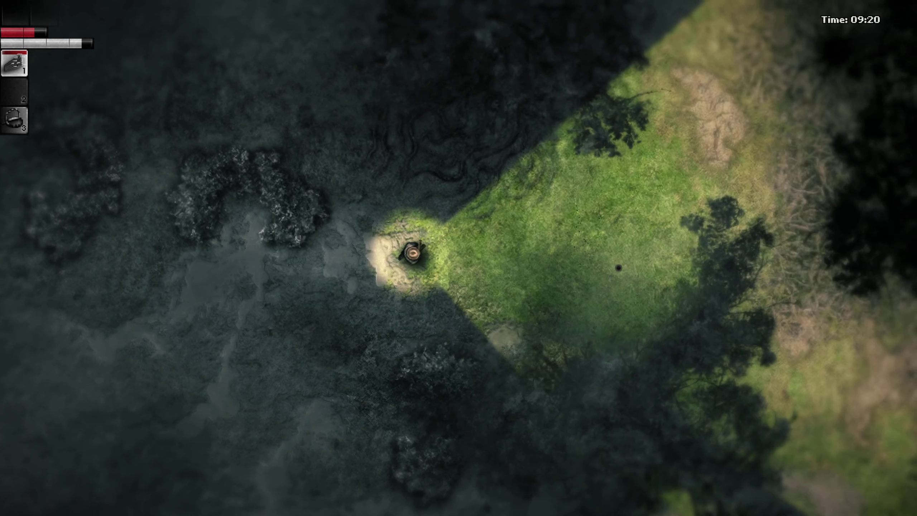
{"action": "key", "text": "d"}
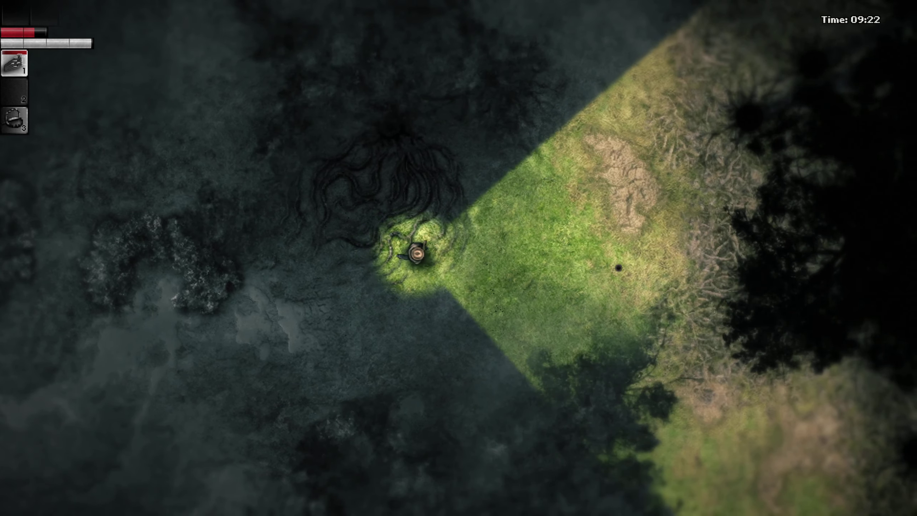
{"action": "key", "text": "d"}
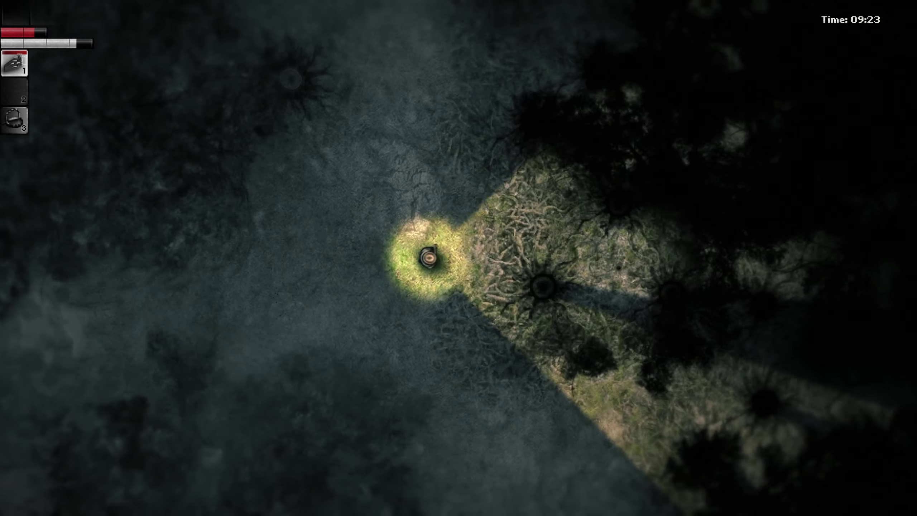
- Push through the fungus-covered forest, check the inventory, and head north to the fence
{"action": "key", "text": "d"}
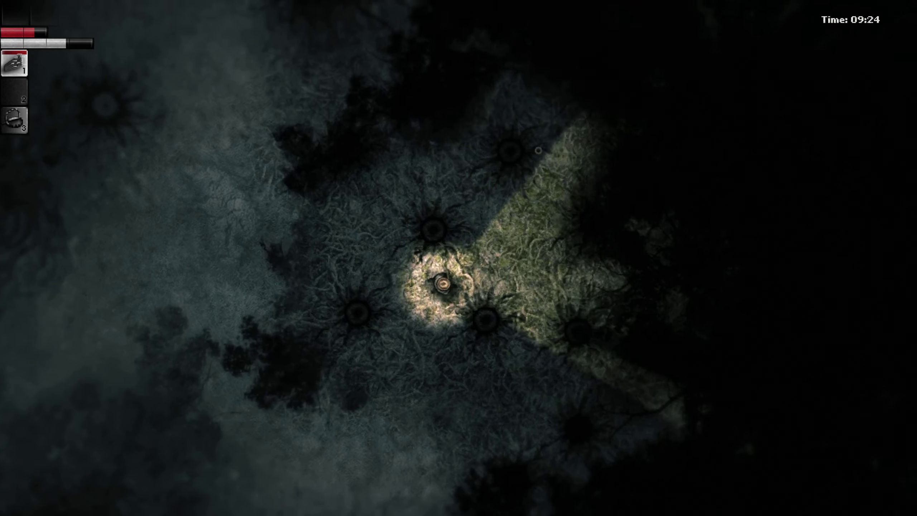
{"action": "key", "text": "w"}
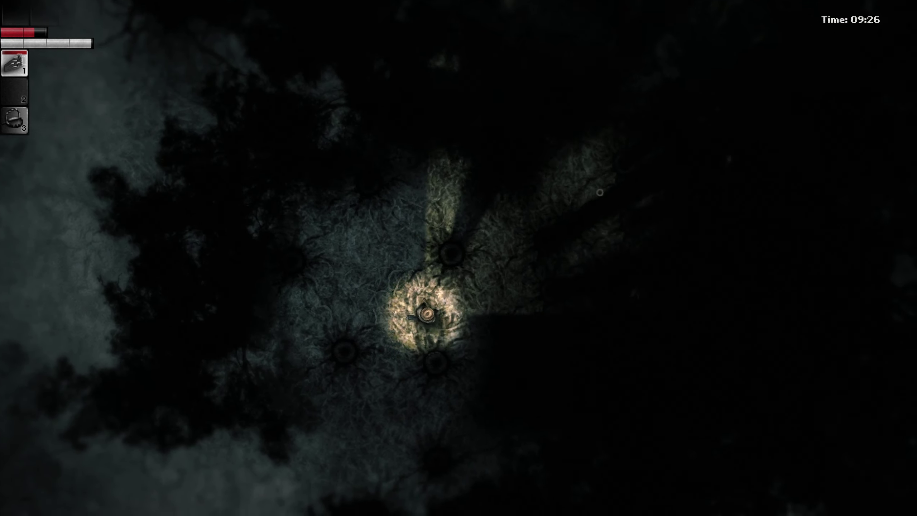
{"action": "key", "text": "d"}
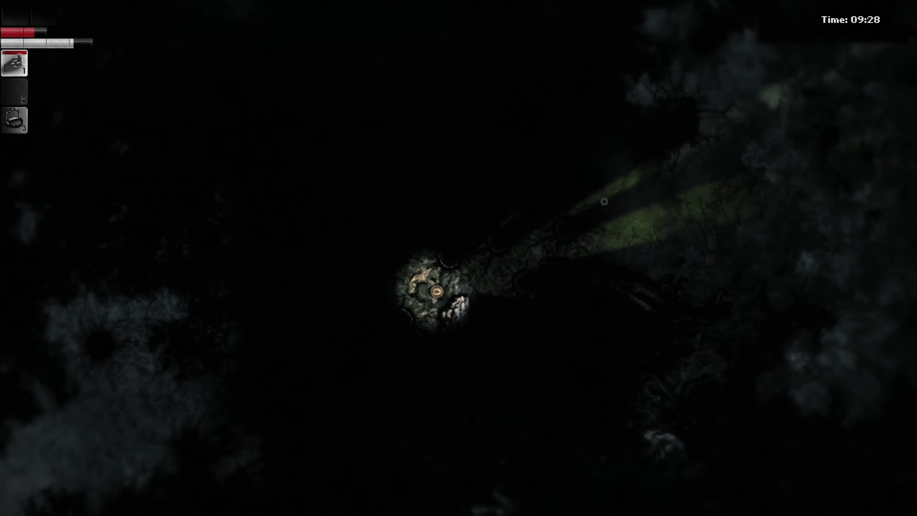
{"action": "key", "text": "d"}
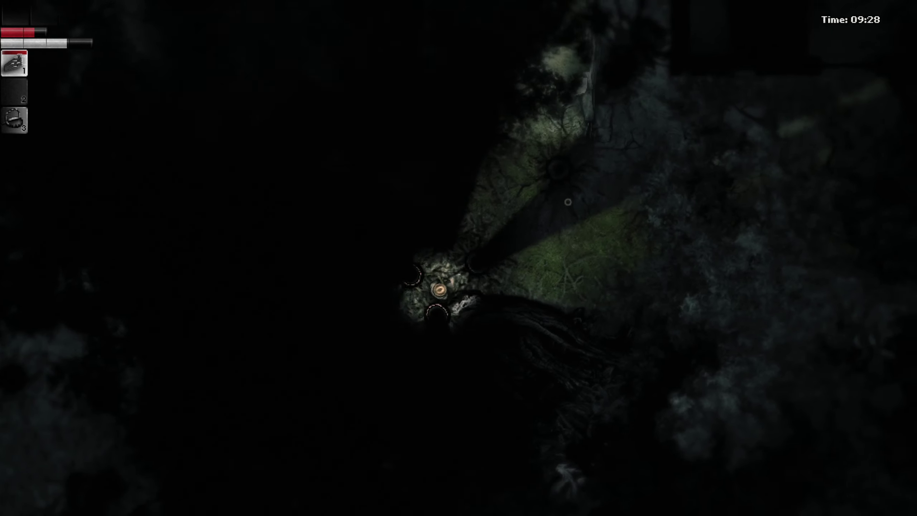
{"action": "key", "text": "d"}
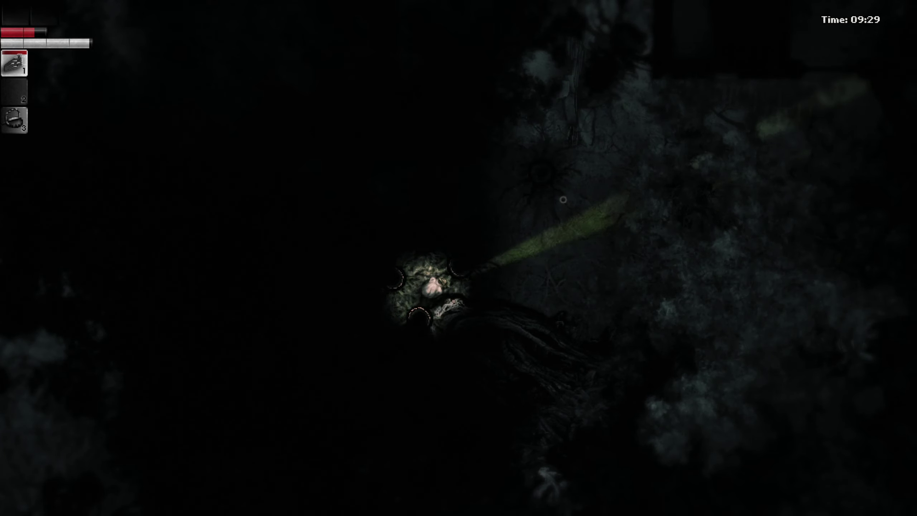
{"action": "key", "text": "Tab"}
{"action": "key", "text": "Tab"}
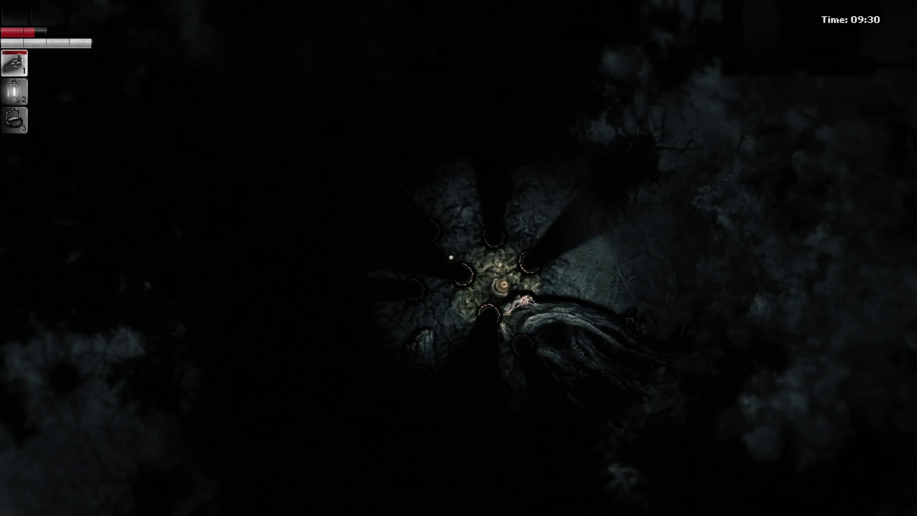
{"action": "key", "text": "w"}
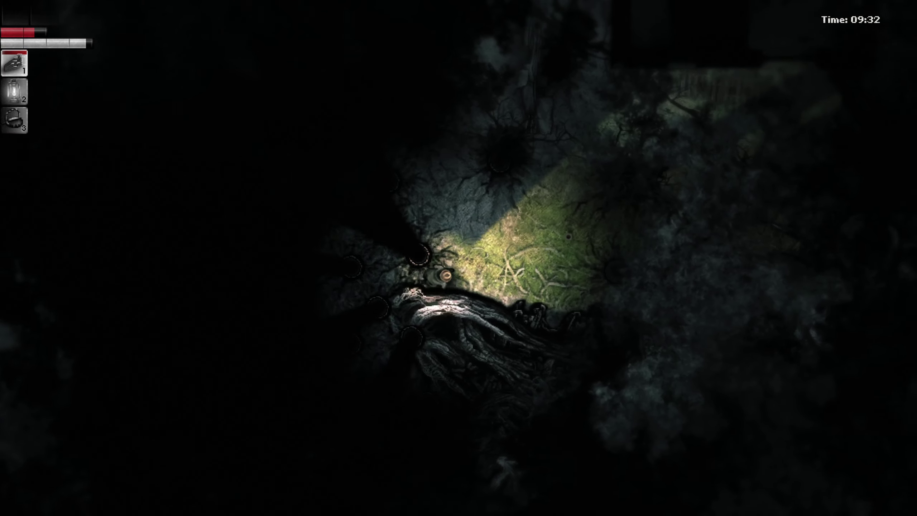
{"action": "key", "text": "w"}
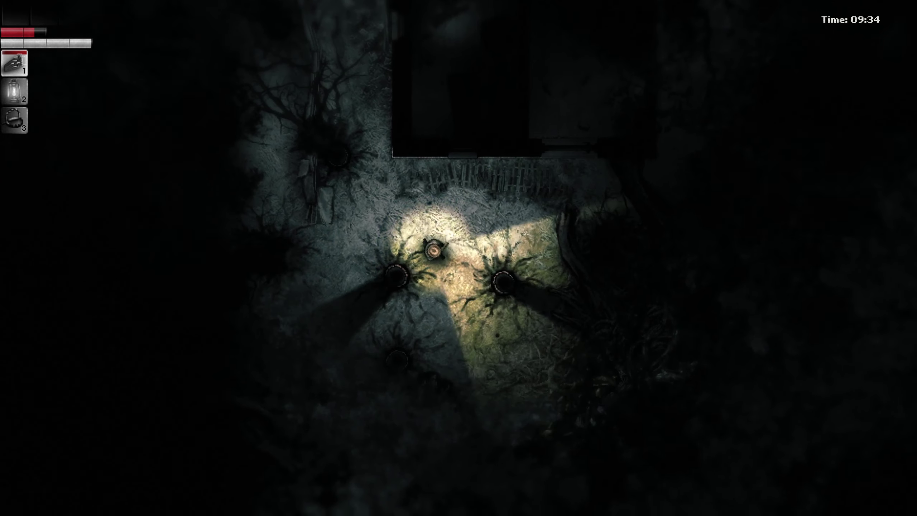
- Walk up the path beside the building, peer through its doorway, and reach the metal door
{"action": "key", "text": "s"}
{"action": "key", "text": "w"}
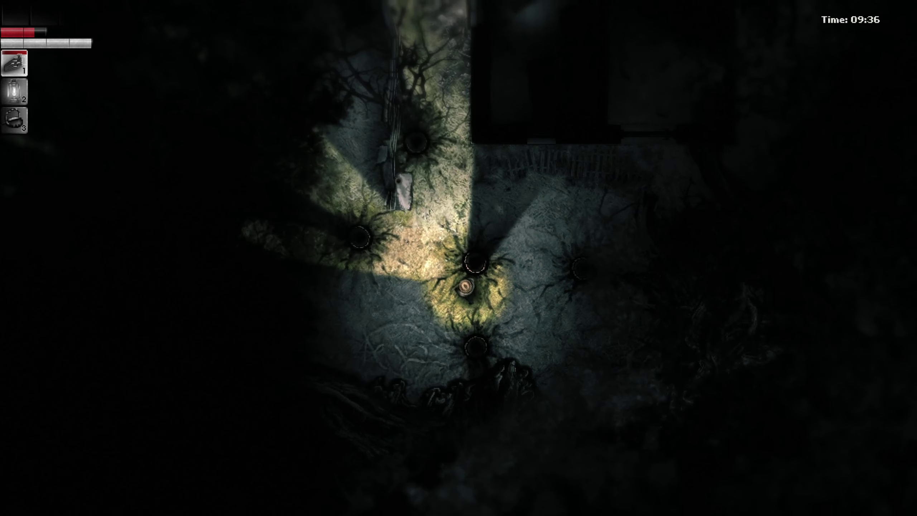
{"action": "key", "text": "w"}
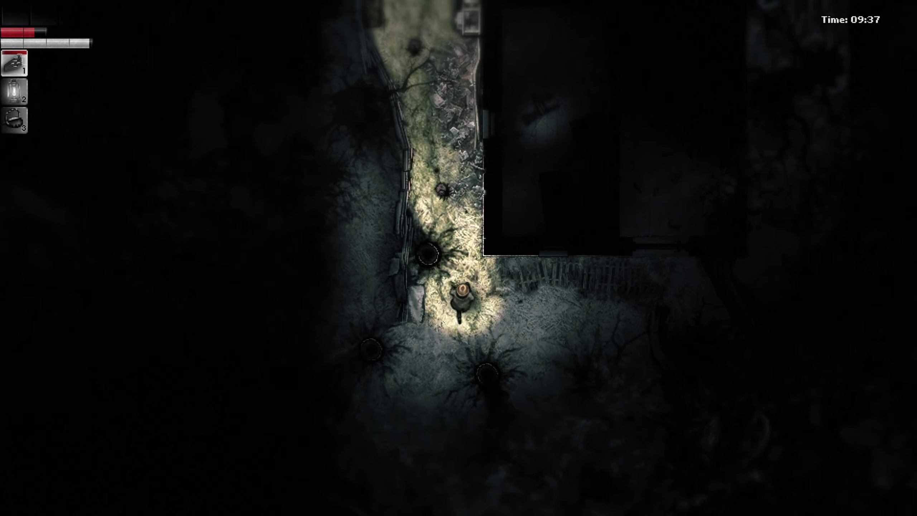
{"action": "key", "text": "w"}
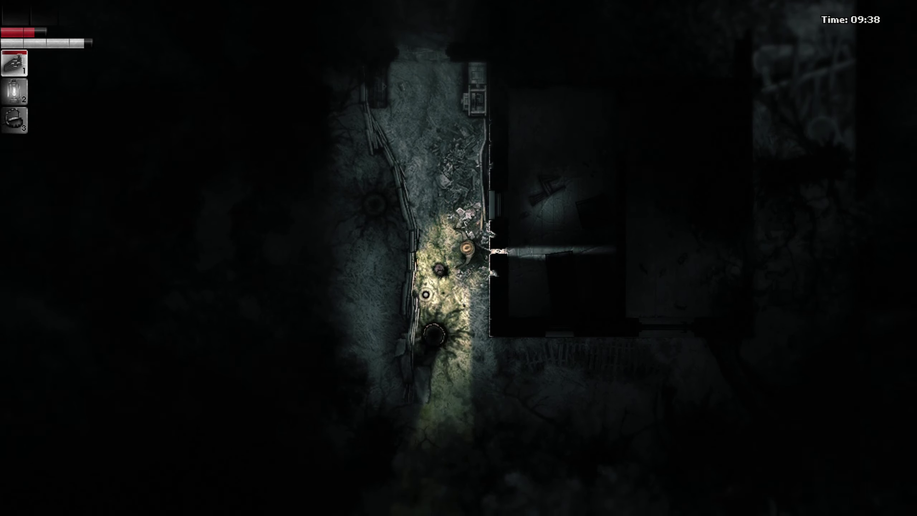
{"action": "key", "text": "s"}
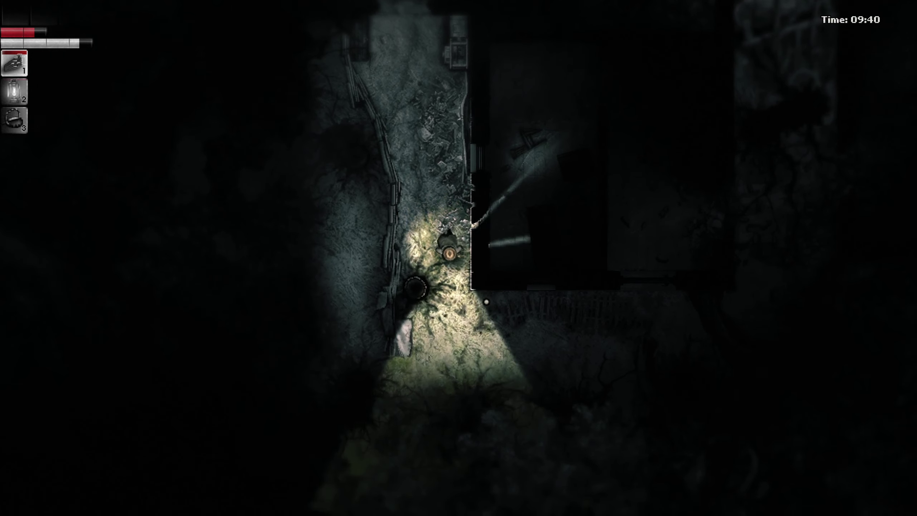
{"action": "key", "text": "w"}
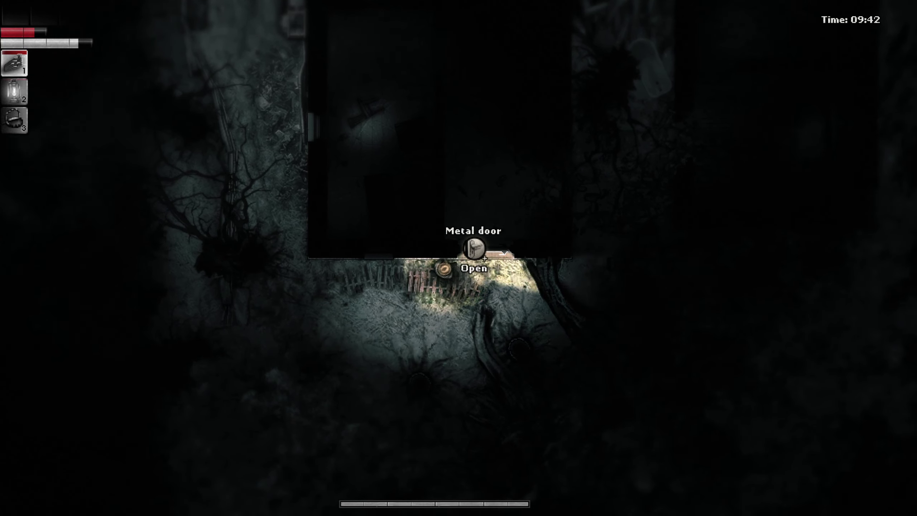
- Follow the south and west walls north into the small walled yard's doorway
{"action": "key", "text": "a"}
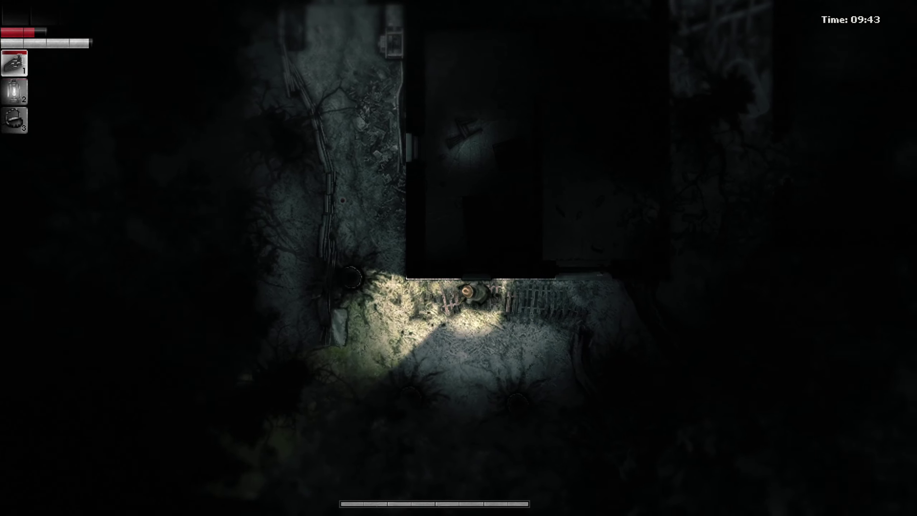
{"action": "key", "text": "w"}
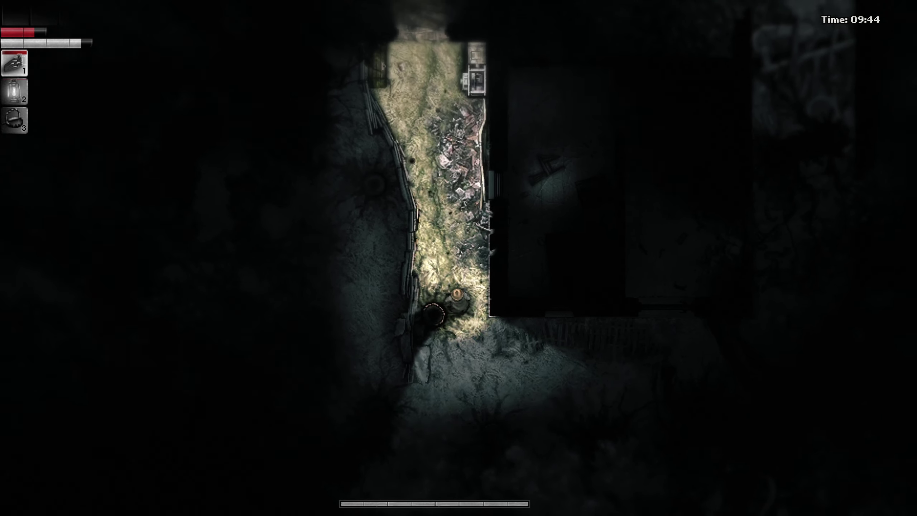
{"action": "key", "text": "w"}
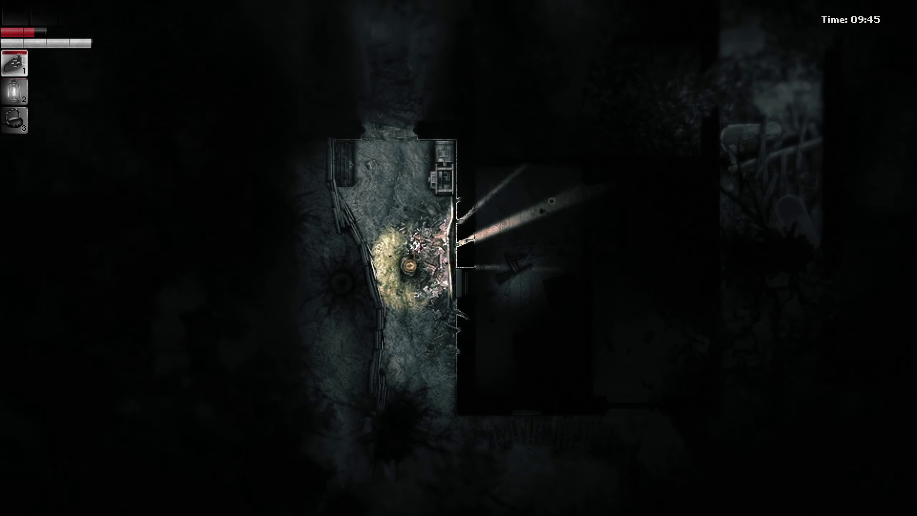
{"action": "key", "text": "w"}
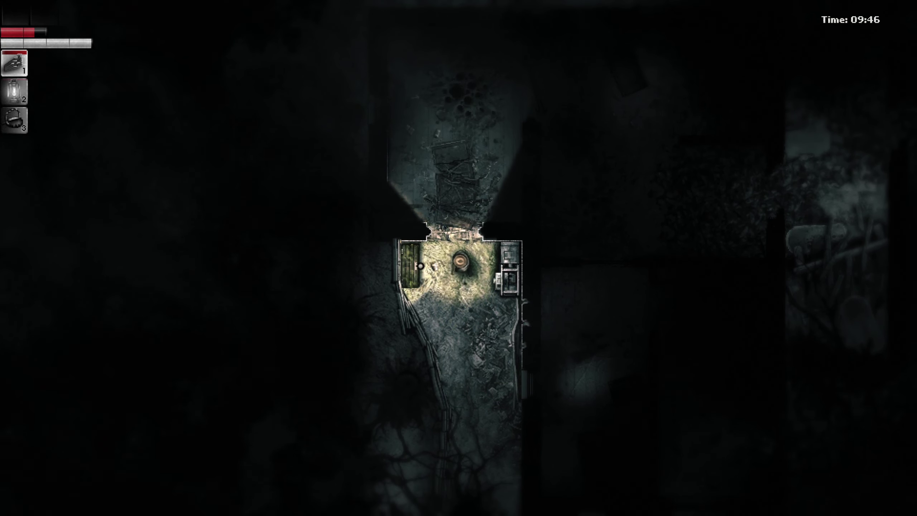
{"action": "key", "text": "w"}
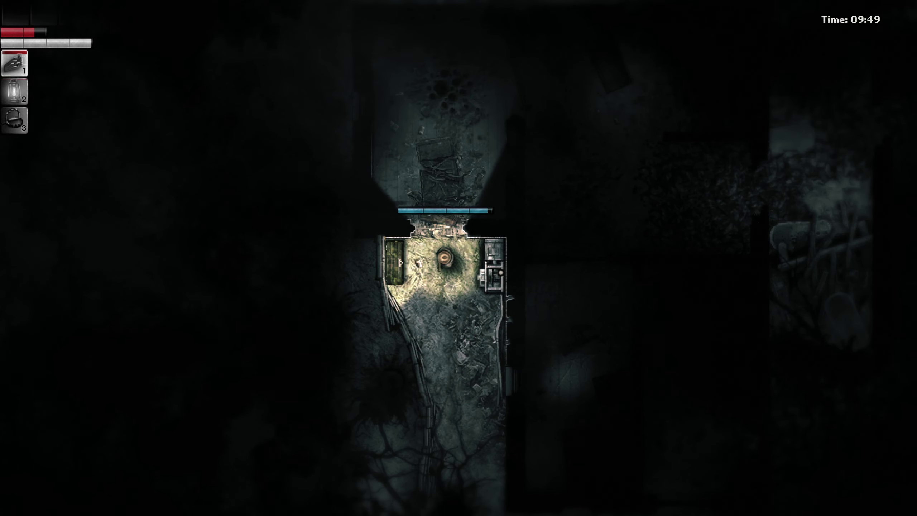
- Take the Gasoline from the container and switch on the generator
{"action": "key", "text": "e"}
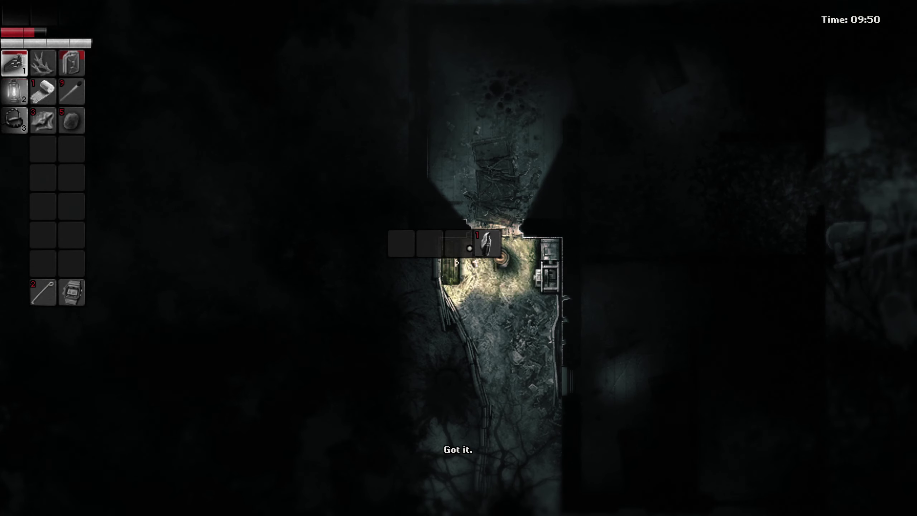
{"action": "key", "text": "Escape"}
{"action": "left_click", "coordinate": [490, 284]}
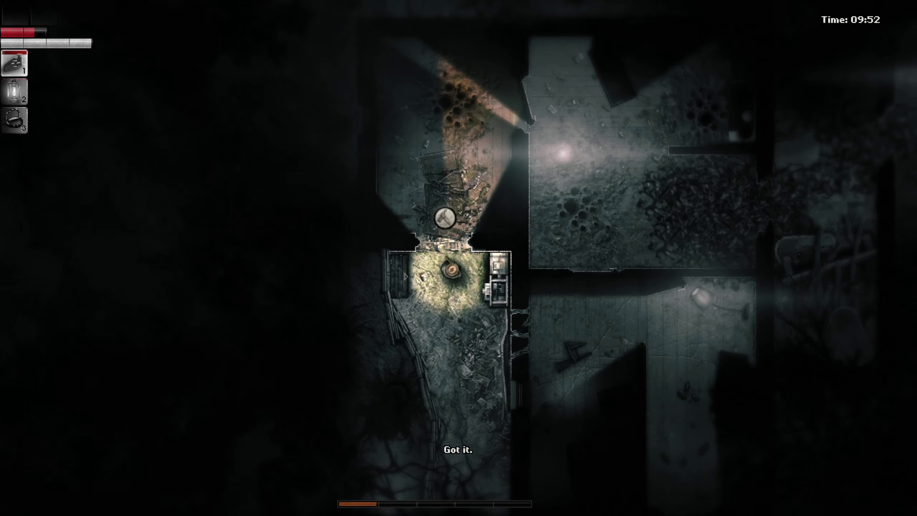
- Open the wooden door and enter the lit, toxic-infested northern room
{"action": "key", "text": "w"}
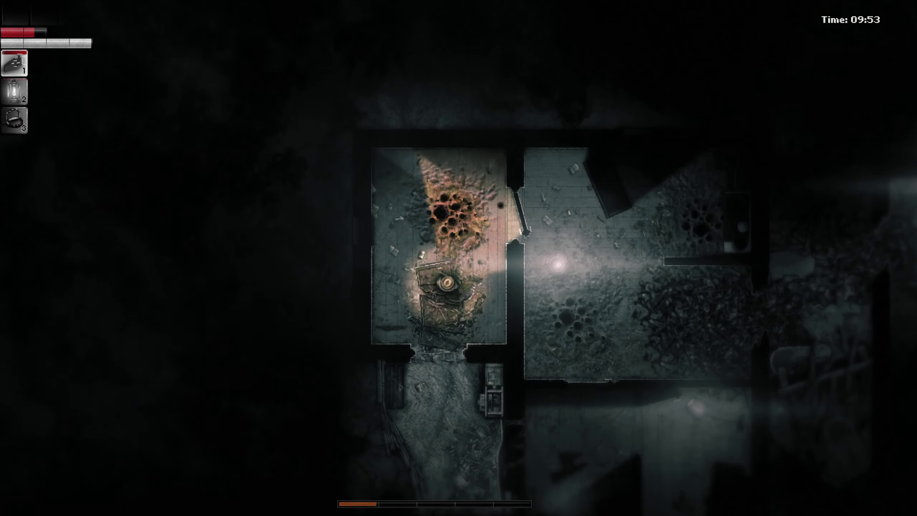
{"action": "left_click", "coordinate": [476, 259]}
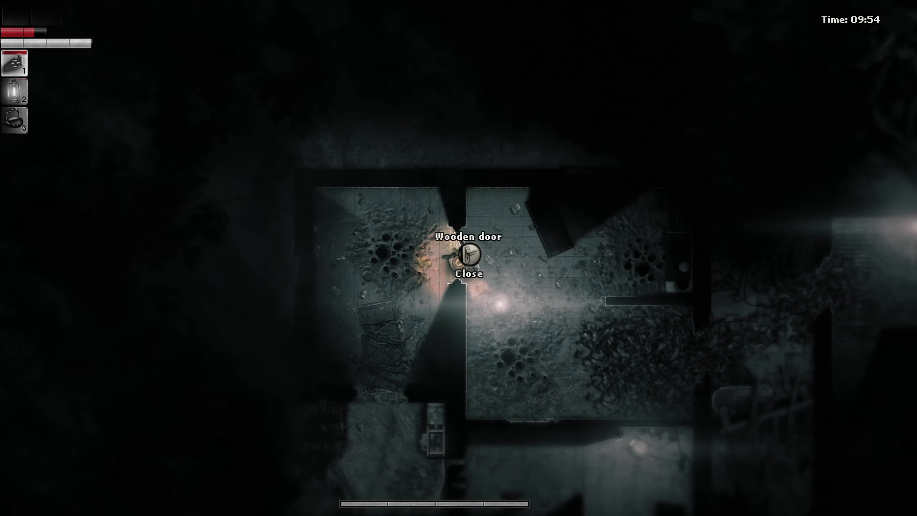
{"action": "key", "text": "w"}
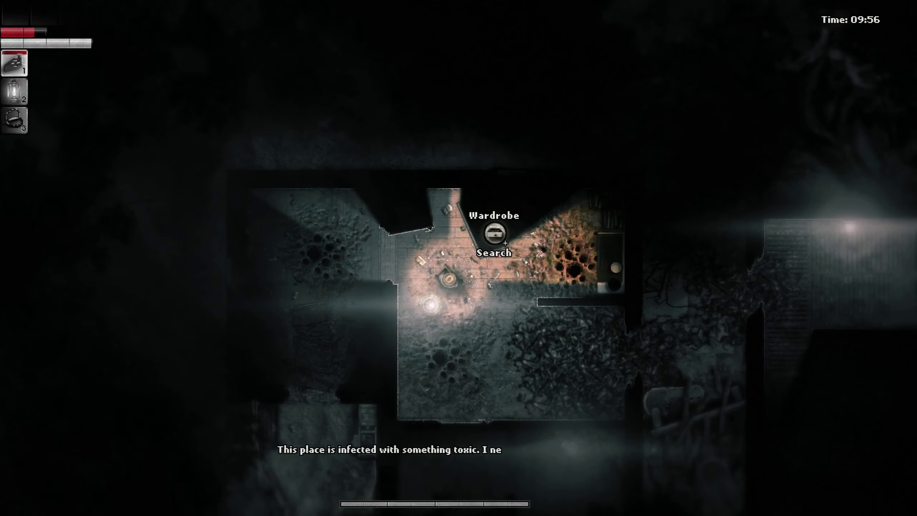
{"action": "key", "text": "w"}
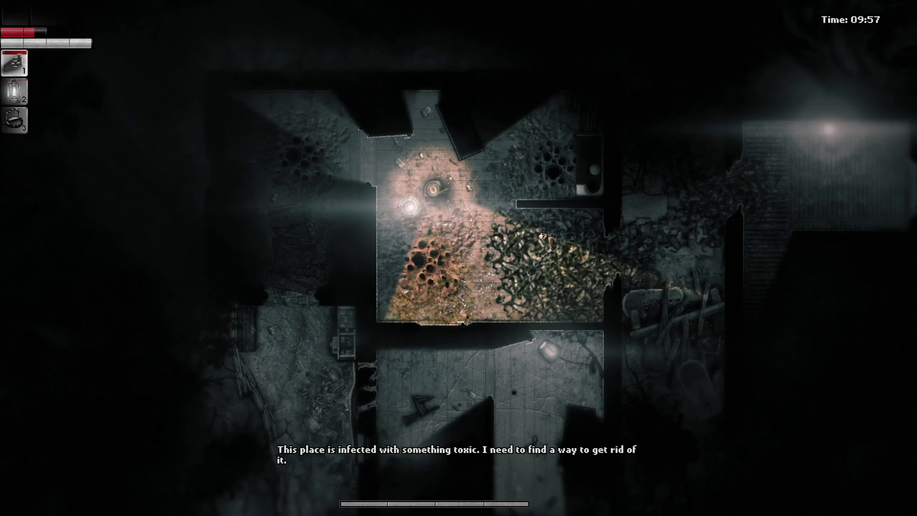
{"action": "key", "text": "w"}
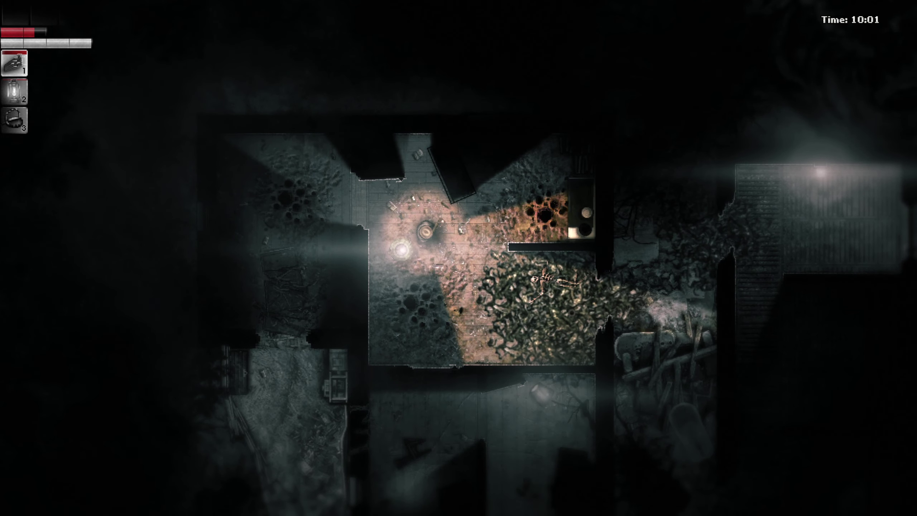
- Search the container holding a Rag, then move into the small room
{"action": "key", "text": "e"}
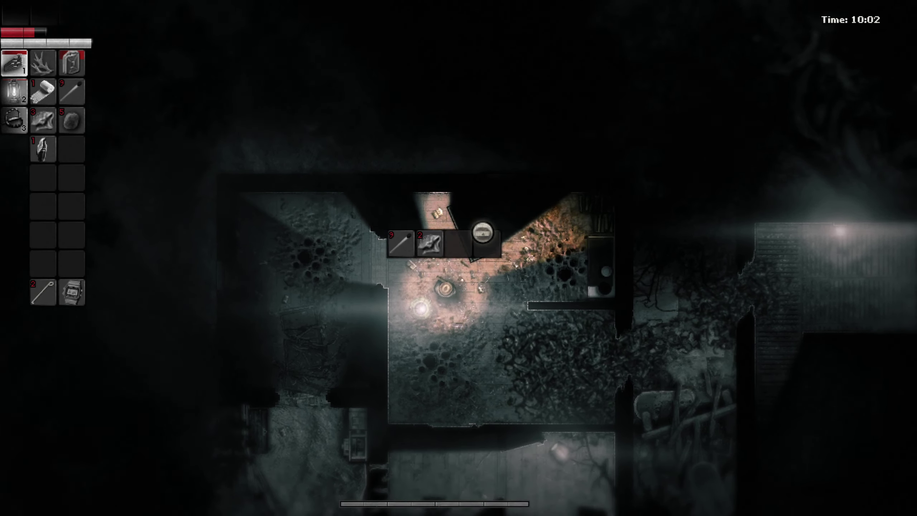
{"action": "key", "text": "Escape"}
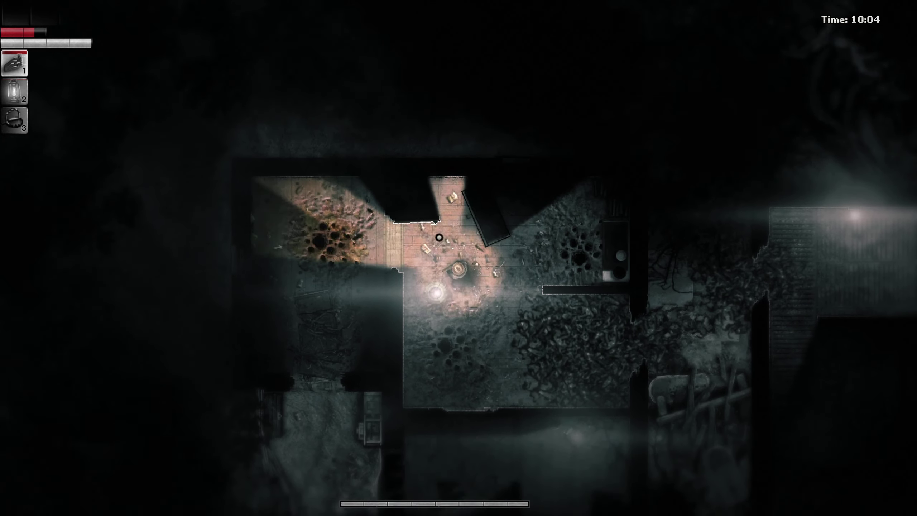
{"action": "key", "text": "w"}
{"action": "key", "text": "d"}
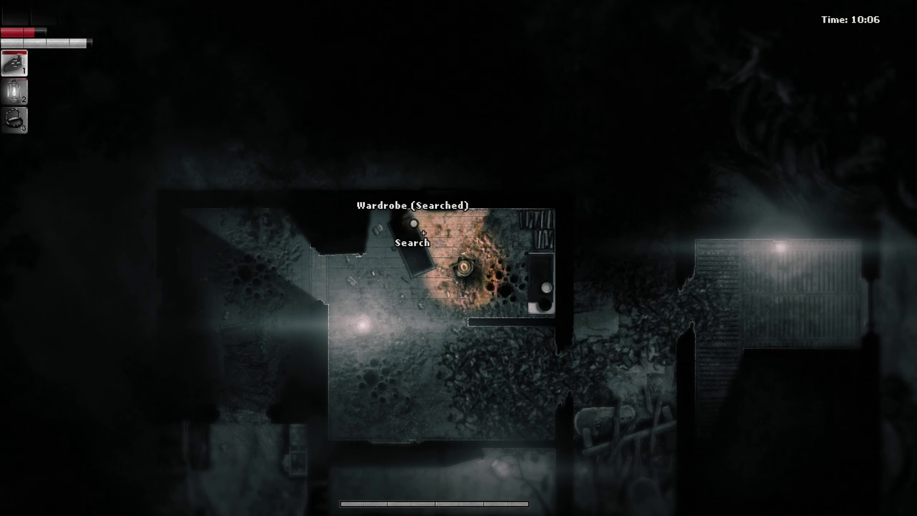
- Search the wood-log crate and the oven along the right wall
{"action": "key", "text": "d"}
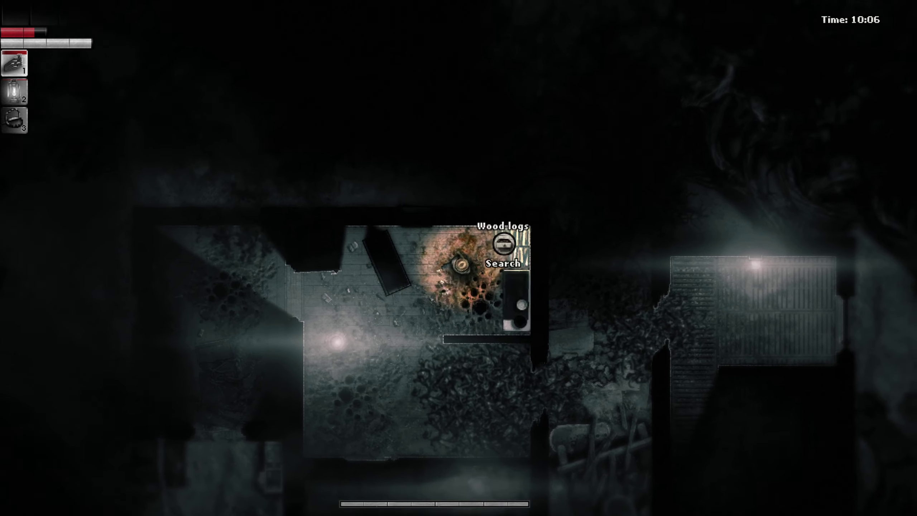
{"action": "key", "text": "e"}
{"action": "key", "text": "Escape"}
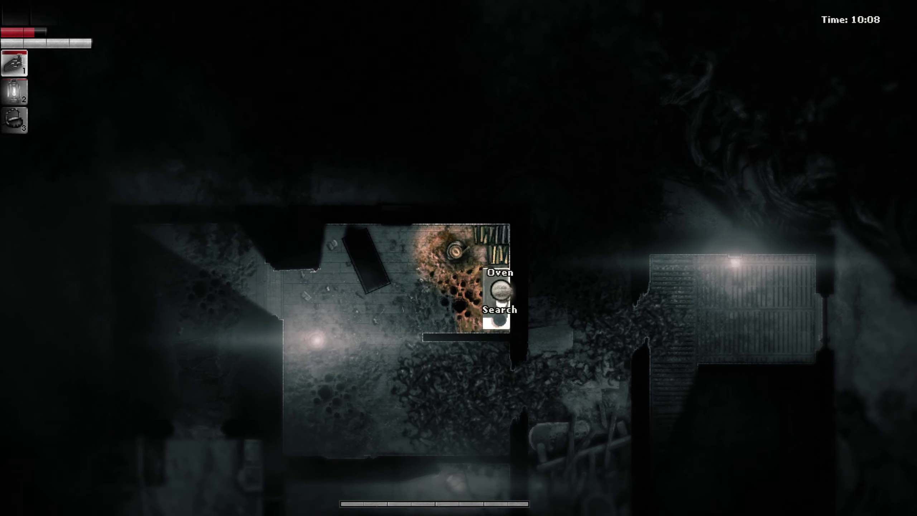
{"action": "key", "text": "e"}
{"action": "key", "text": "Escape"}
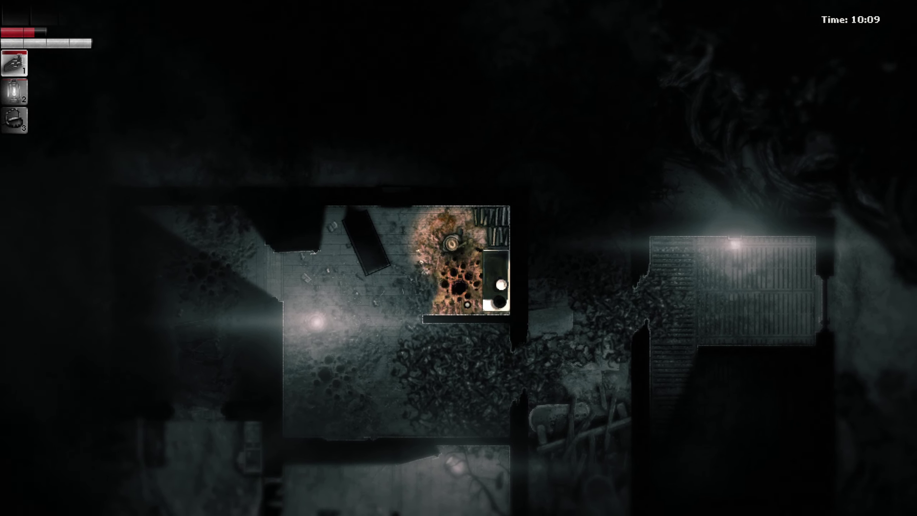
- Cross the room past the floor hole, check the inventory, and reach the wooden door
{"action": "key", "text": "a"}
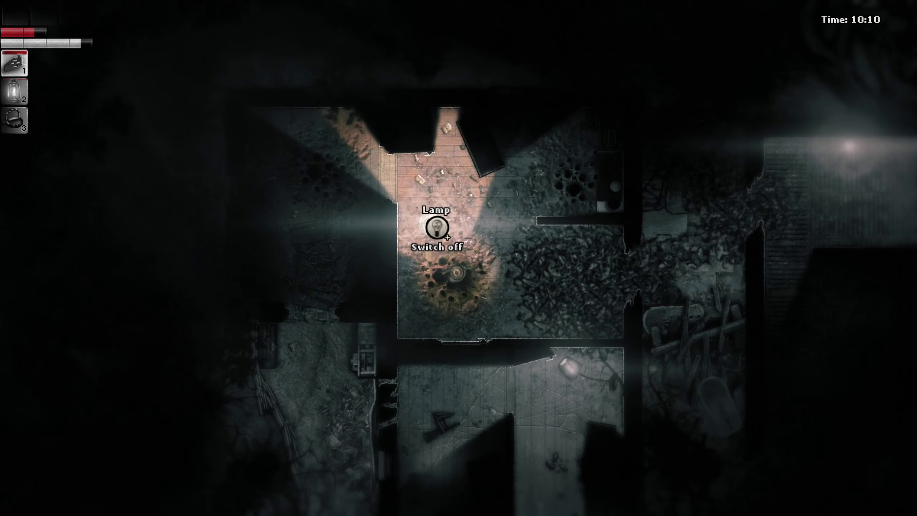
{"action": "key", "text": "w"}
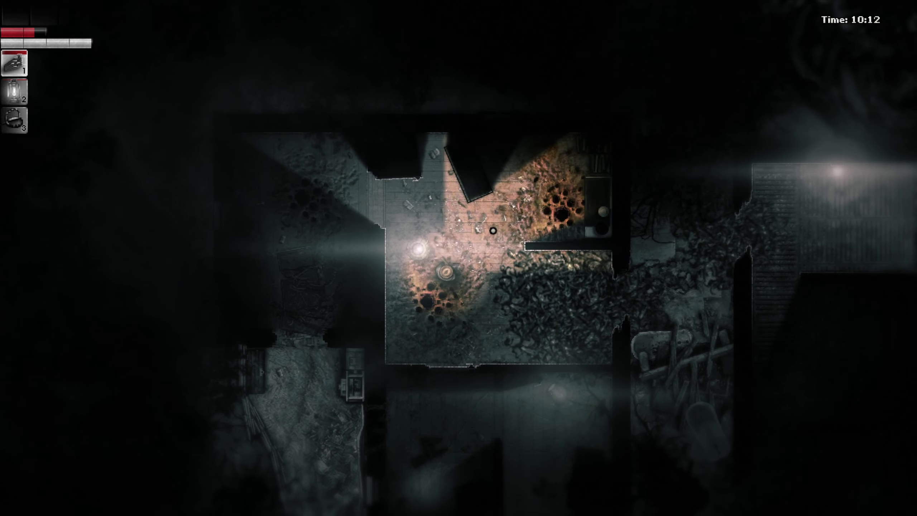
{"action": "key", "text": "w"}
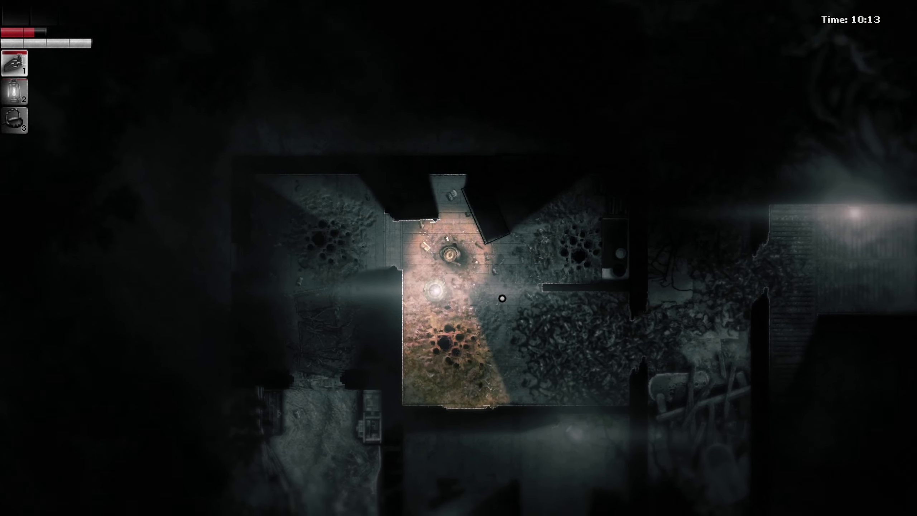
{"action": "key", "text": "Tab"}
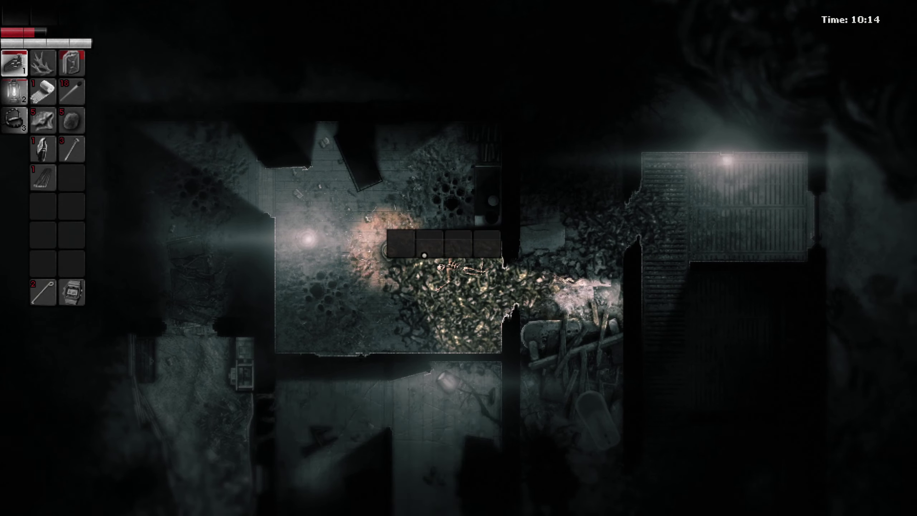
{"action": "key", "text": "Tab"}
{"action": "key", "text": "s"}
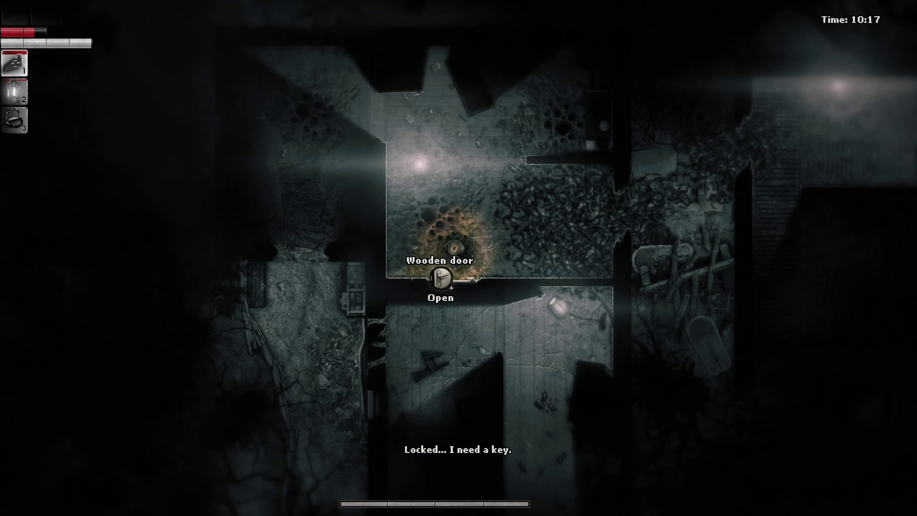
- Try the locked south door, then cross the west room to its wooden door
{"action": "key", "text": "w"}
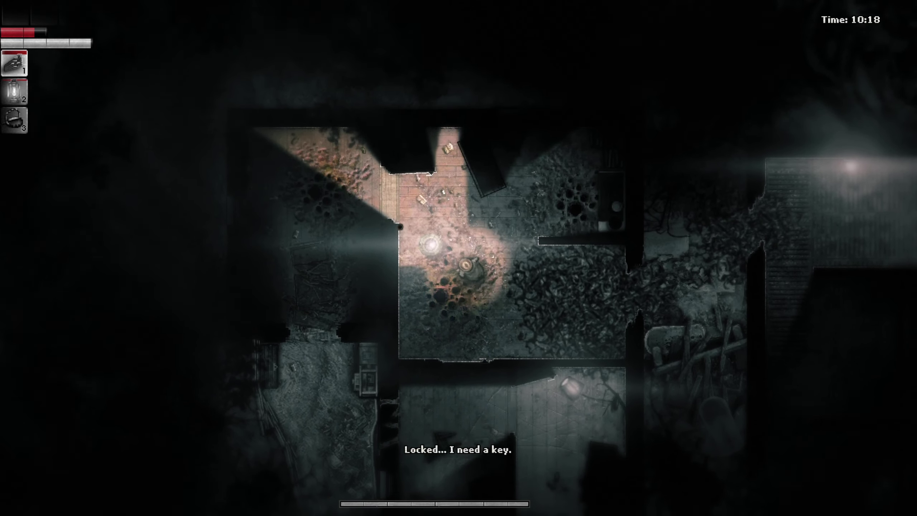
{"action": "key", "text": "w"}
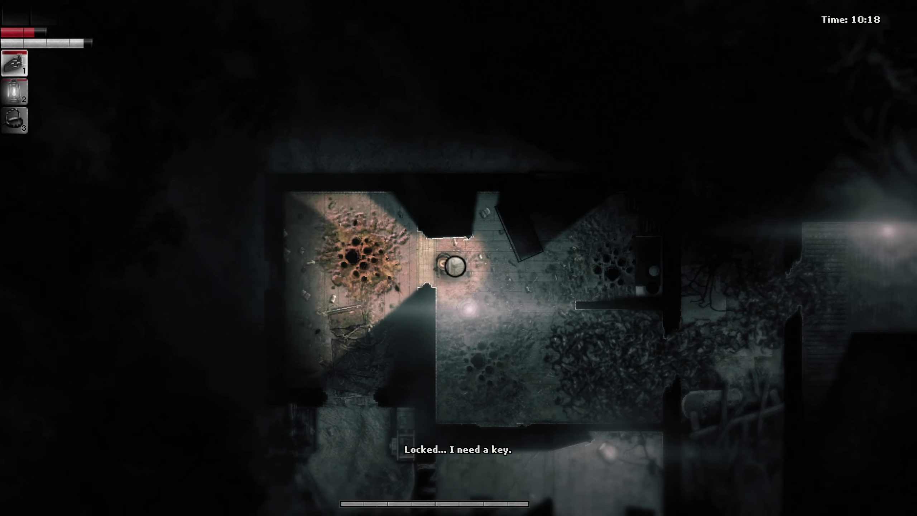
{"action": "key", "text": "a"}
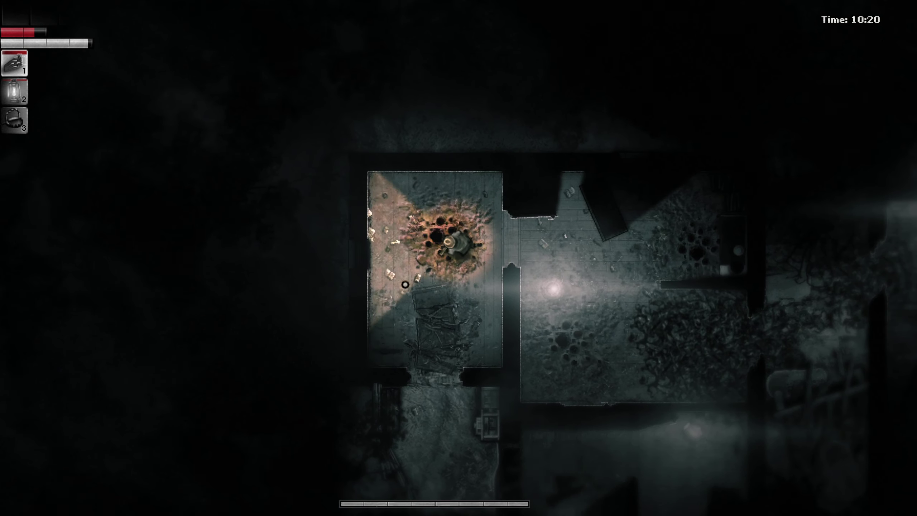
{"action": "key", "text": "s"}
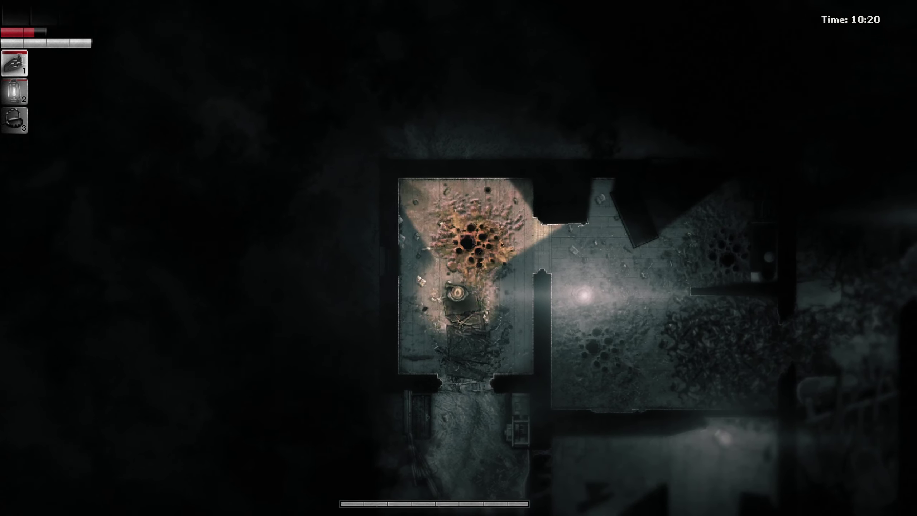
{"action": "key", "text": "d"}
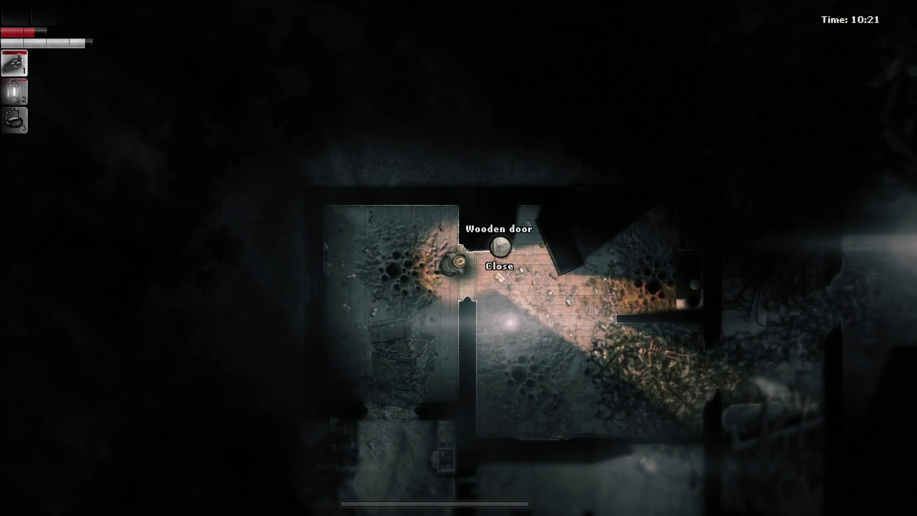
{"action": "key", "text": "w"}
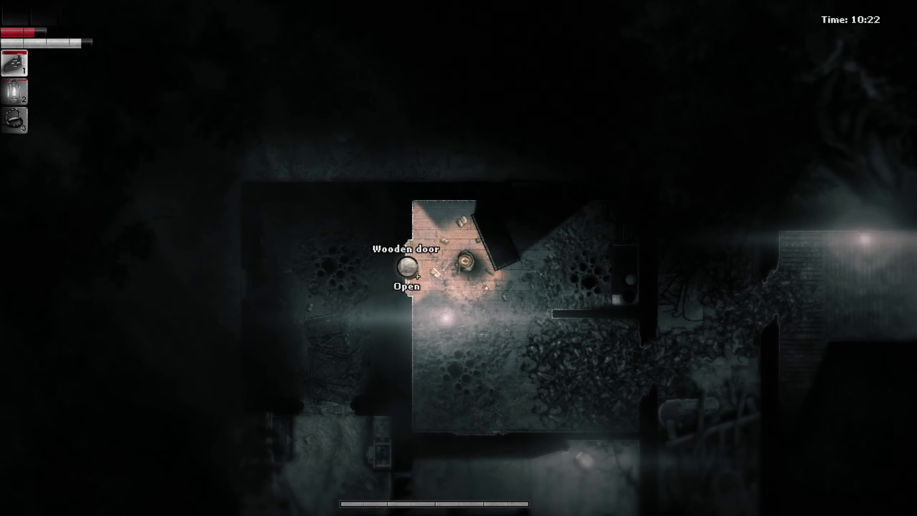
- Go through the wooden door, light up the skeleton debris, and bring up inventory and crafting
{"action": "key", "text": "e"}
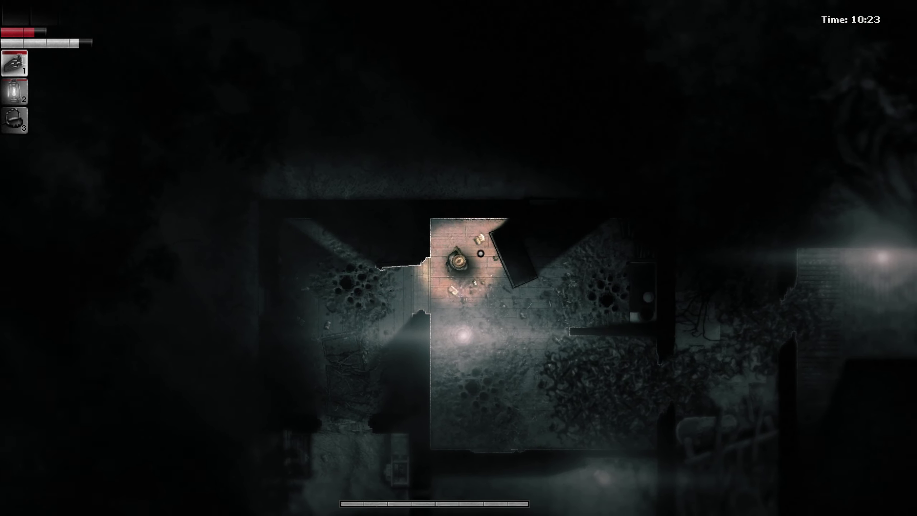
{"action": "key", "text": "d"}
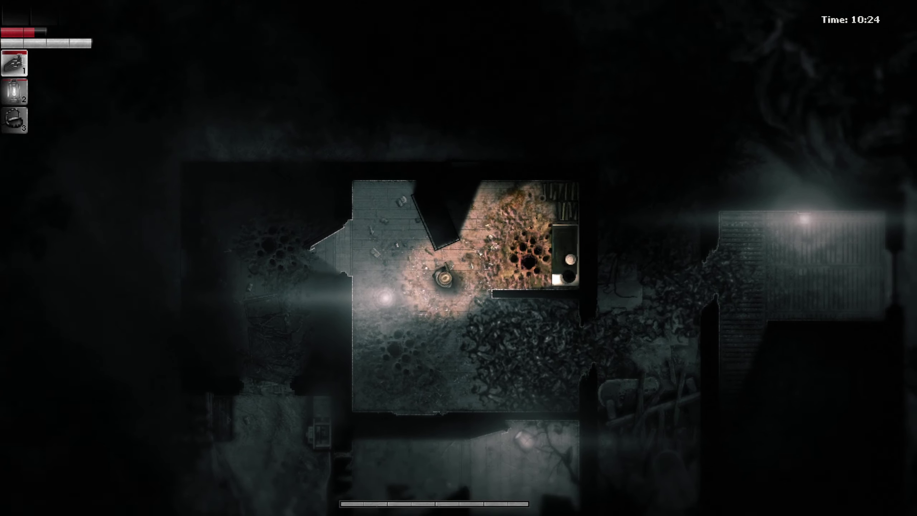
{"action": "key", "text": "s"}
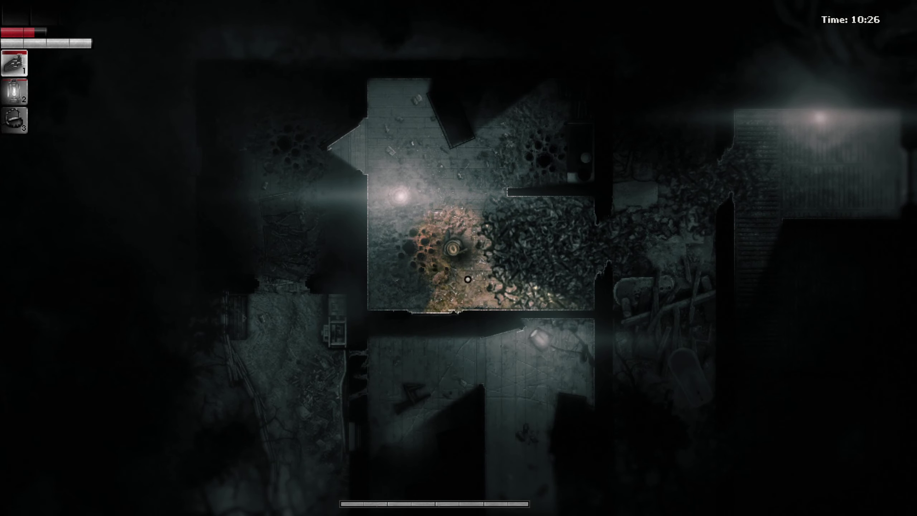
{"action": "key", "text": "d"}
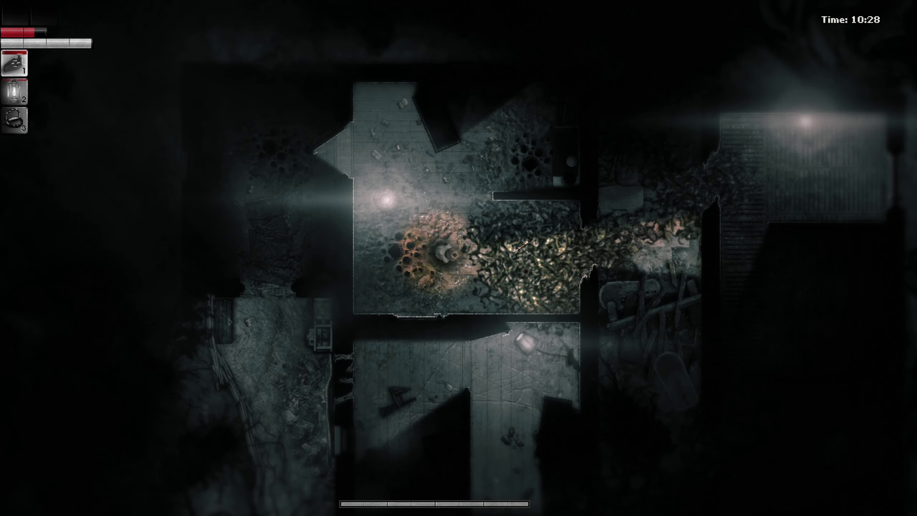
{"action": "key", "text": "Tab"}
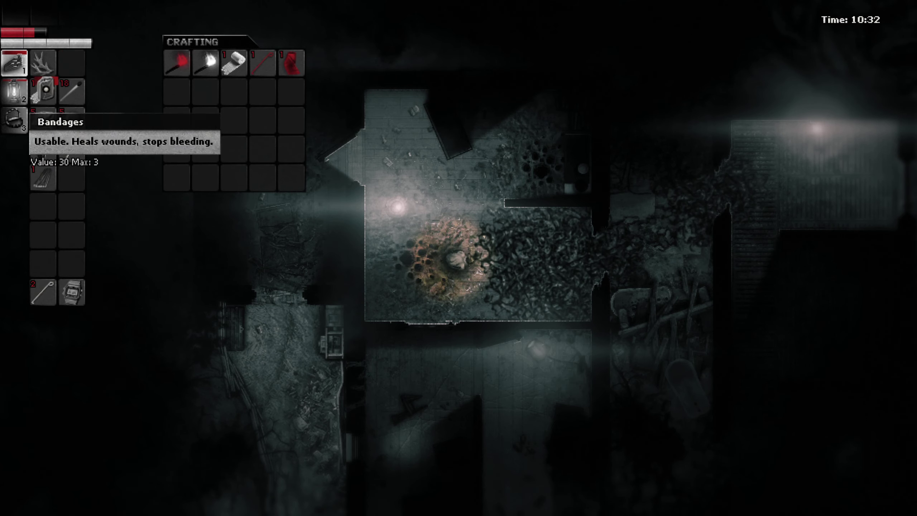
- Close the inventory now that the lantern is lit
{"action": "key", "text": "Tab"}
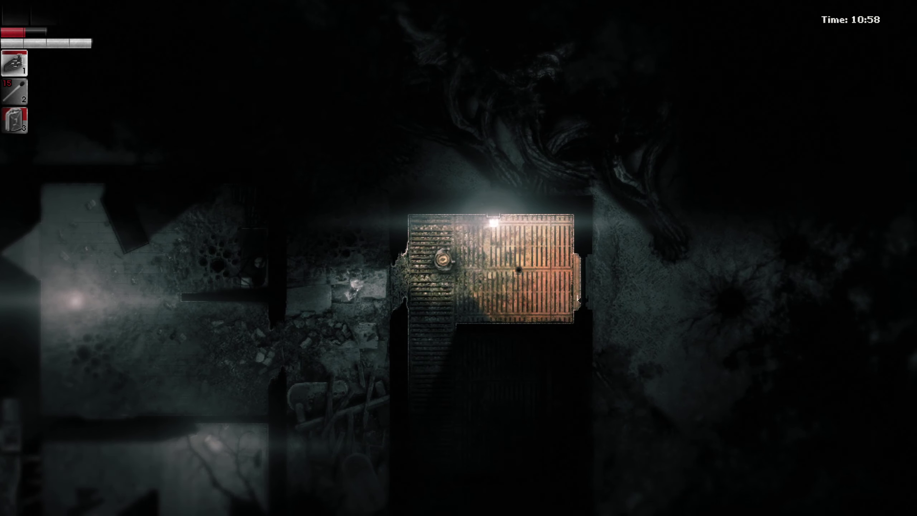
- Use the Bandages on the wounds, then walk down the grated corridor
{"action": "key", "text": "Tab"}
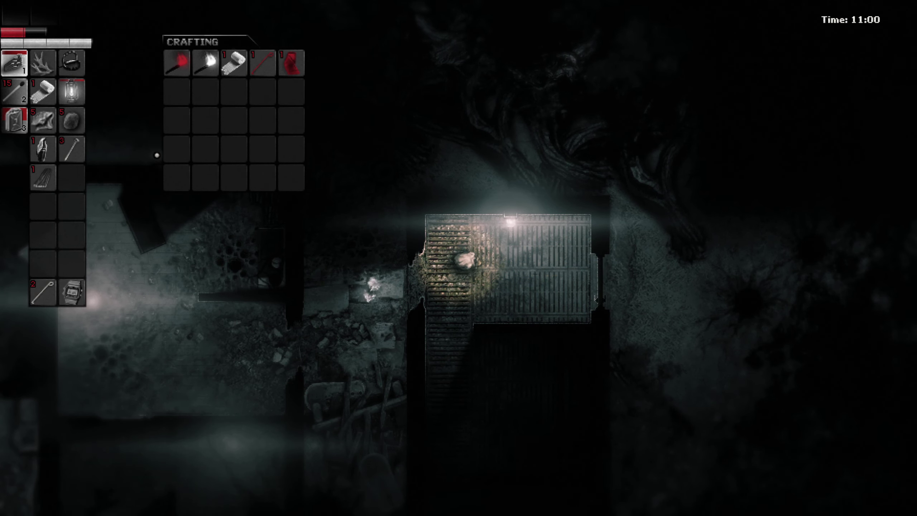
{"action": "right_click", "coordinate": [45, 90]}
{"action": "key", "text": "Tab"}
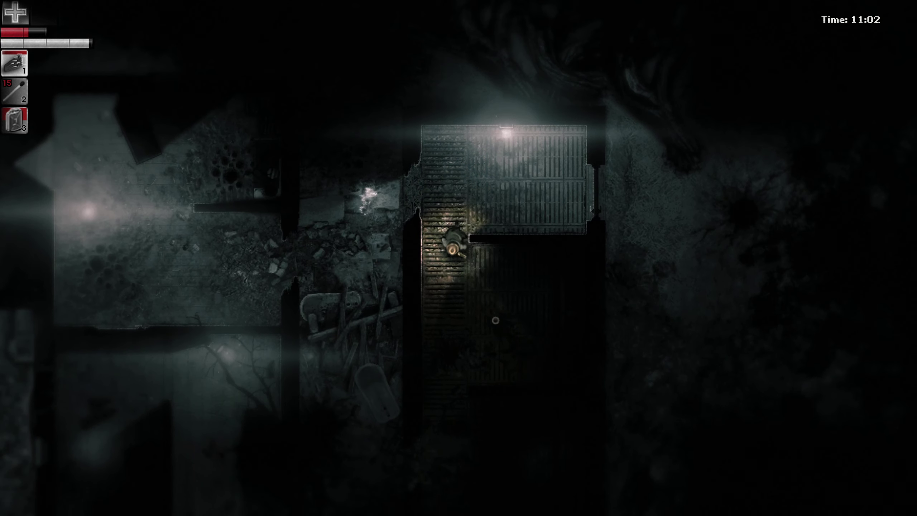
{"action": "key", "text": "s"}
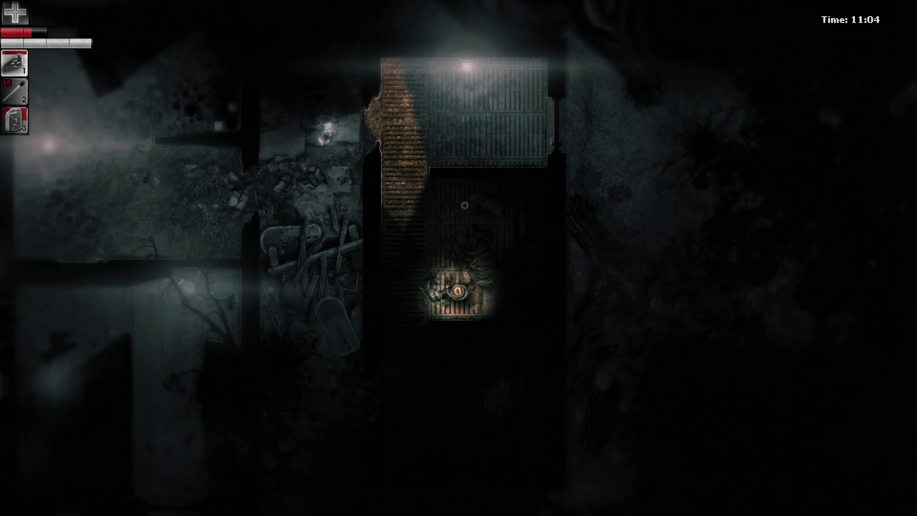
- Put the lantern in a quick slot, walk to the Egg, and examine it
{"action": "key", "text": "Tab"}
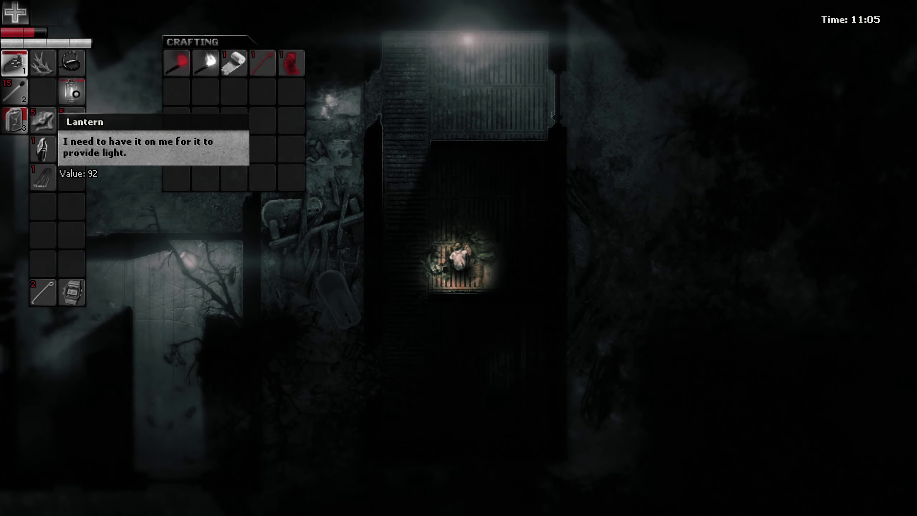
{"action": "key", "text": "Tab"}
{"action": "key", "text": "w"}
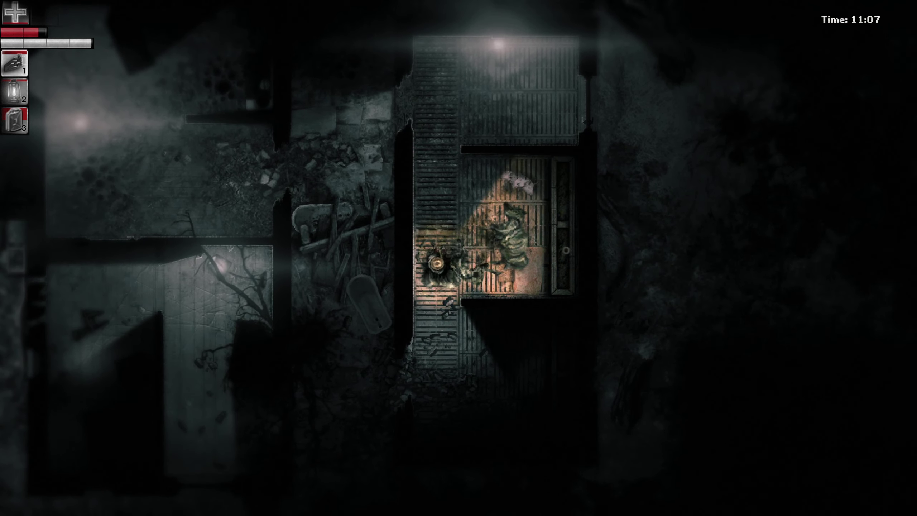
{"action": "key", "text": "w"}
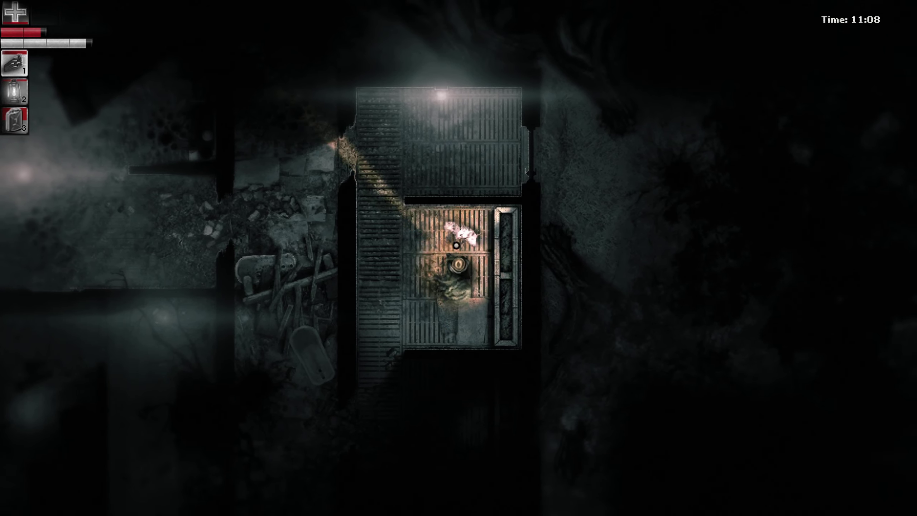
{"action": "key", "text": "s"}
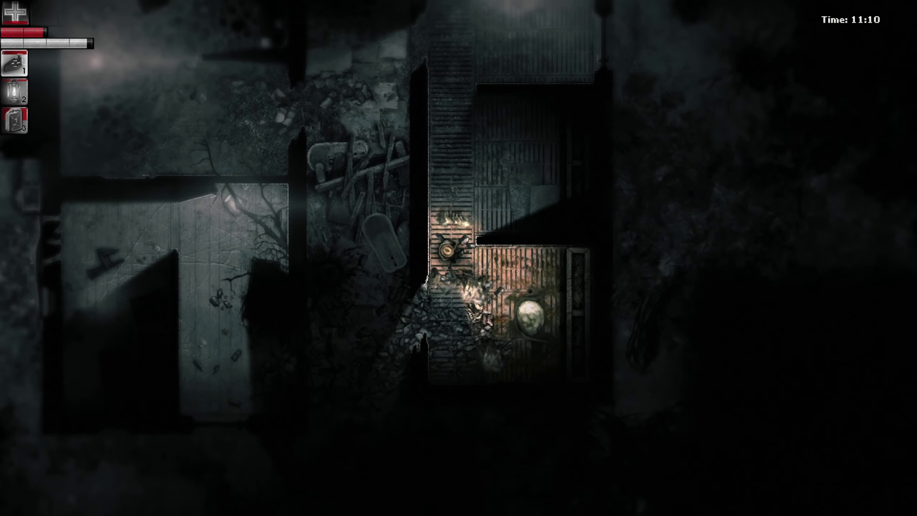
{"action": "key", "text": "s"}
{"action": "key", "text": "e"}
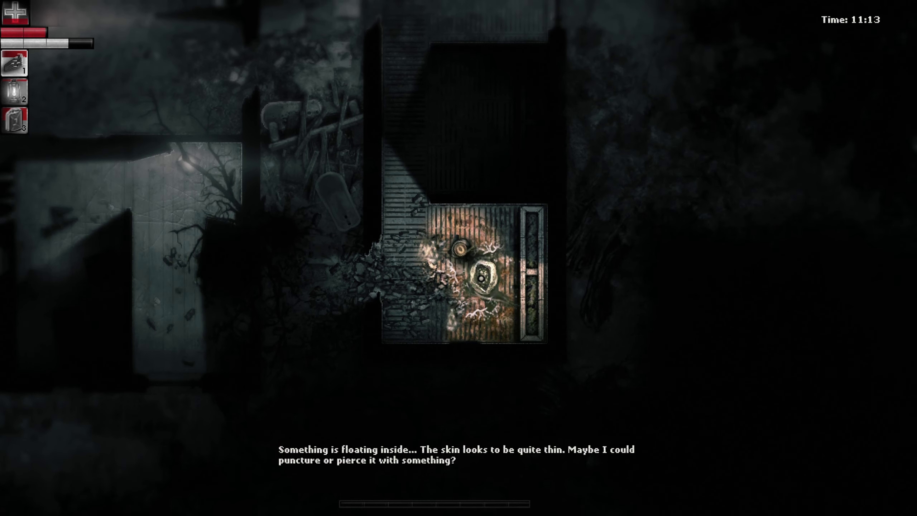
- Take the Embryo from inside the Egg
{"action": "key", "text": "w"}
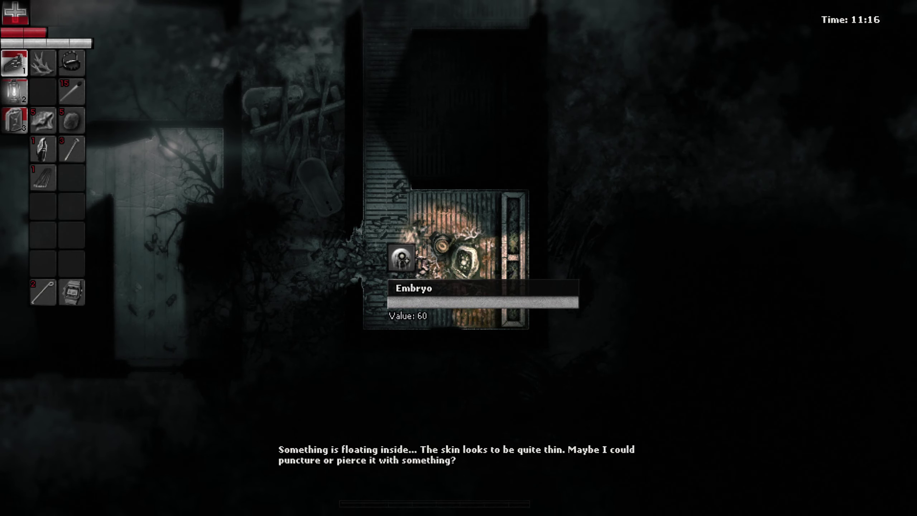
{"action": "key", "text": "Escape"}
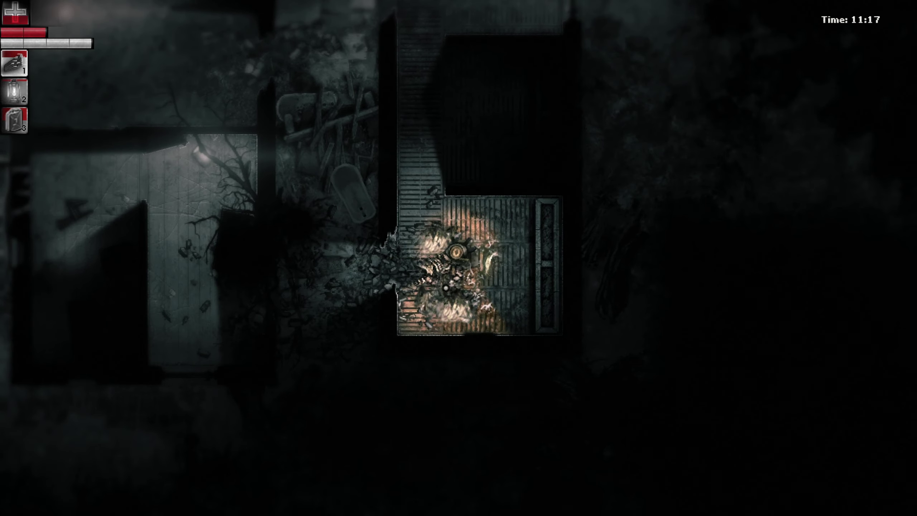
- Leave the egg room and search a container holding rags
{"action": "key", "text": "a"}
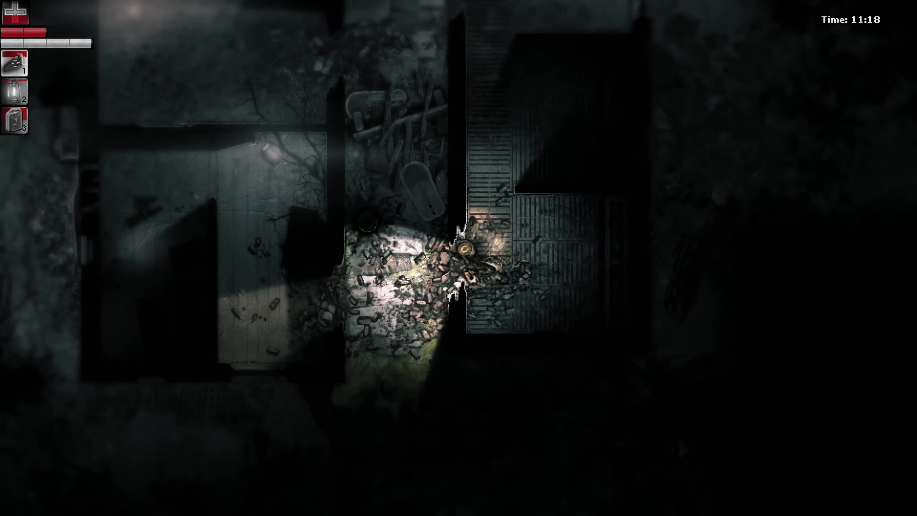
{"action": "key", "text": "a"}
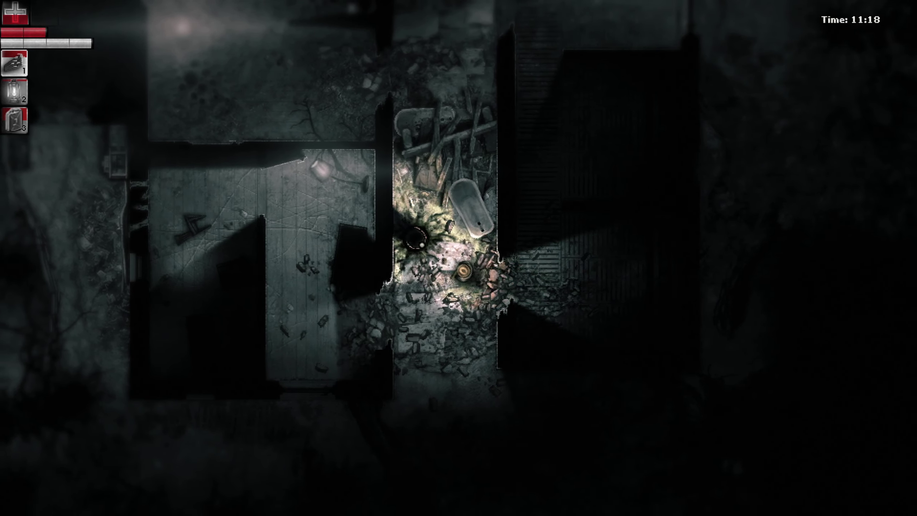
{"action": "key", "text": "w"}
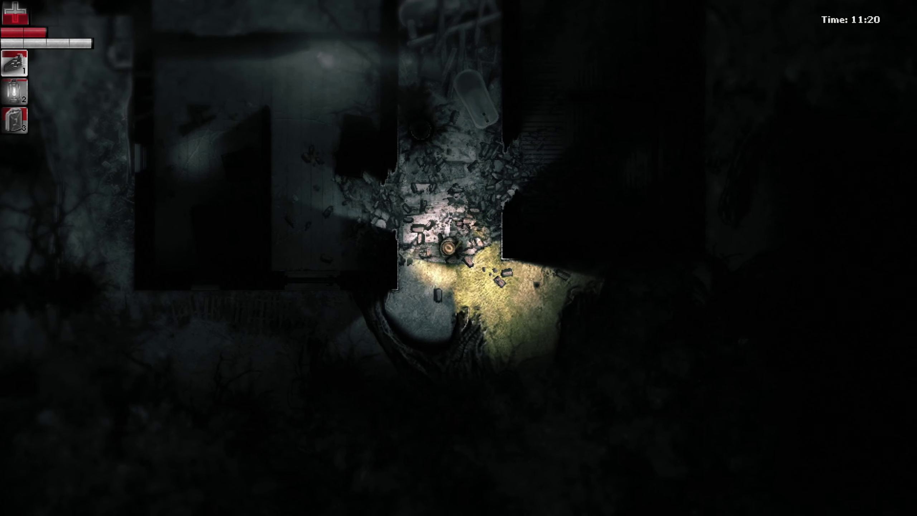
{"action": "key", "text": "w"}
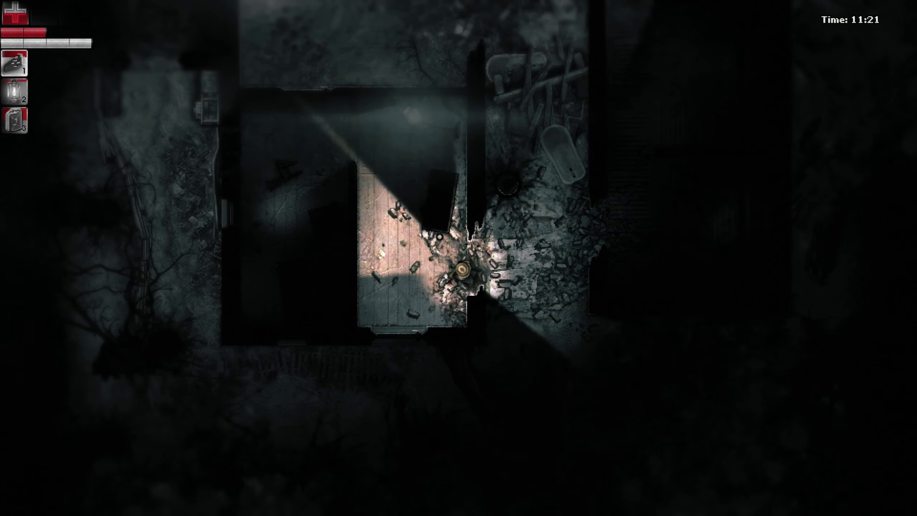
{"action": "key", "text": "e"}
{"action": "key", "text": "Escape"}
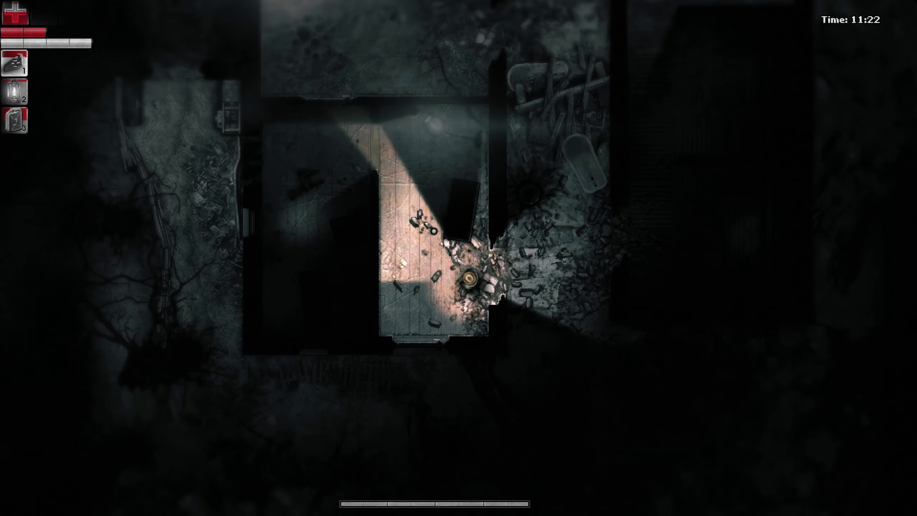
- Walk into the lit room and loot the Shell from the dead creature's remains
{"action": "key", "text": "w"}
{"action": "key", "text": "w"}
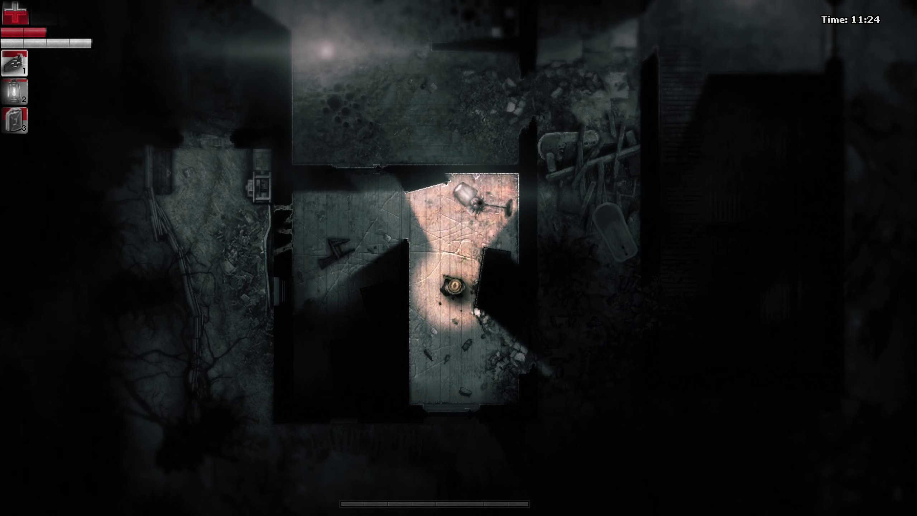
{"action": "key", "text": "w"}
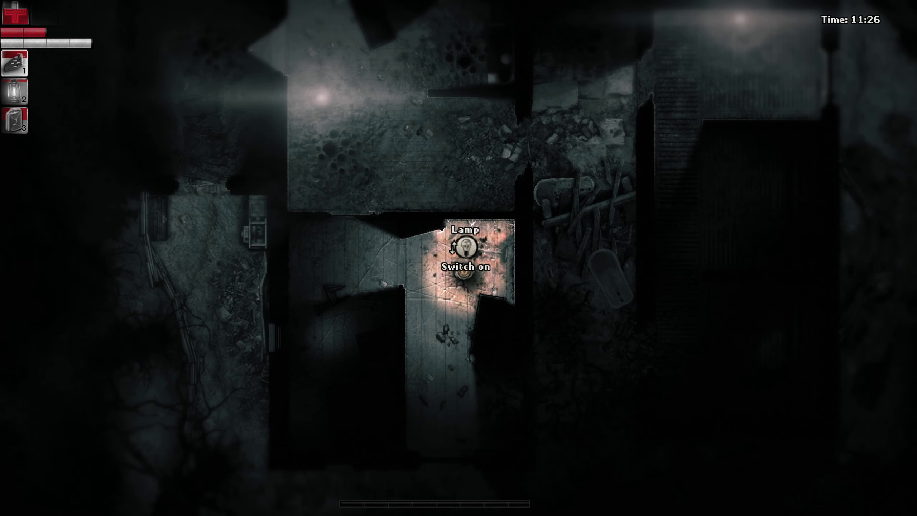
{"action": "left_click", "coordinate": [473, 251]}
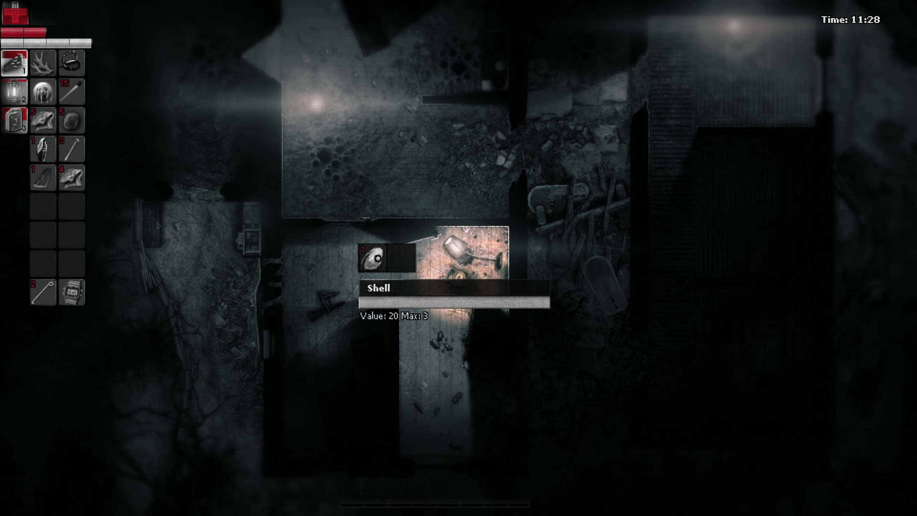
{"action": "key", "text": "Escape"}
{"action": "key", "text": "s"}
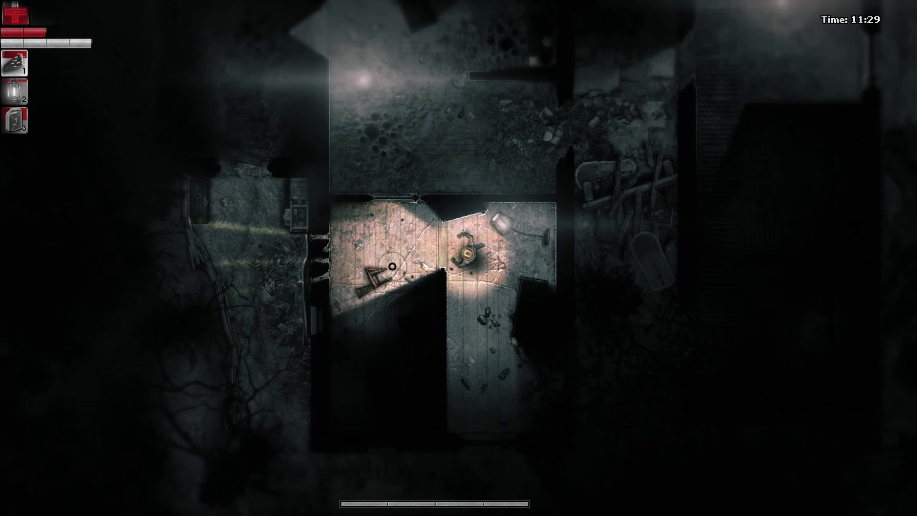
{"action": "key", "text": "a"}
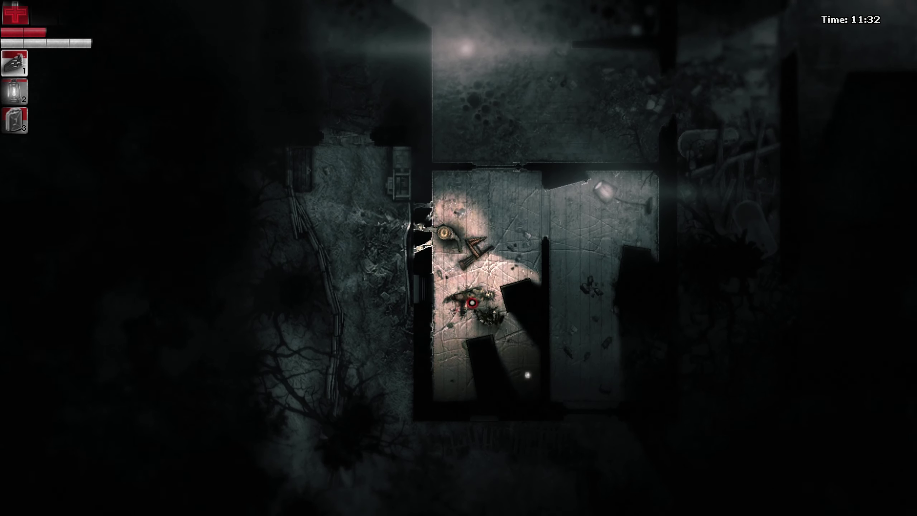
- Move around the lit room between the generator area and the wooden door
{"action": "key", "text": "s"}
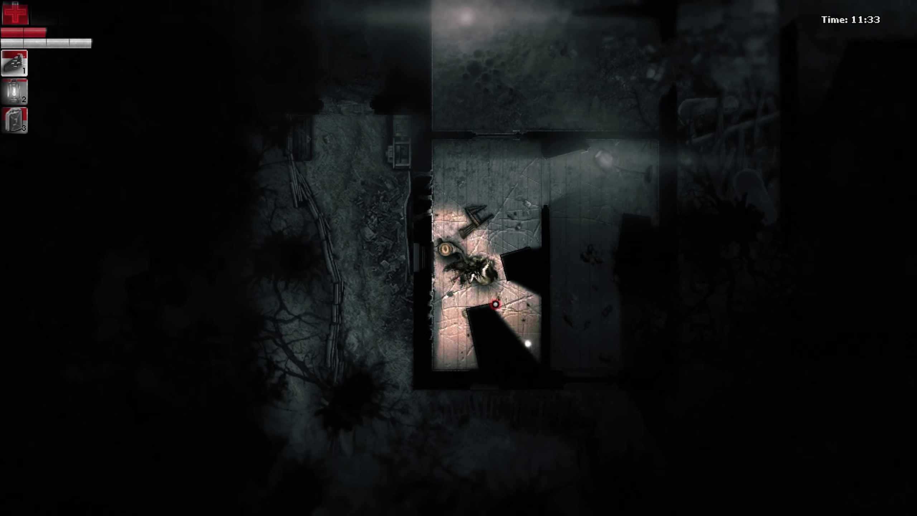
{"action": "key", "text": "w"}
{"action": "key", "text": "e"}
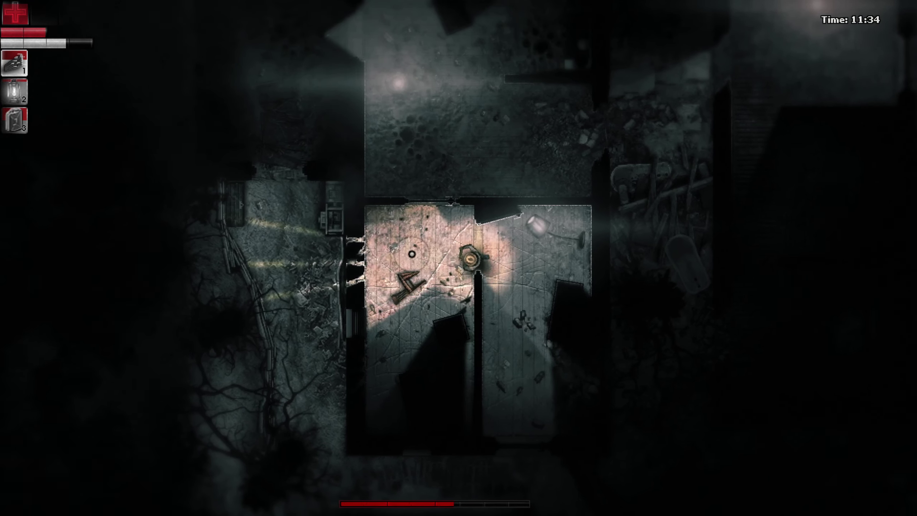
{"action": "key", "text": "d"}
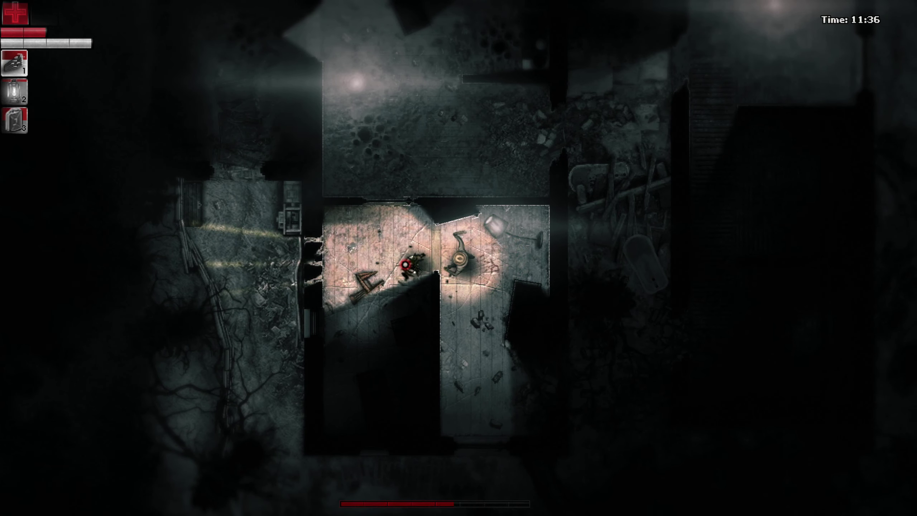
{"action": "key", "text": "s"}
{"action": "key", "text": "s"}
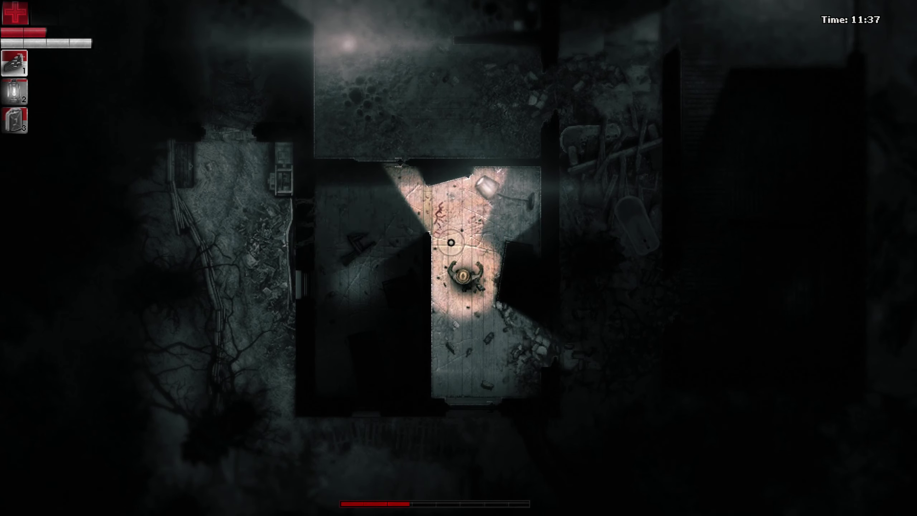
{"action": "key", "text": "w"}
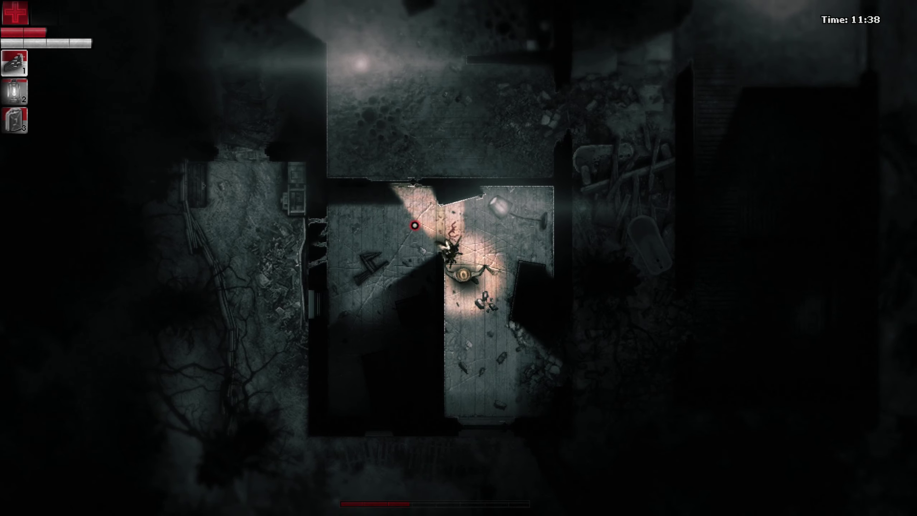
{"action": "key", "text": "s"}
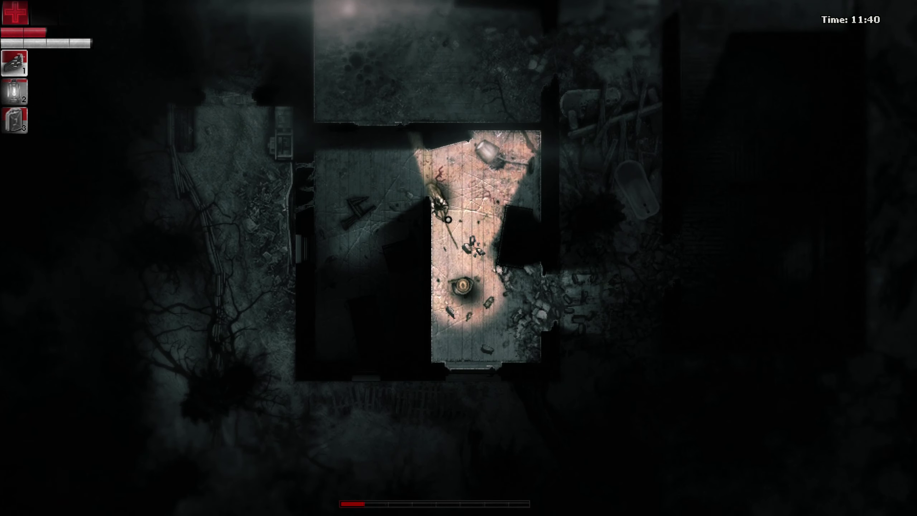
{"action": "key", "text": "w"}
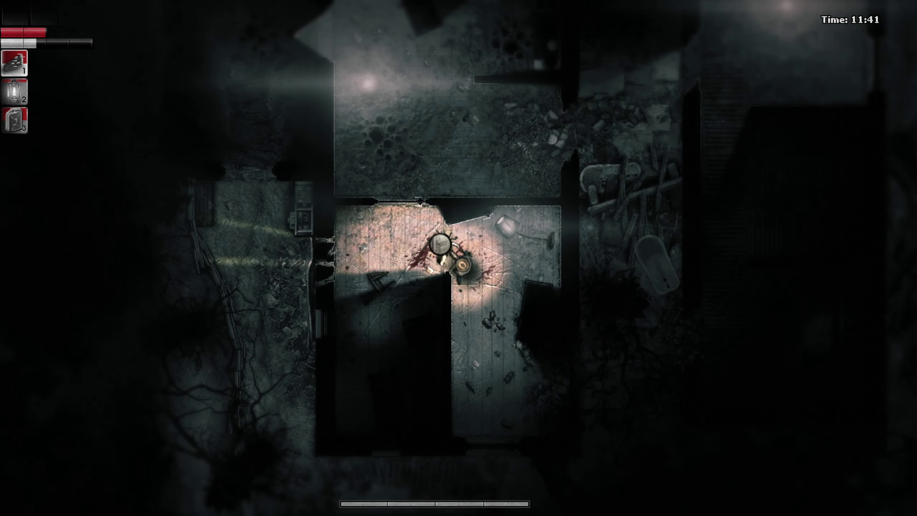
- Loot the weapon from the Dead Savage's body, then try the locked wooden door
{"action": "key", "text": "e"}
{"action": "key", "text": "Escape"}
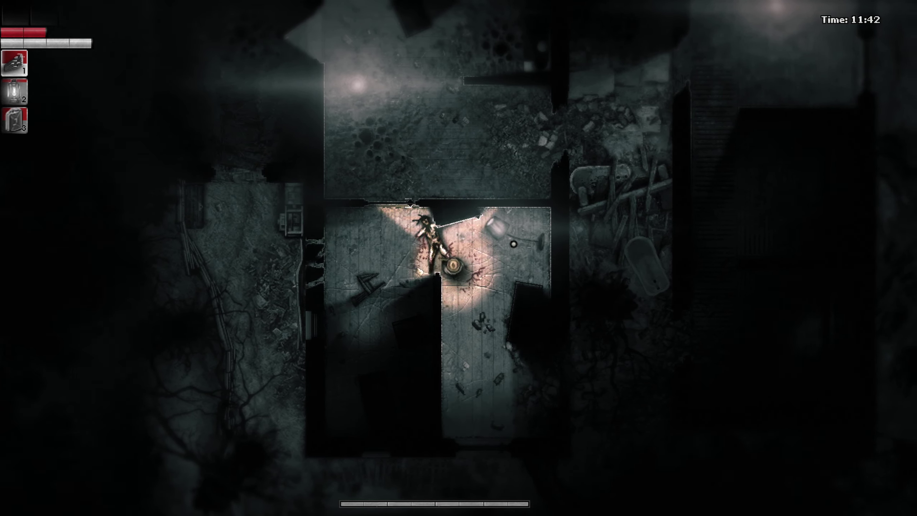
{"action": "key", "text": "a"}
{"action": "key", "text": "w"}
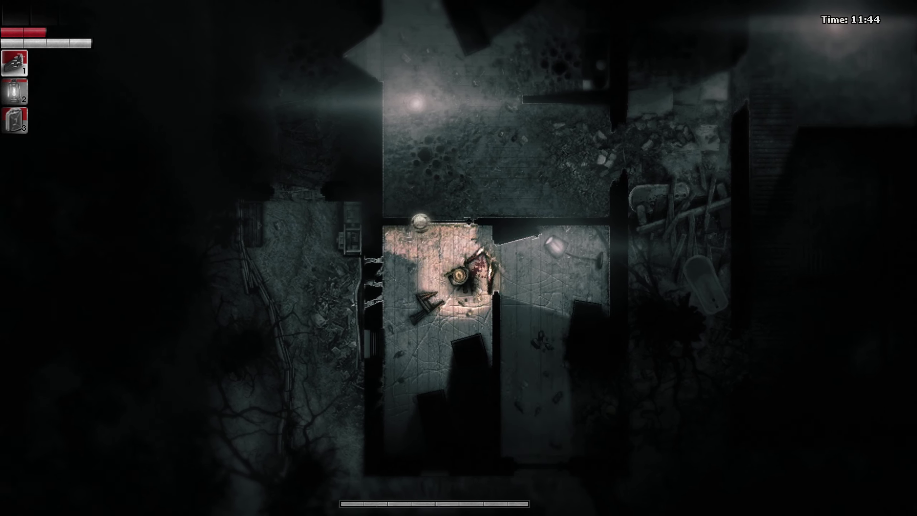
- Step away from the locked door and search the corpse
{"action": "key", "text": "s"}
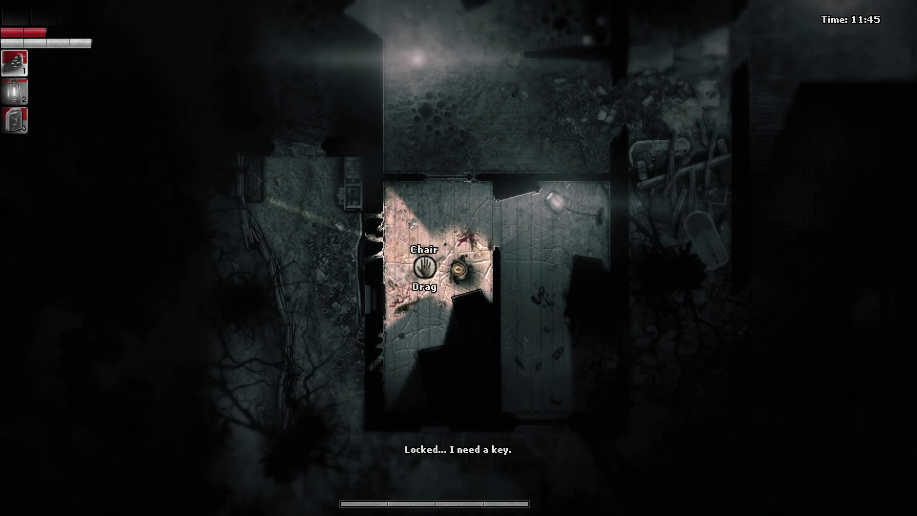
{"action": "key", "text": "d"}
{"action": "key", "text": "s"}
{"action": "key", "text": "a"}
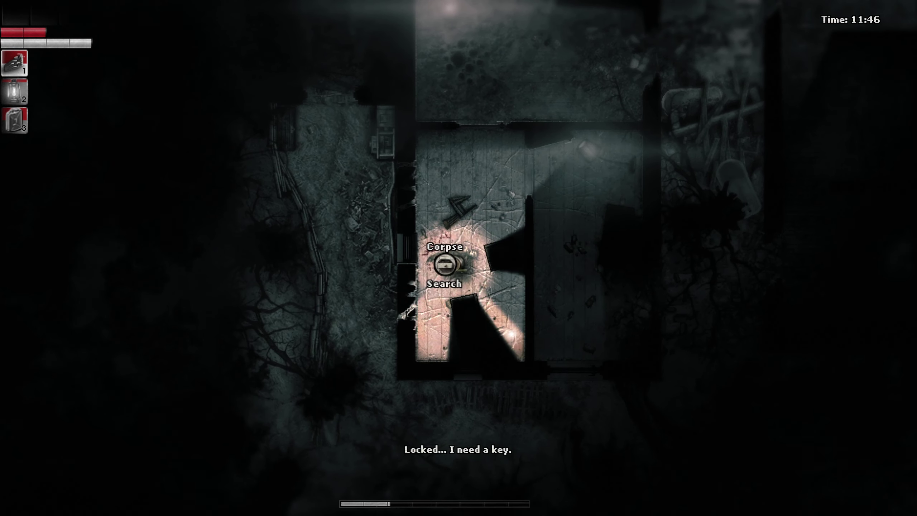
{"action": "key", "text": "e"}
{"action": "key", "text": "Escape"}
{"action": "key", "text": "s"}
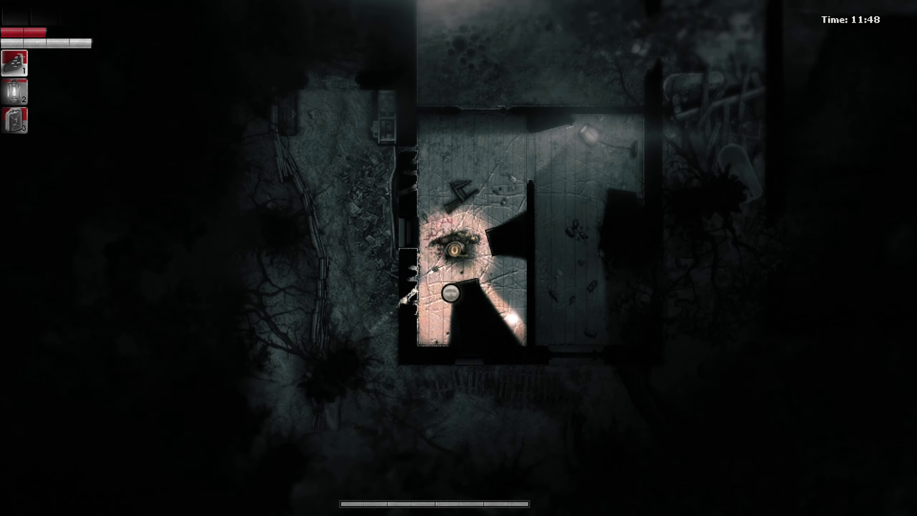
{"action": "key", "text": "d"}
- Search the wardrobe and read its note revealing door code 3333
{"action": "key", "text": "s"}
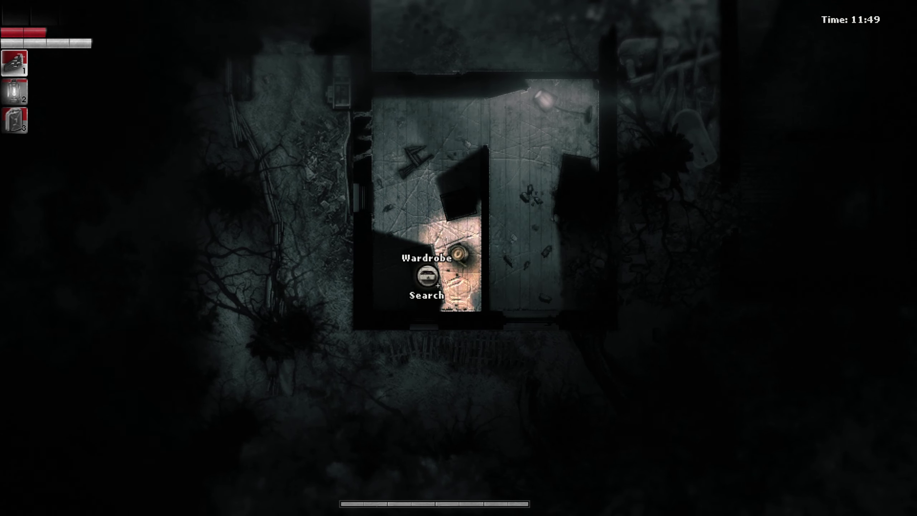
{"action": "key", "text": "e"}
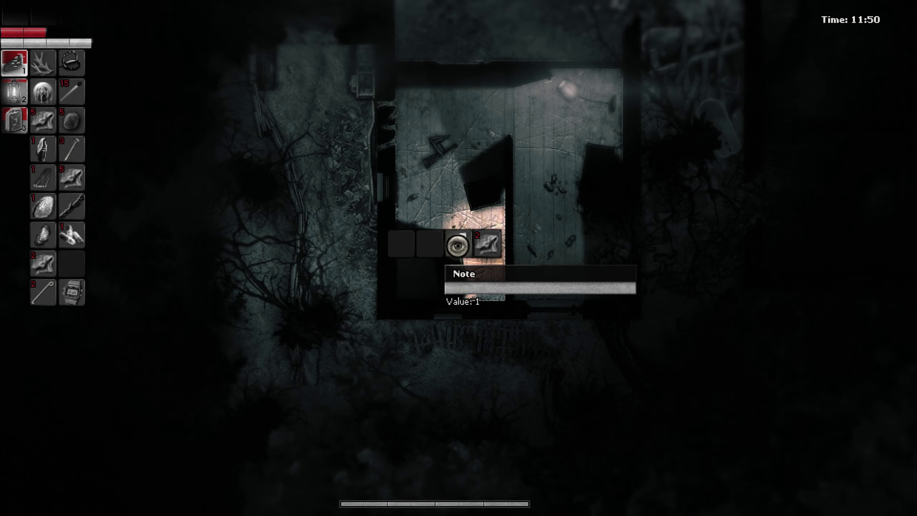
{"action": "double_click", "coordinate": [458, 246]}
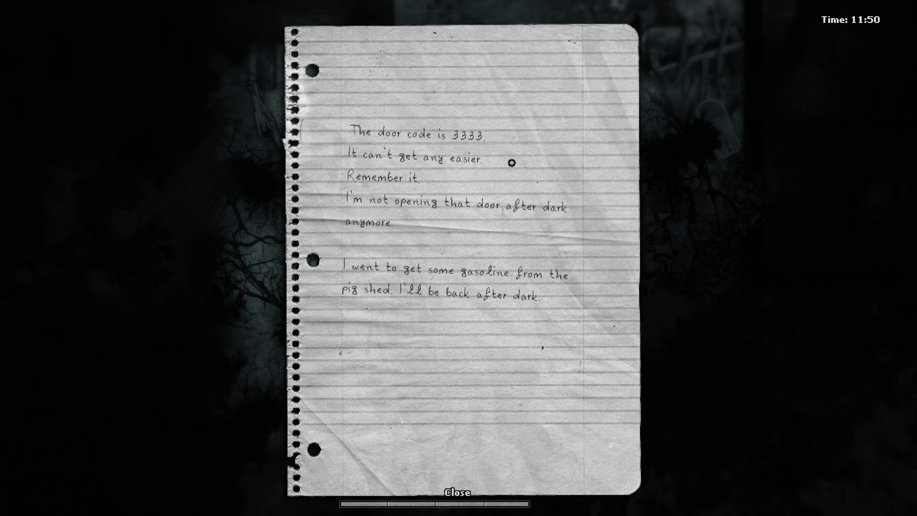
{"action": "key", "text": "Escape"}
{"action": "left_click", "coordinate": [480, 231]}
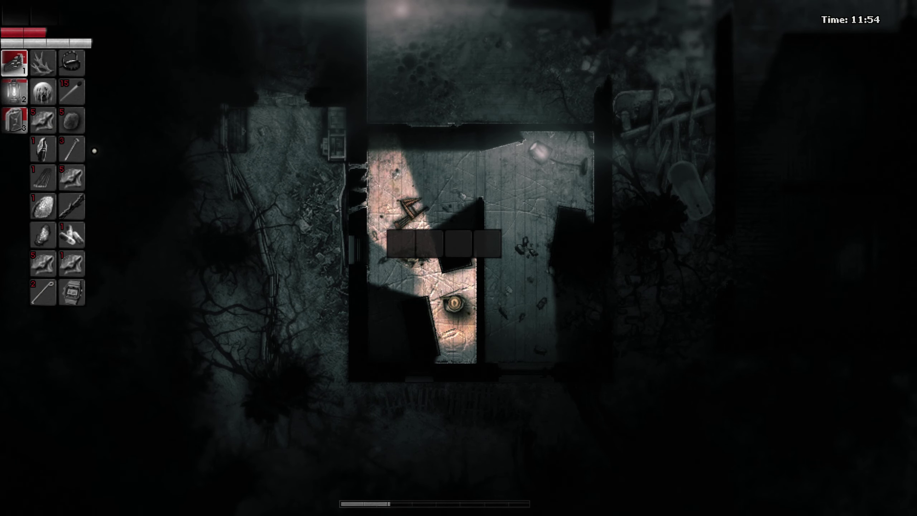
- Try the keys on the locked wooden door, then head to the metal door
{"action": "left_click", "coordinate": [402, 273]}
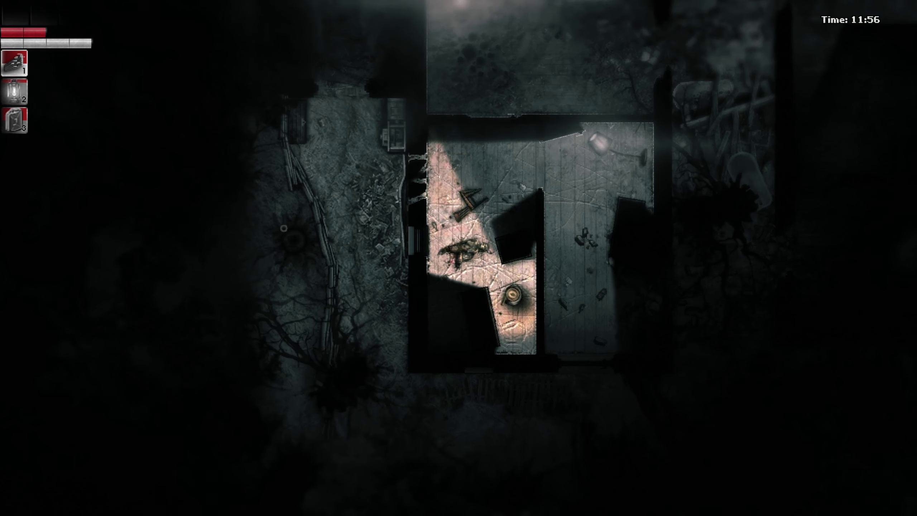
{"action": "key", "text": "s"}
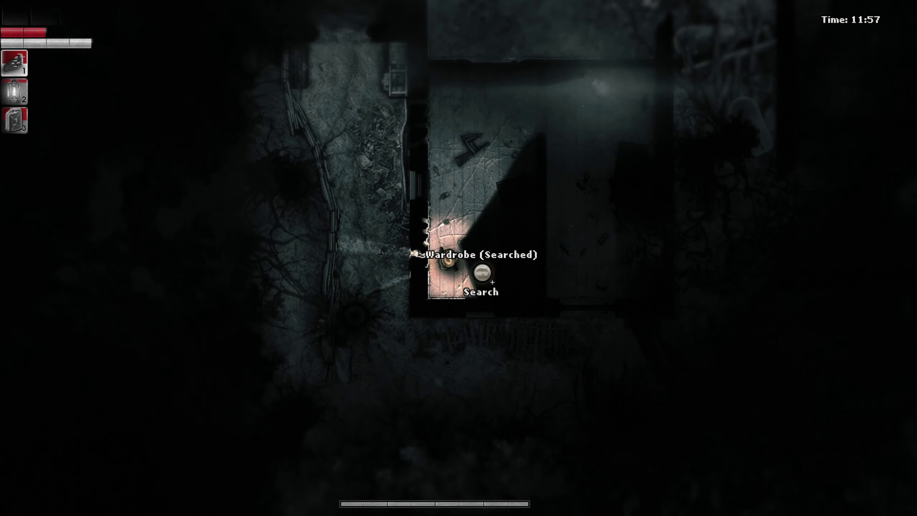
{"action": "key", "text": "w"}
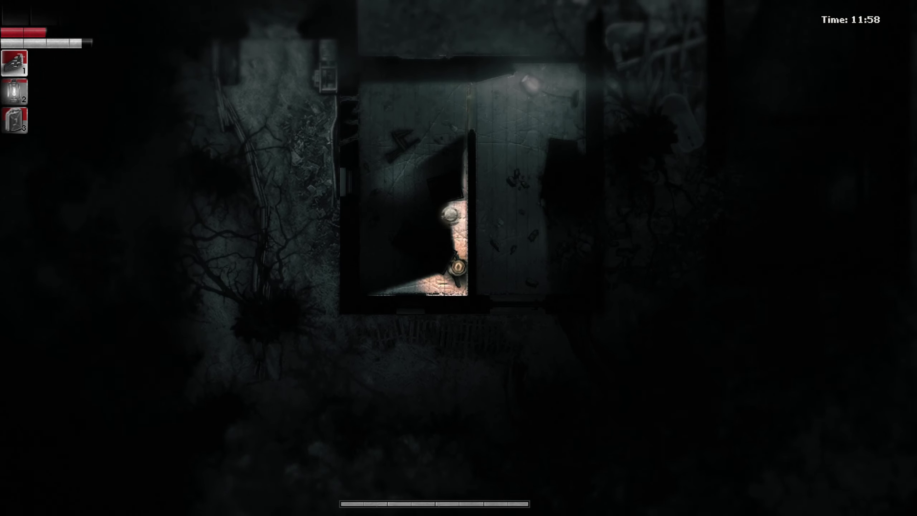
{"action": "key", "text": "w"}
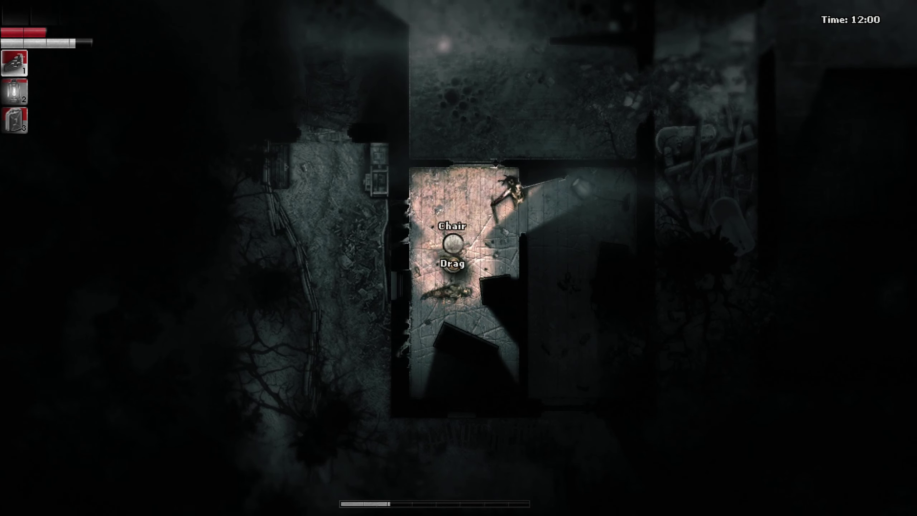
{"action": "key", "text": "e"}
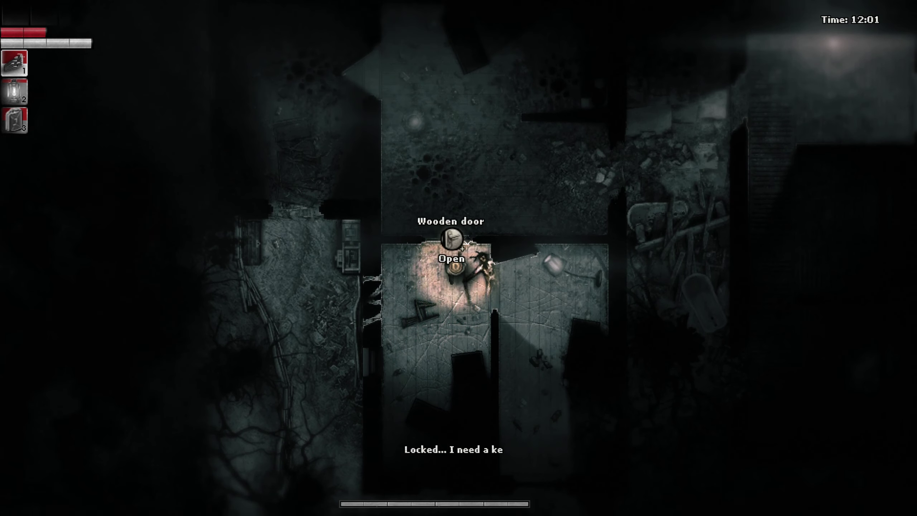
{"action": "key", "text": "s"}
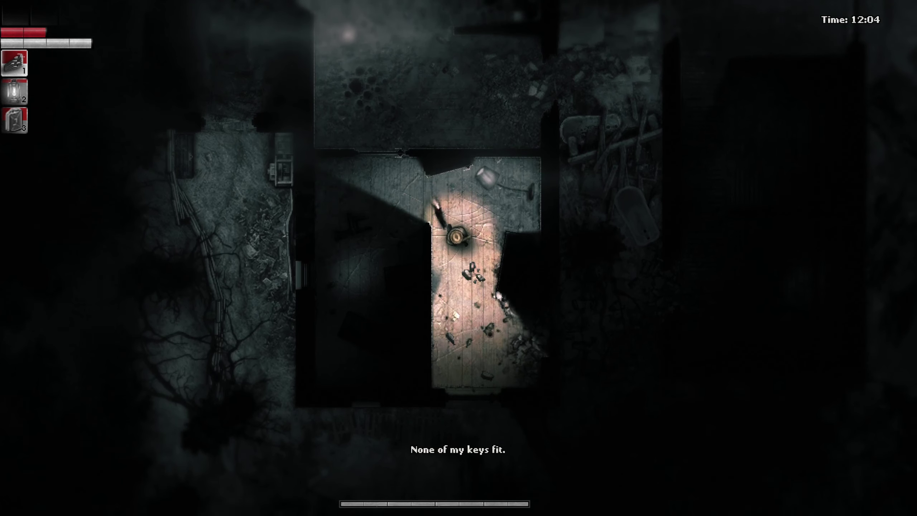
{"action": "key", "text": "s"}
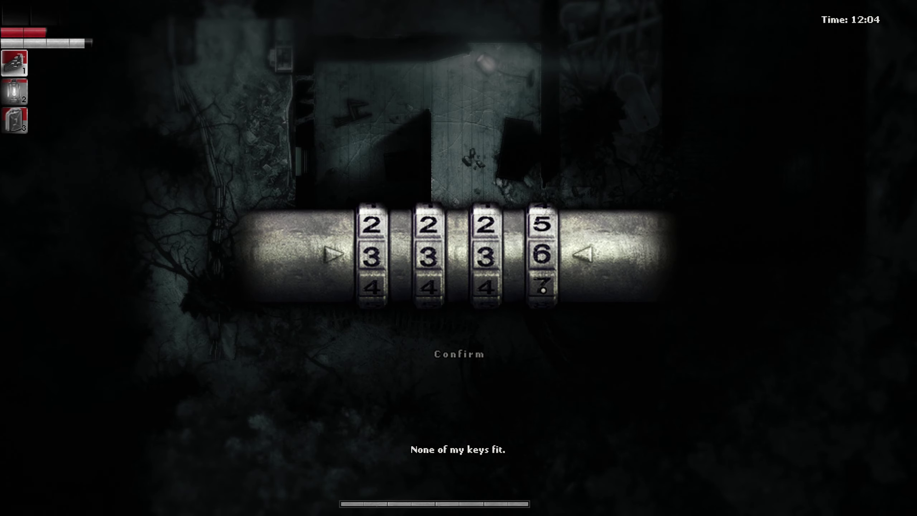
- Leave the lock and walk through the debris and wooden rooms onto the grass
{"action": "key", "text": "space"}
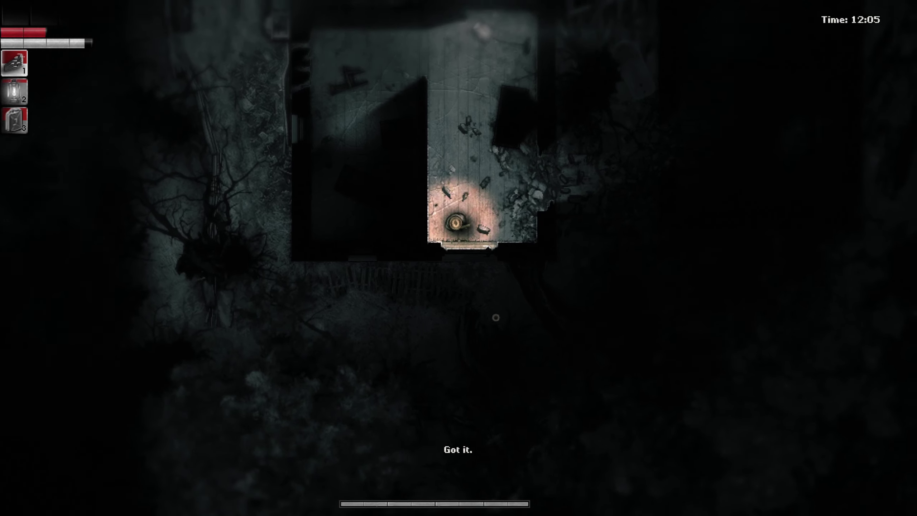
{"action": "key", "text": "w"}
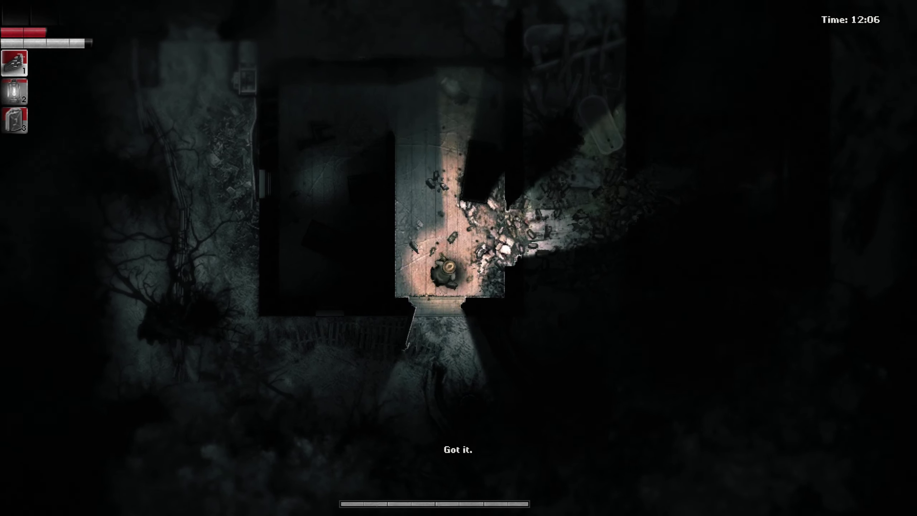
{"action": "key", "text": "s"}
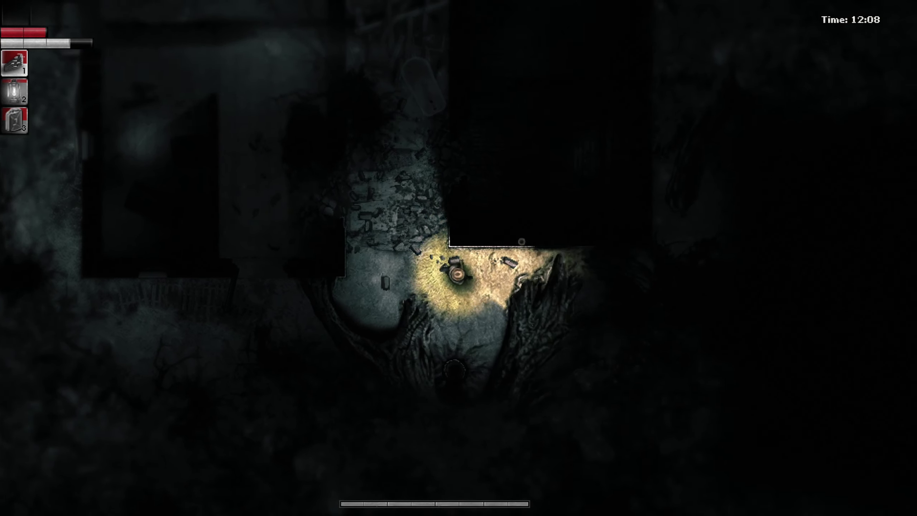
{"action": "key", "text": "a"}
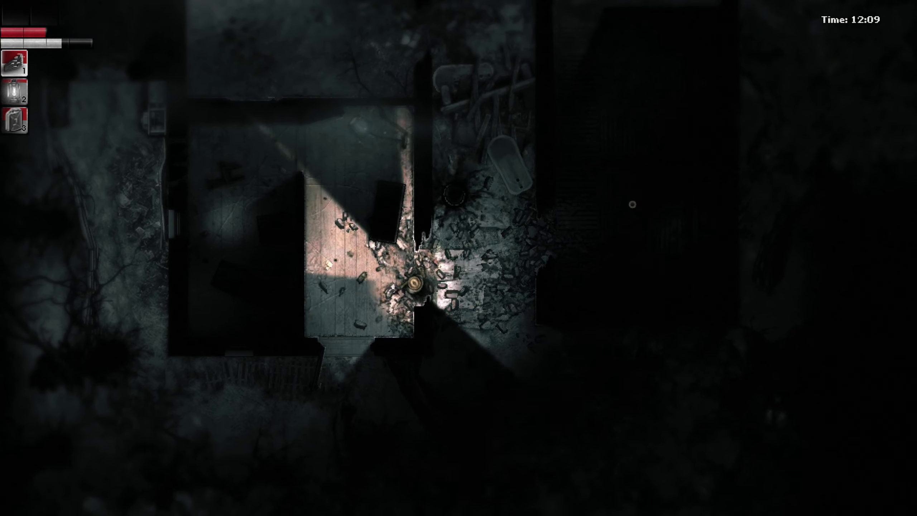
{"action": "key", "text": "s"}
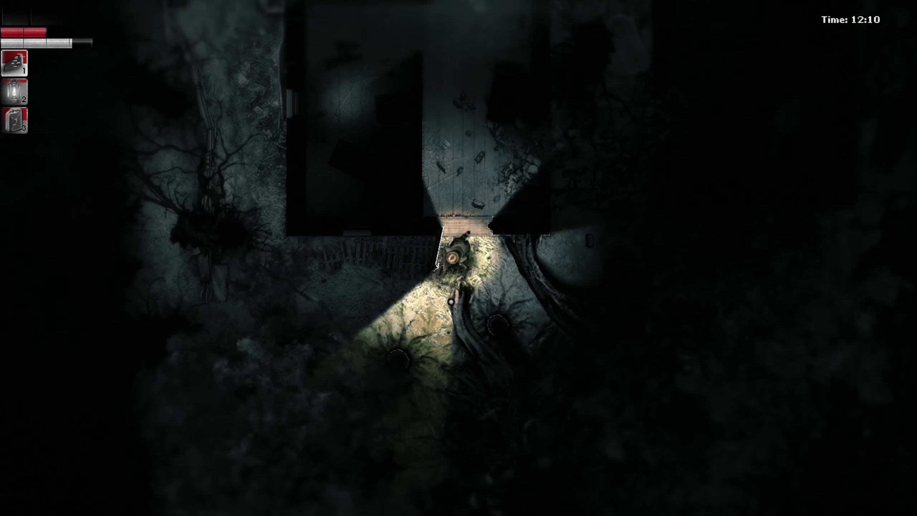
- Sweep the grassy yard with the flashlight, then re-enter the building through the fence gap
{"action": "key", "text": "w"}
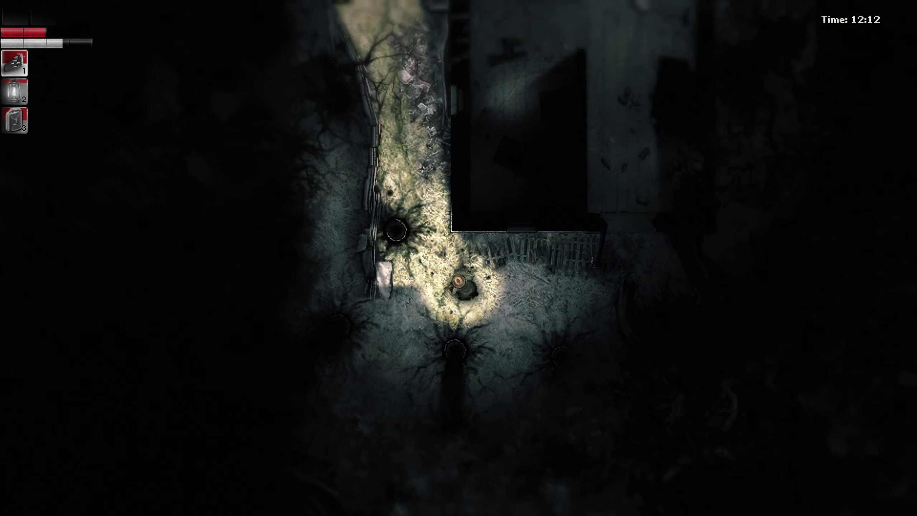
{"action": "key", "text": "s"}
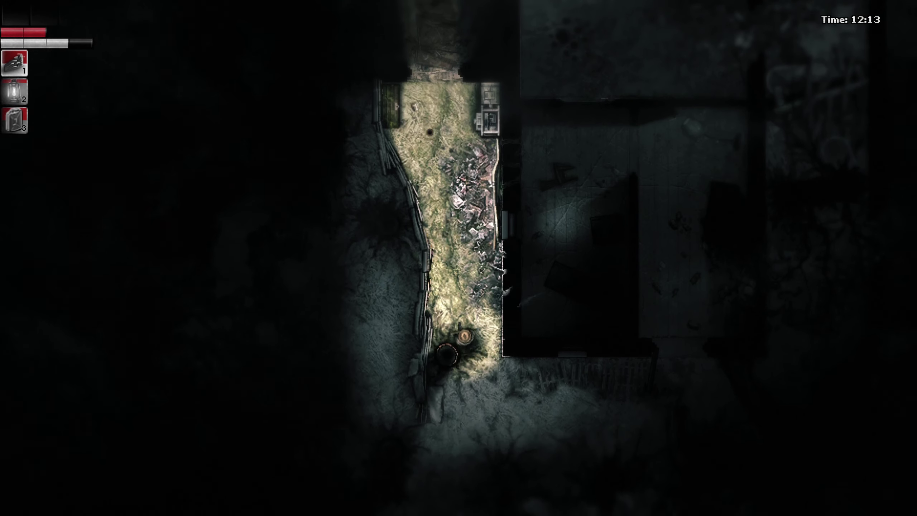
{"action": "key", "text": "s"}
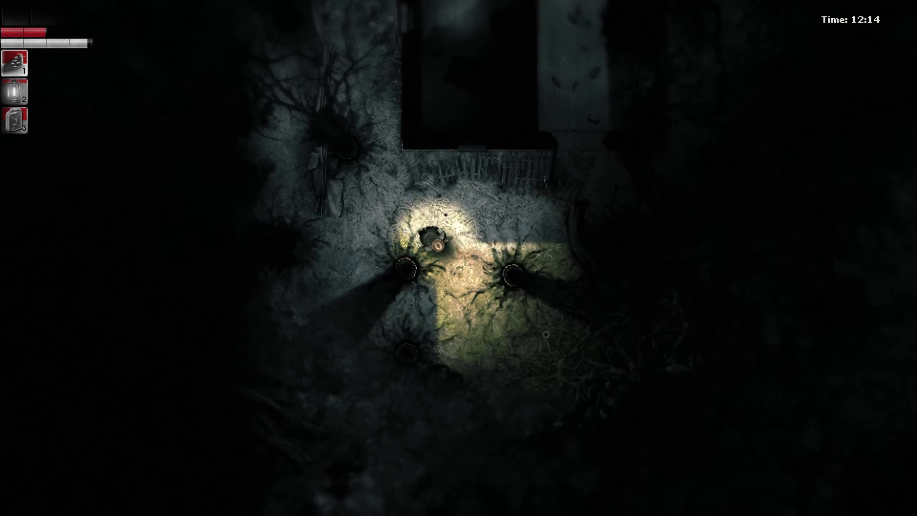
{"action": "key", "text": "a"}
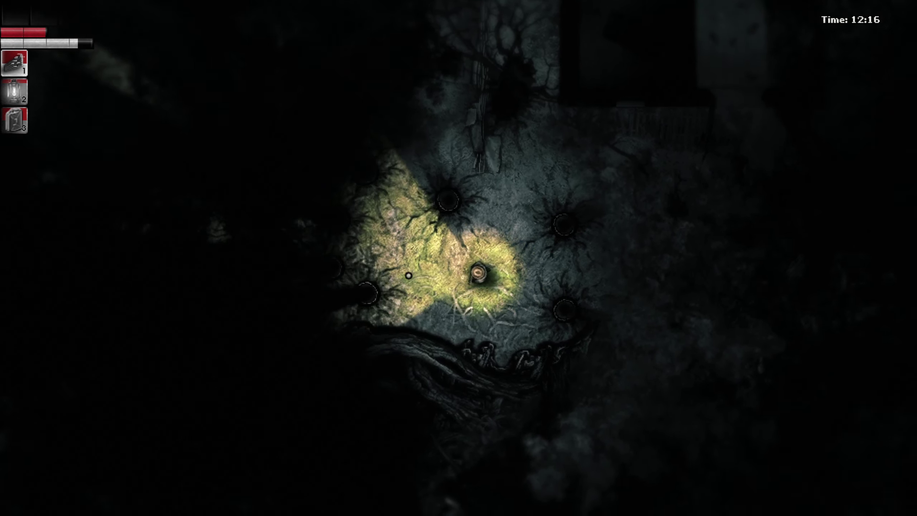
{"action": "key", "text": "a"}
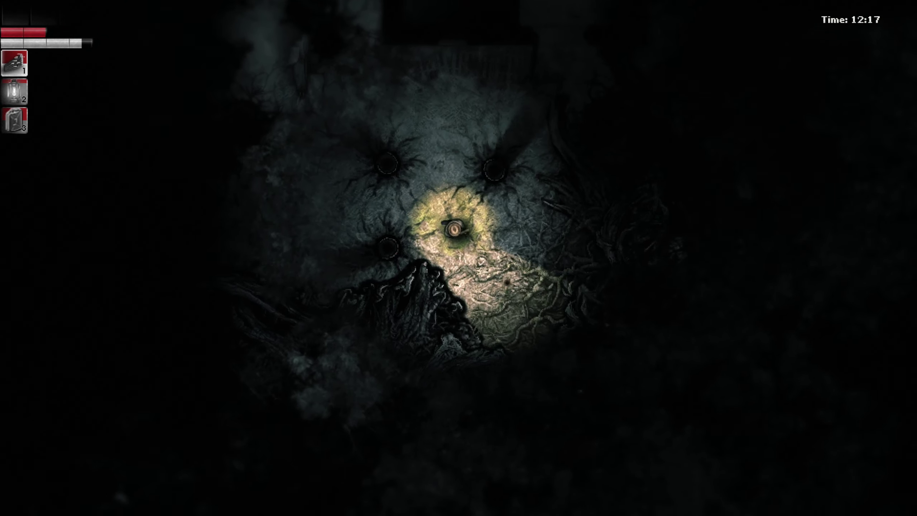
{"action": "key", "text": "a"}
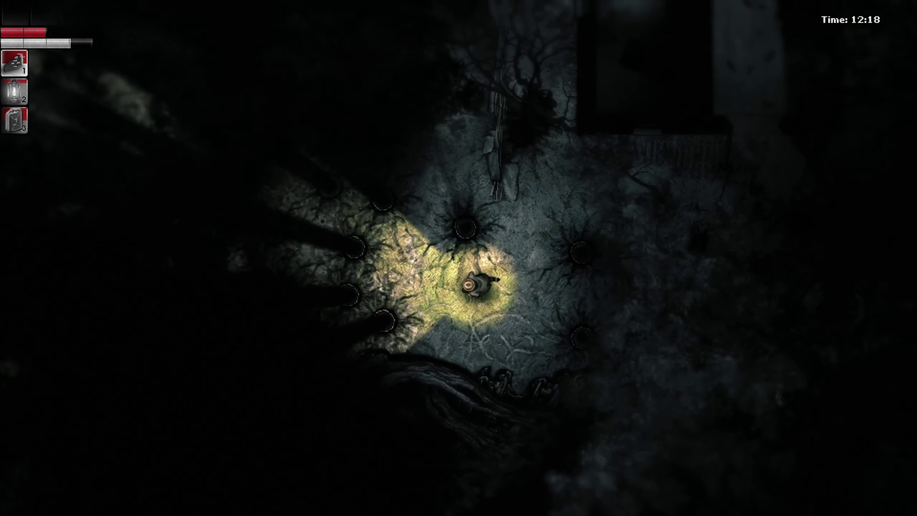
{"action": "key", "text": "w"}
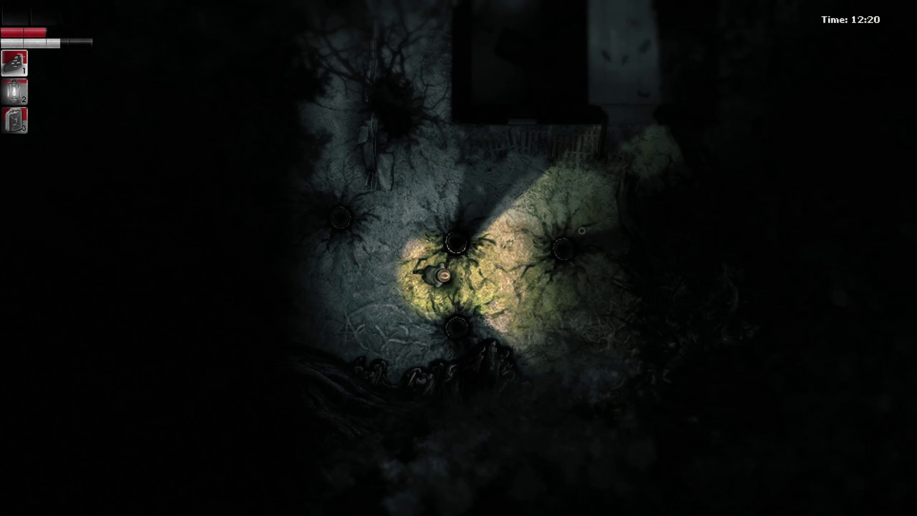
{"action": "key", "text": "w"}
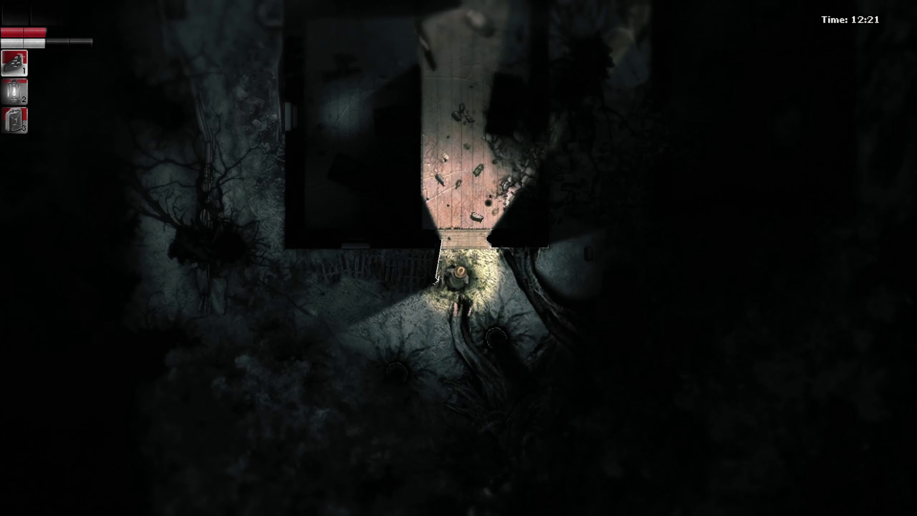
{"action": "key", "text": "d"}
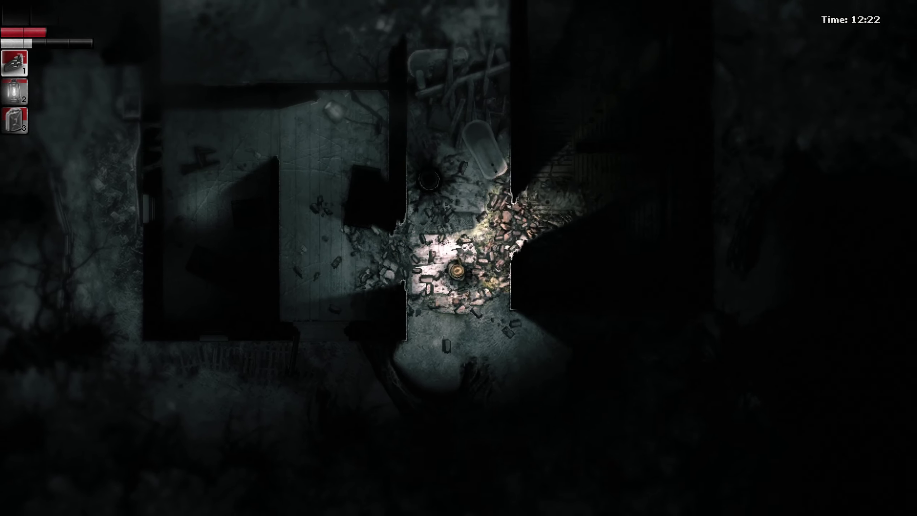
- Return to the metal door and confirm its combination lock to unlock it
{"action": "key", "text": "w"}
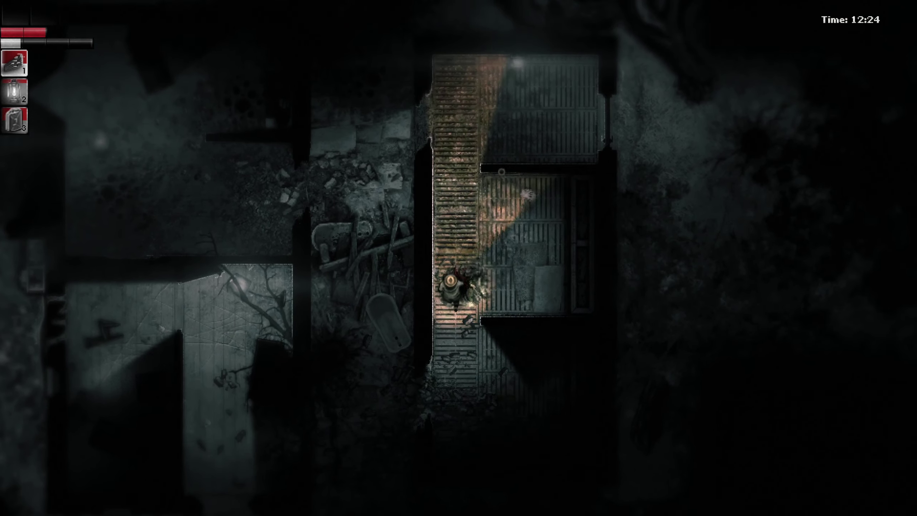
{"action": "key", "text": "w"}
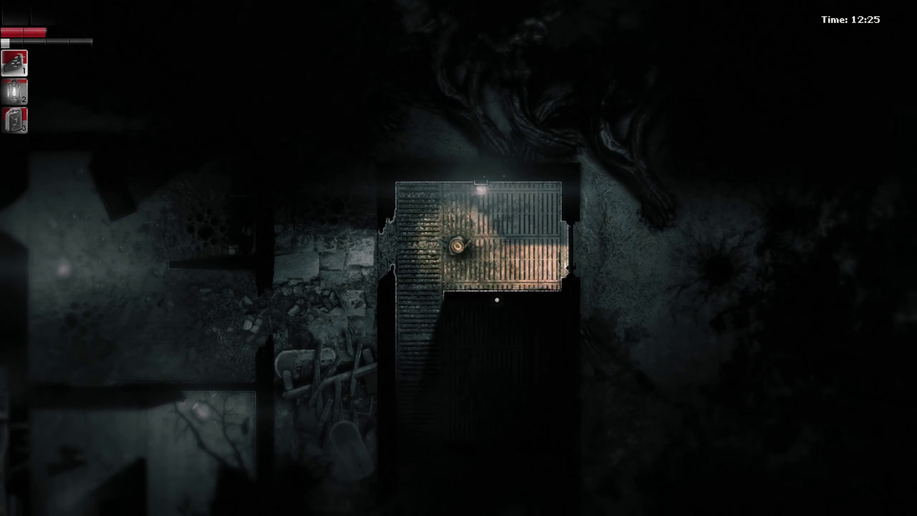
{"action": "key", "text": "e"}
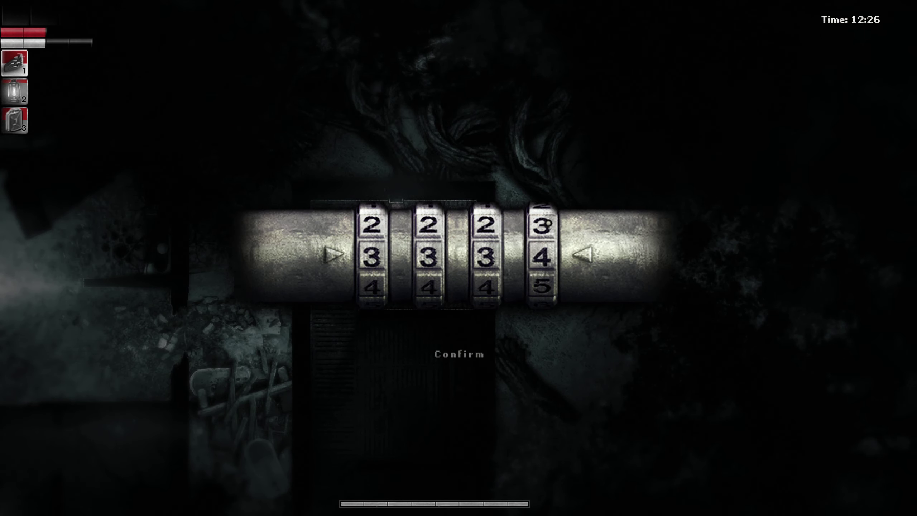
{"action": "left_click", "coordinate": [460, 354]}
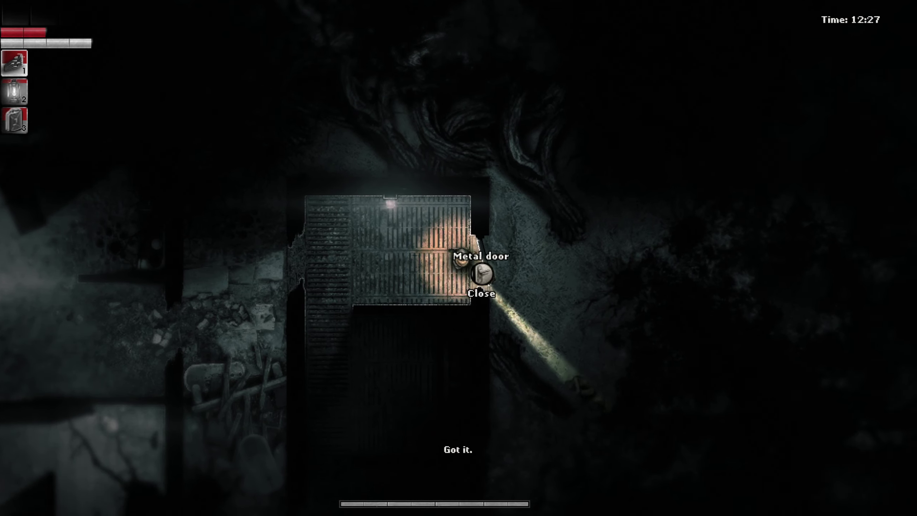
- Walk out the metal door and take the Map of the forest from the sleeper
{"action": "key", "text": "d"}
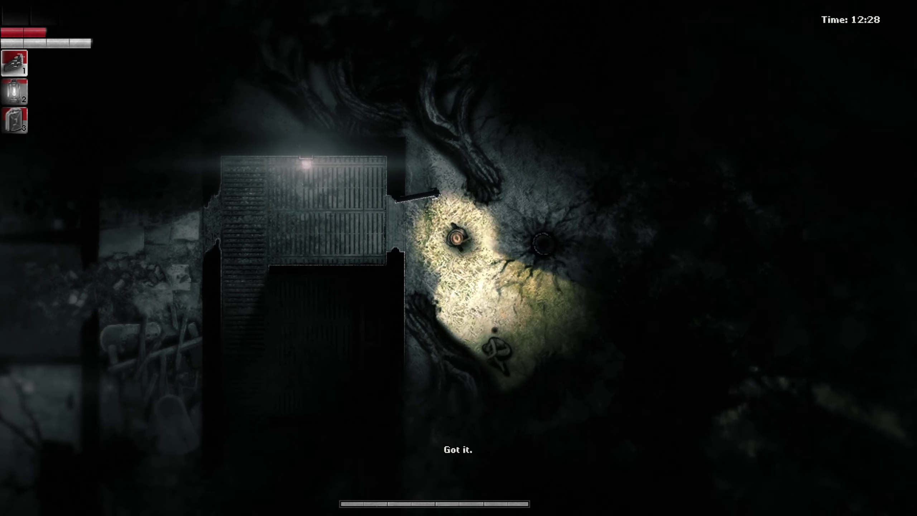
{"action": "key", "text": "d"}
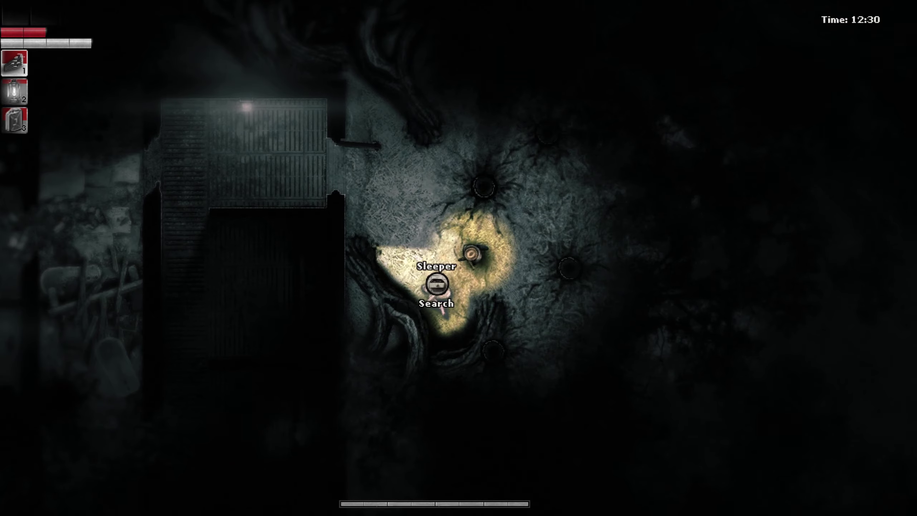
{"action": "key", "text": "d"}
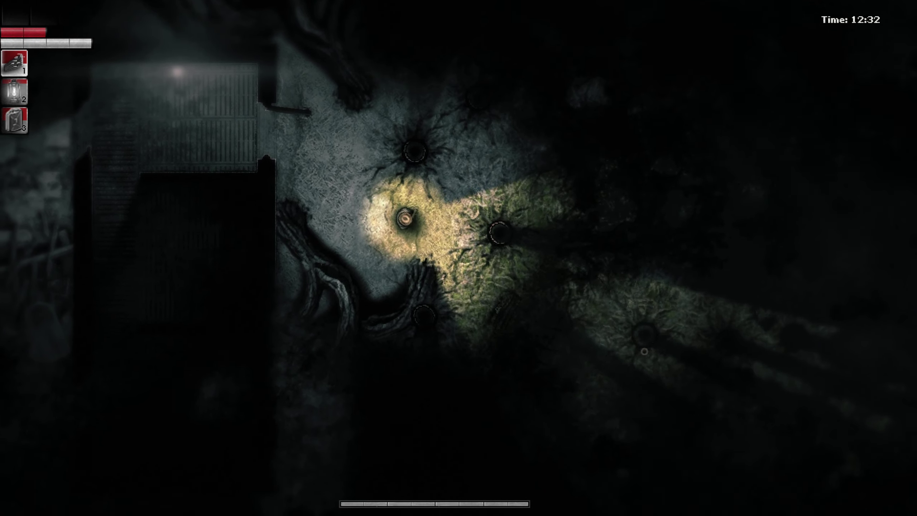
{"action": "key", "text": "a"}
{"action": "key", "text": "e"}
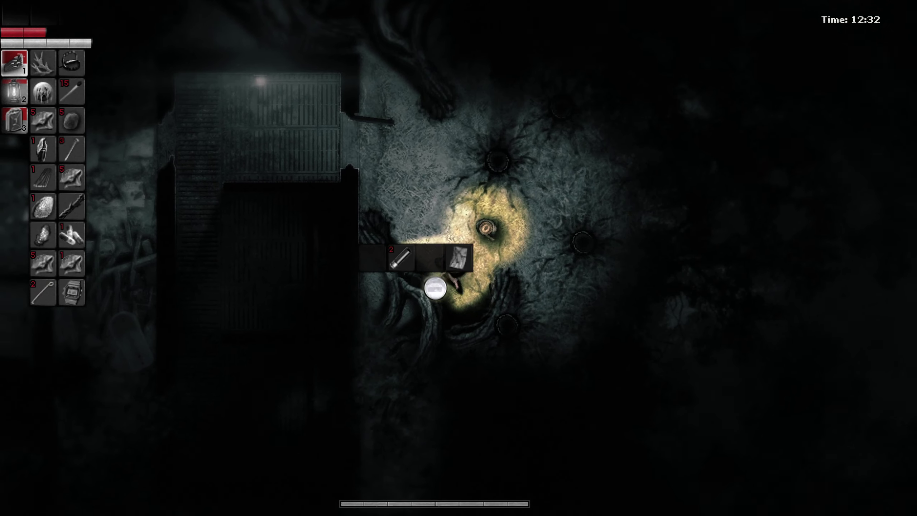
{"action": "left_click", "coordinate": [455, 258]}
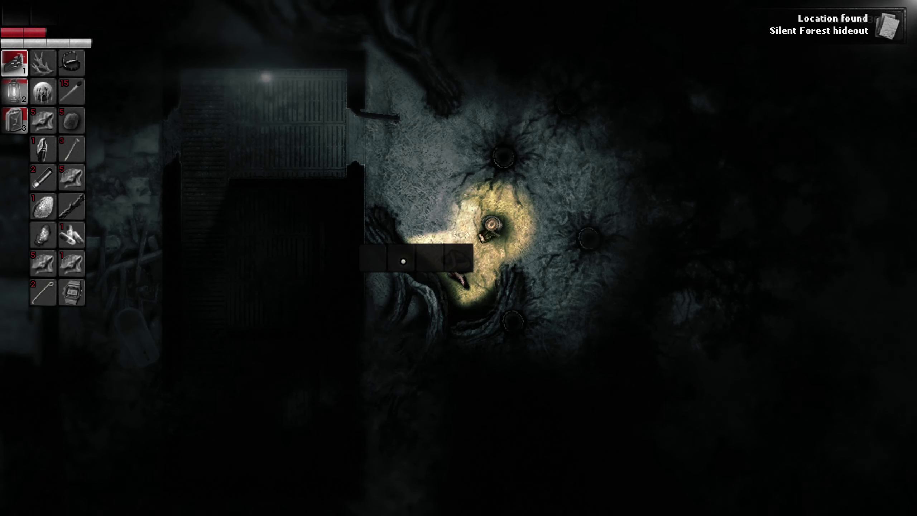
- Close the loot panels, then check the Silent Forest map with M and close it
{"action": "key", "text": "Escape"}
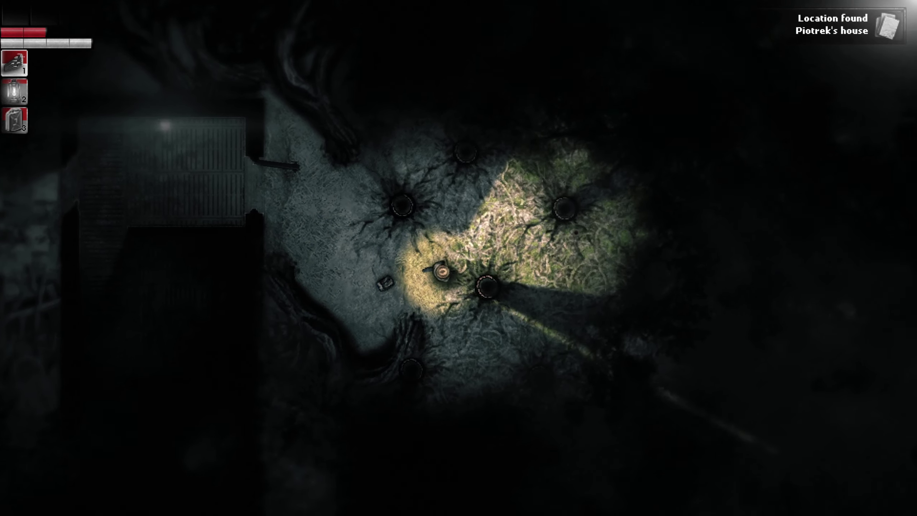
{"action": "key", "text": "s"}
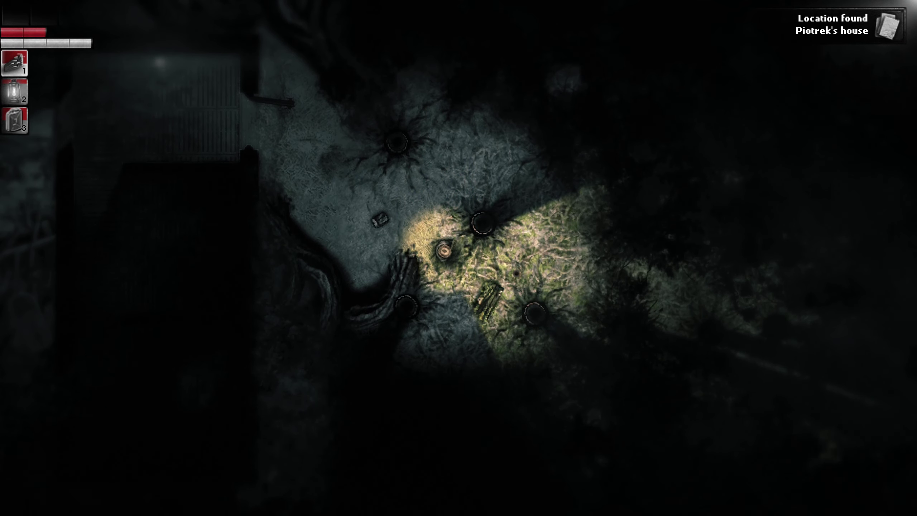
{"action": "key", "text": "m"}
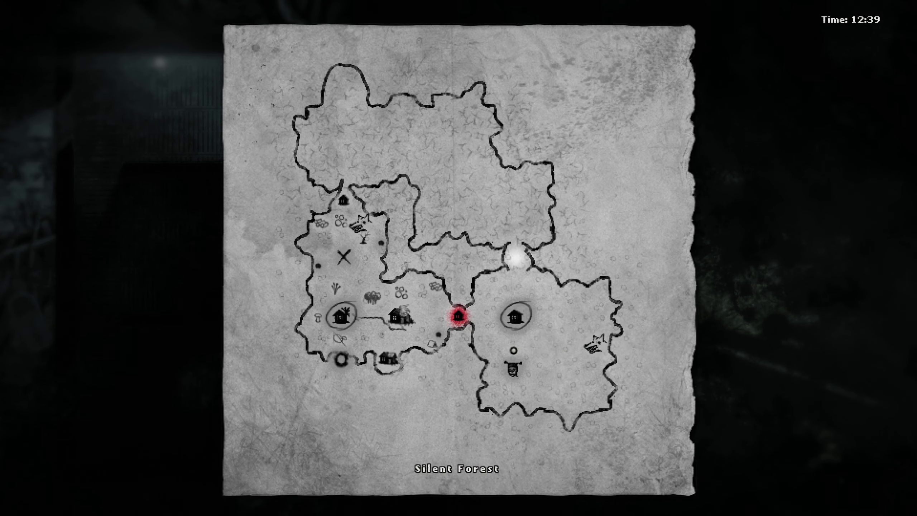
{"action": "key", "text": "m"}
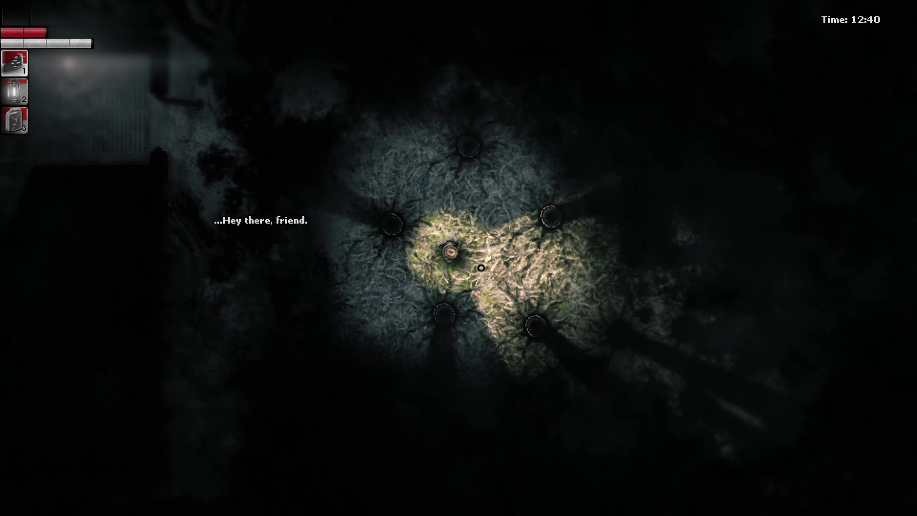
{"action": "key", "text": "a"}
{"action": "key", "text": "a"}
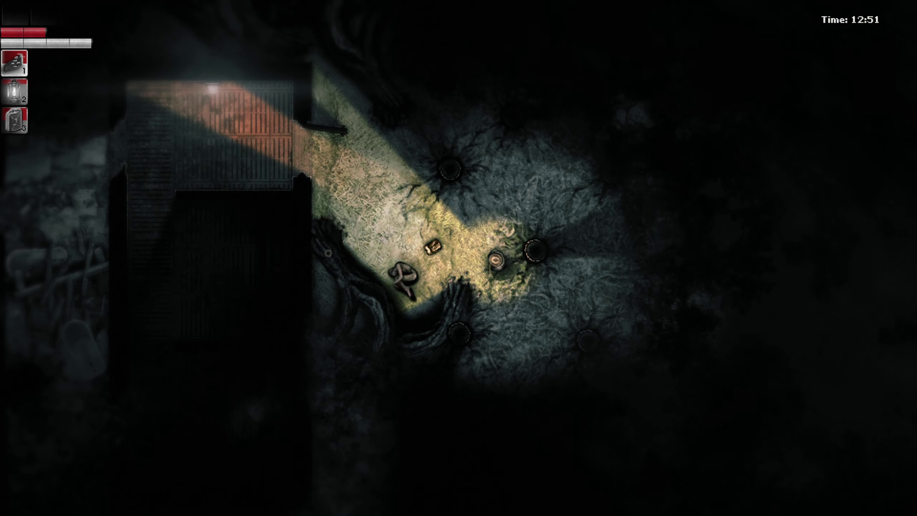
- Search the sleeper's body again, then step away from it
{"action": "key", "text": "w"}
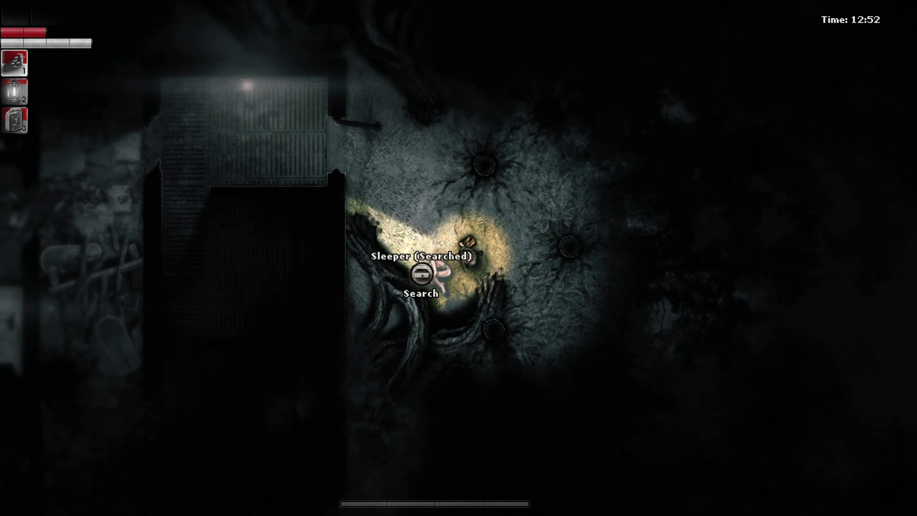
{"action": "key", "text": "e"}
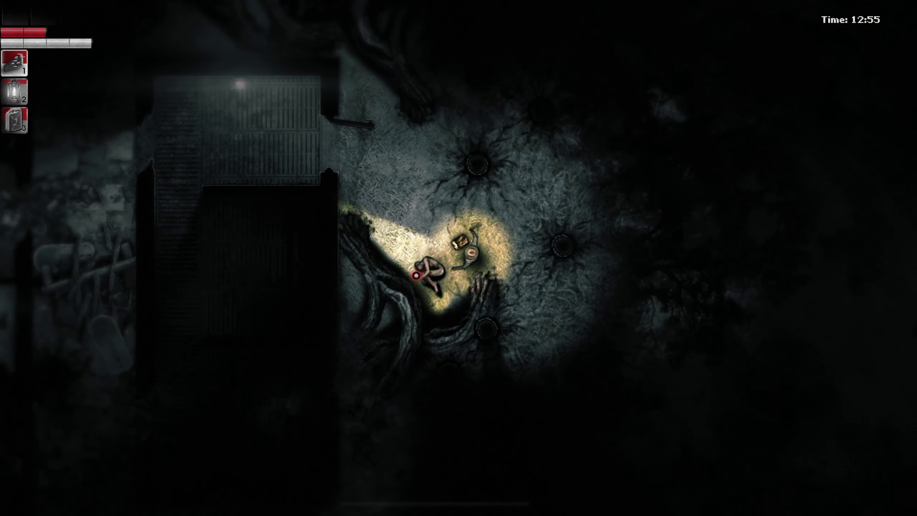
{"action": "key", "text": "s"}
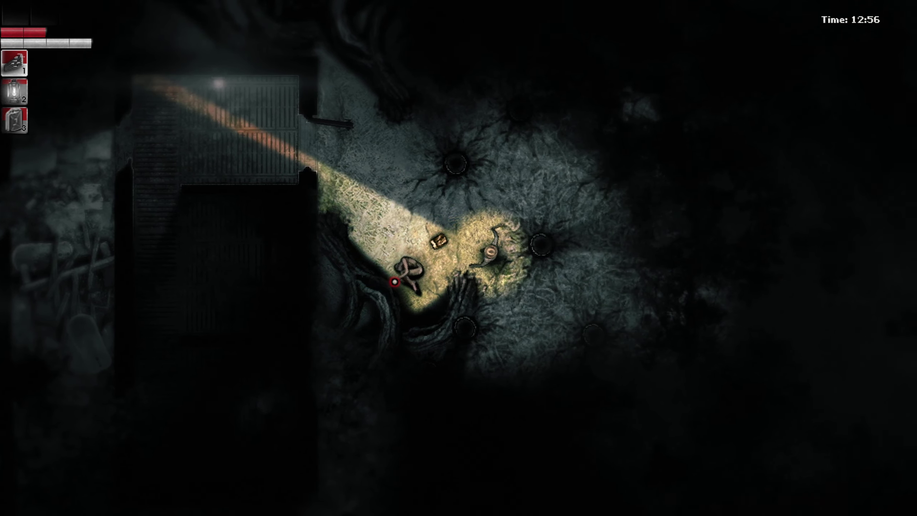
- Cross the field of holes, back away from the attacker and pick up the Odd meat
{"action": "key", "text": "d"}
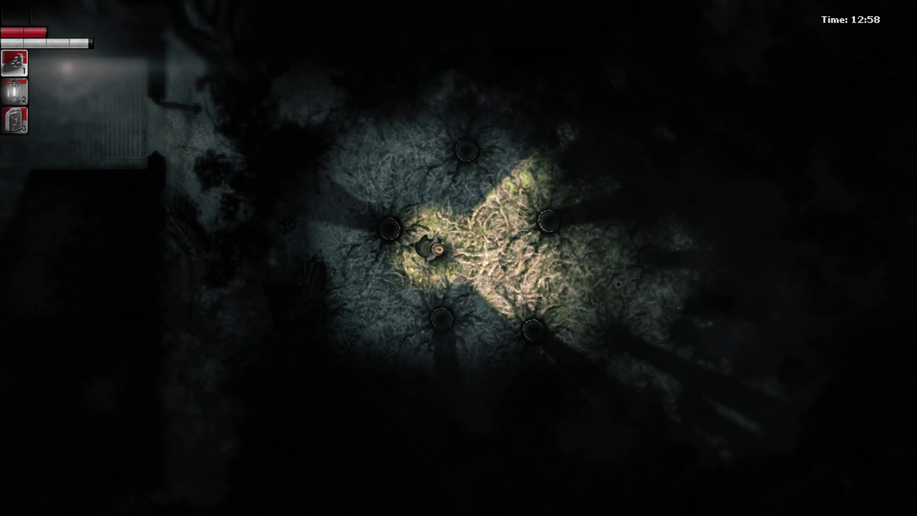
{"action": "key", "text": "d"}
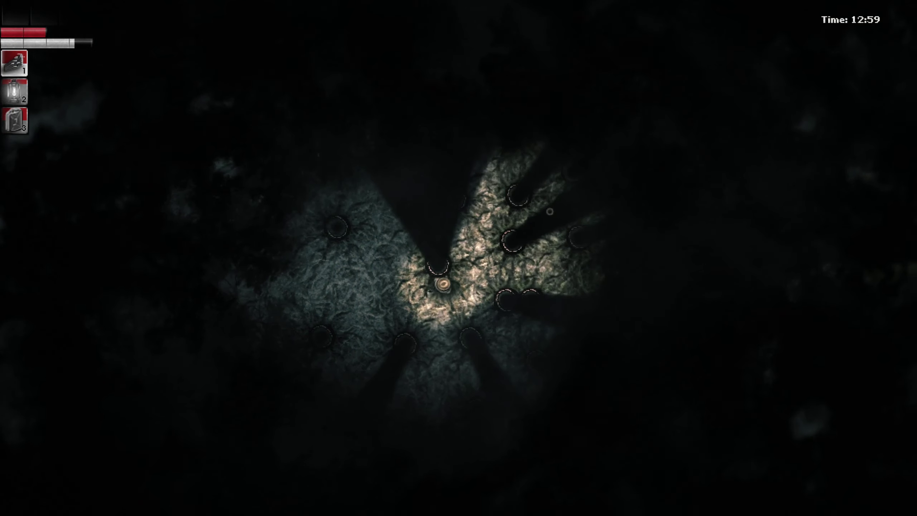
{"action": "key", "text": "w"}
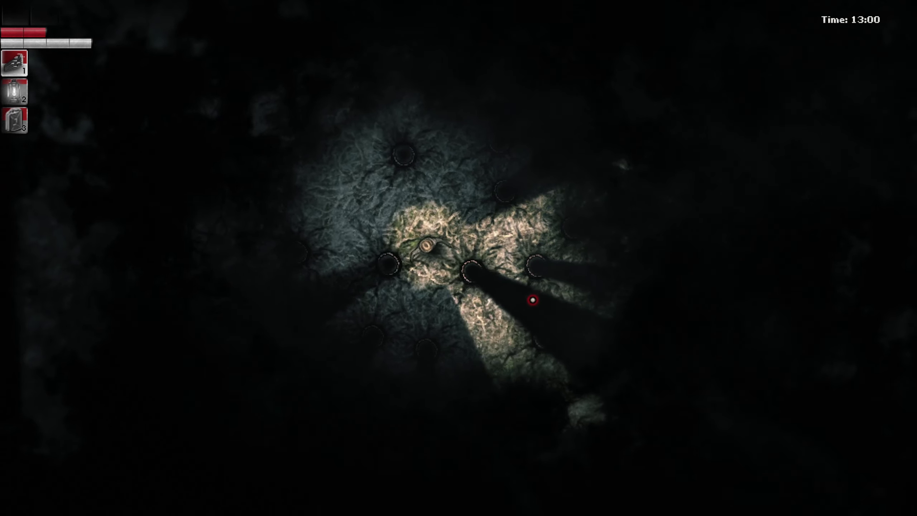
{"action": "key", "text": "w"}
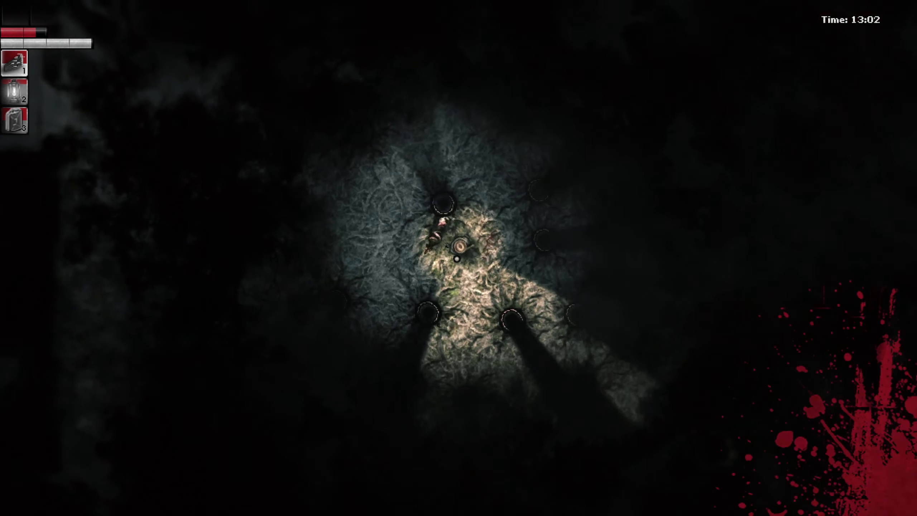
{"action": "key", "text": "s"}
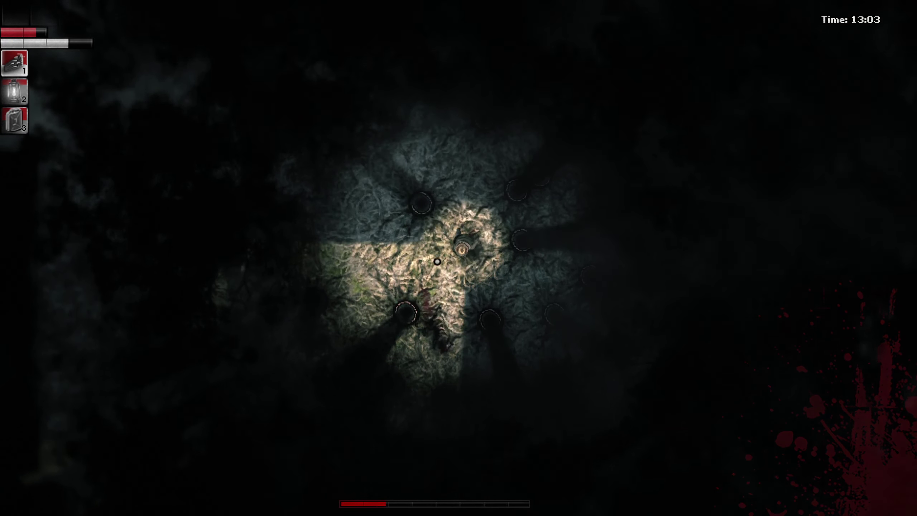
{"action": "key", "text": "w"}
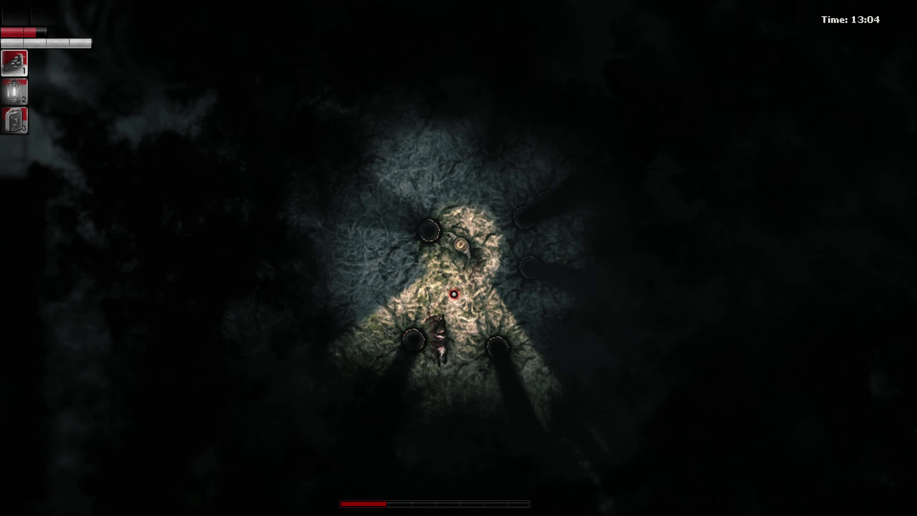
{"action": "key", "text": "w"}
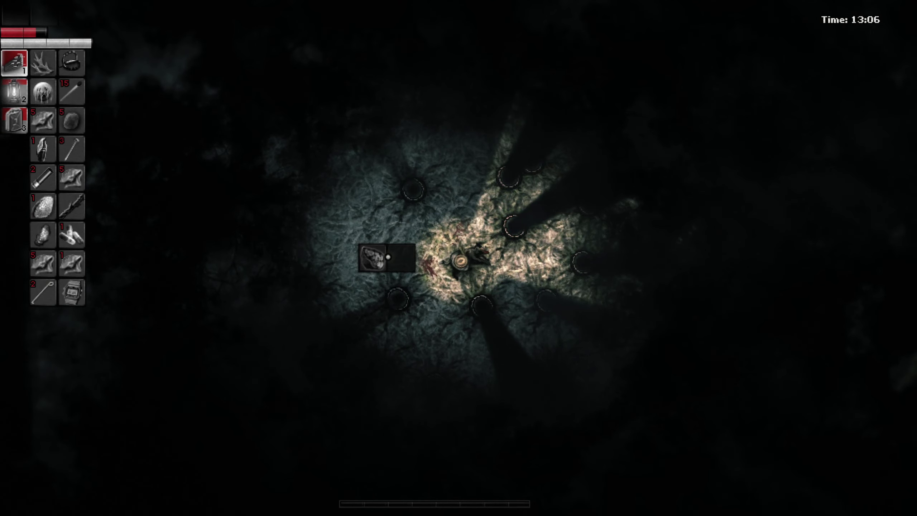
{"action": "left_click", "coordinate": [387, 257]}
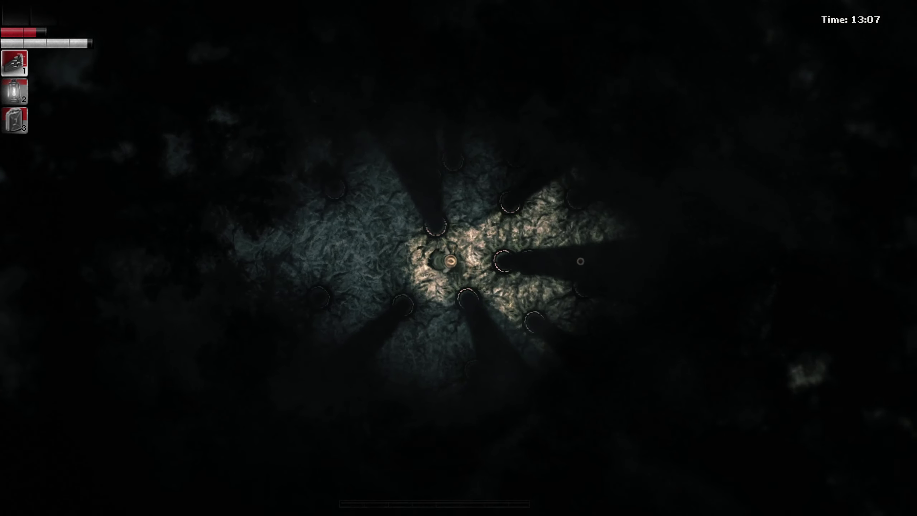
- Walk from the holes through the forest into the Silent Forest log clearing
{"action": "key", "text": "w"}
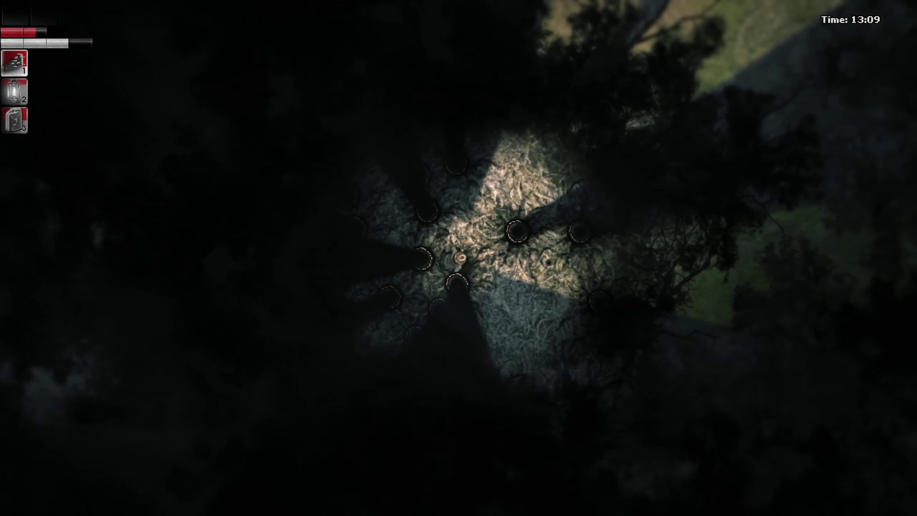
{"action": "key", "text": "w"}
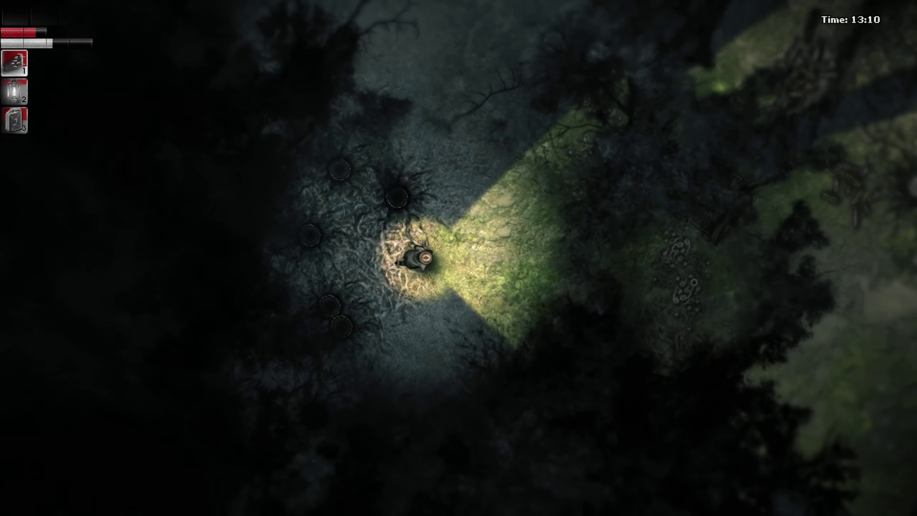
{"action": "key", "text": "w"}
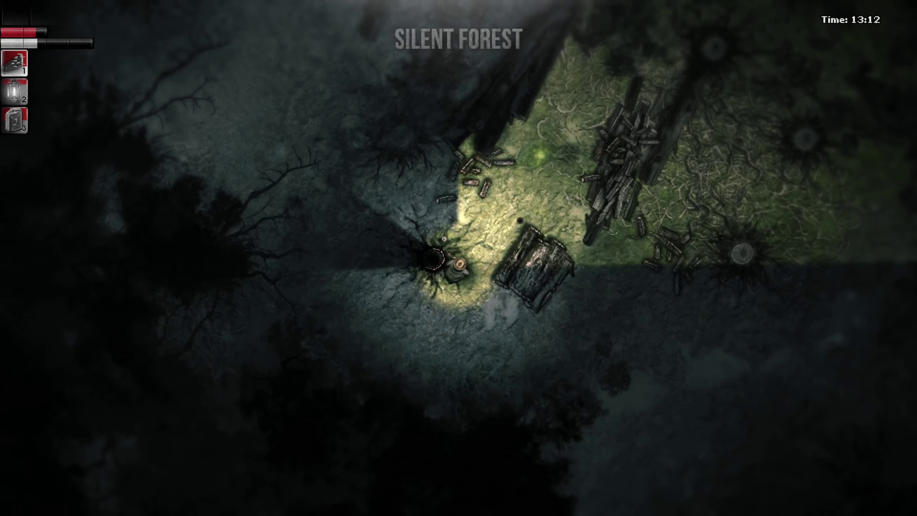
{"action": "key", "text": "w"}
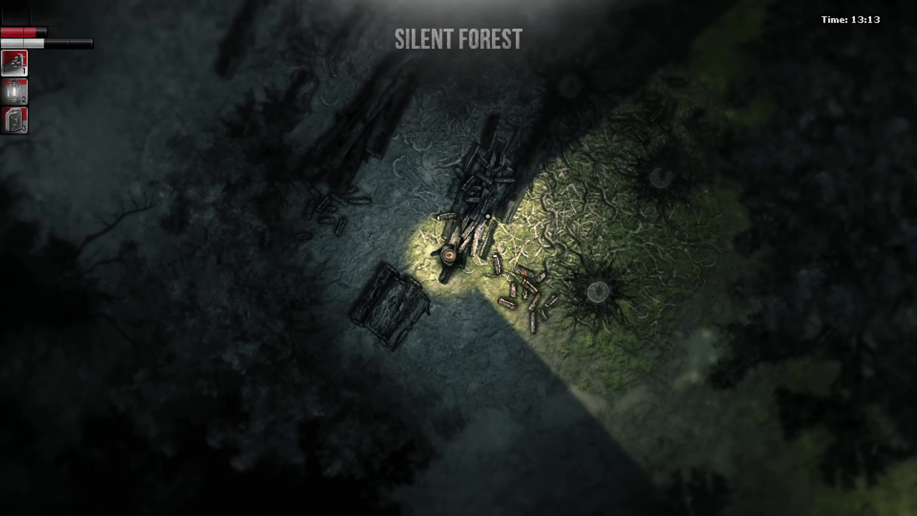
{"action": "key", "text": "w"}
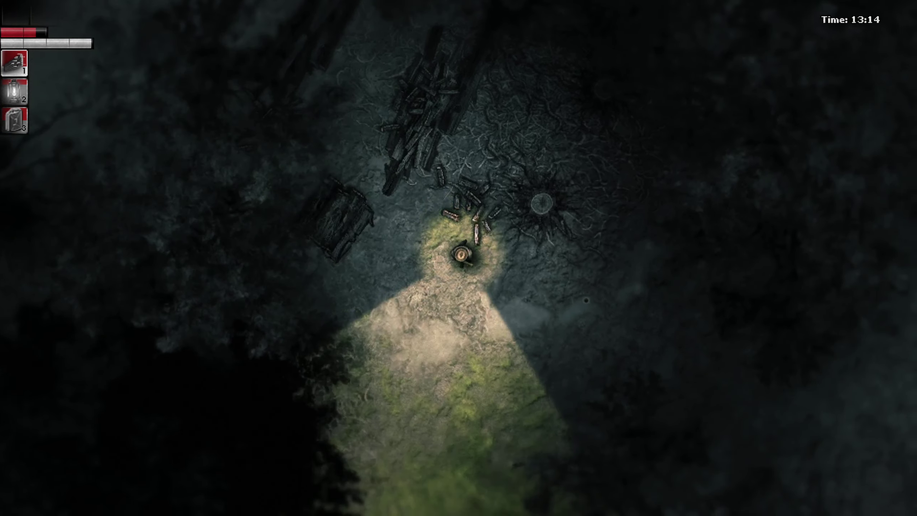
- Head east past the plants to the hideout building and enter its lit room
{"action": "key", "text": "d"}
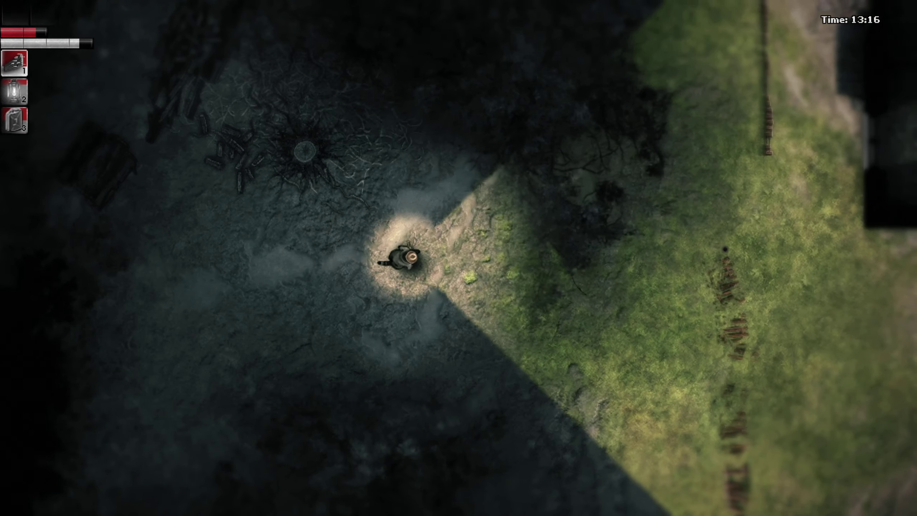
{"action": "key", "text": "d"}
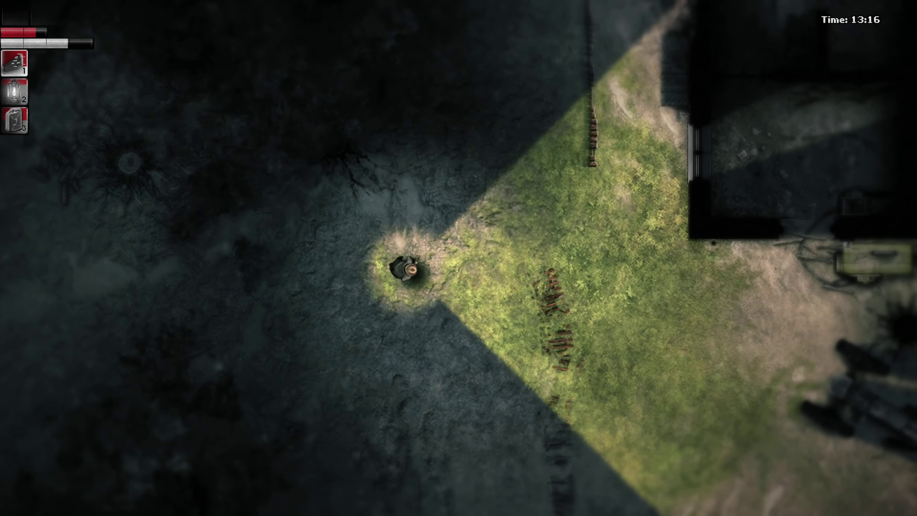
{"action": "key", "text": "d"}
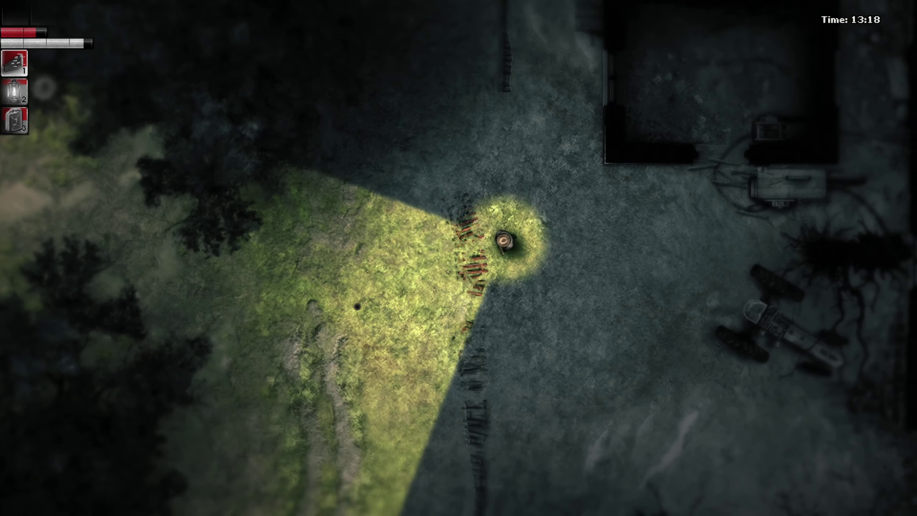
{"action": "key", "text": "w"}
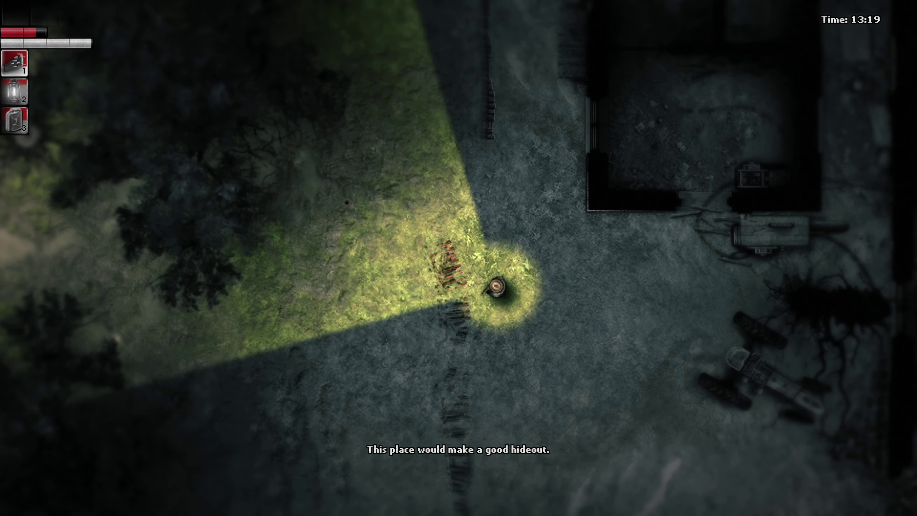
{"action": "key", "text": "d"}
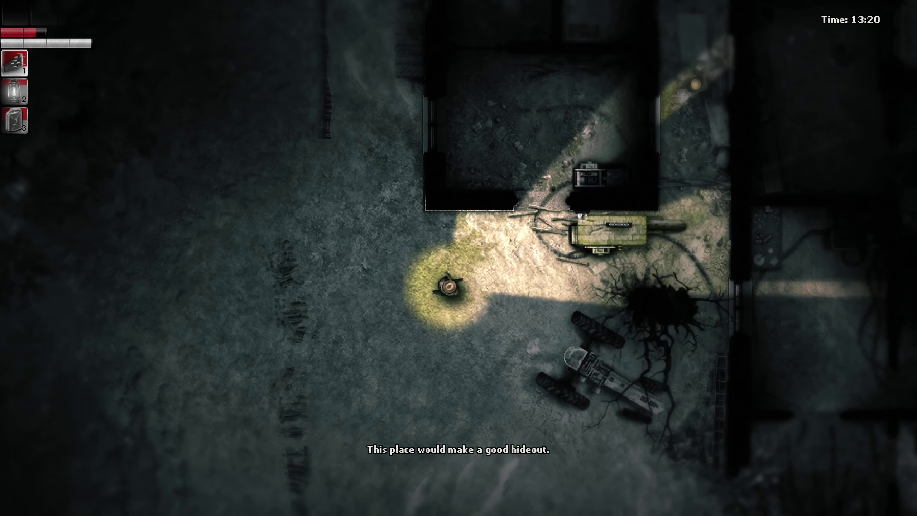
{"action": "key", "text": "d"}
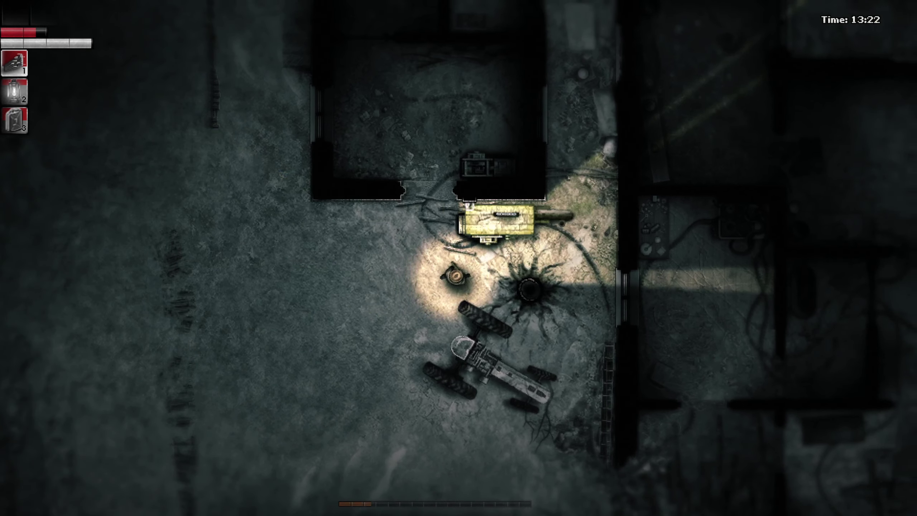
{"action": "key", "text": "d"}
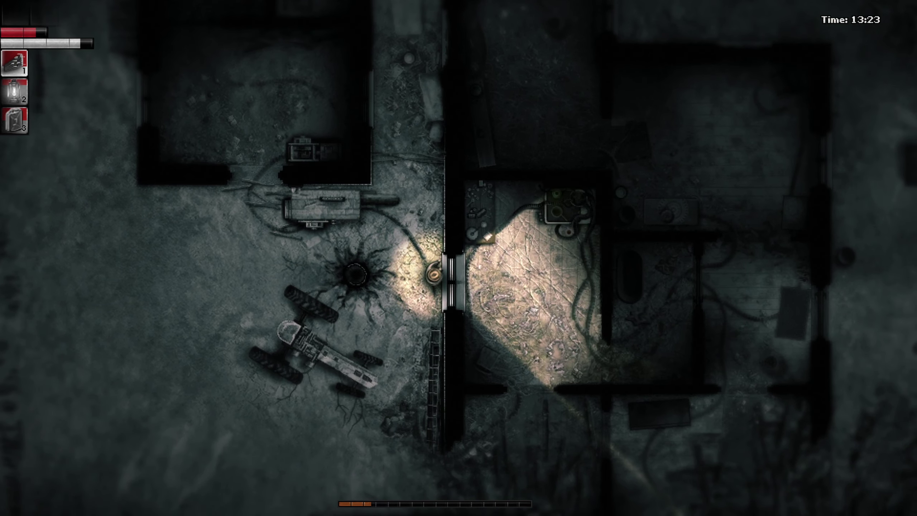
{"action": "key", "text": "d"}
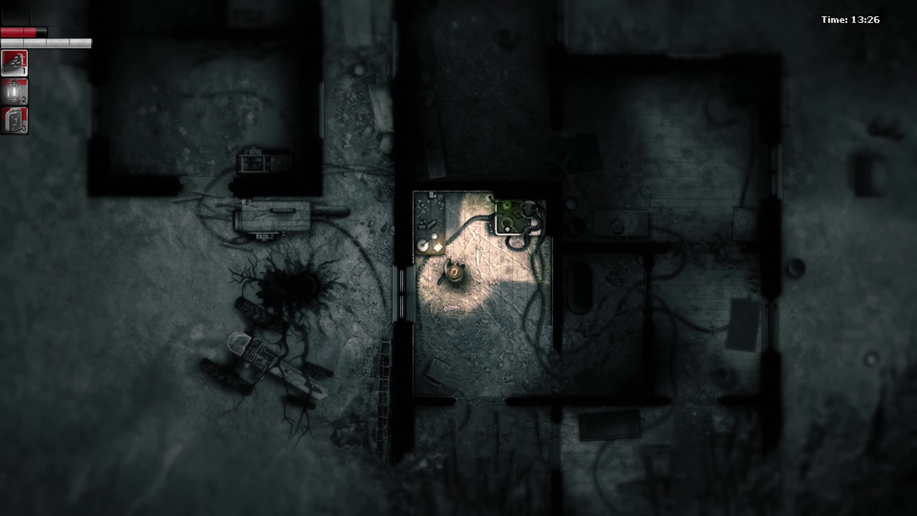
- Feed the Embryo to the lit oven, raising its essence from 146 to 306 of 480
{"action": "key", "text": "d"}
{"action": "key", "text": "e"}
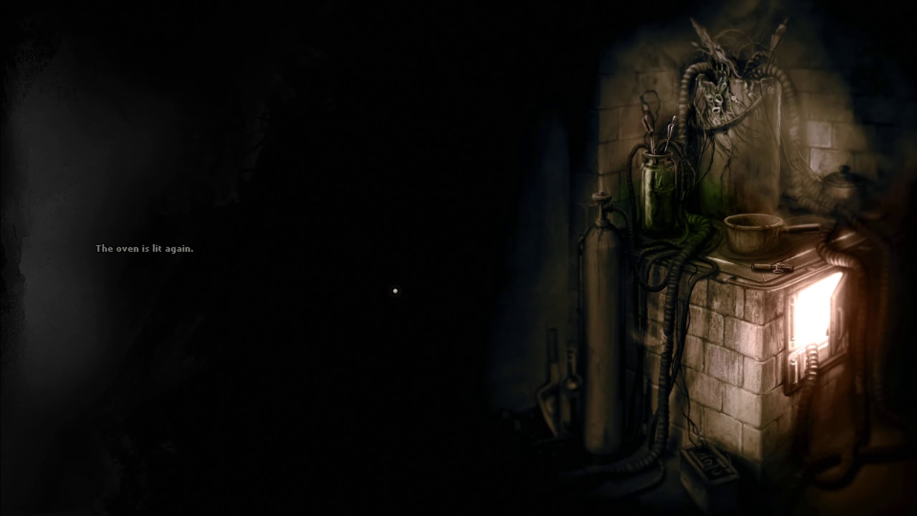
{"action": "left_click", "coordinate": [391, 273]}
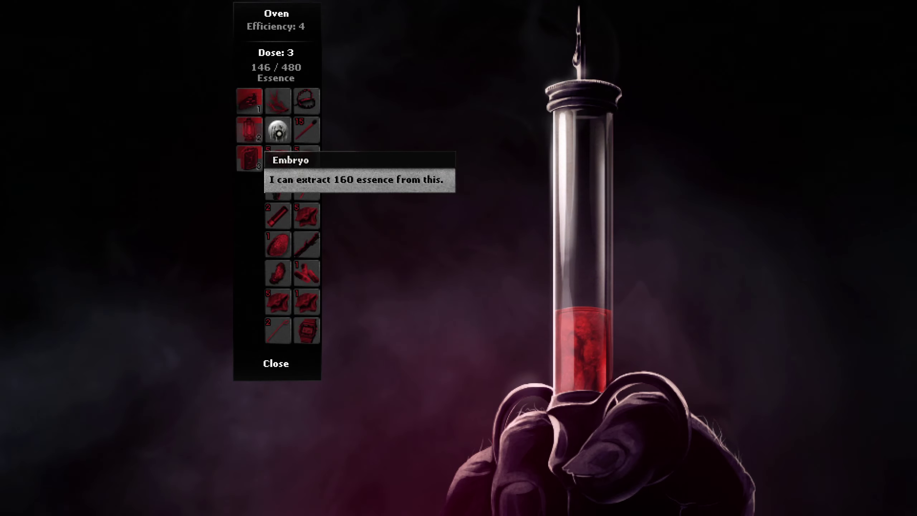
{"action": "left_click", "coordinate": [279, 132]}
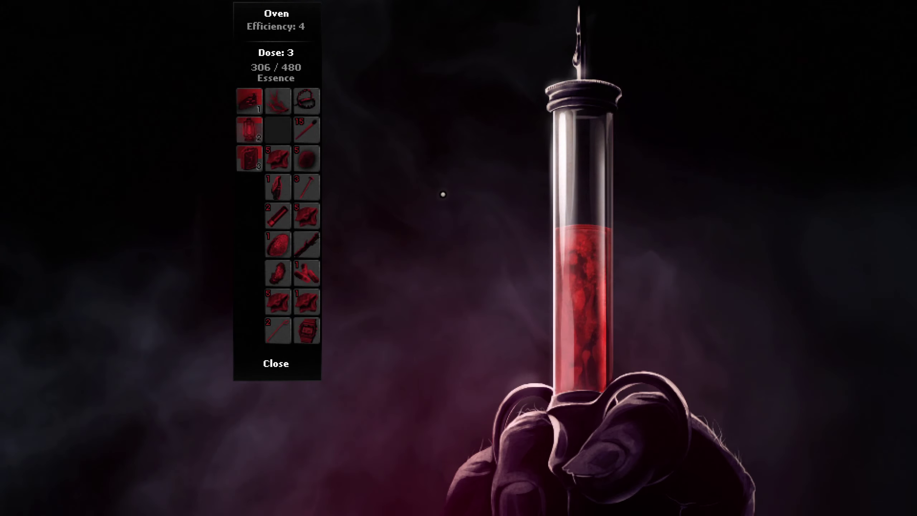
{"action": "left_click", "coordinate": [277, 363]}
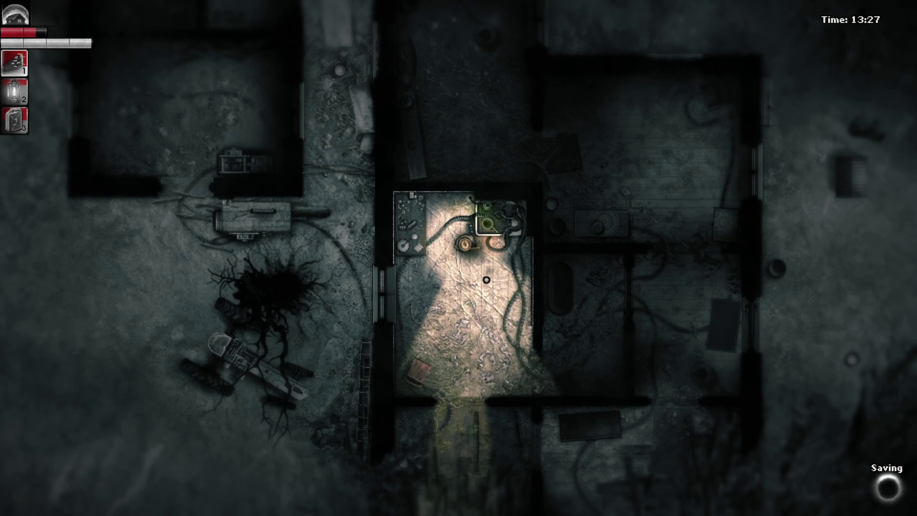
- Examine the Bike bell in the workbench storage and read its note
{"action": "left_click", "coordinate": [486, 280]}
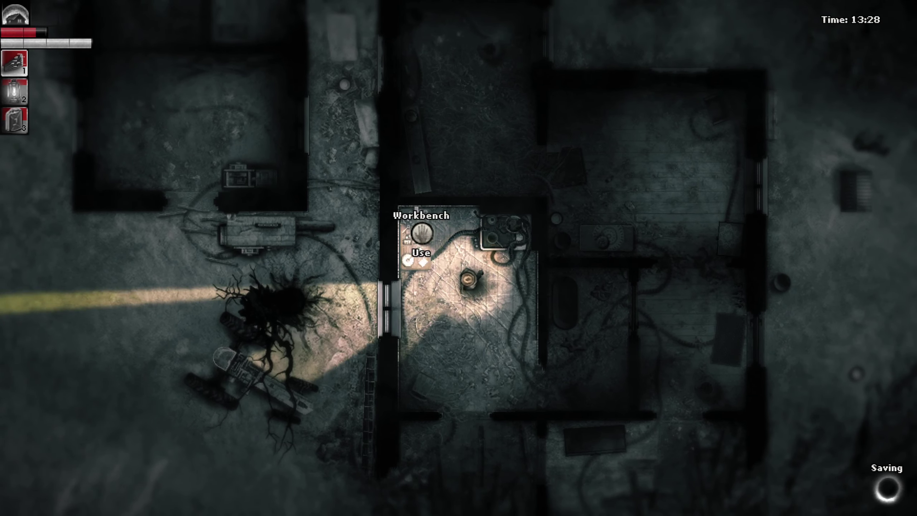
{"action": "key", "text": "e"}
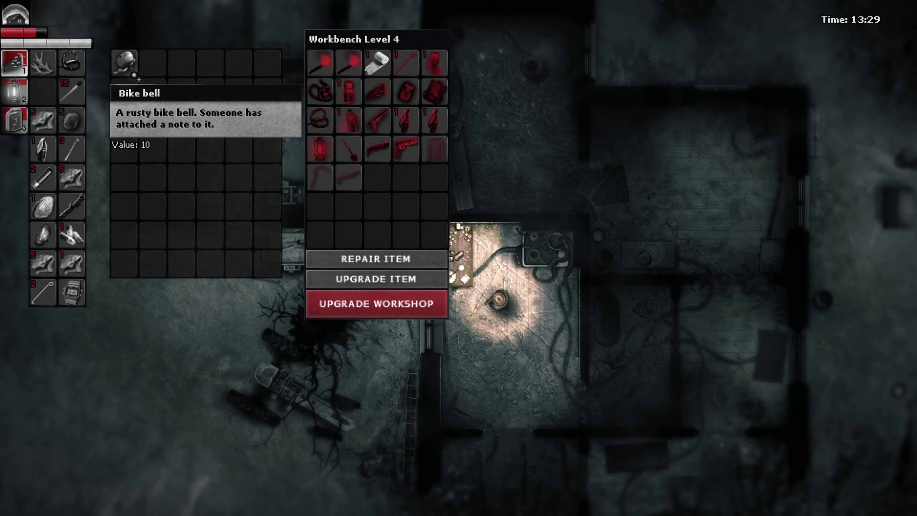
{"action": "right_click", "coordinate": [126, 63]}
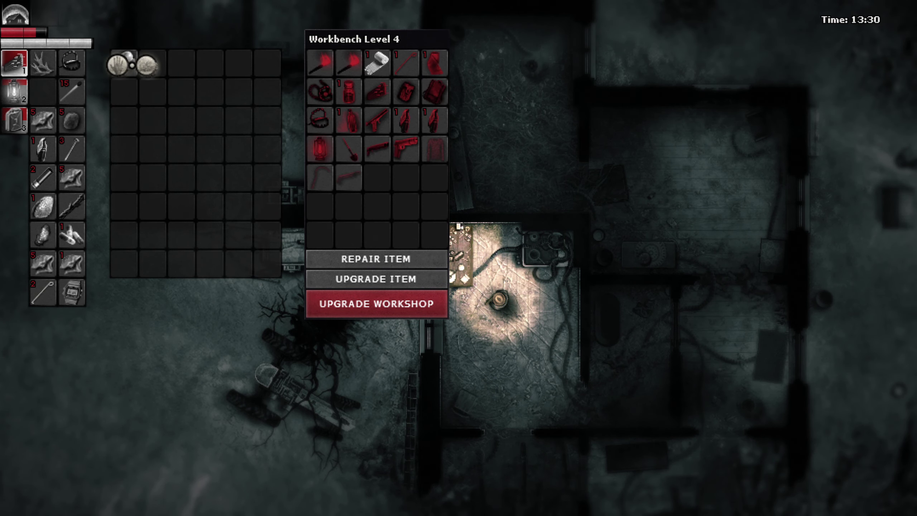
{"action": "left_click", "coordinate": [146, 66]}
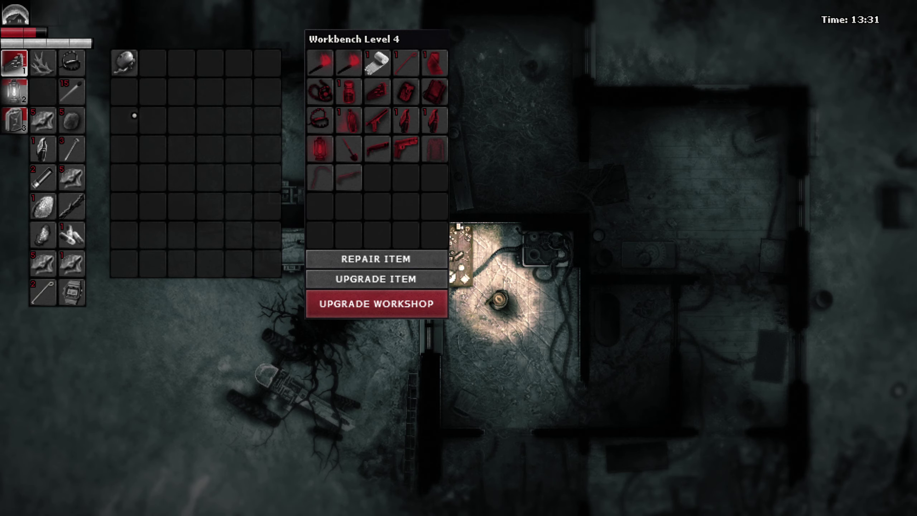
{"action": "right_click", "coordinate": [125, 63]}
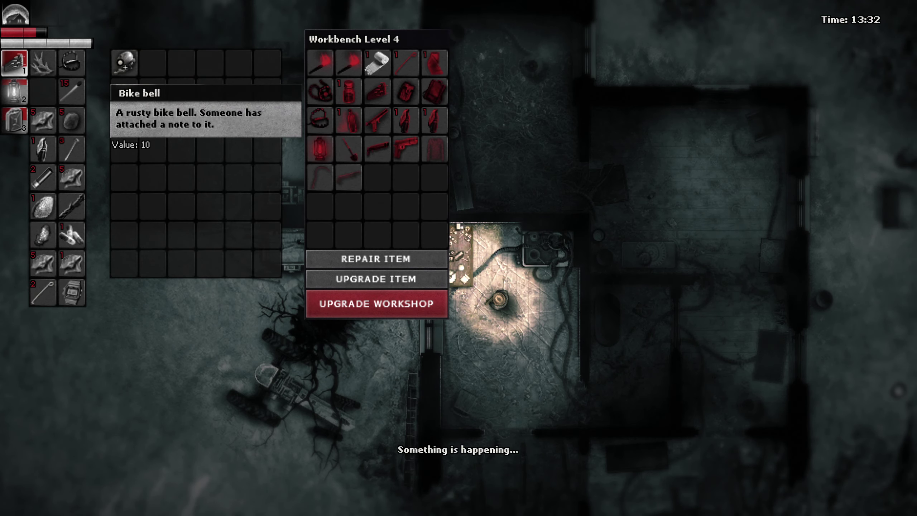
{"action": "key", "text": "Escape"}
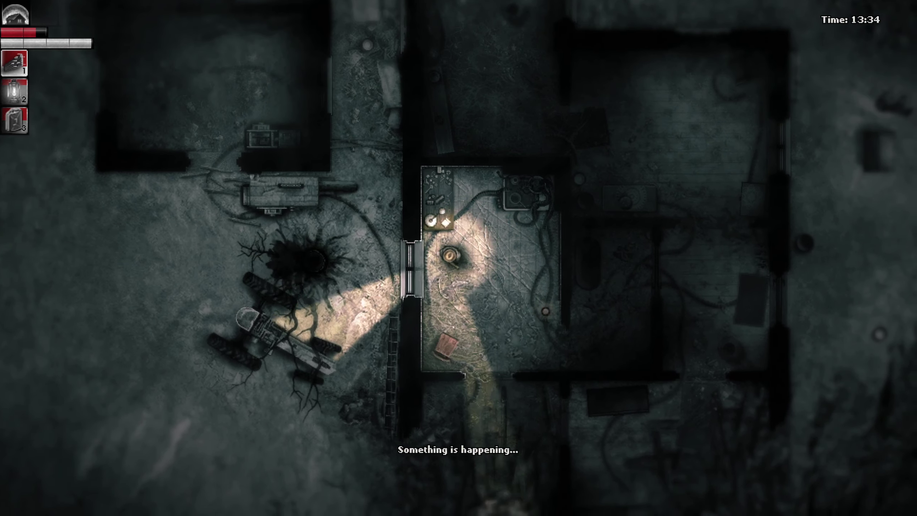
- Harvest the odd-looking mushroom, feed the oven to 346/480, and revisit the workbench
{"action": "key", "text": "s"}
{"action": "key", "text": "d"}
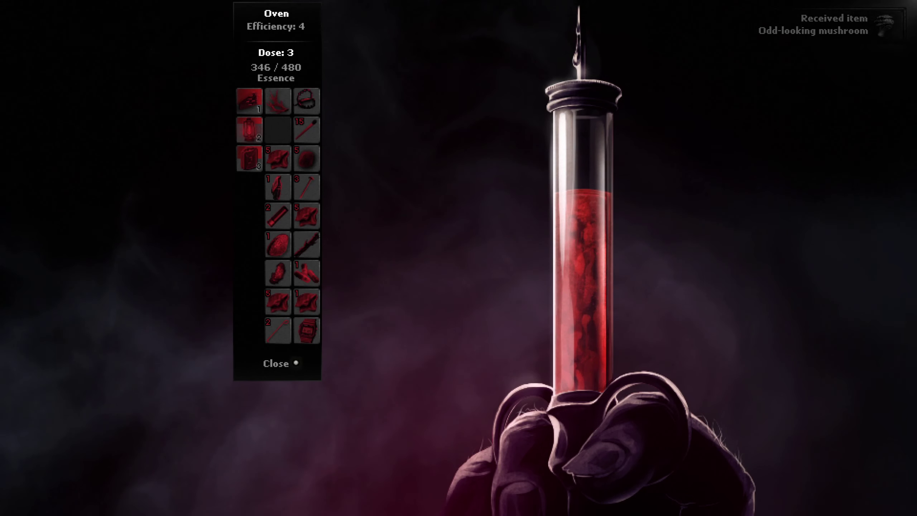
{"action": "key", "text": "Escape"}
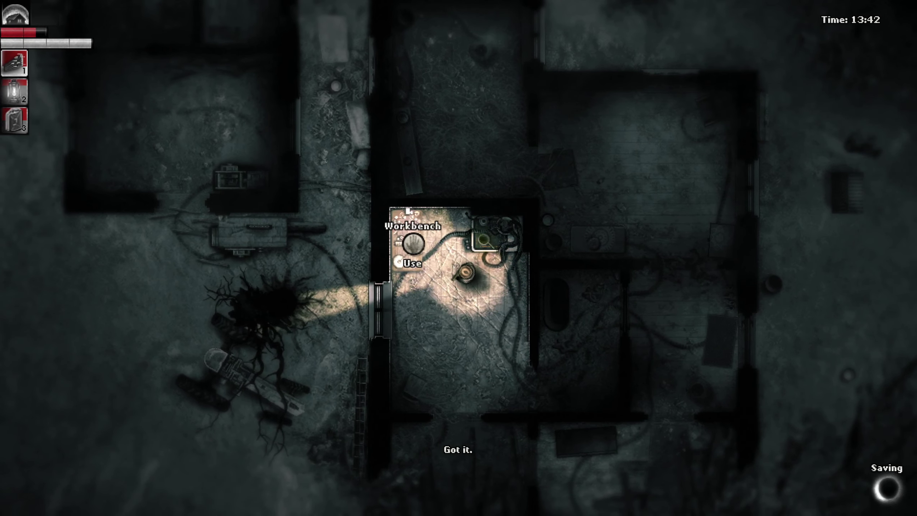
{"action": "left_click", "coordinate": [413, 244]}
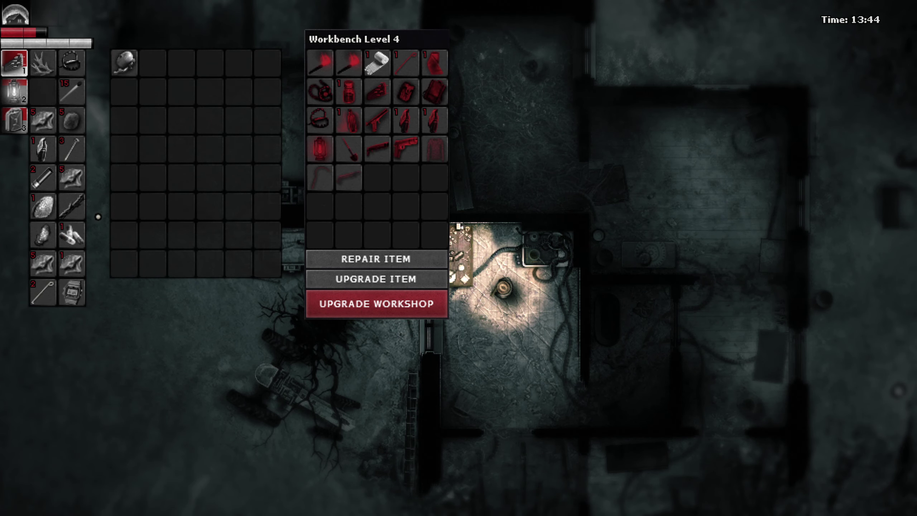
{"action": "key", "text": "Escape"}
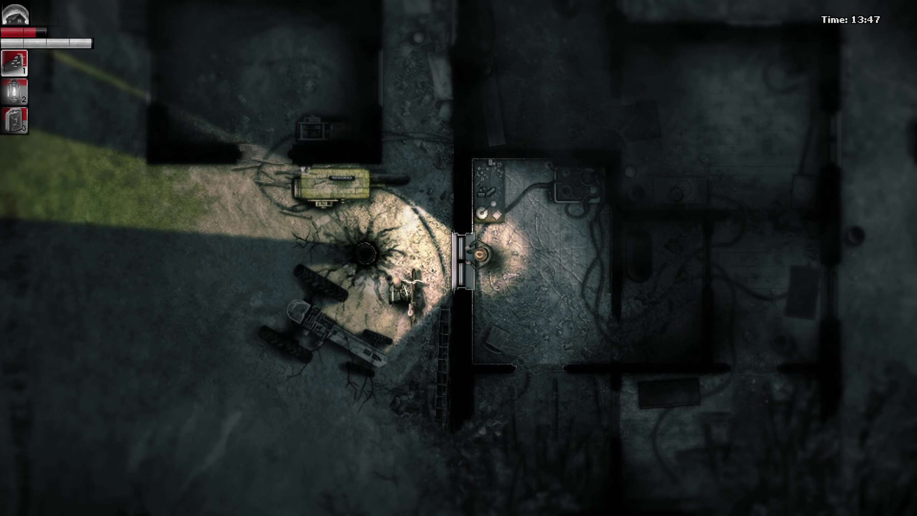
- Ask the Bike Man about the road photo, then walk back into the workbench room
{"action": "key", "text": "a"}
{"action": "key", "text": "a"}
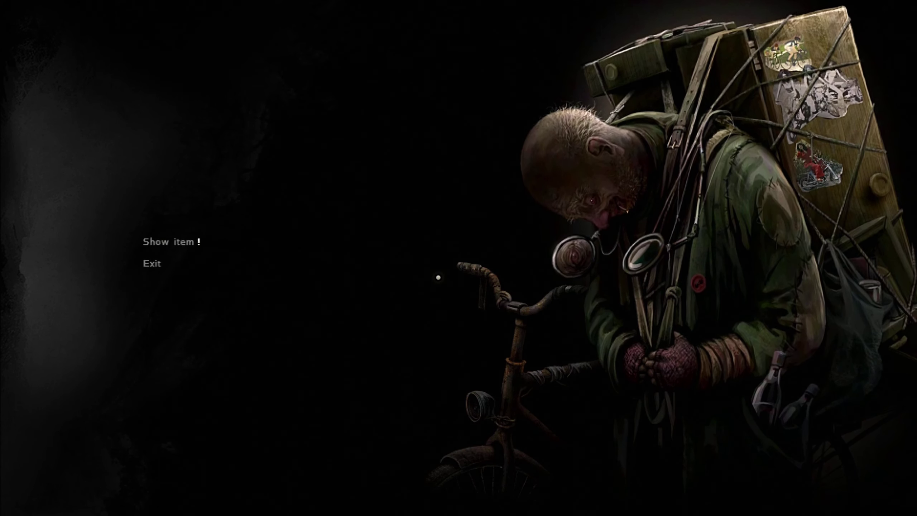
{"action": "left_click", "coordinate": [191, 236]}
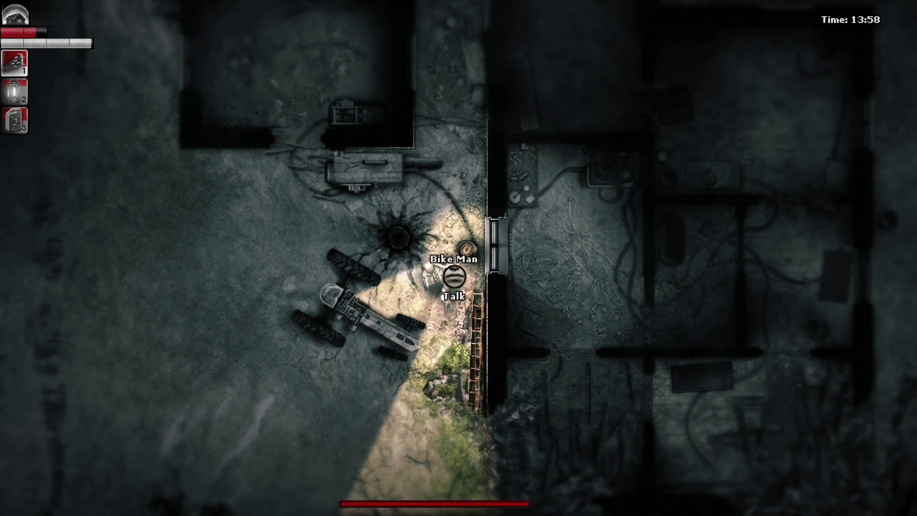
{"action": "key", "text": "d"}
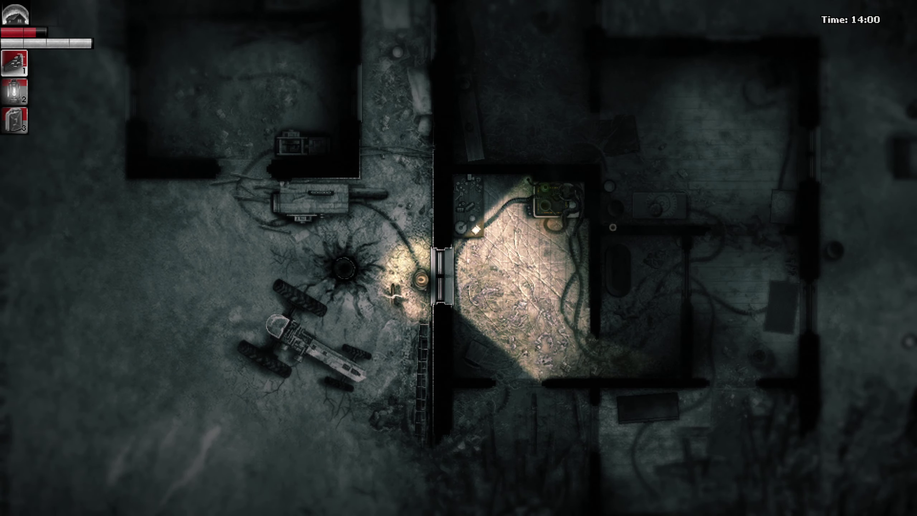
{"action": "key", "text": "d"}
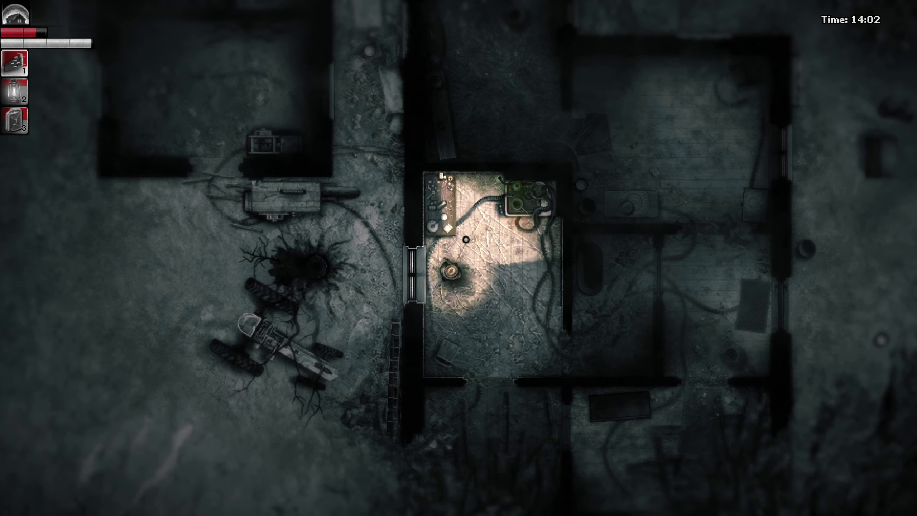
- Store the shotgun shells, rag and bell in the workbench, keeping the Molotov in the backpack
{"action": "key", "text": "e"}
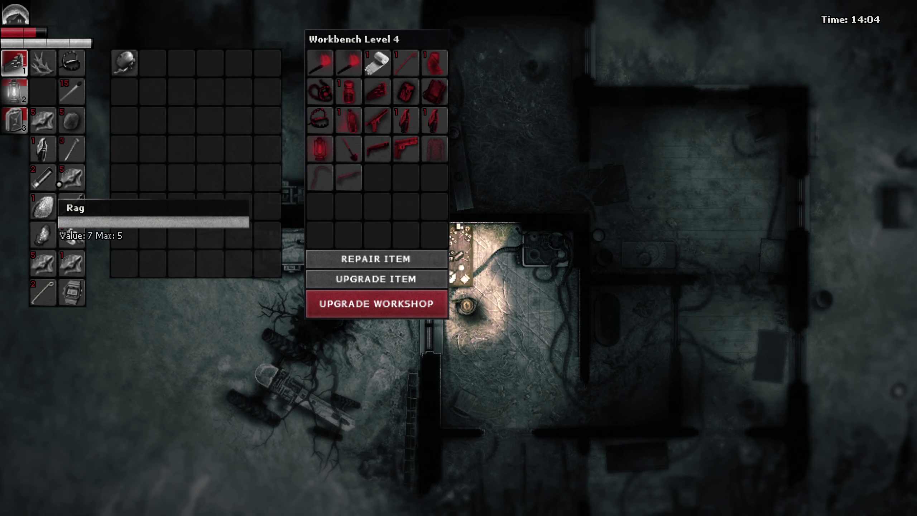
{"action": "left_click_drag", "start_coordinate": [42, 177], "coordinate": [123, 264]}
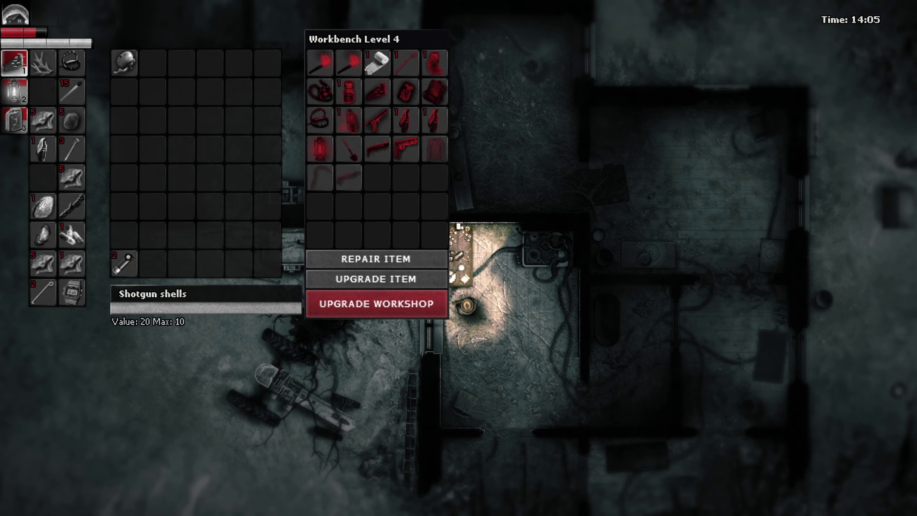
{"action": "left_click_drag", "start_coordinate": [43, 263], "coordinate": [100, 236]}
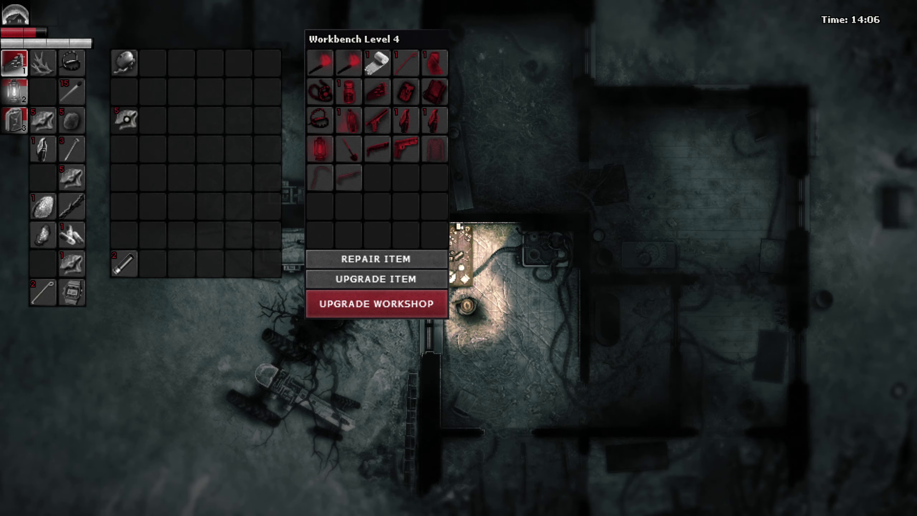
{"action": "left_click", "coordinate": [154, 63]}
{"action": "left_click_drag", "start_coordinate": [125, 64], "coordinate": [109, 161]}
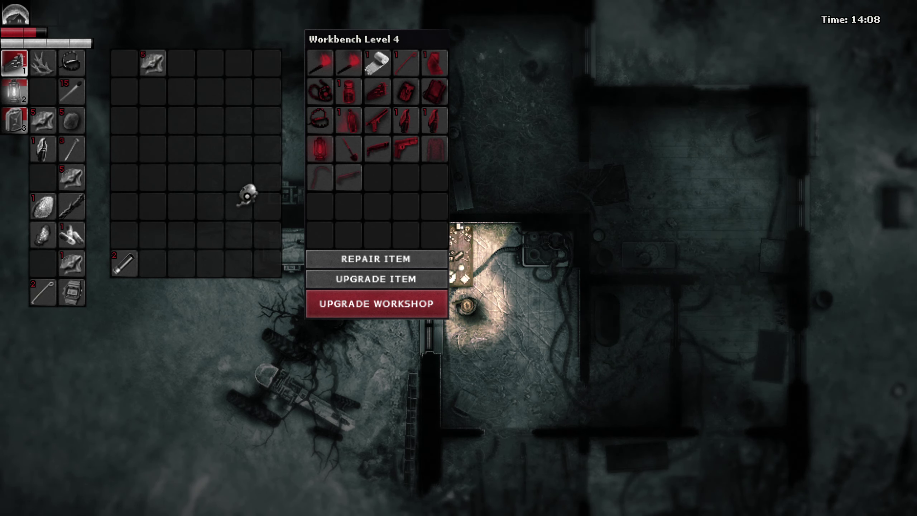
{"action": "left_click_drag", "start_coordinate": [266, 264], "coordinate": [272, 246]}
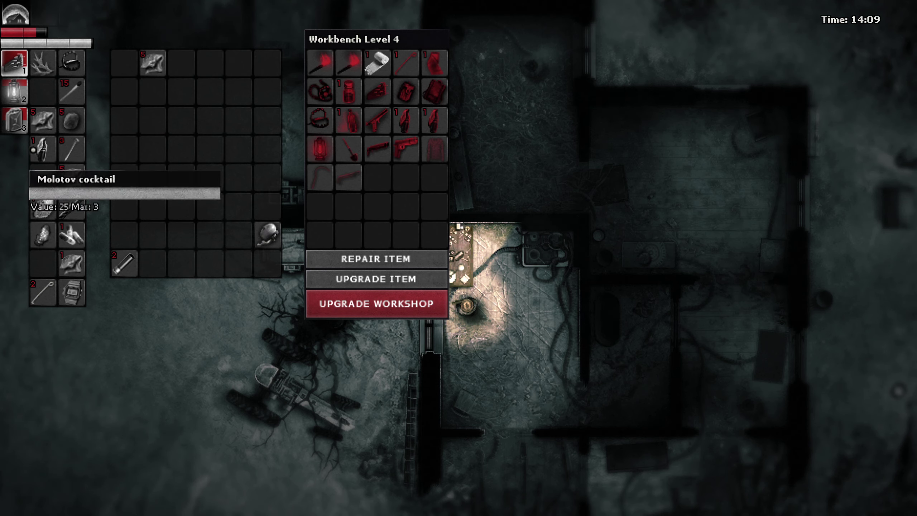
{"action": "left_click_drag", "start_coordinate": [43, 150], "coordinate": [129, 209]}
{"action": "left_click_drag", "start_coordinate": [42, 149], "coordinate": [124, 88]}
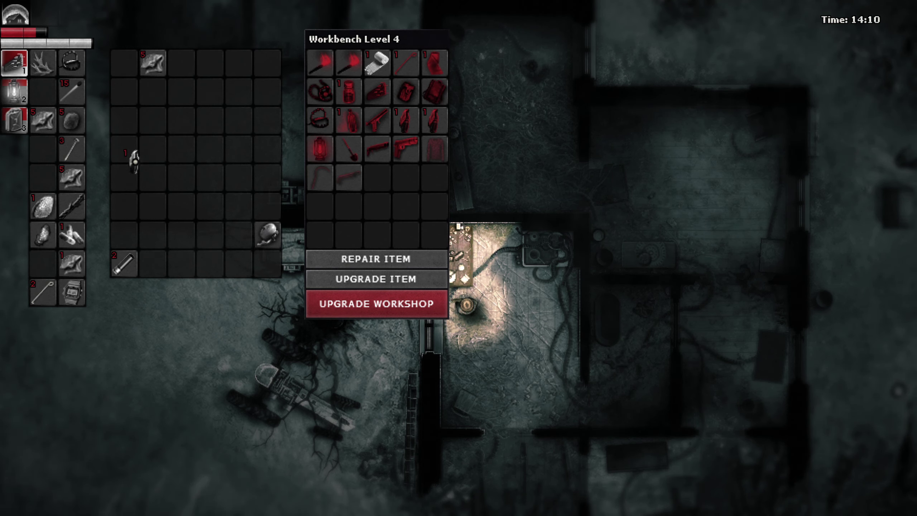
{"action": "left_click_drag", "start_coordinate": [117, 143], "coordinate": [43, 121]}
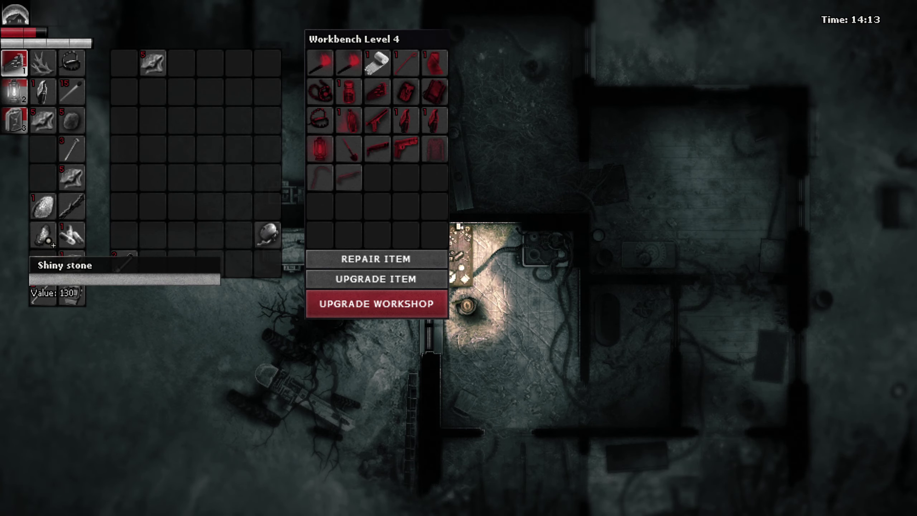
{"action": "key", "text": "Escape"}
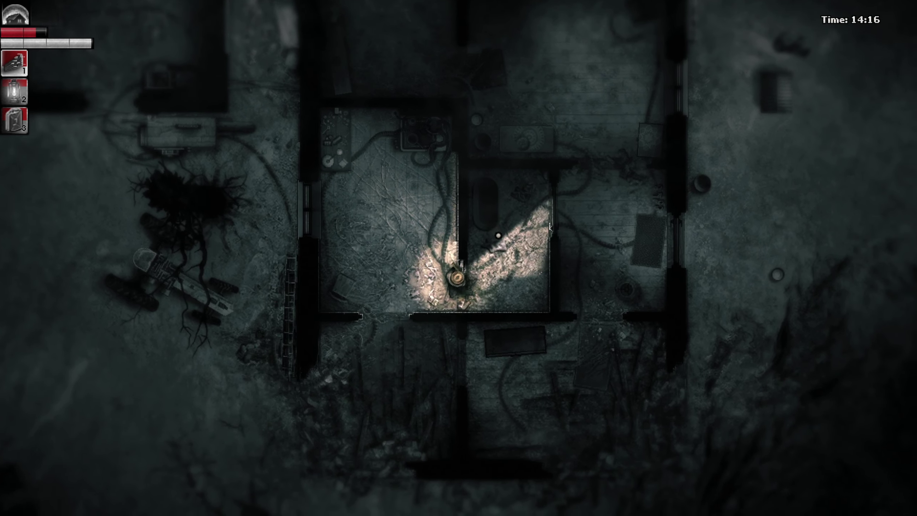
- Walk through the hideout's rooms, including the small bathroom
{"action": "key", "text": "d"}
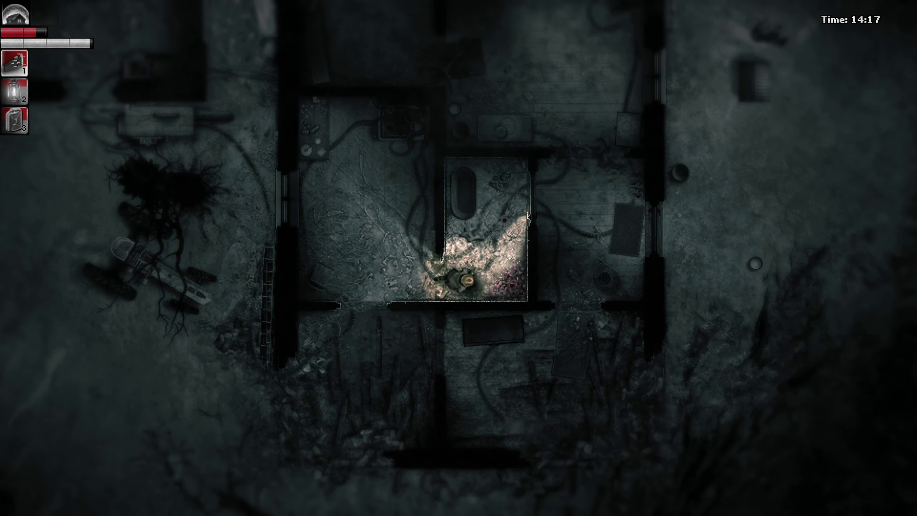
{"action": "key", "text": "e"}
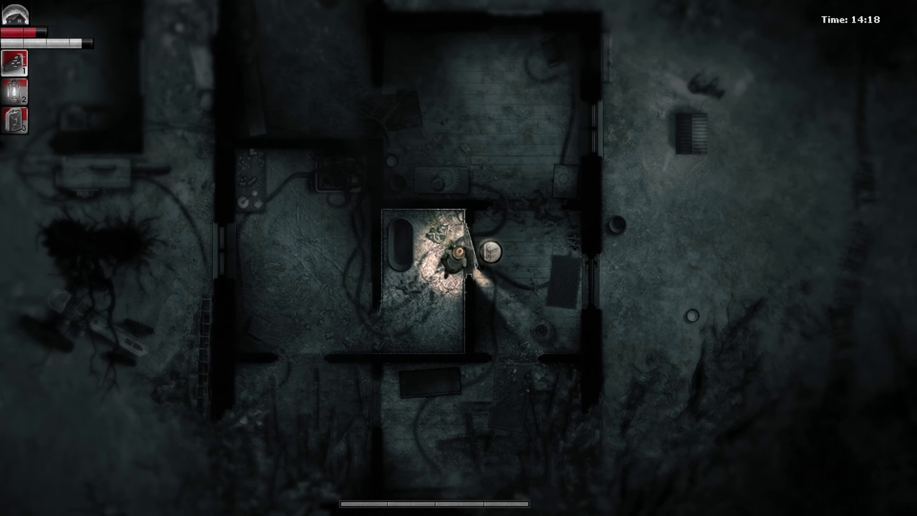
{"action": "key", "text": "d"}
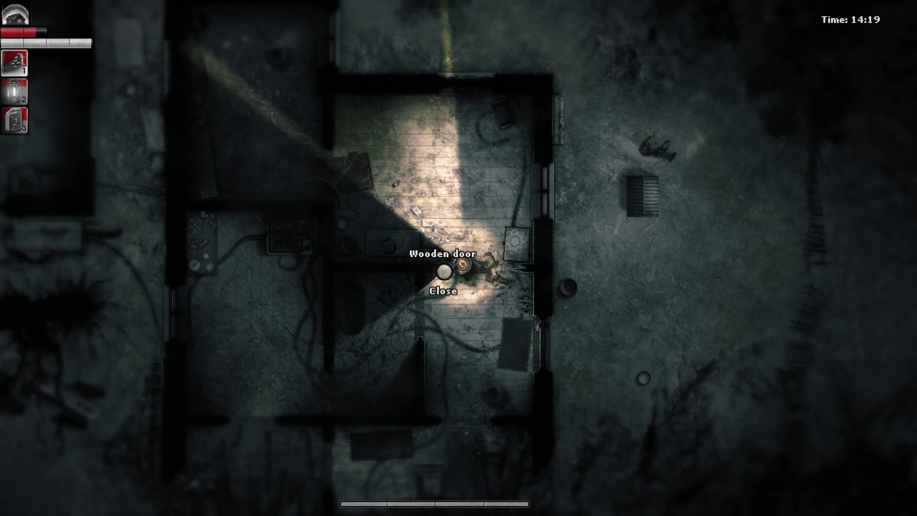
{"action": "left_click", "coordinate": [444, 272]}
{"action": "key", "text": "w"}
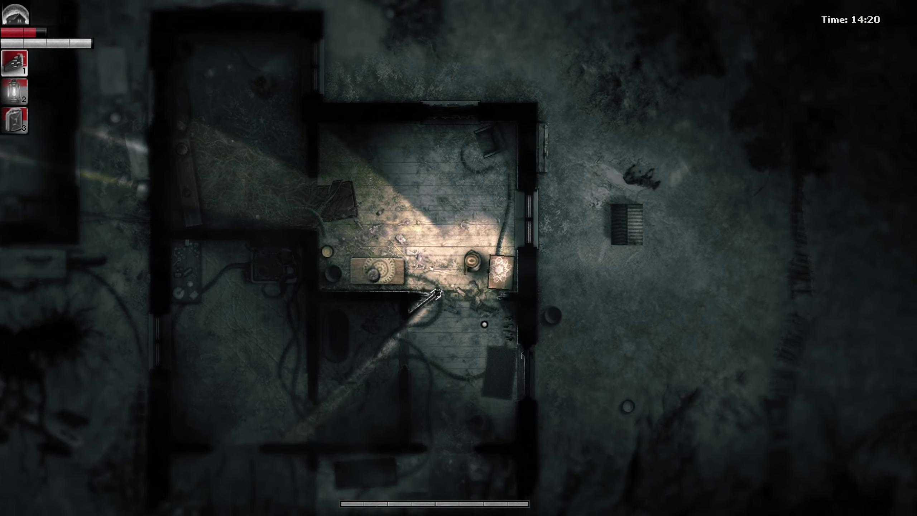
{"action": "key", "text": "s"}
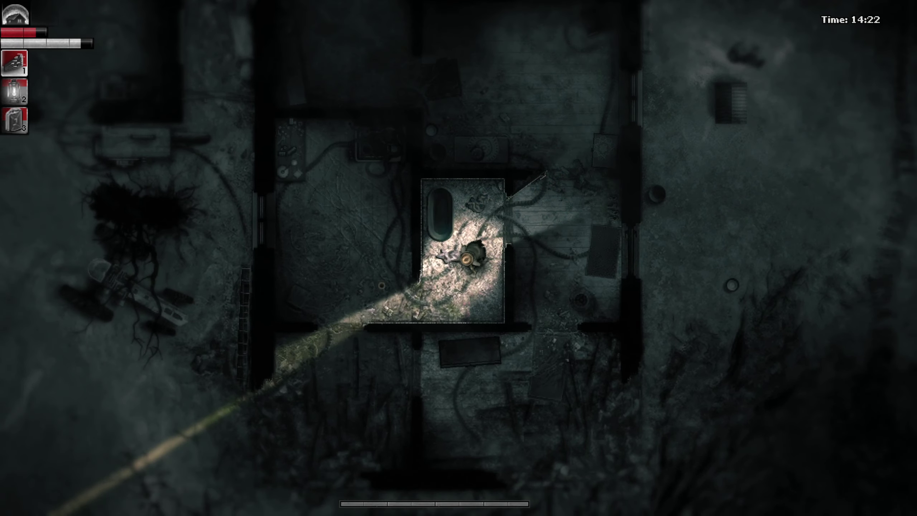
{"action": "key", "text": "w"}
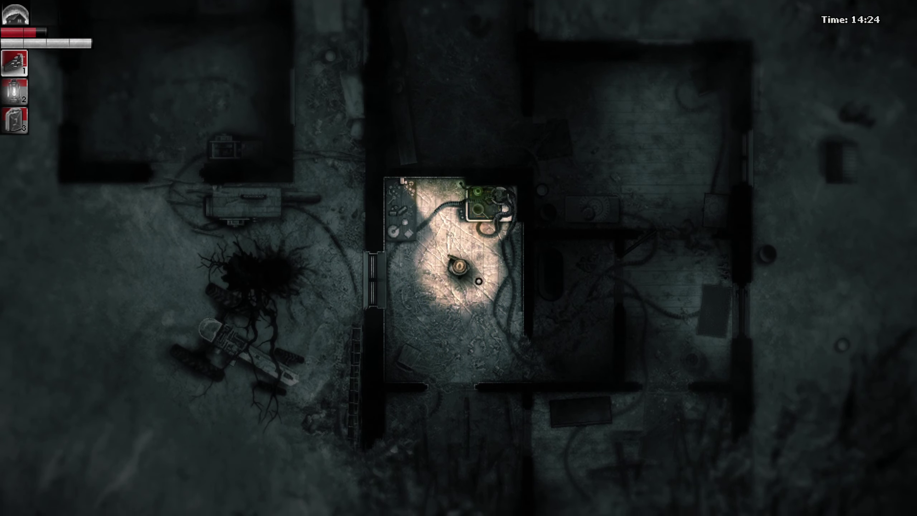
- Pull the chair toward the lower doorway and return to the workbench
{"action": "key", "text": "w"}
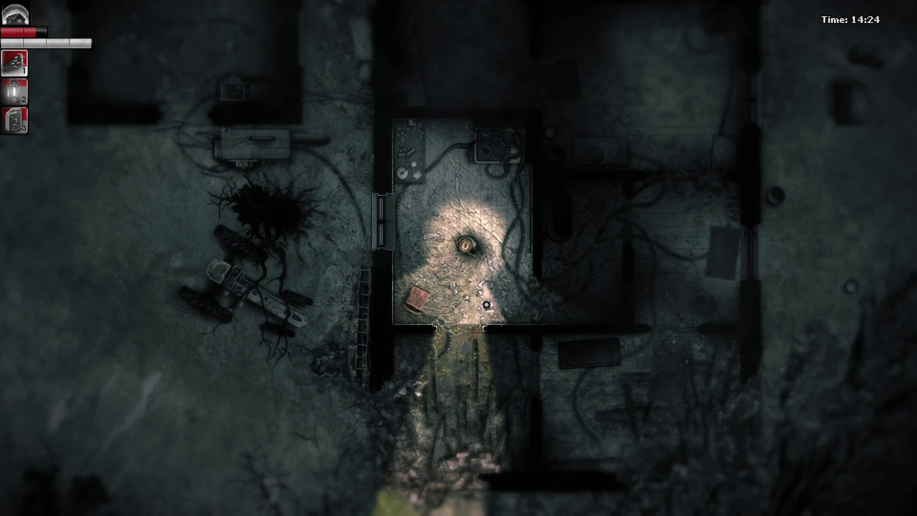
{"action": "key", "text": "e"}
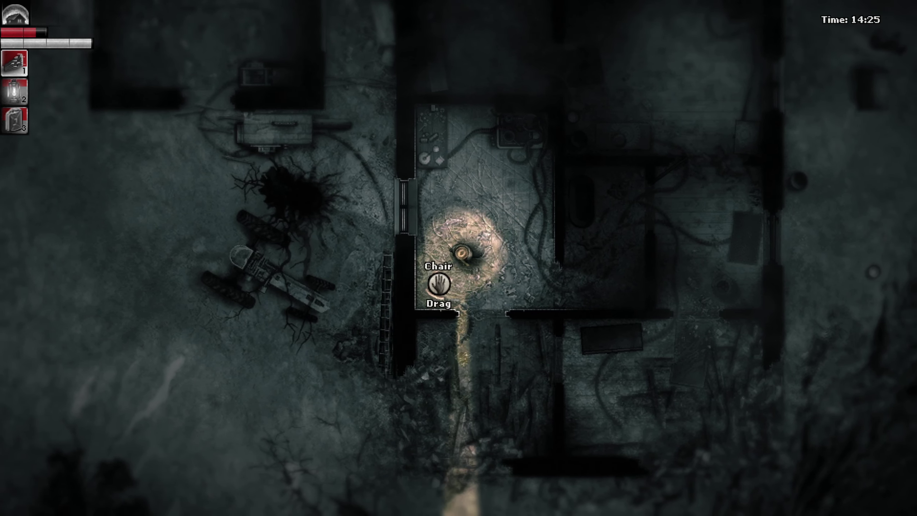
{"action": "key", "text": "a"}
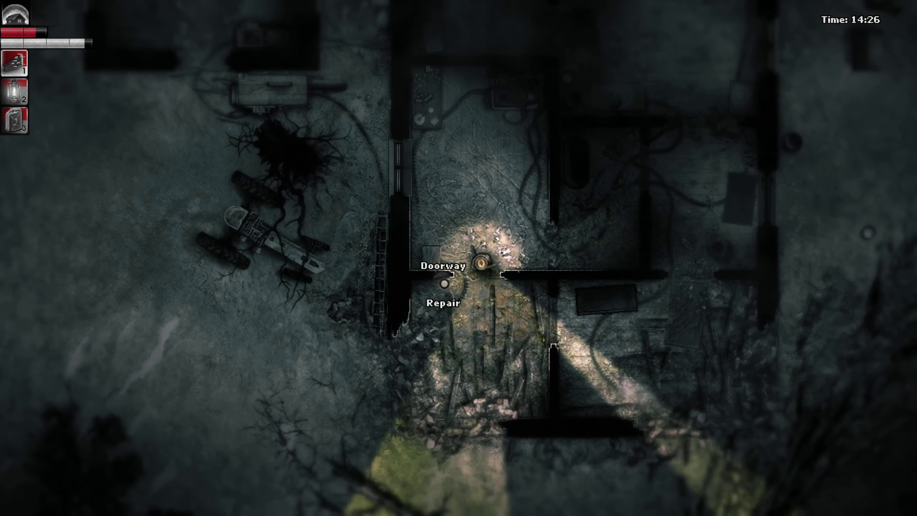
{"action": "key", "text": "w"}
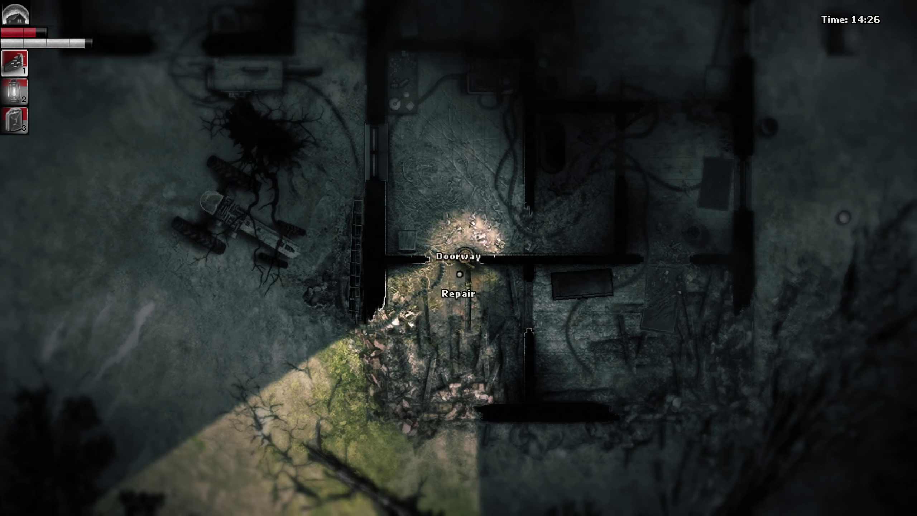
{"action": "key", "text": "w"}
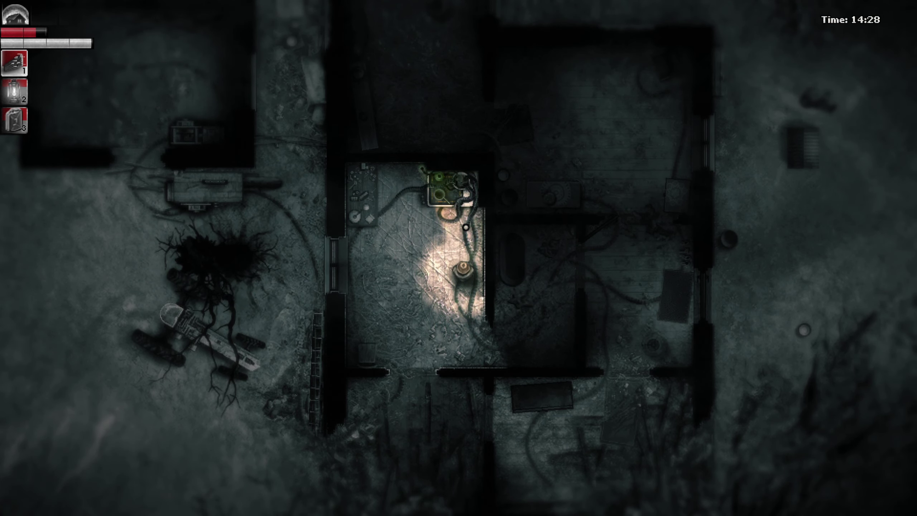
- Drop items from the inventory, including the rag, onto the floor
{"action": "key", "text": "Tab"}
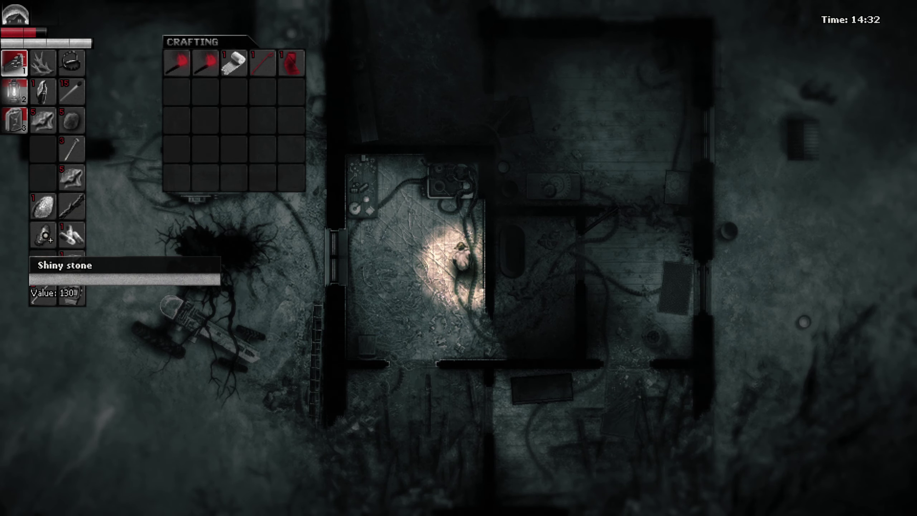
{"action": "left_click_drag", "start_coordinate": [43, 236], "coordinate": [447, 237]}
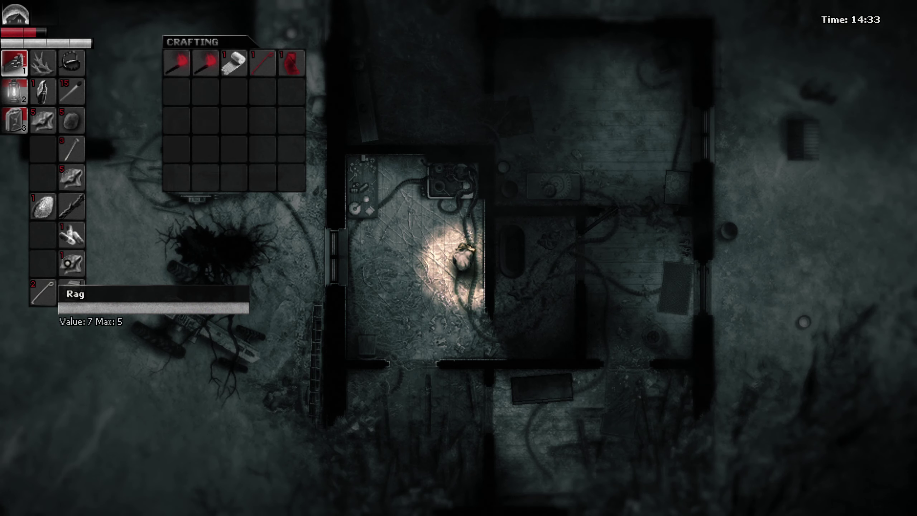
{"action": "left_click_drag", "start_coordinate": [75, 264], "coordinate": [162, 212]}
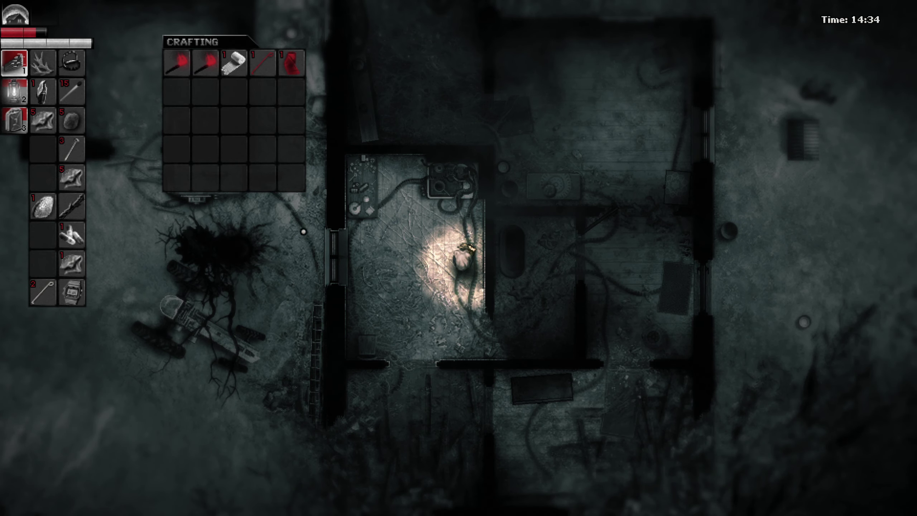
{"action": "key", "text": "Escape"}
- Store the rags and nails in the workbench
{"action": "left_click", "coordinate": [410, 256]}
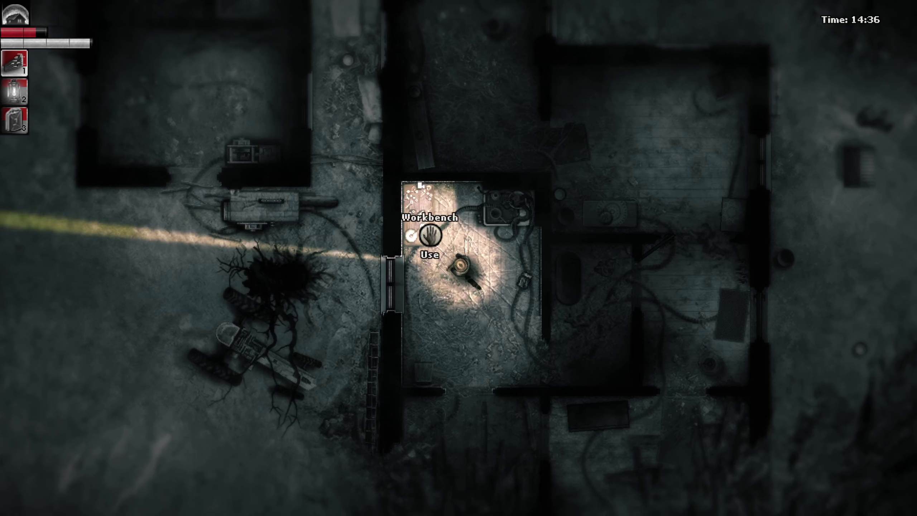
{"action": "left_click", "coordinate": [430, 237]}
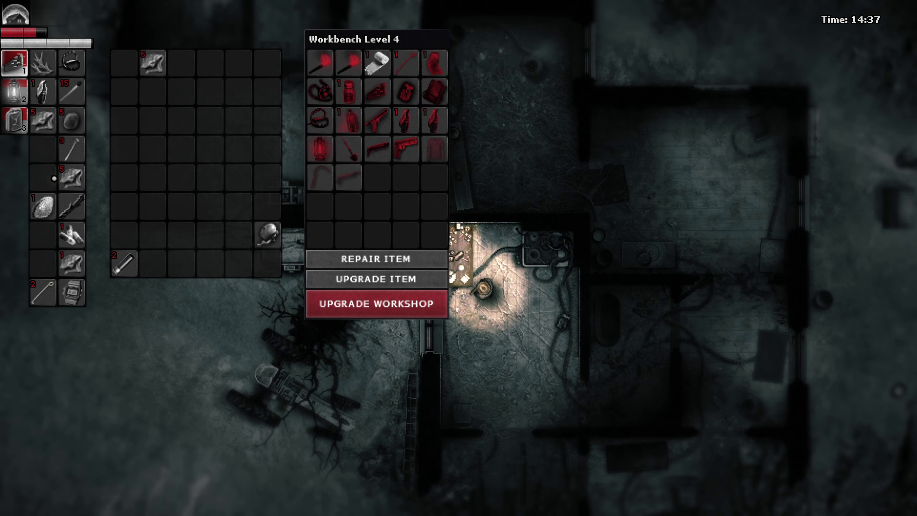
{"action": "left_click_drag", "start_coordinate": [43, 120], "coordinate": [131, 90]}
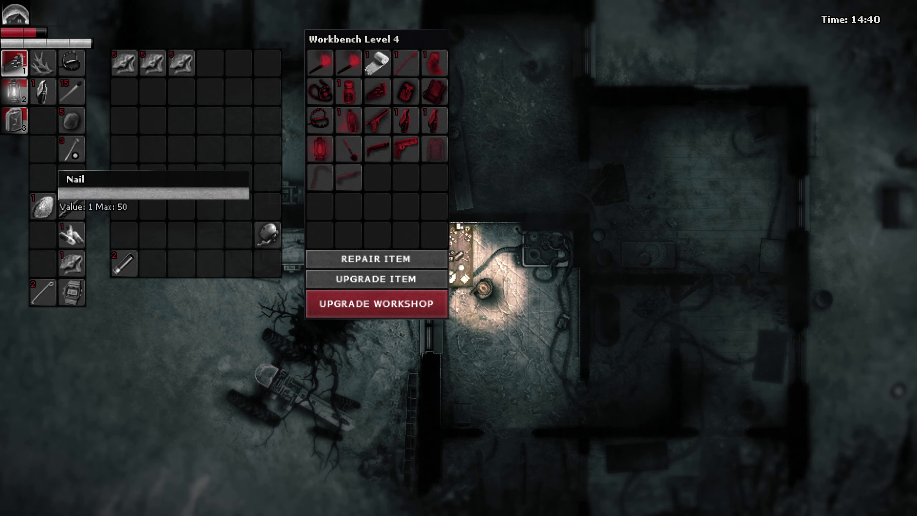
{"action": "mouse_move", "coordinate": [71, 148]}
{"action": "left_mouse_down"}
{"action": "mouse_move", "coordinate": [124, 93]}
{"action": "mouse_move", "coordinate": [153, 91]}
{"action": "left_mouse_up"}
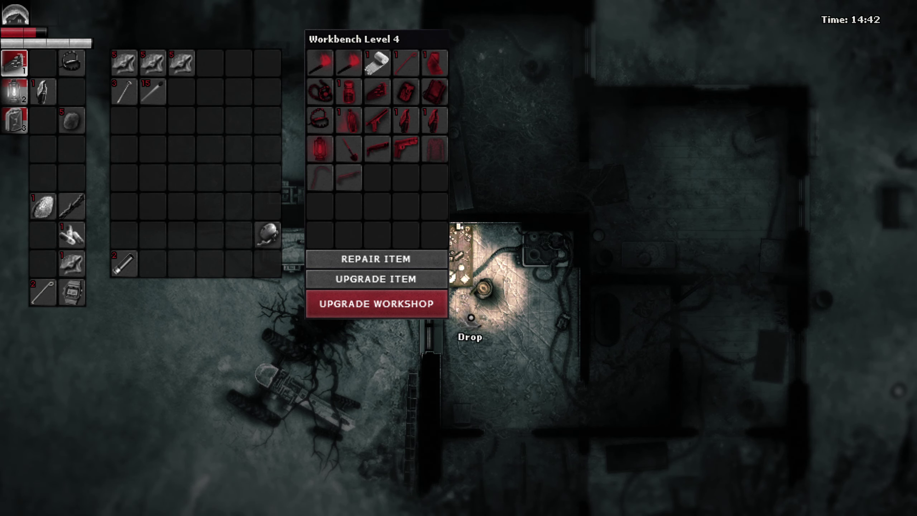
{"action": "left_click", "coordinate": [544, 293]}
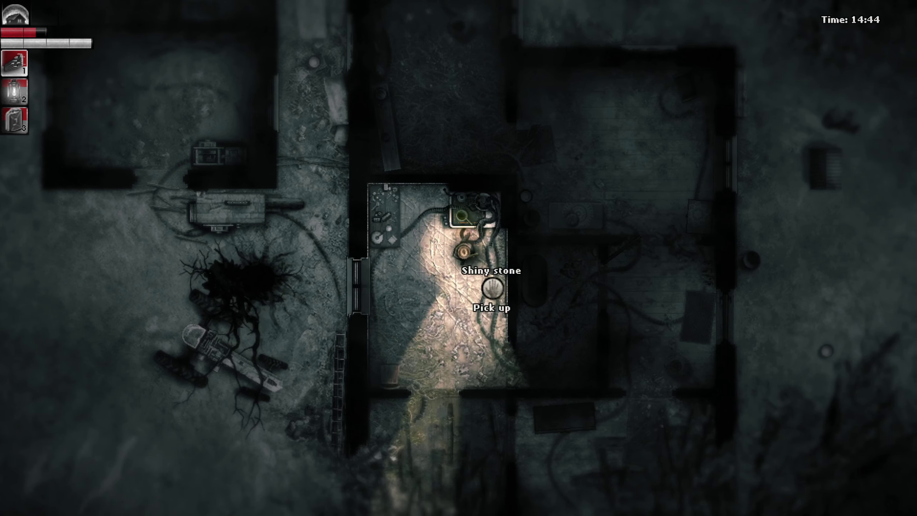
- Pick up the shiny stone from the floor and drop the antlers
{"action": "left_click", "coordinate": [492, 291]}
{"action": "key", "text": "Tab"}
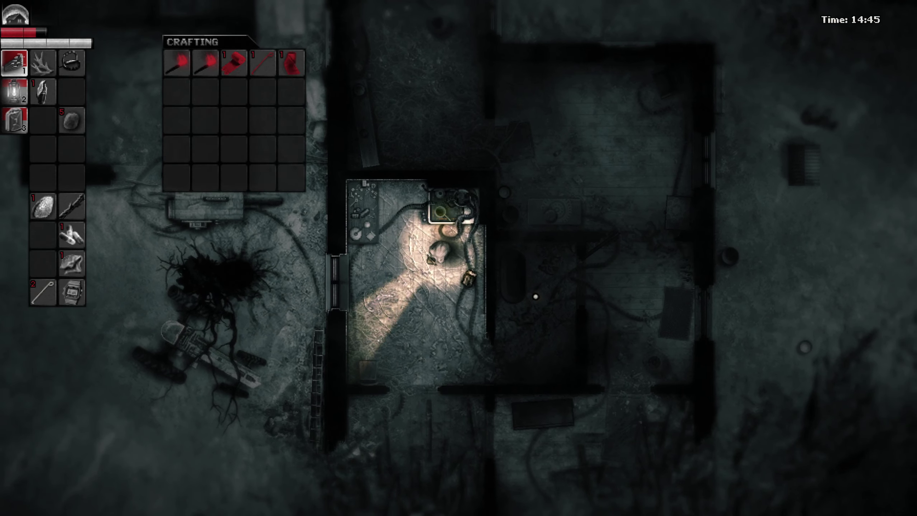
{"action": "left_click_drag", "start_coordinate": [43, 64], "coordinate": [483, 272]}
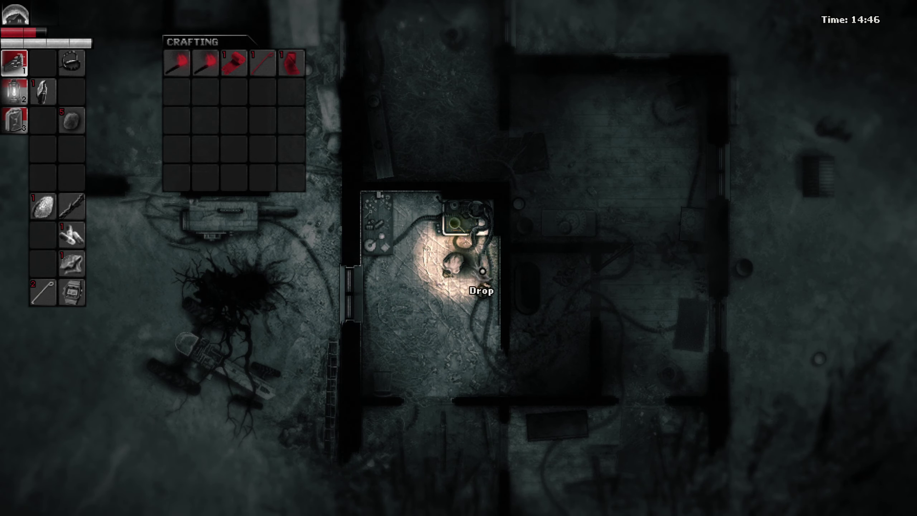
{"action": "key", "text": "Tab"}
- Move the Pill from the workbench storage into a top inventory slot
{"action": "left_click", "coordinate": [379, 237]}
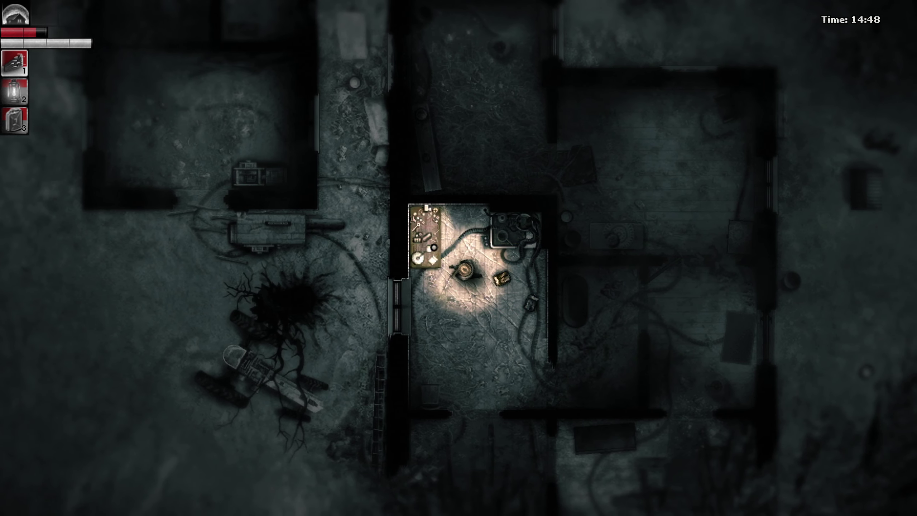
{"action": "left_click", "coordinate": [434, 247]}
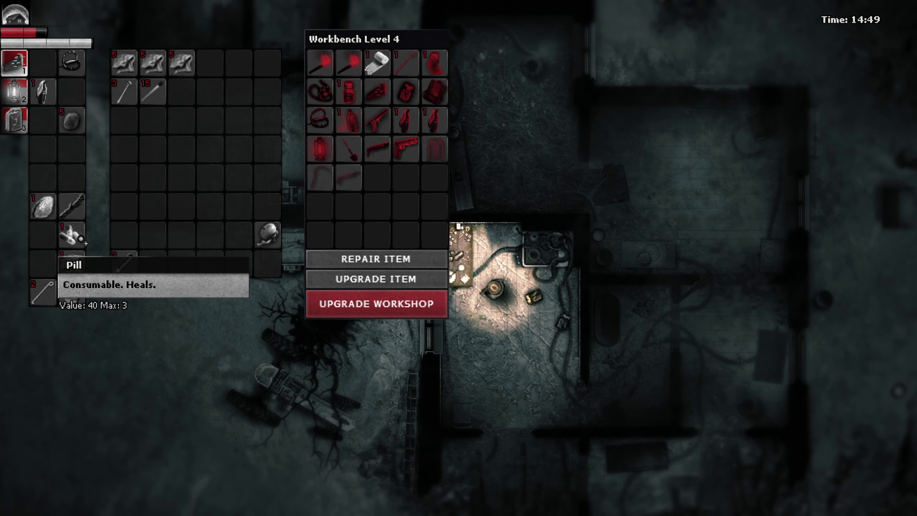
{"action": "left_click_drag", "start_coordinate": [71, 236], "coordinate": [143, 213]}
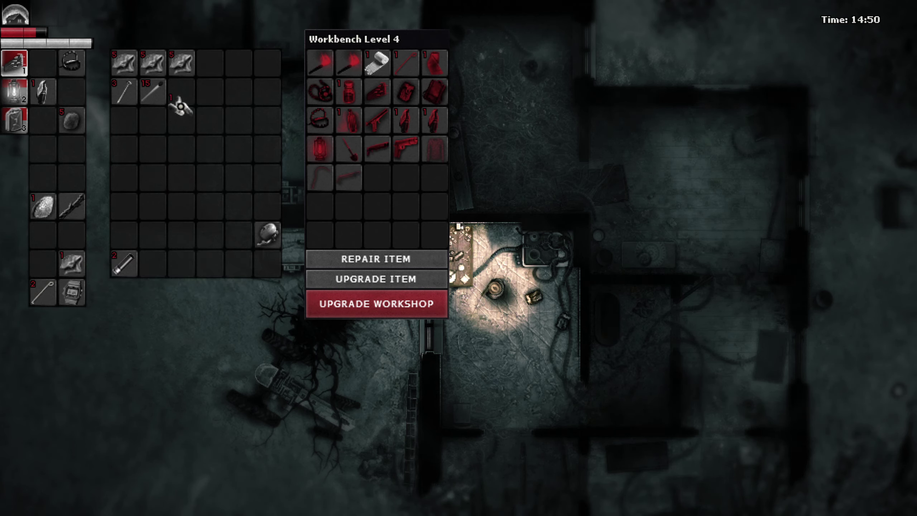
{"action": "left_click_drag", "start_coordinate": [185, 97], "coordinate": [15, 92]}
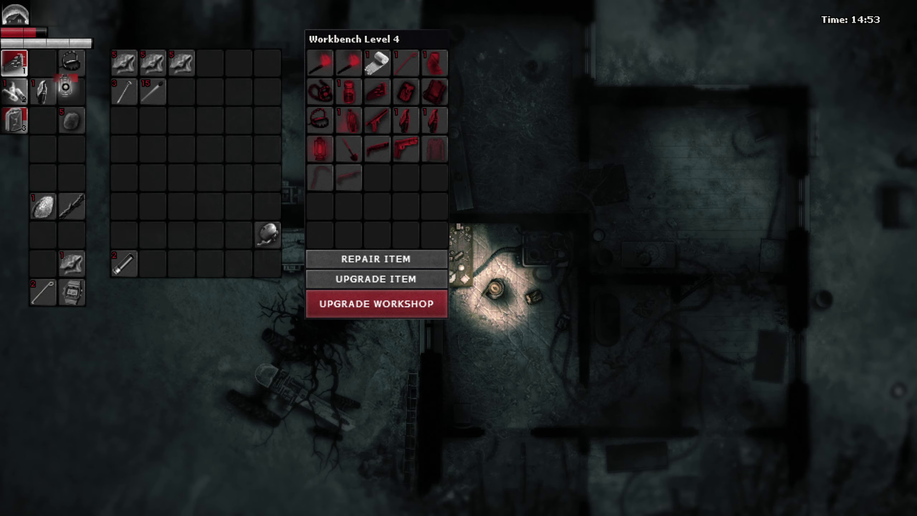
- Place a bear trap at the hideout doorway beside the chair, then walk back to the workbench
{"action": "key", "text": "Escape"}
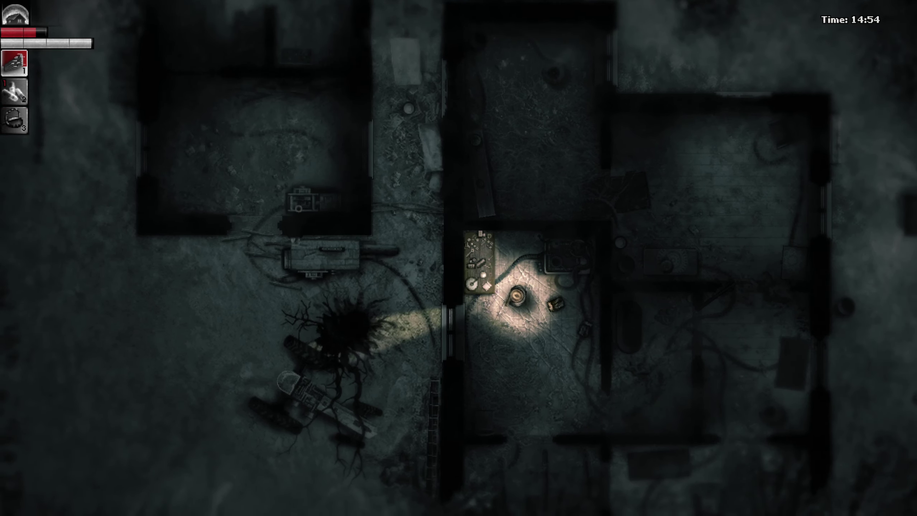
{"action": "key", "text": "s"}
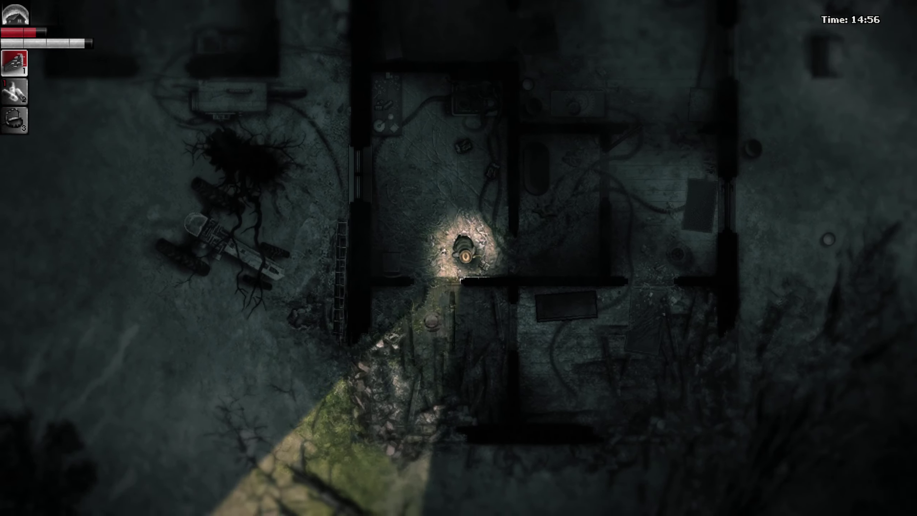
{"action": "key", "text": "e"}
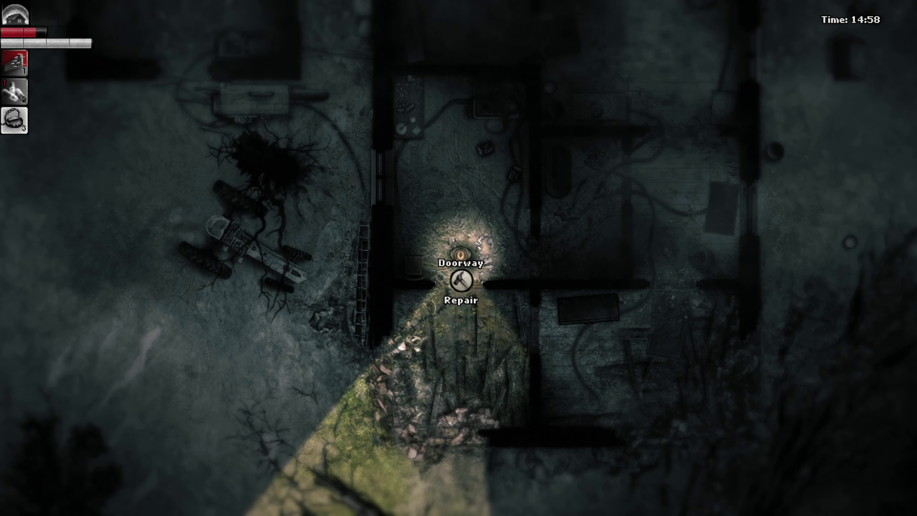
{"action": "key", "text": "w"}
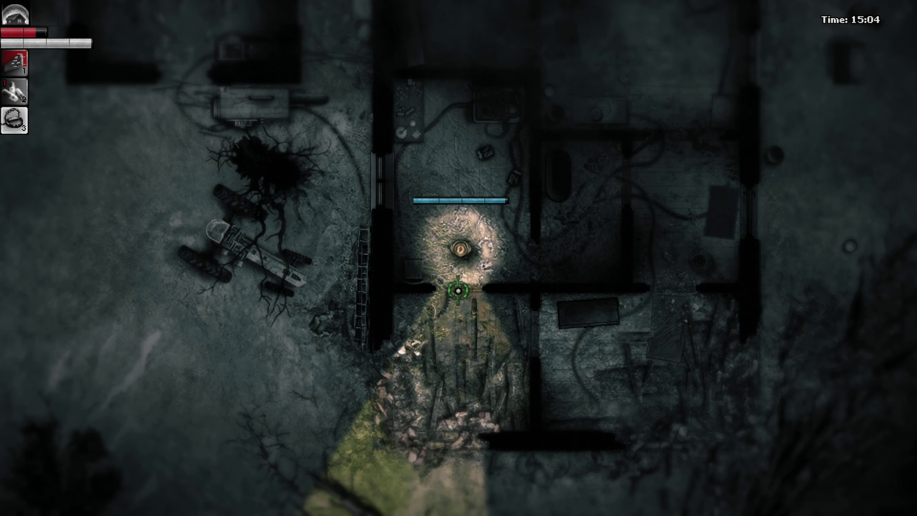
{"action": "key", "text": "a"}
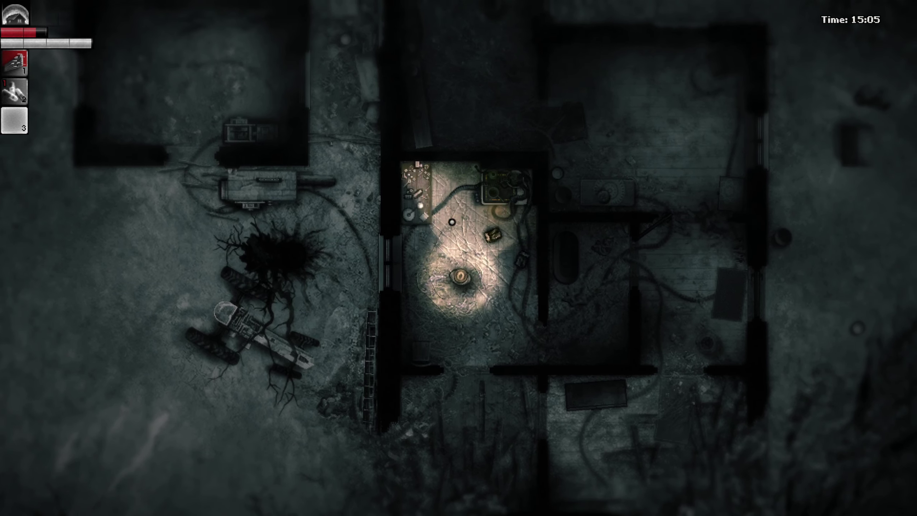
{"action": "key", "text": "w"}
- Store the round item in the workbench grid
{"action": "key", "text": "e"}
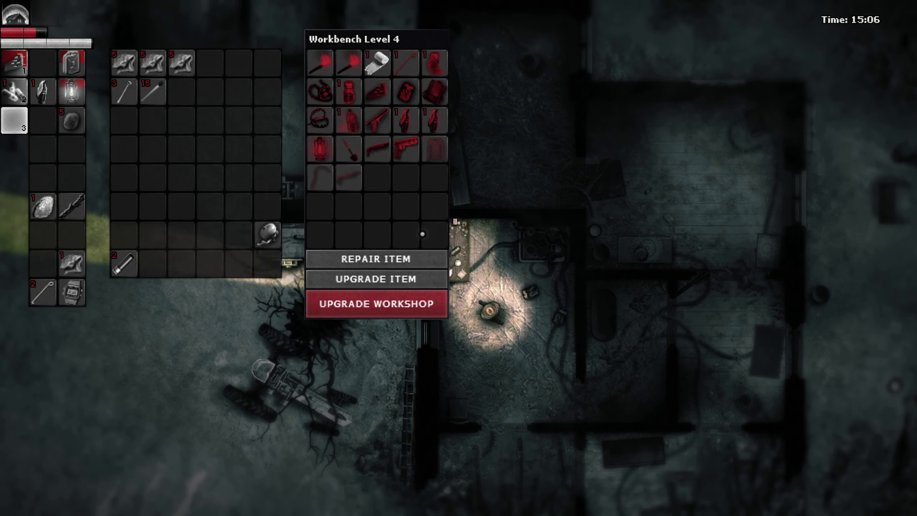
{"action": "left_click_drag", "start_coordinate": [44, 208], "coordinate": [268, 209]}
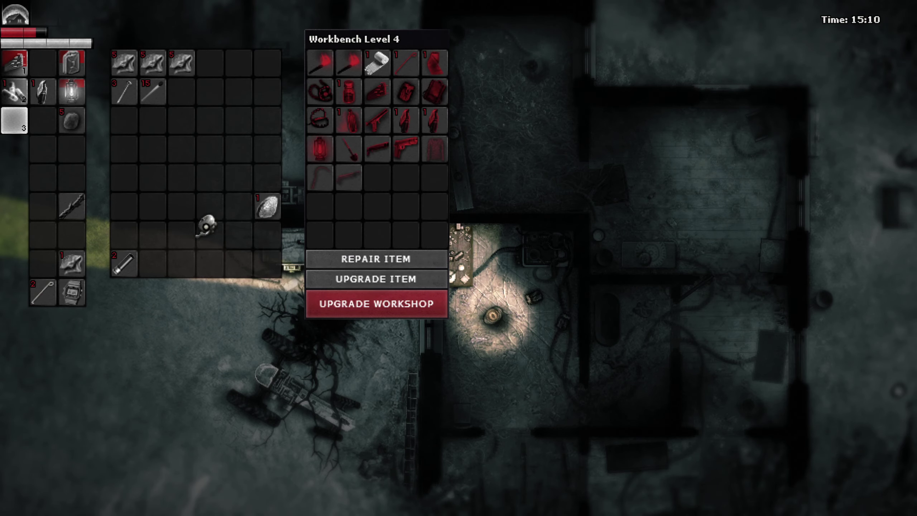
{"action": "key", "text": "Escape"}
- Search the bathroom clothes and examine the Ration stamps found there
{"action": "key", "text": "s"}
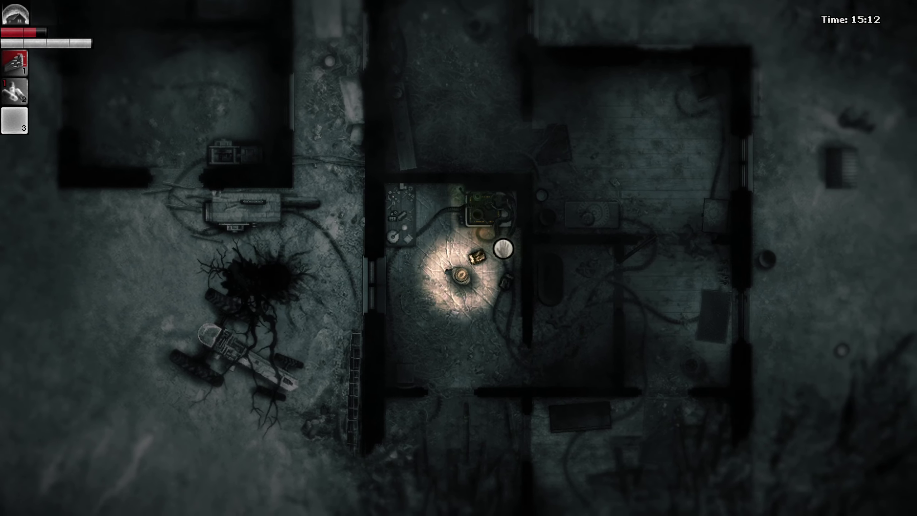
{"action": "key", "text": "w"}
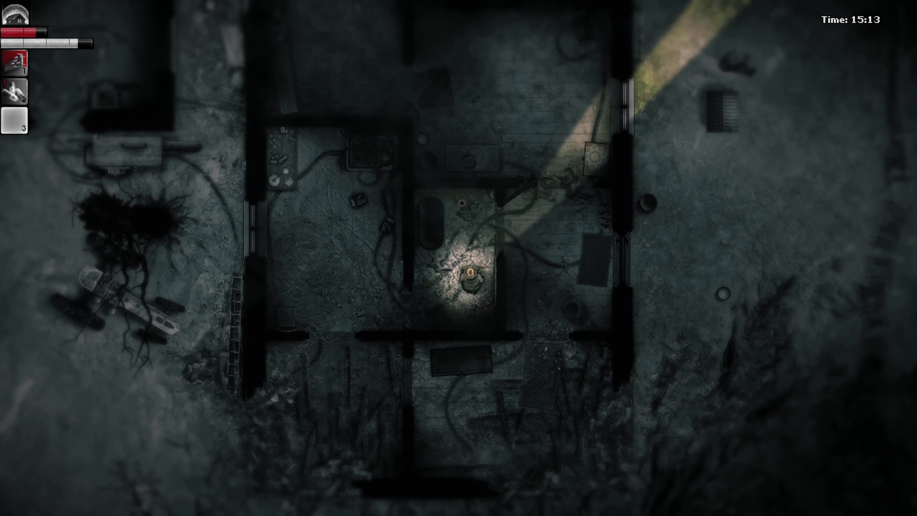
{"action": "key", "text": "e"}
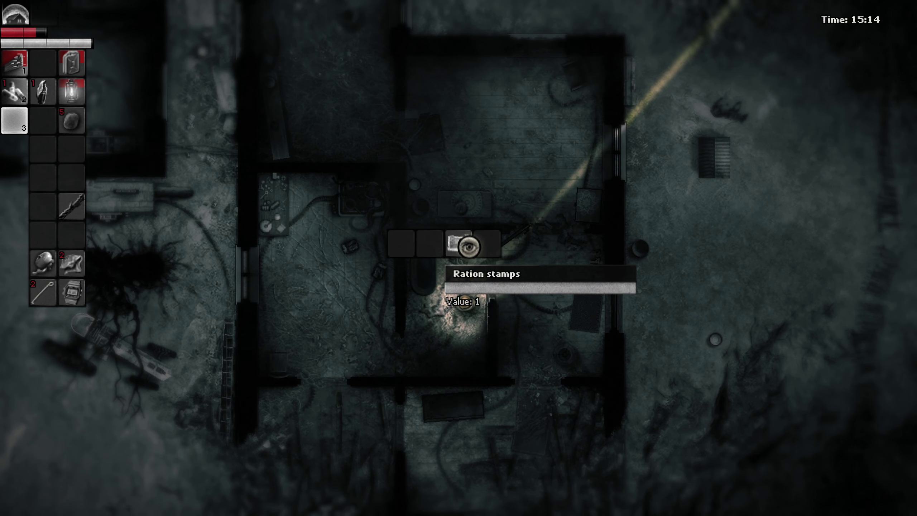
{"action": "left_click", "coordinate": [469, 247]}
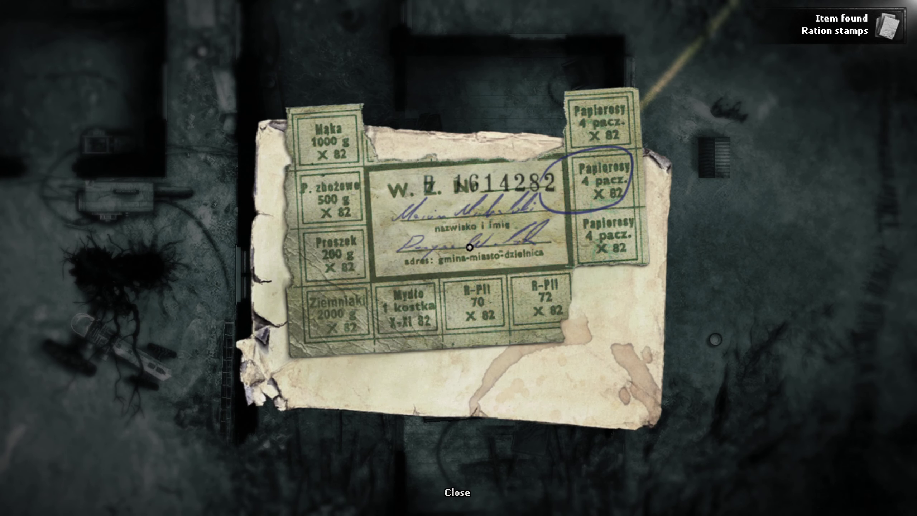
{"action": "left_click", "coordinate": [470, 247]}
{"action": "key", "text": "s"}
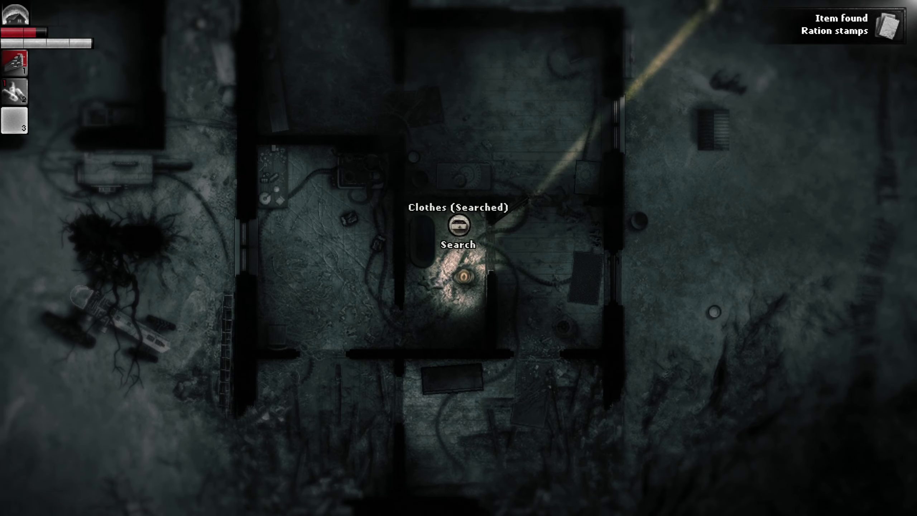
{"action": "key", "text": "e"}
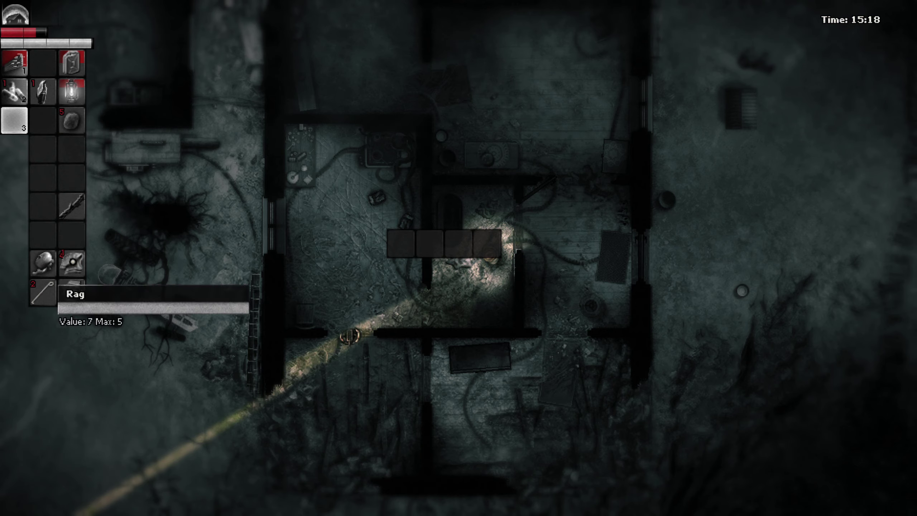
{"action": "key", "text": "Tab"}
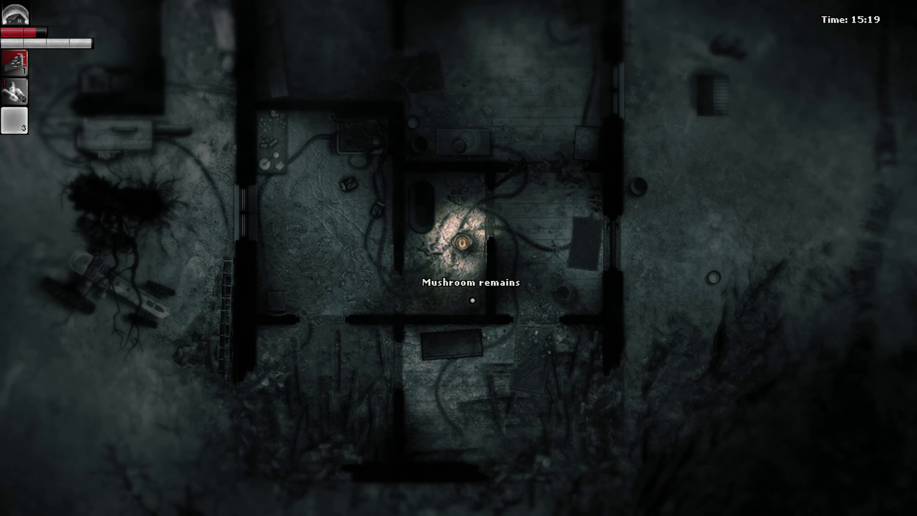
- Turn the flashlight off and back on while heading back toward the workbench
{"action": "key", "text": "w"}
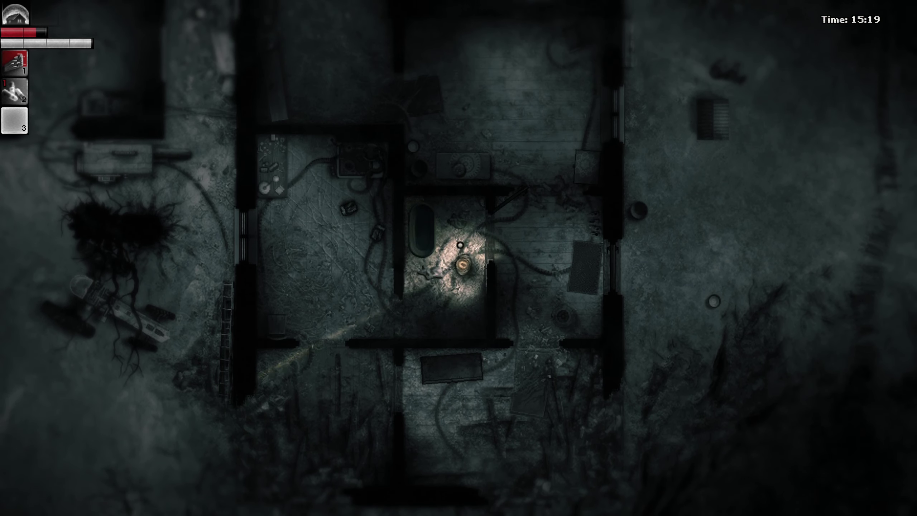
{"action": "key", "text": "a"}
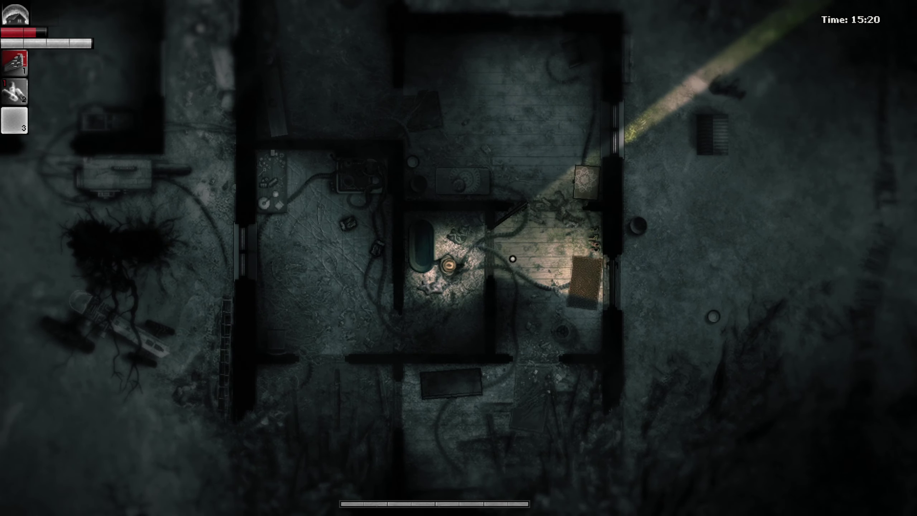
{"action": "key", "text": "f"}
{"action": "key", "text": "s"}
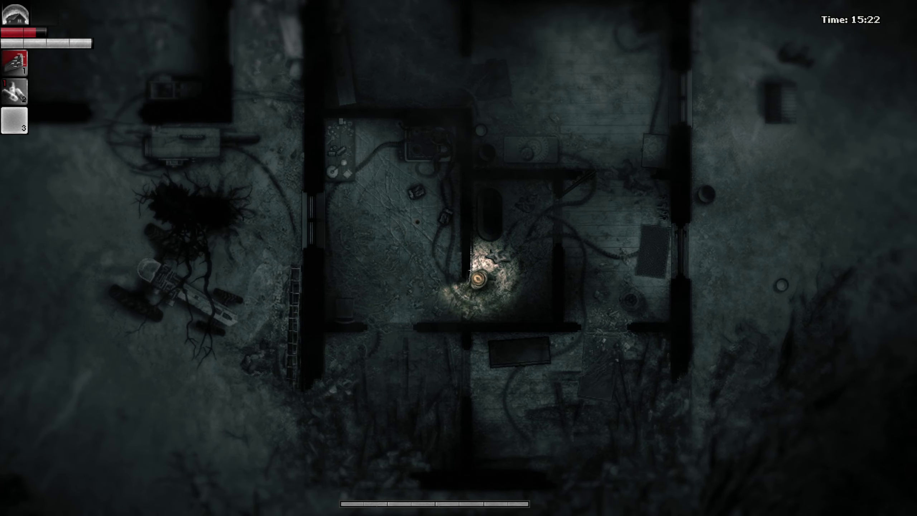
{"action": "key", "text": "f"}
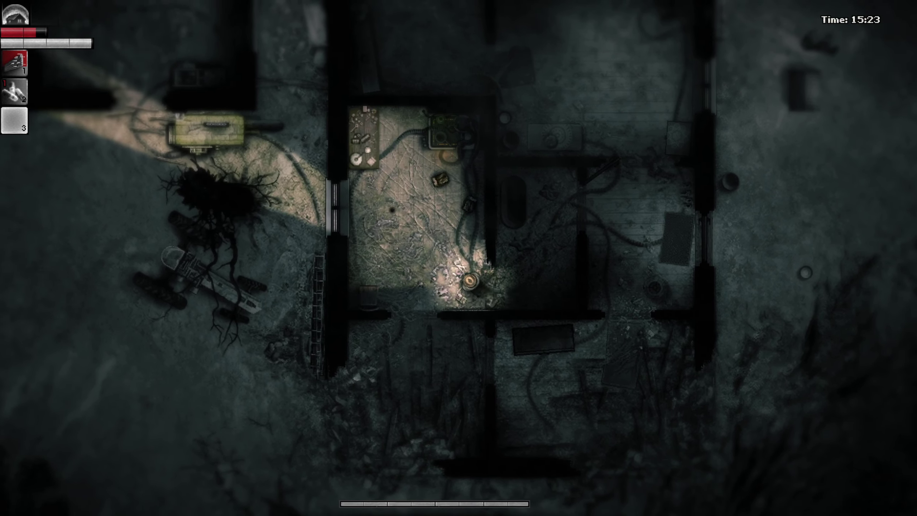
{"action": "key", "text": "w"}
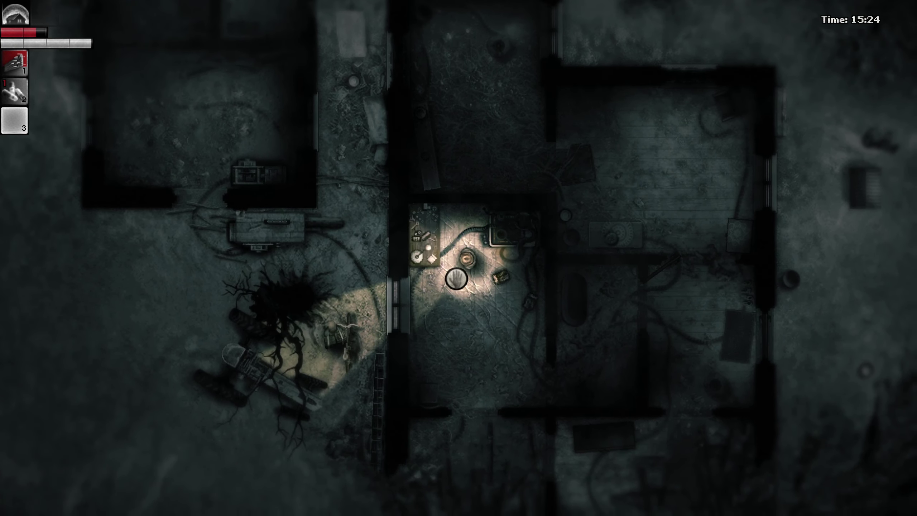
- Check the Staff in the inventory, then open and close the workbench storage
{"action": "key", "text": "s"}
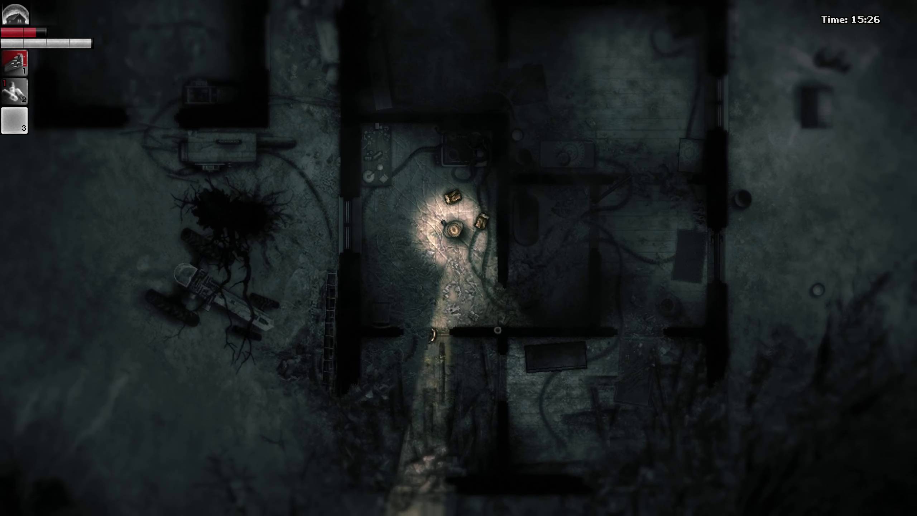
{"action": "key", "text": "s"}
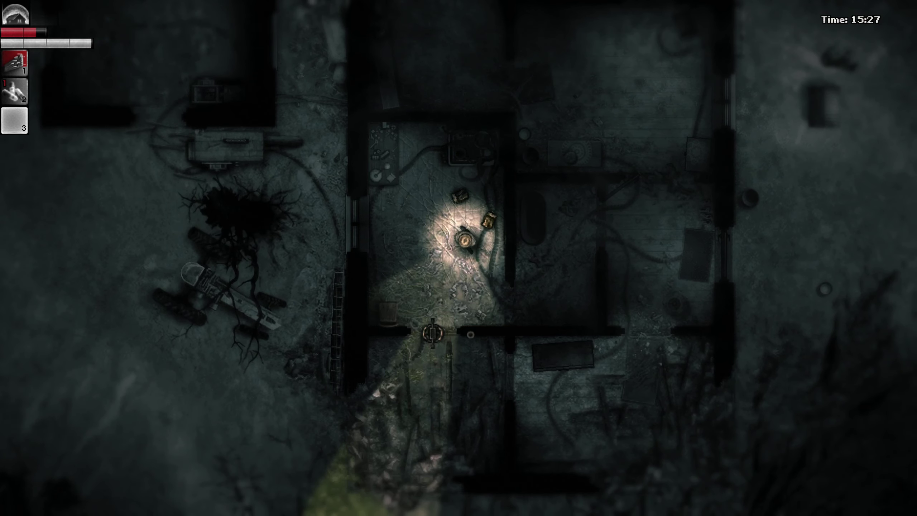
{"action": "key", "text": "w"}
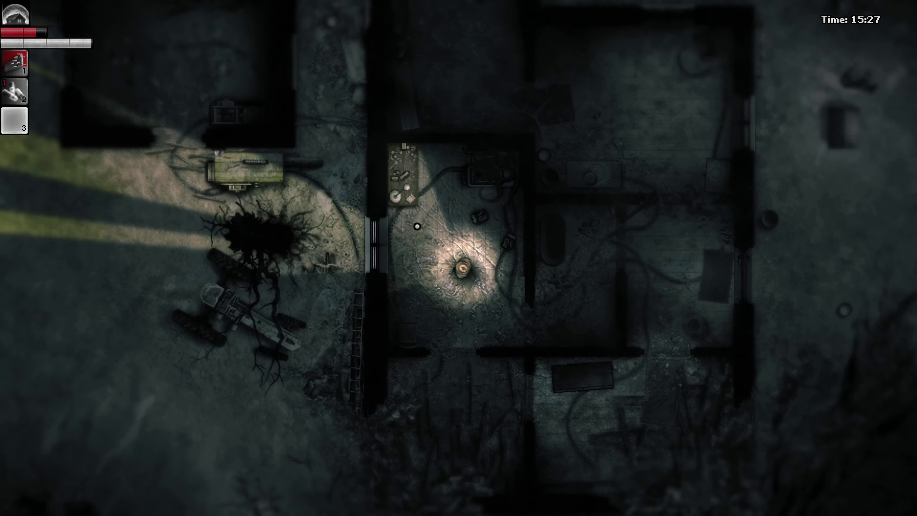
{"action": "key", "text": "Tab"}
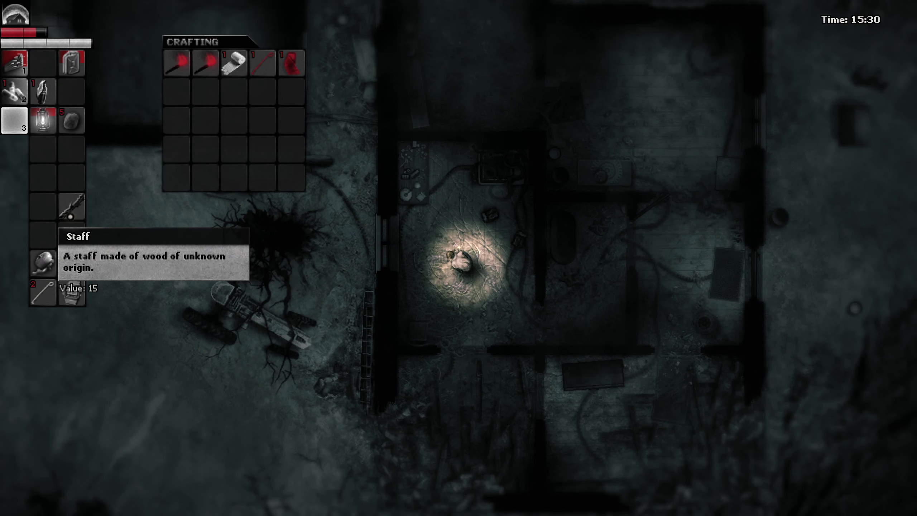
{"action": "key", "text": "Tab"}
{"action": "key", "text": "w"}
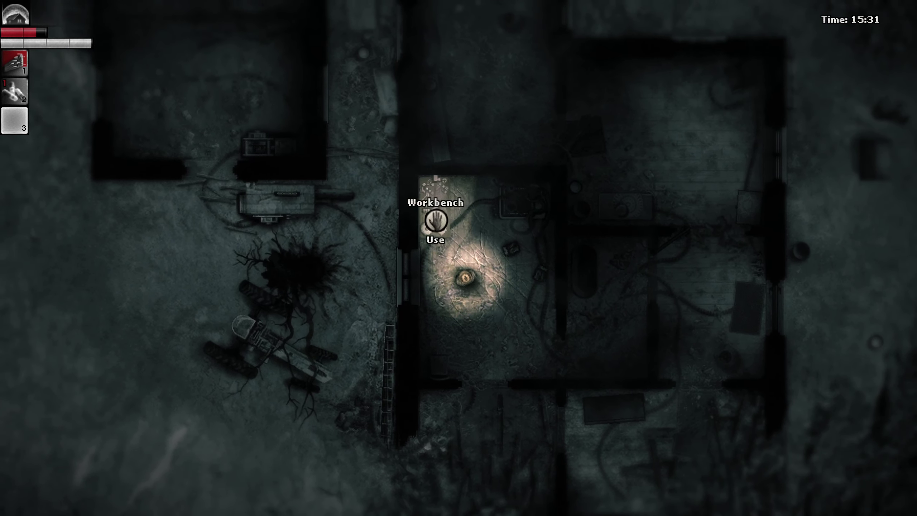
{"action": "key", "text": "e"}
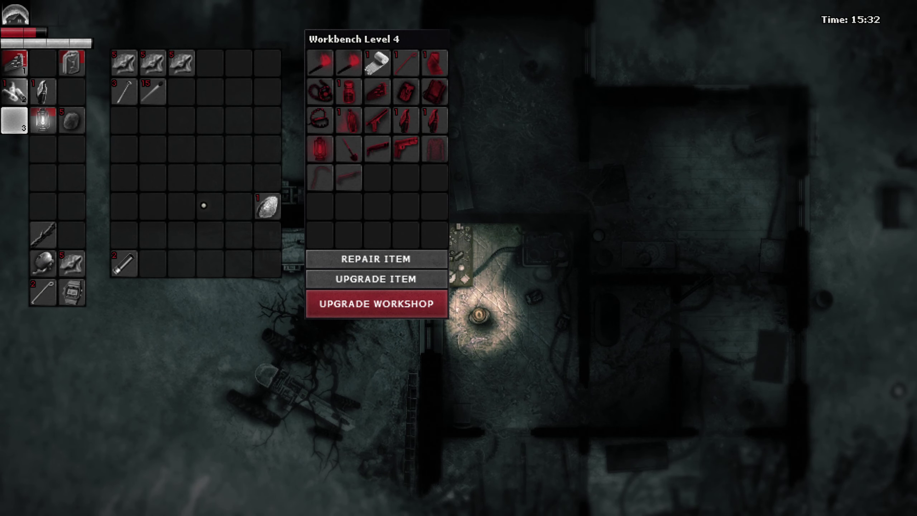
{"action": "key", "text": "Escape"}
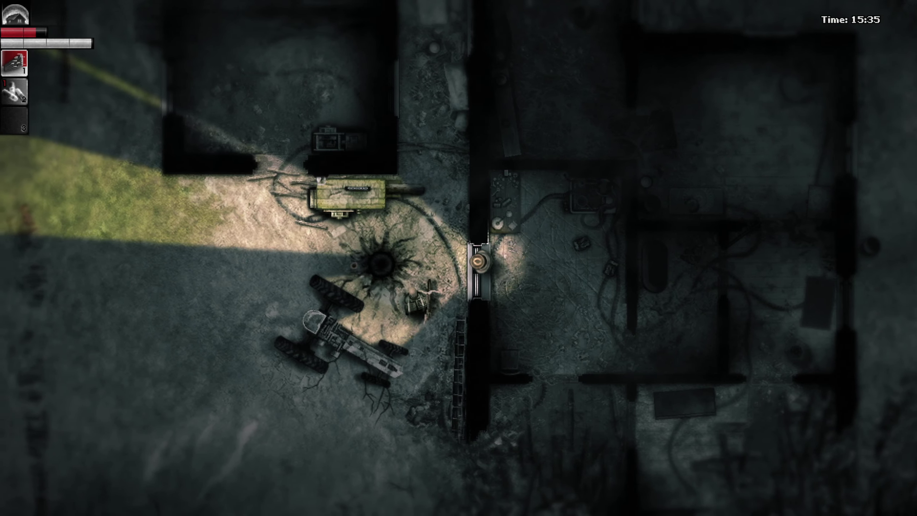
- Walk out of the building across the grass to the dead huge dog
{"action": "key", "text": "a"}
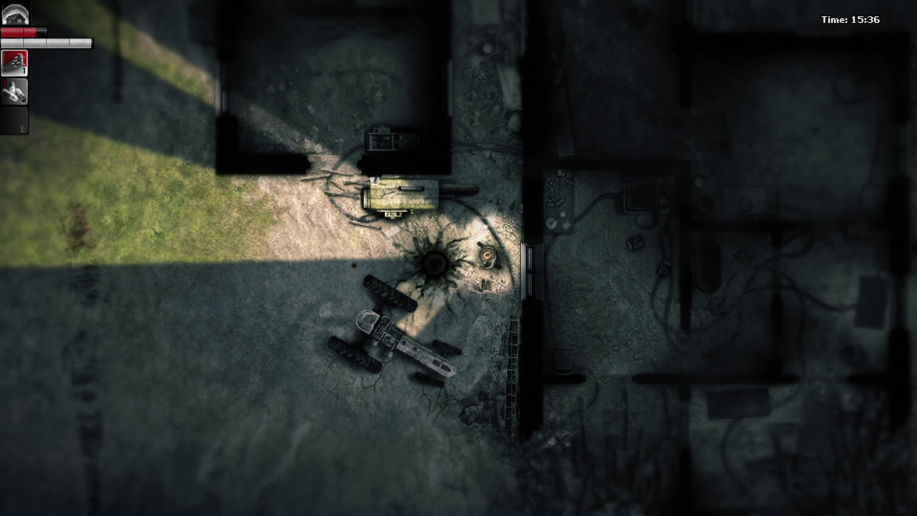
{"action": "key", "text": "a"}
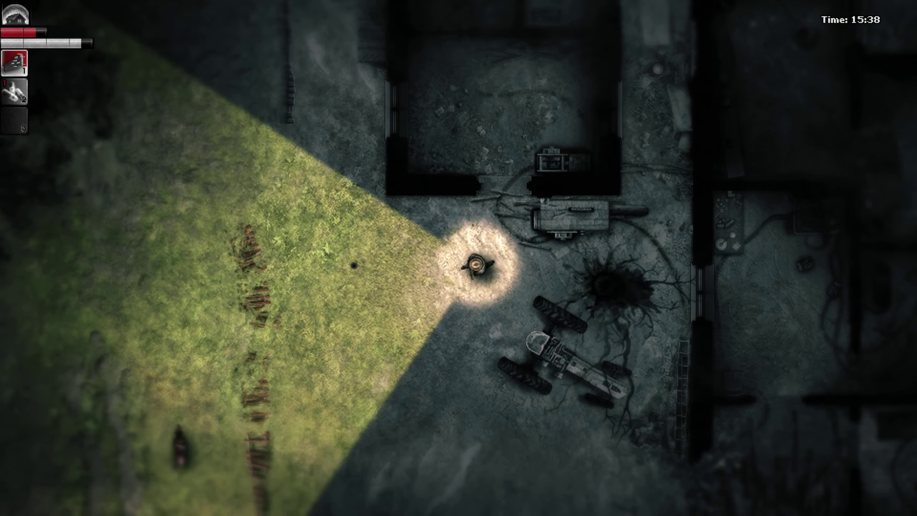
{"action": "key", "text": "a"}
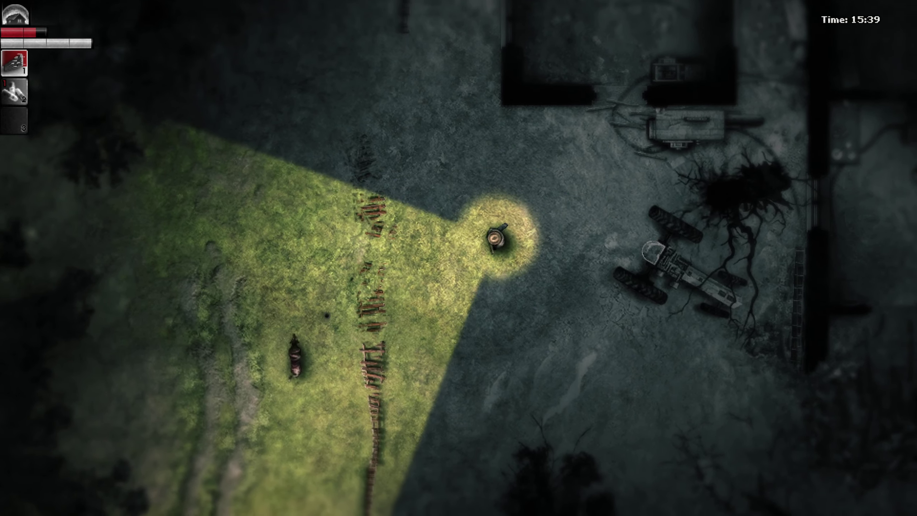
{"action": "key", "text": "a"}
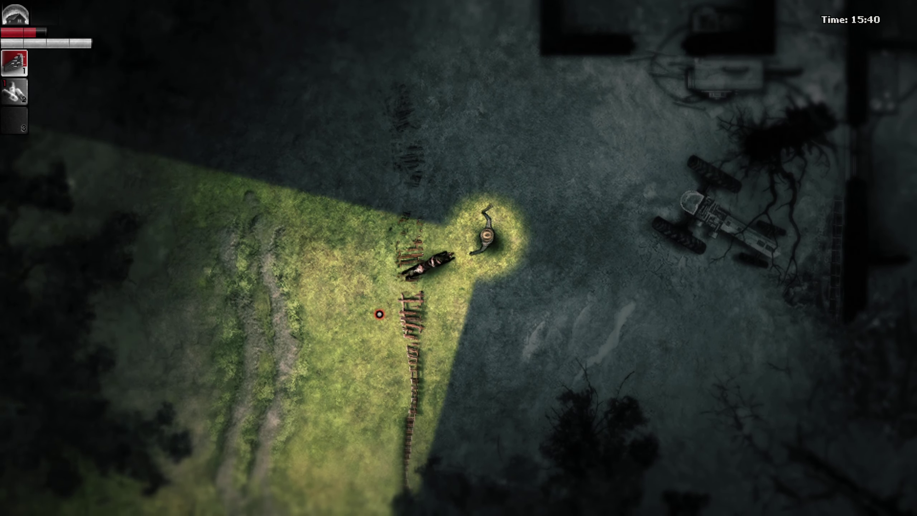
{"action": "key", "text": "a"}
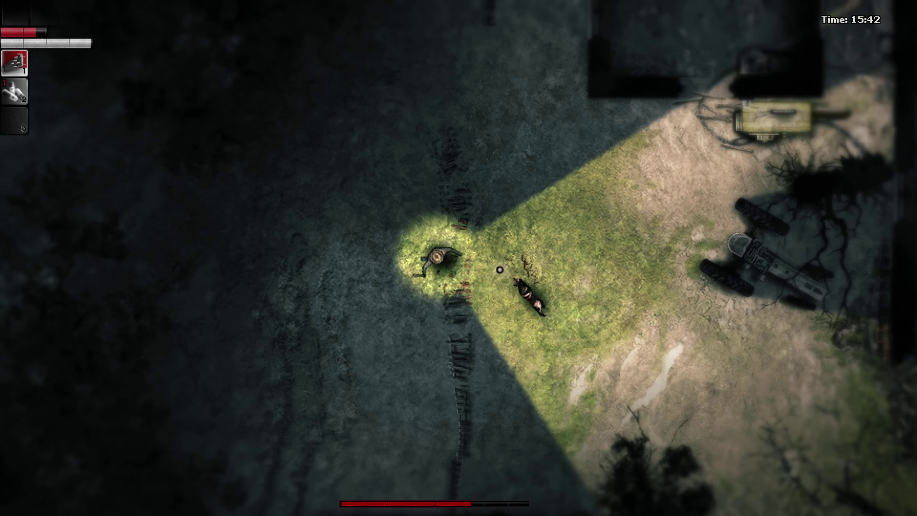
{"action": "key", "text": "s"}
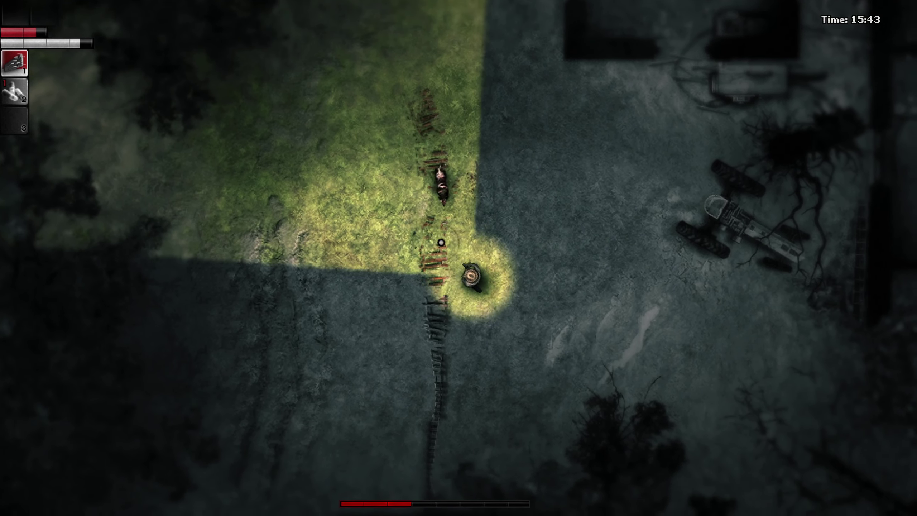
{"action": "key", "text": "s"}
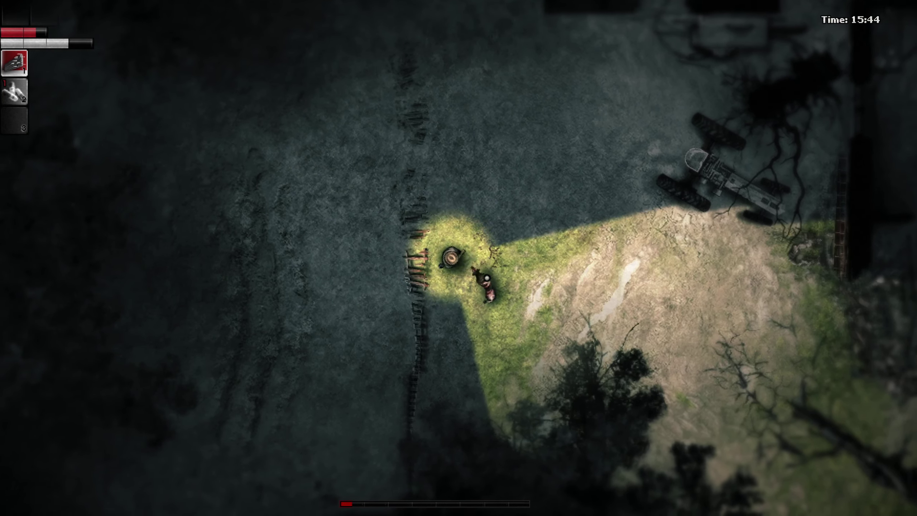
{"action": "key", "text": "w"}
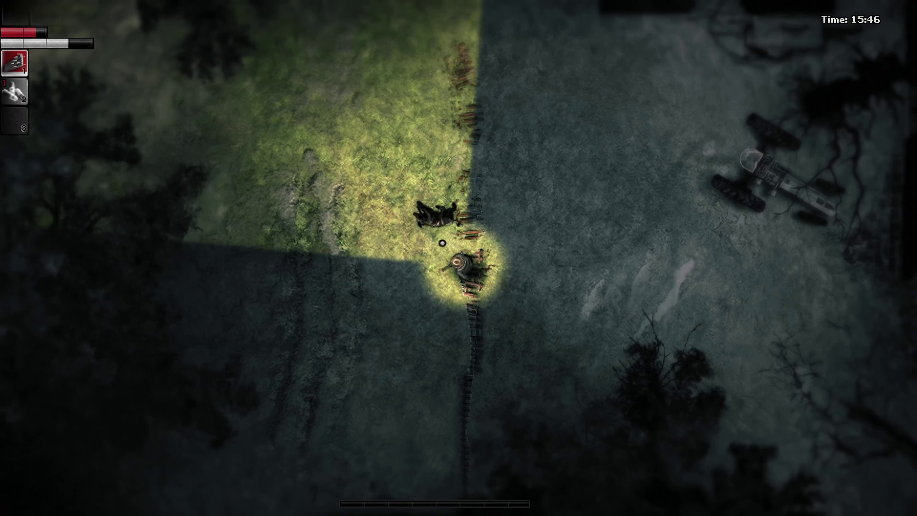
- Search the dog's remains, then head off toward the forest
{"action": "key", "text": "e"}
{"action": "key", "text": "Escape"}
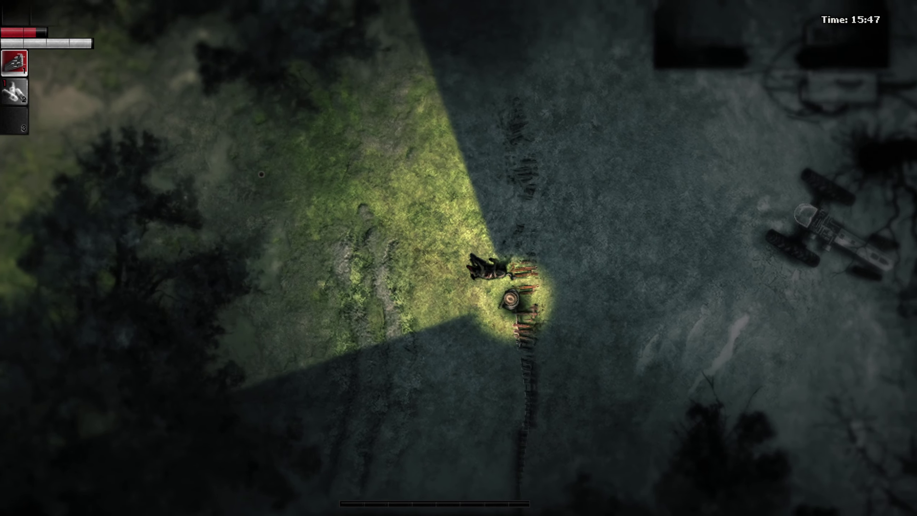
{"action": "key", "text": "s"}
{"action": "key", "text": "w"}
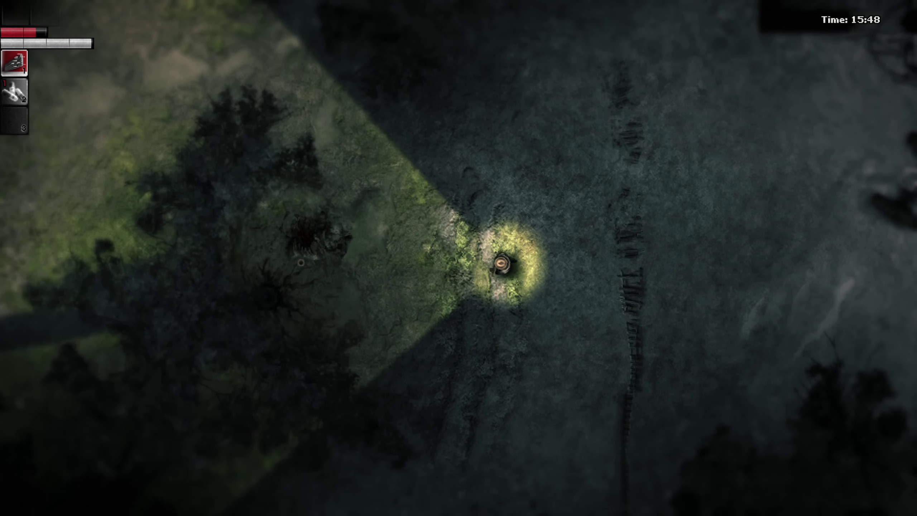
{"action": "key", "text": "a"}
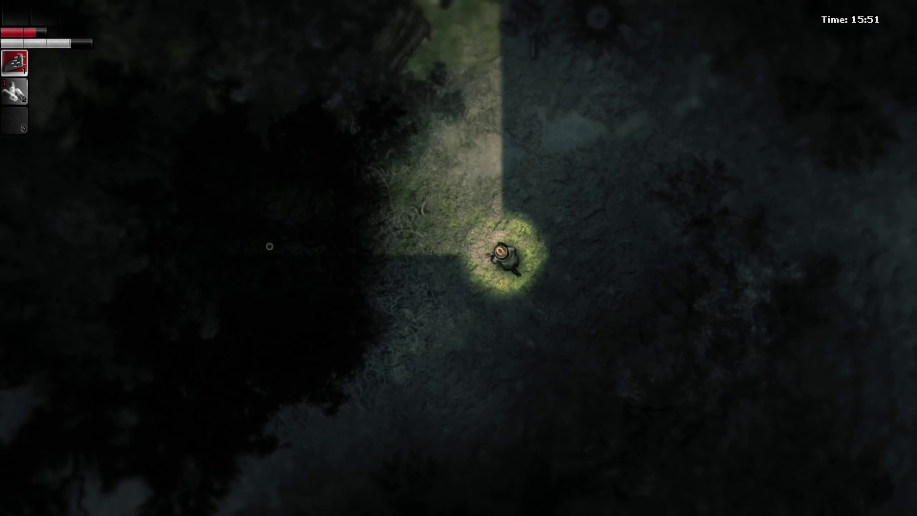
- Walk deeper into the forest and check the dead dog's remains
{"action": "key", "text": "w"}
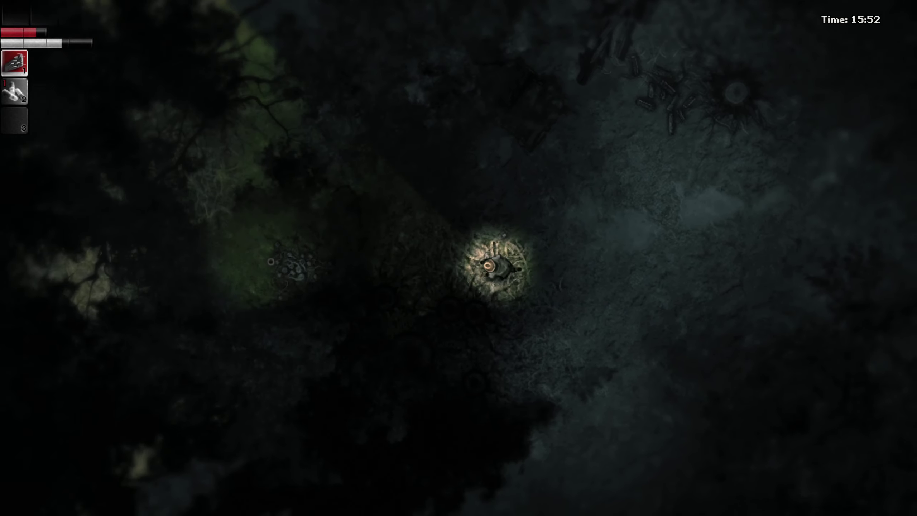
{"action": "key", "text": "w"}
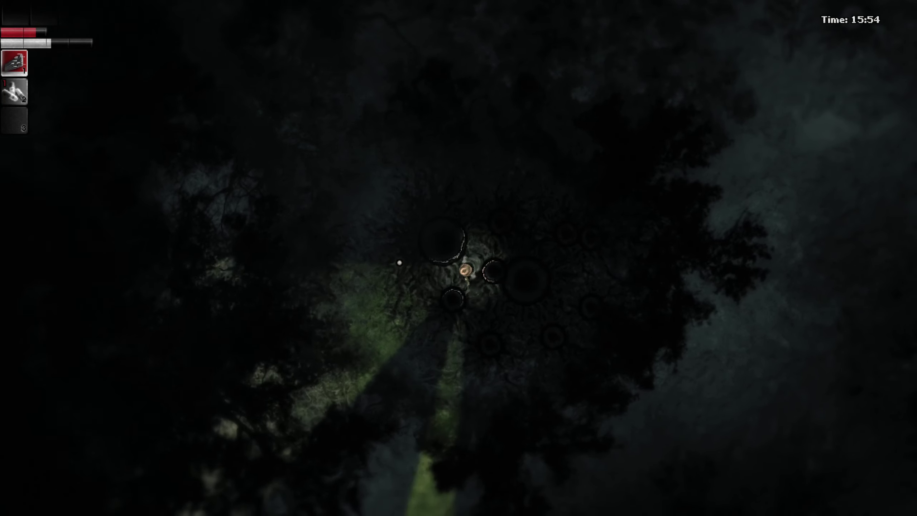
{"action": "key", "text": "w"}
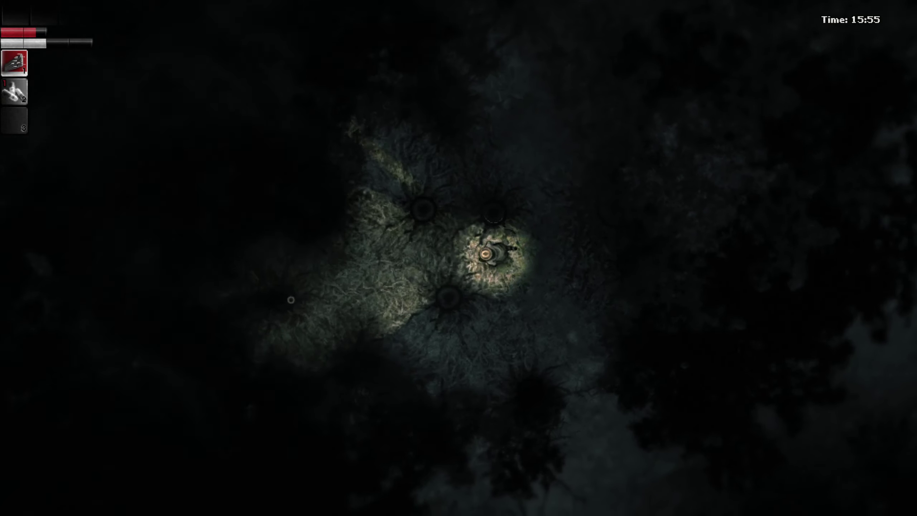
{"action": "key", "text": "w"}
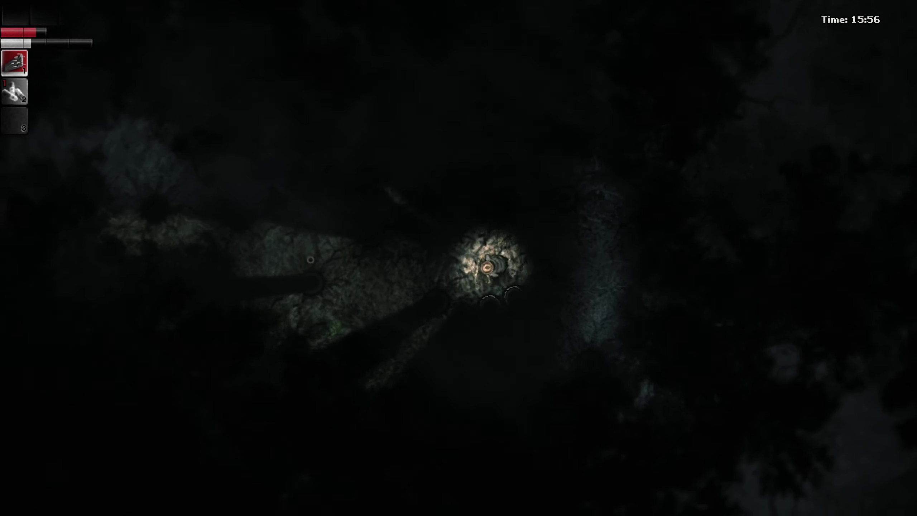
{"action": "key", "text": "w"}
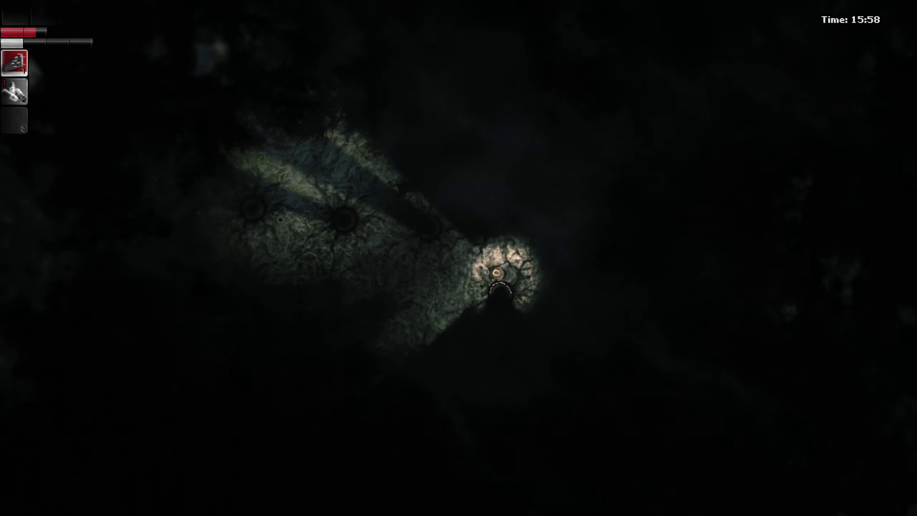
{"action": "key", "text": "w"}
{"action": "key", "text": "e"}
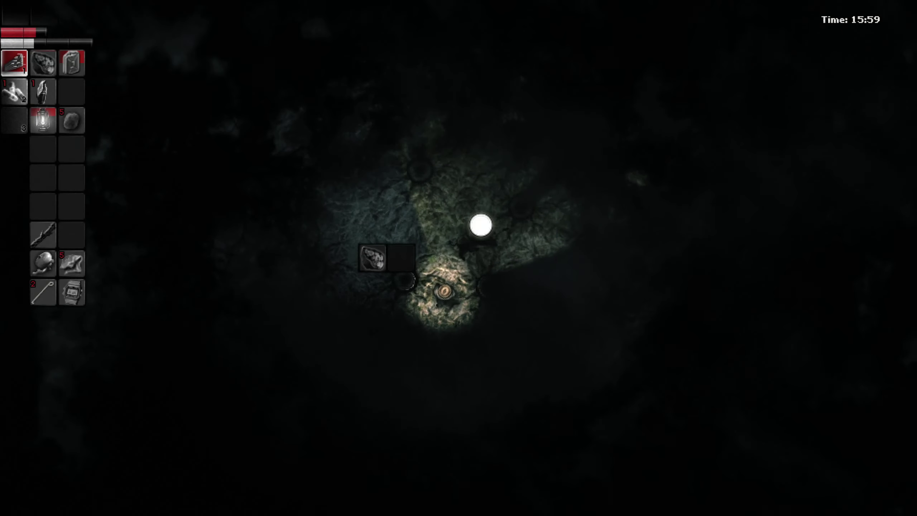
{"action": "key", "text": "Escape"}
- Lockpick the crate and take the gasoline, antidote and remaining item
{"action": "key", "text": "w"}
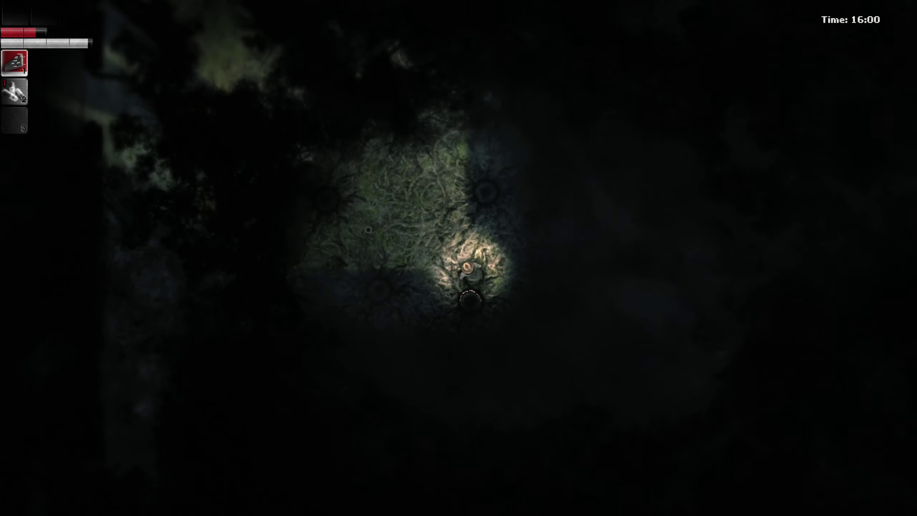
{"action": "key", "text": "w"}
{"action": "key", "text": "e"}
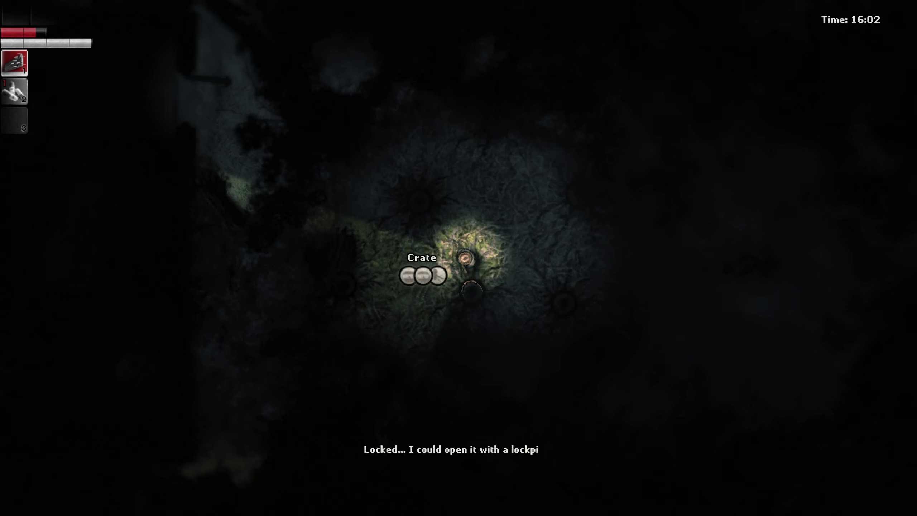
{"action": "key", "text": "e"}
{"action": "key", "text": "e"}
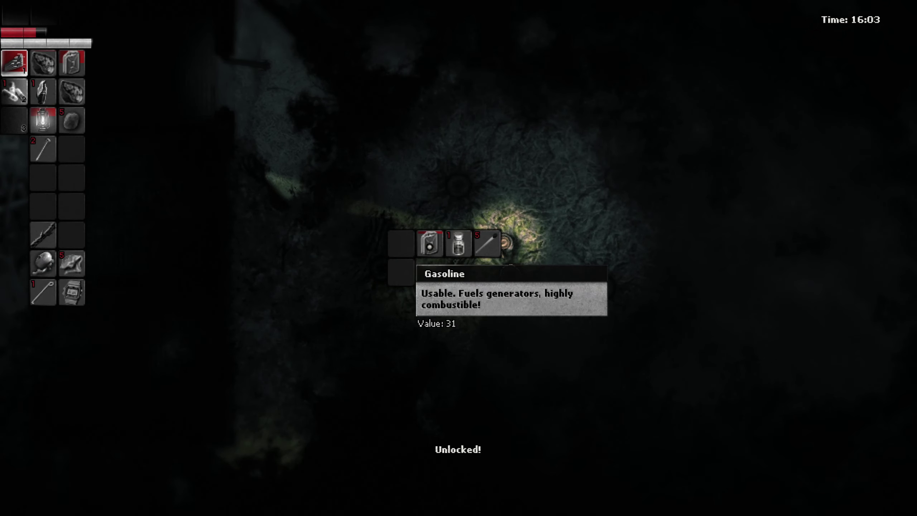
{"action": "double_click", "coordinate": [429, 244]}
{"action": "double_click", "coordinate": [458, 243]}
{"action": "double_click", "coordinate": [486, 243]}
{"action": "key", "text": "Escape"}
- Walk away from the crate toward the board on the ground
{"action": "key", "text": "w"}
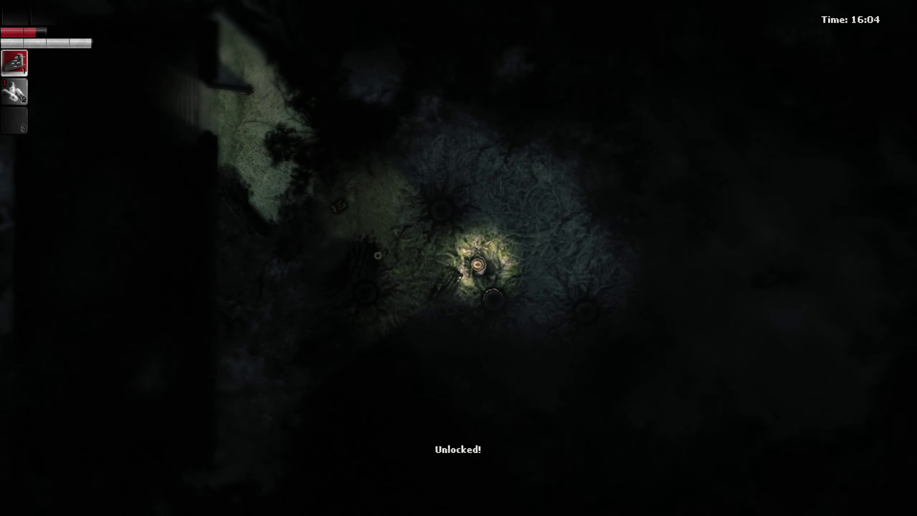
{"action": "key", "text": "s"}
{"action": "key", "text": "a"}
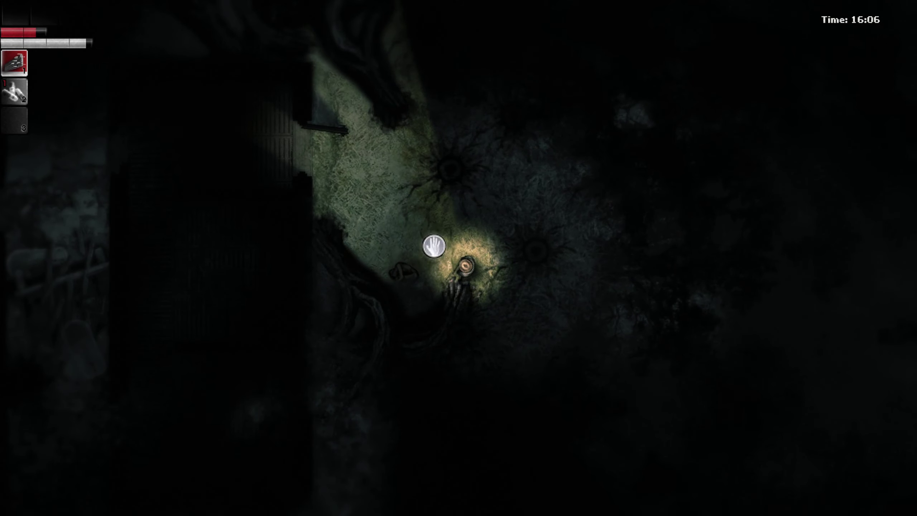
- Search the body, then walk back through the dark forest to the grassy clearing
{"action": "key", "text": "e"}
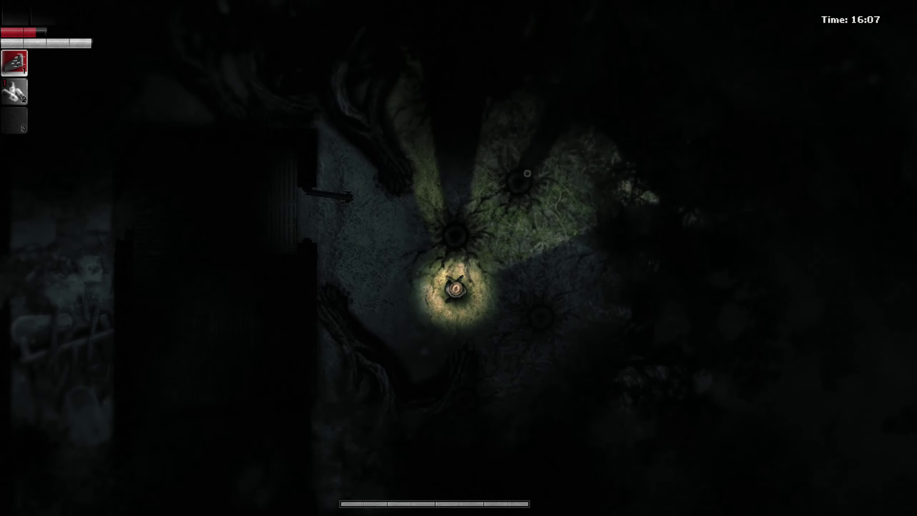
{"action": "key", "text": "w"}
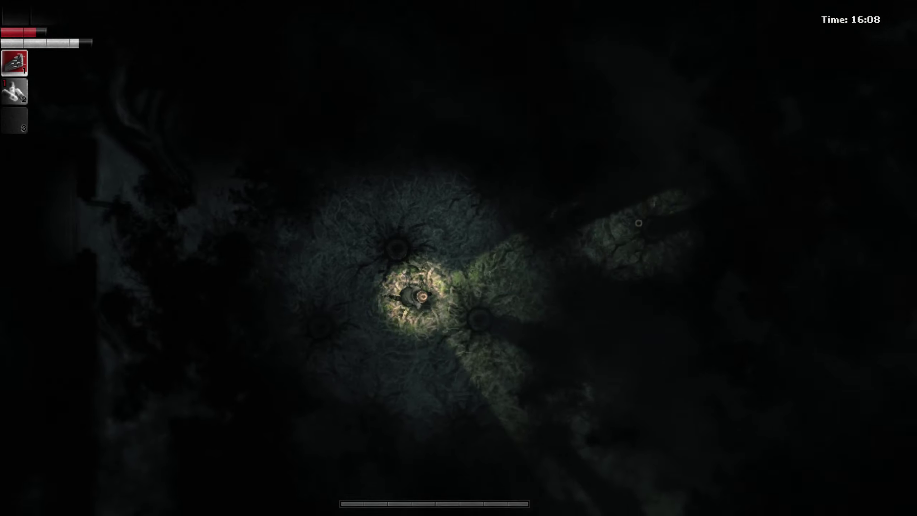
{"action": "key", "text": "w"}
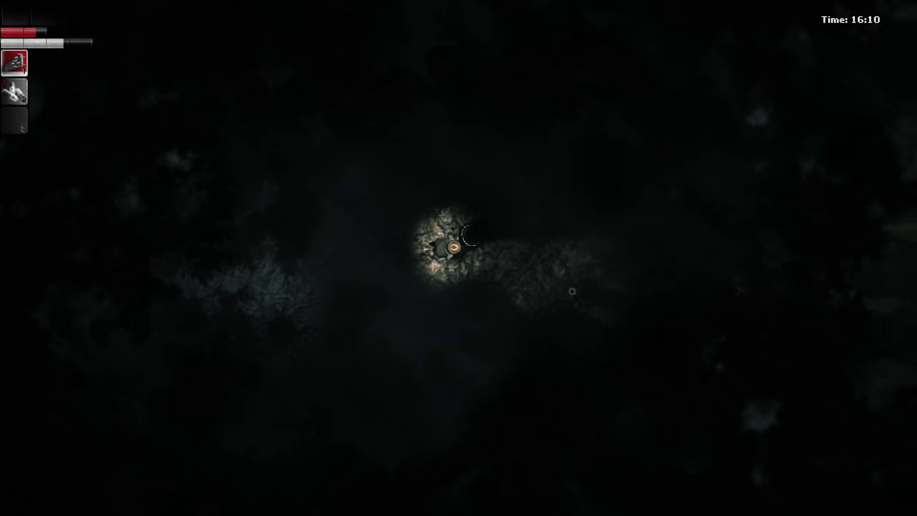
{"action": "key", "text": "w"}
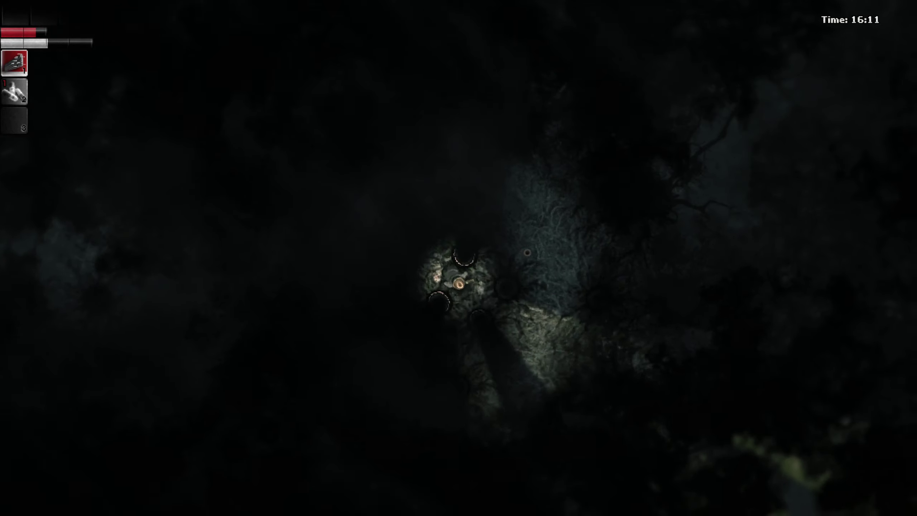
{"action": "key", "text": "w"}
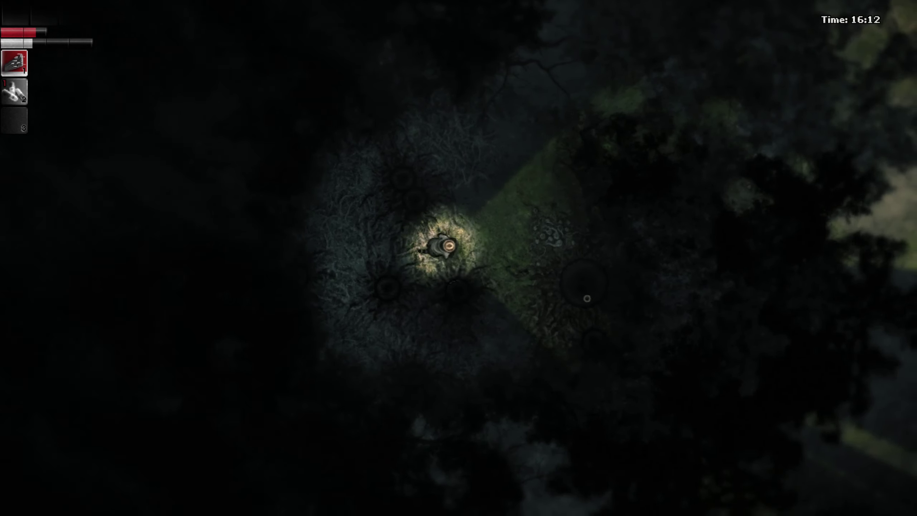
{"action": "key", "text": "w"}
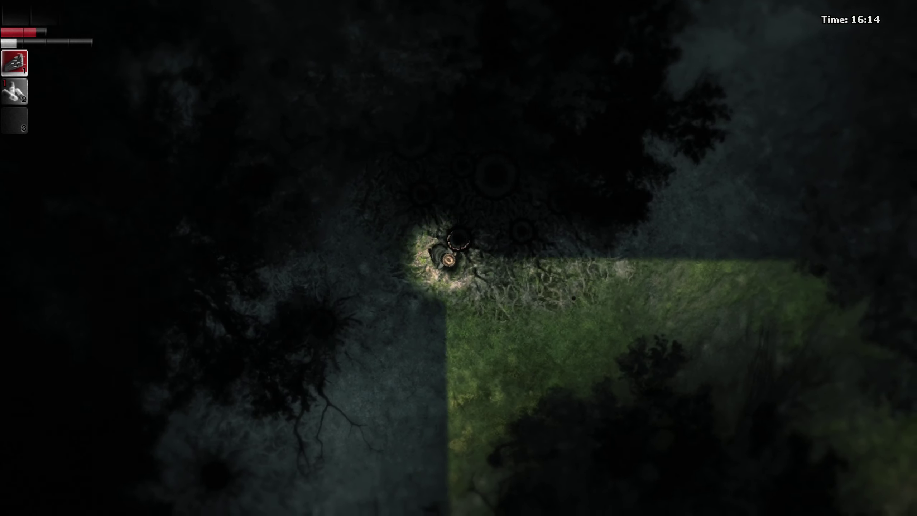
{"action": "key", "text": "w"}
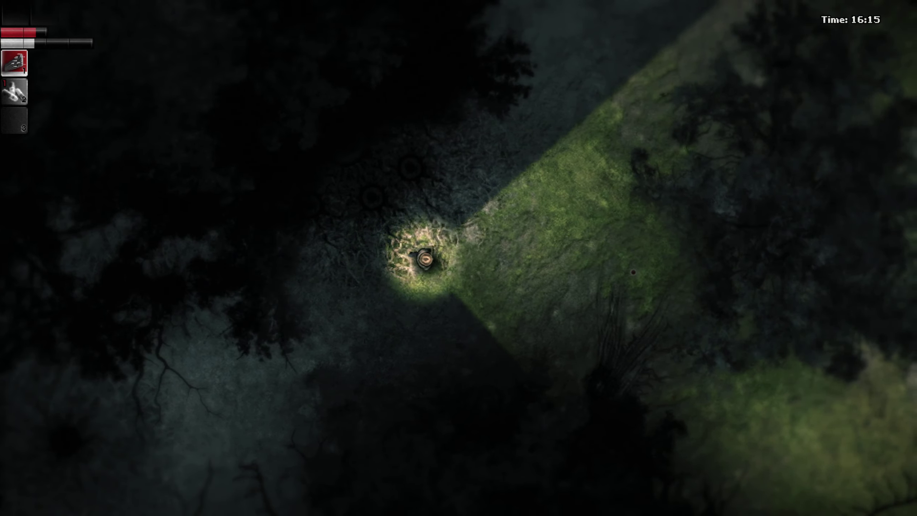
- Continue past the dead tree, fence and tractor up to the wood logs pile
{"action": "key", "text": "d"}
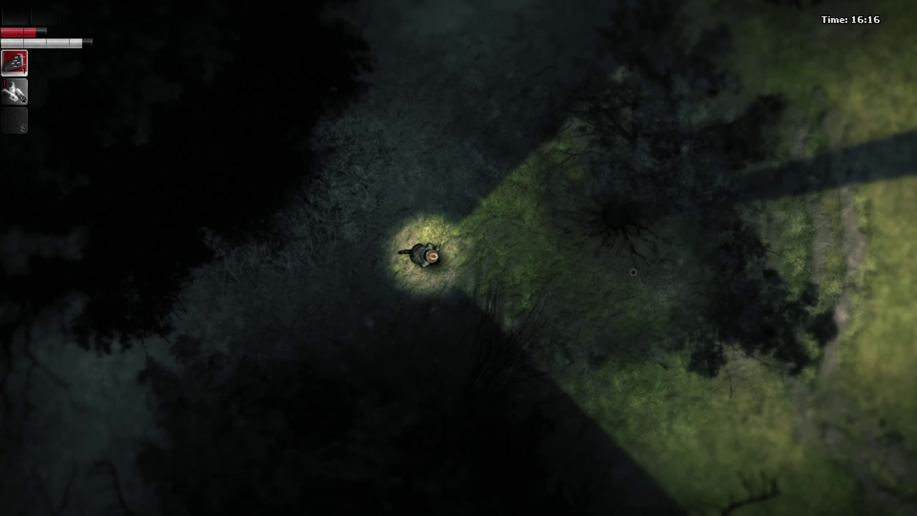
{"action": "key", "text": "w"}
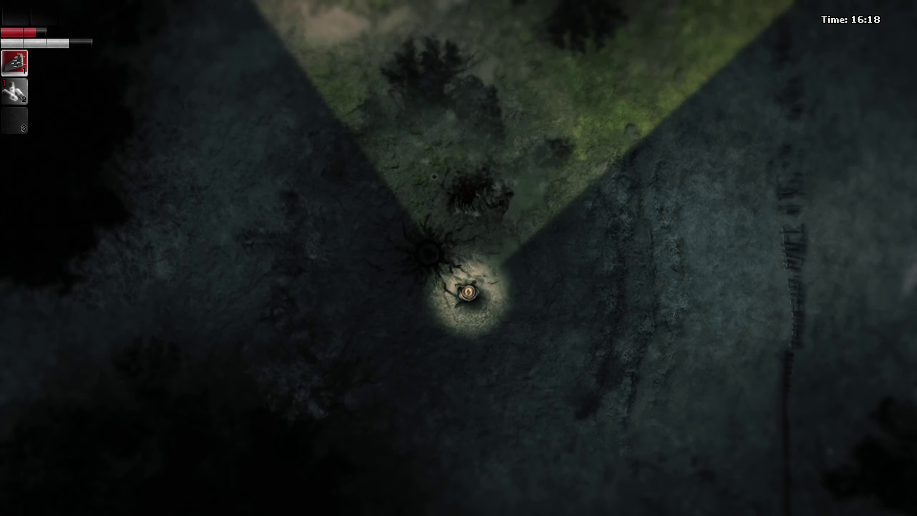
{"action": "key", "text": "w"}
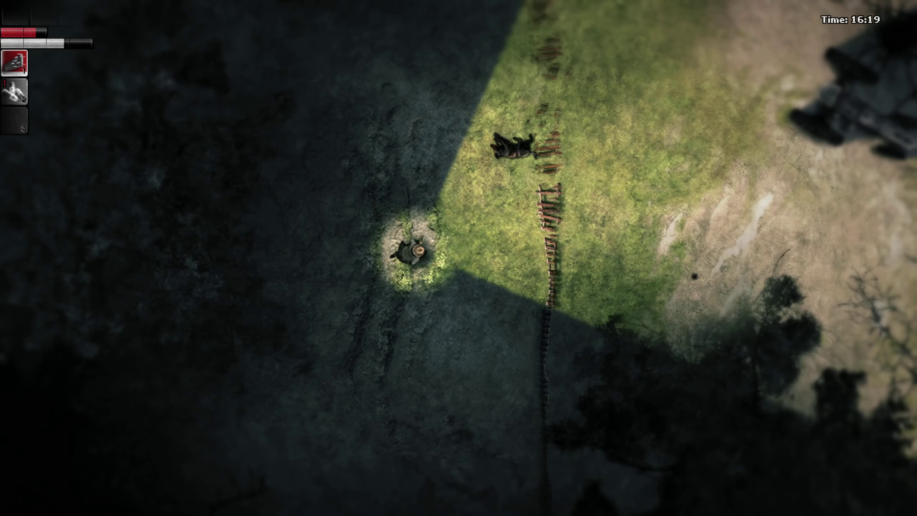
{"action": "key", "text": "d"}
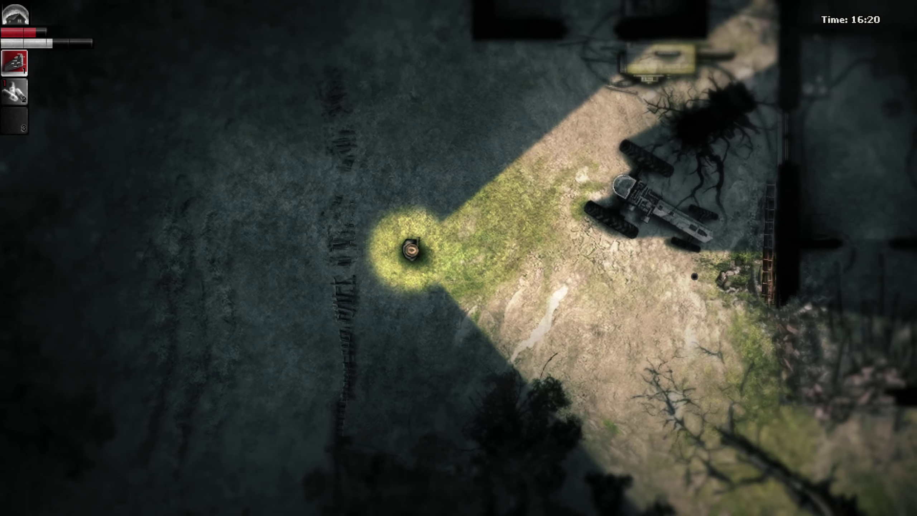
{"action": "key", "text": "a"}
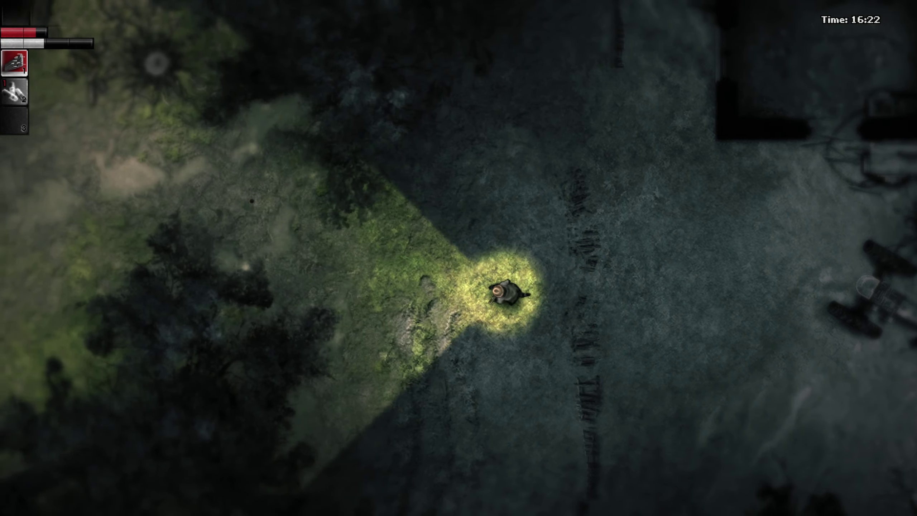
{"action": "key", "text": "w"}
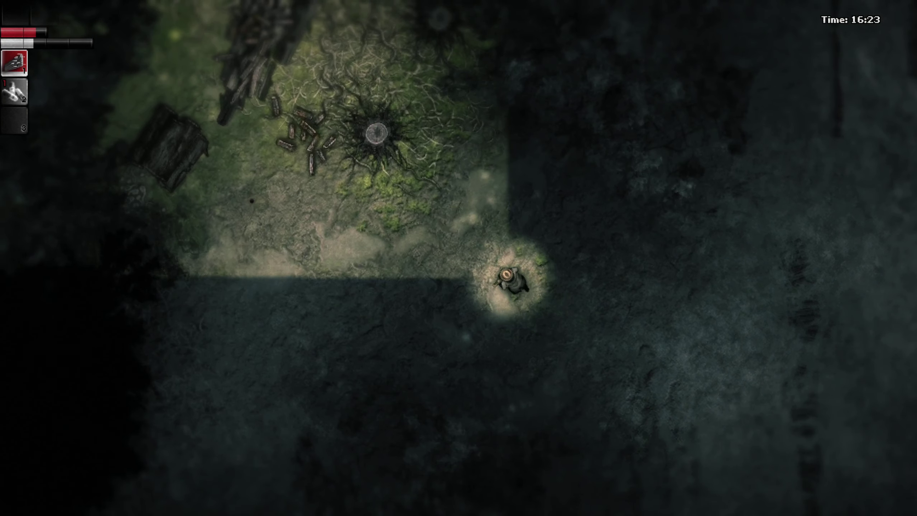
{"action": "key", "text": "w"}
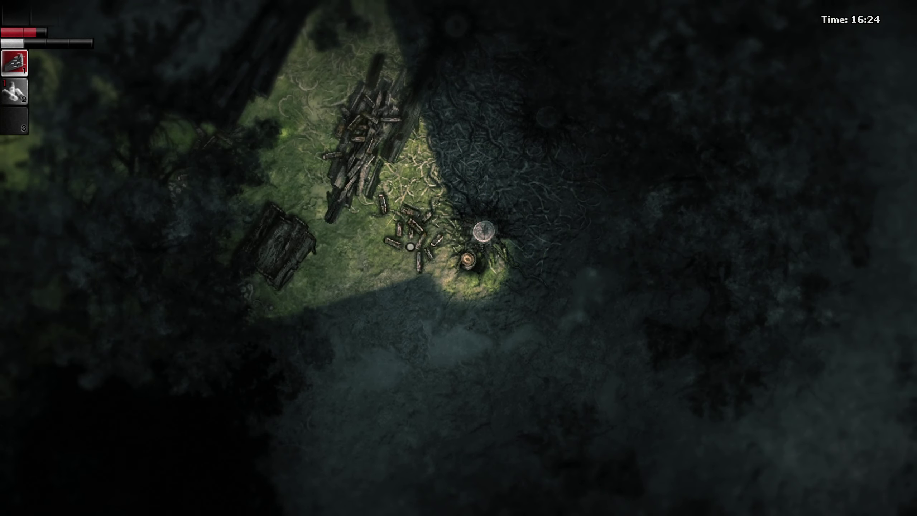
- Search the two log piles and take the nails from the second one
{"action": "key", "text": "e"}
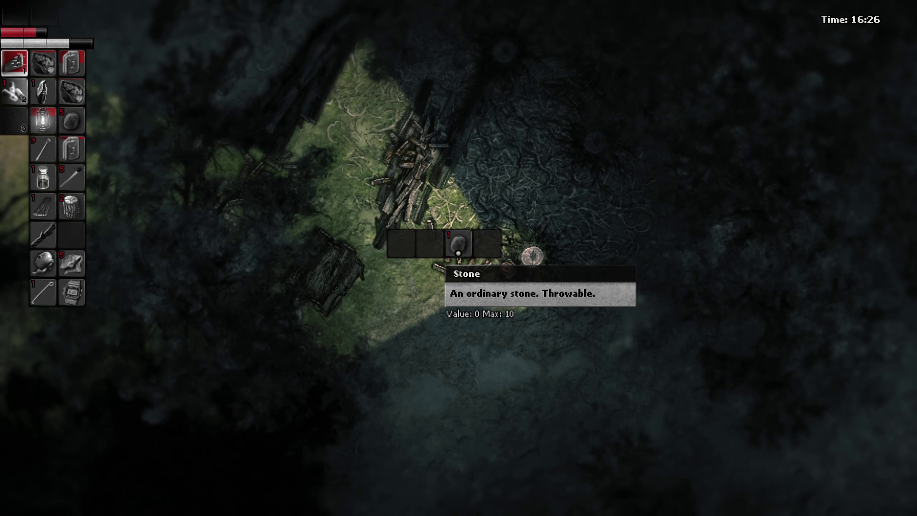
{"action": "key", "text": "e"}
{"action": "key", "text": "s"}
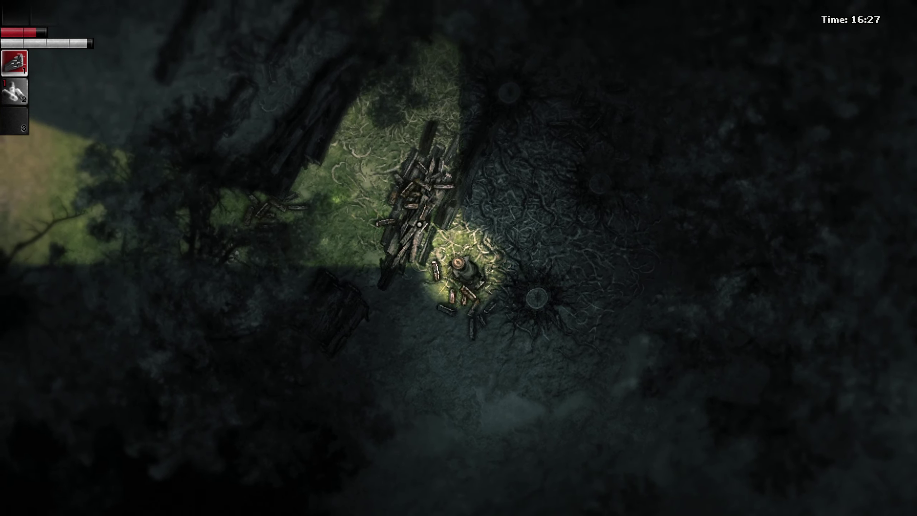
{"action": "key", "text": "e"}
{"action": "left_click", "coordinate": [405, 243]}
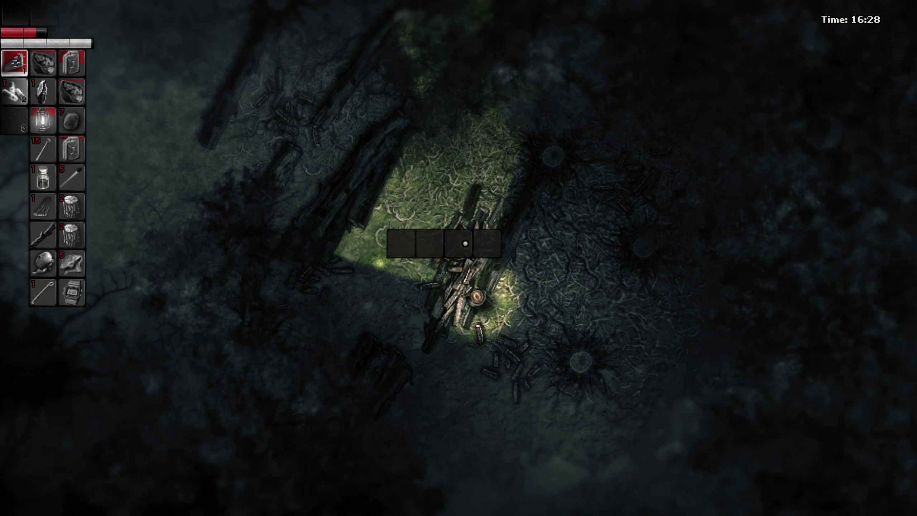
{"action": "key", "text": "e"}
- Walk back toward the cabin and the saw beside it
{"action": "key", "text": "d"}
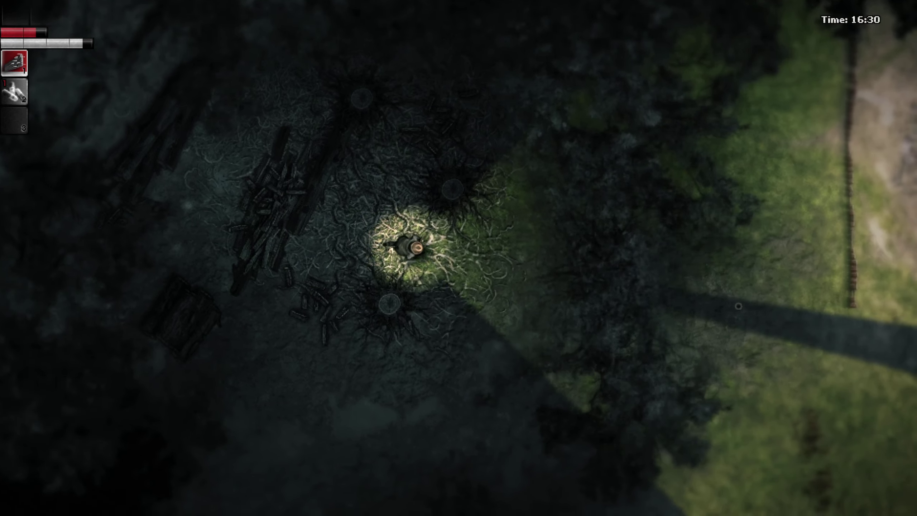
{"action": "key", "text": "d"}
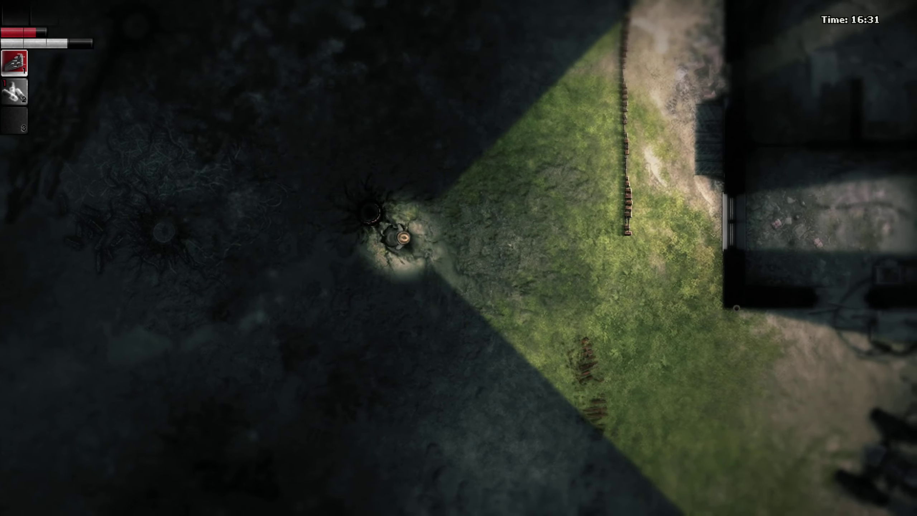
{"action": "key", "text": "d"}
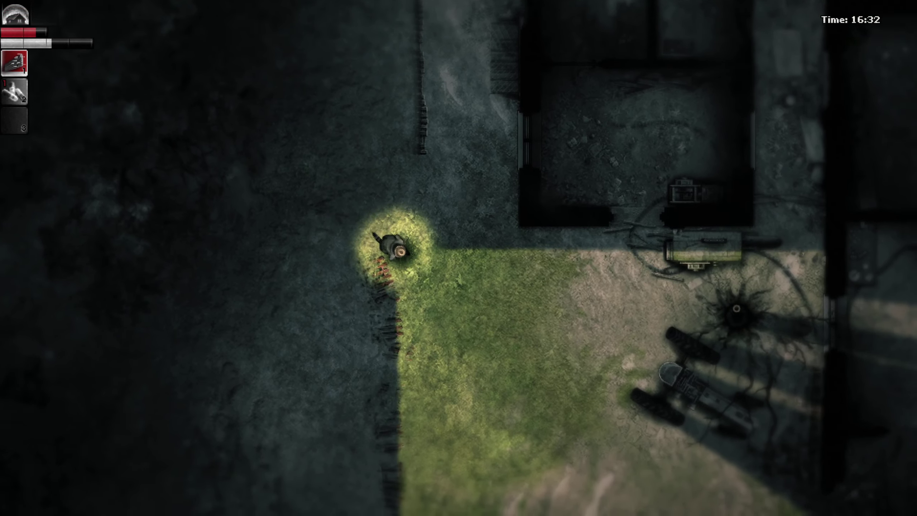
{"action": "key", "text": "d"}
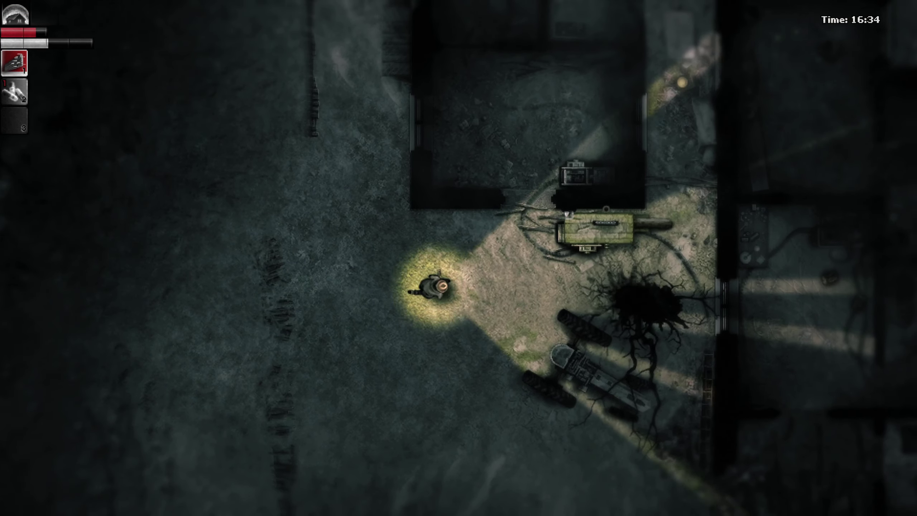
- Load both wood log stacks into the saw to make planks
{"action": "key", "text": "d"}
{"action": "key", "text": "e"}
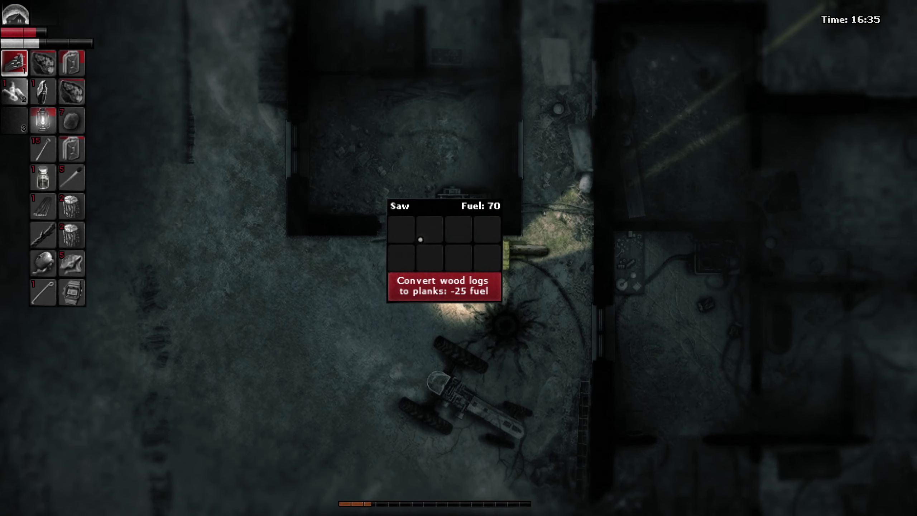
{"action": "double_click", "coordinate": [70, 207]}
{"action": "double_click", "coordinate": [71, 236]}
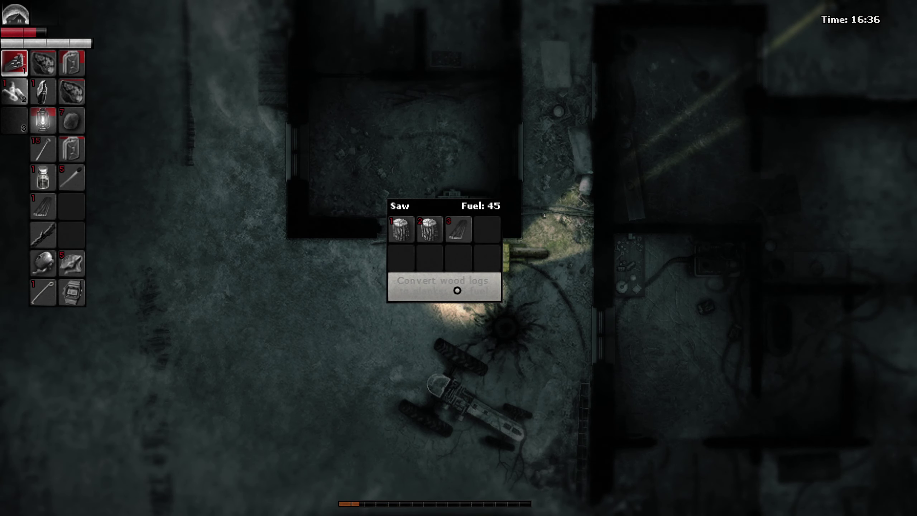
{"action": "key", "text": "Escape"}
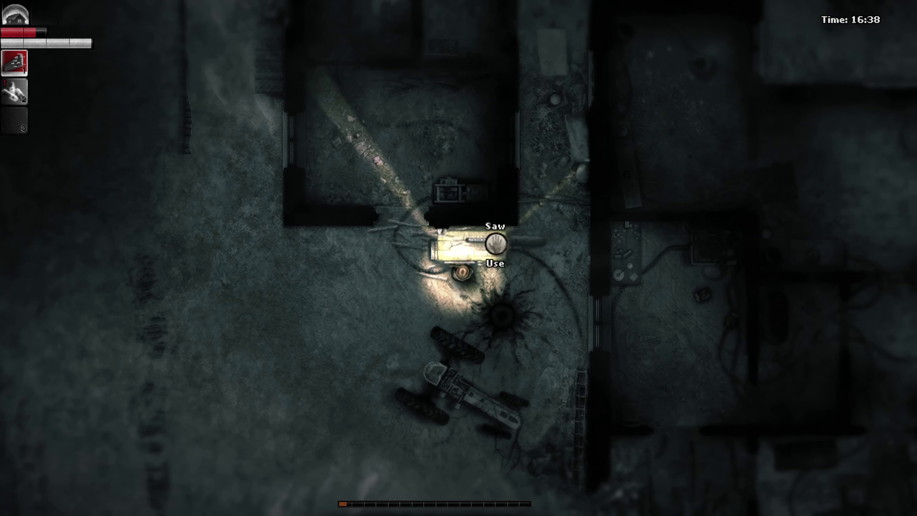
- Go to the generator room, check the inventory and start switching on the generator
{"action": "key", "text": "s"}
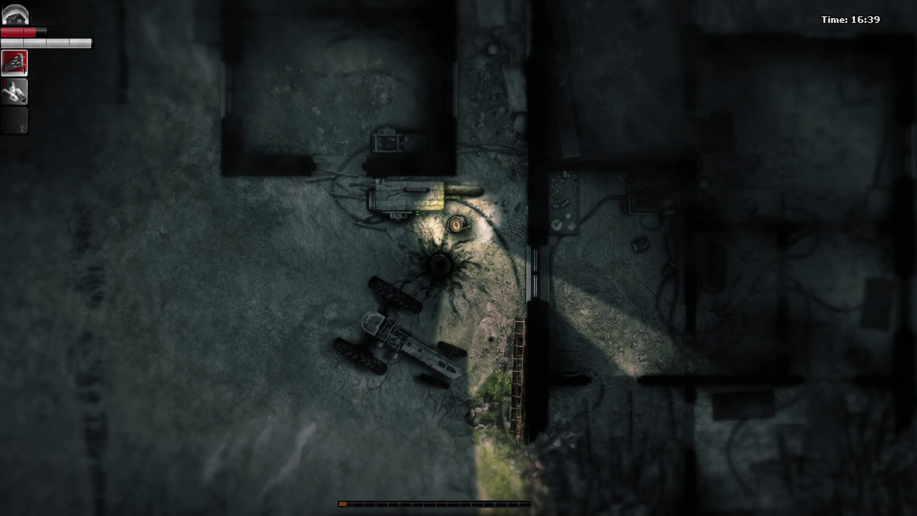
{"action": "key", "text": "w"}
{"action": "key", "text": "a"}
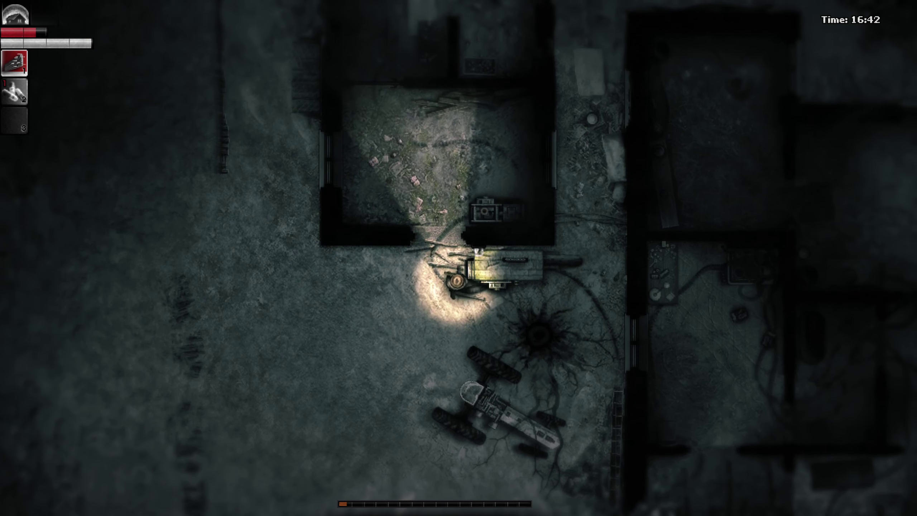
{"action": "key", "text": "w"}
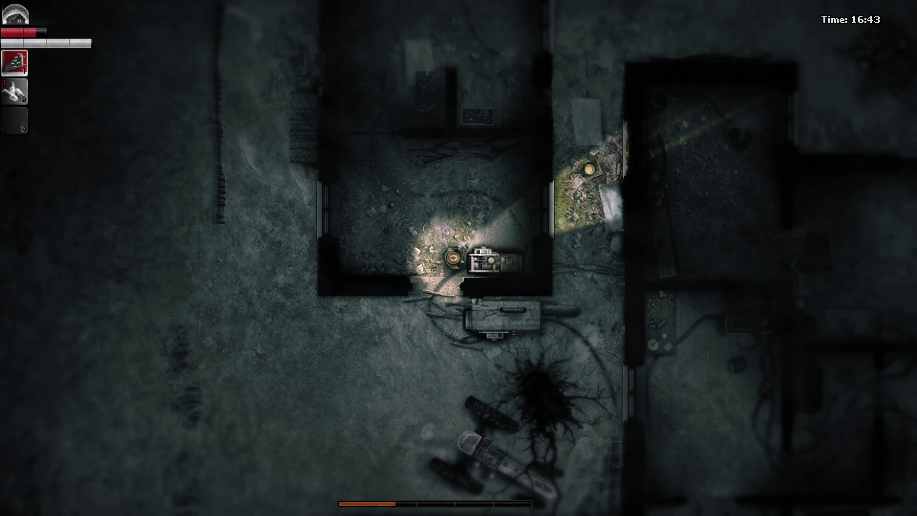
{"action": "key", "text": "Tab"}
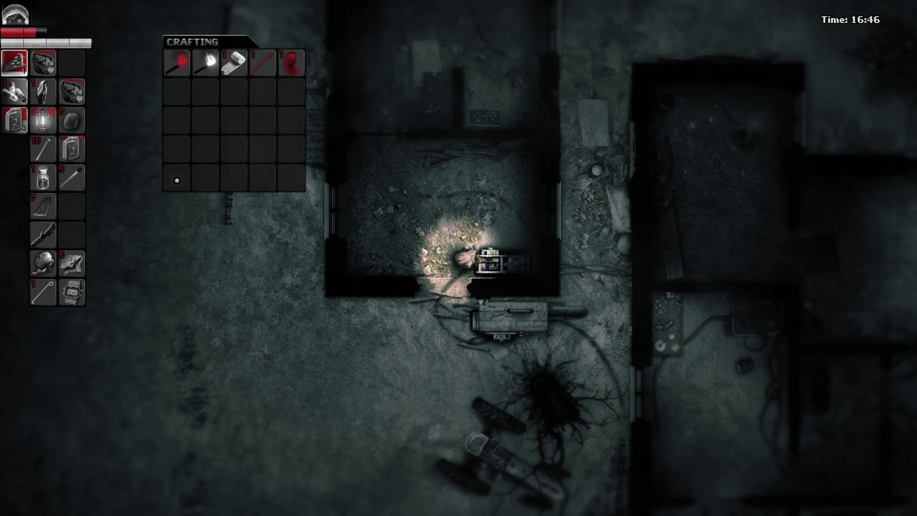
{"action": "key", "text": "Tab"}
{"action": "key", "text": "e"}
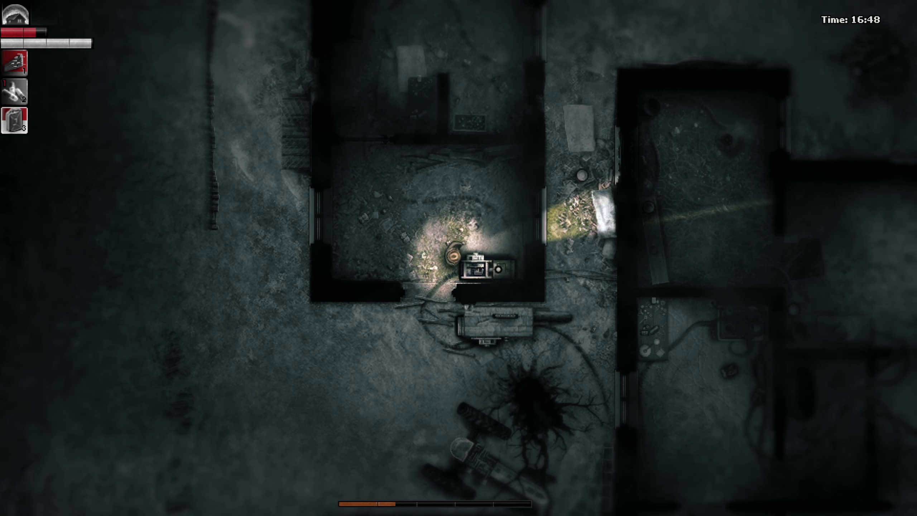
- Recheck the saw's fuel panel, then return and switch on the generator
{"action": "key", "text": "s"}
{"action": "scroll", "coordinate": [498, 280], "scroll_direction": "down", "scroll_amount": 1}
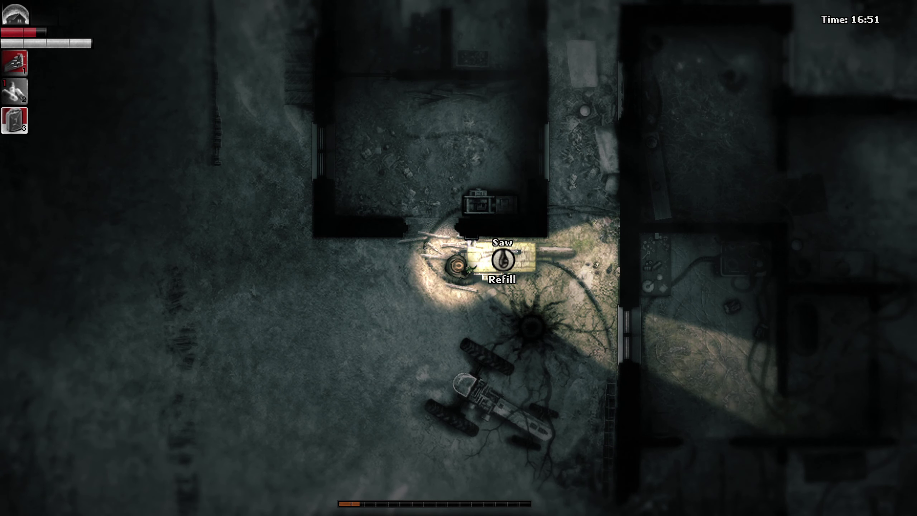
{"action": "key", "text": "e"}
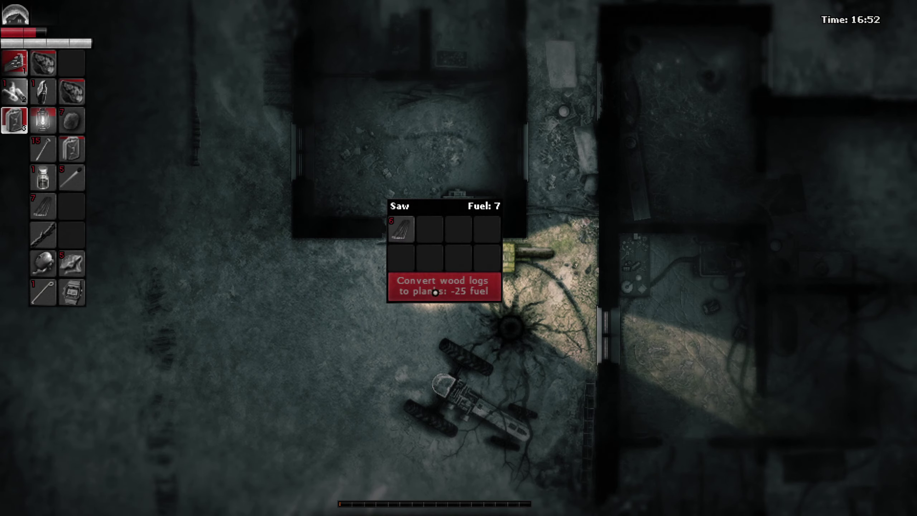
{"action": "key", "text": "Escape"}
{"action": "key", "text": "w"}
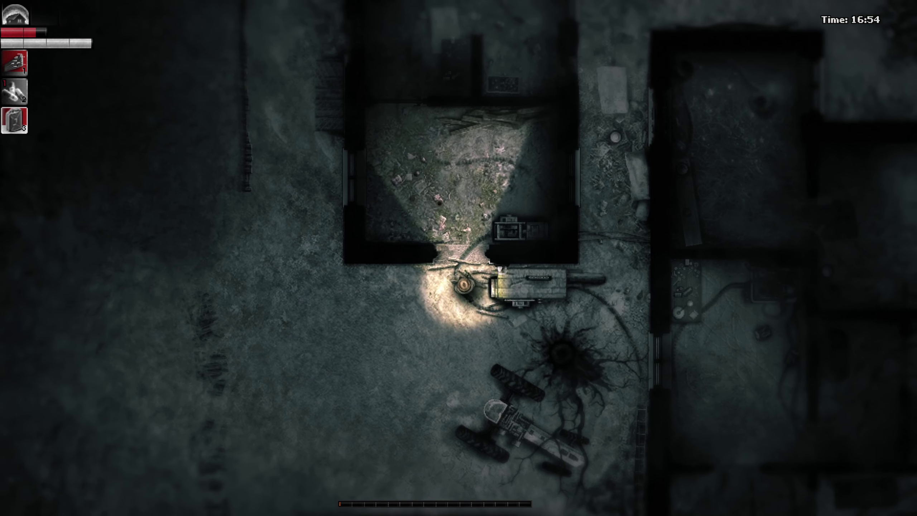
{"action": "key", "text": "e"}
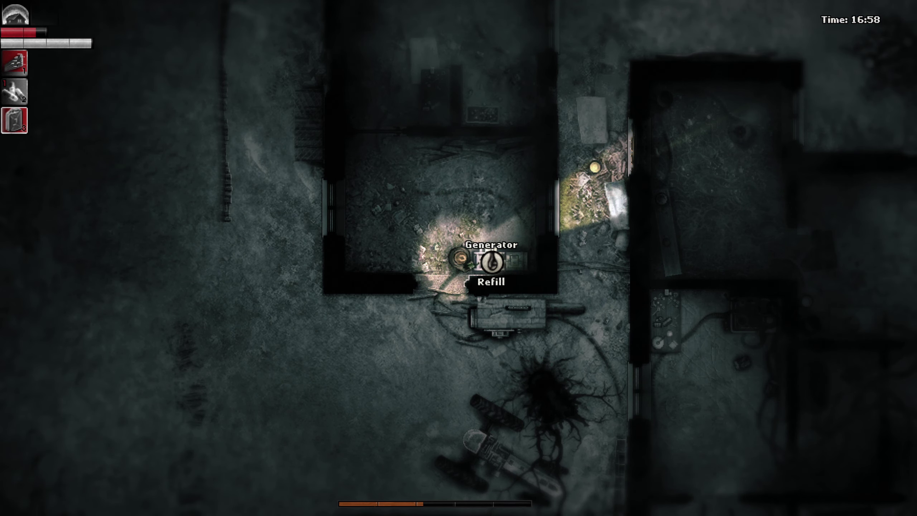
- Pour gasoline into the generator and harvest the odd-looking mushroom
{"action": "key", "text": "e"}
{"action": "key", "text": "a"}
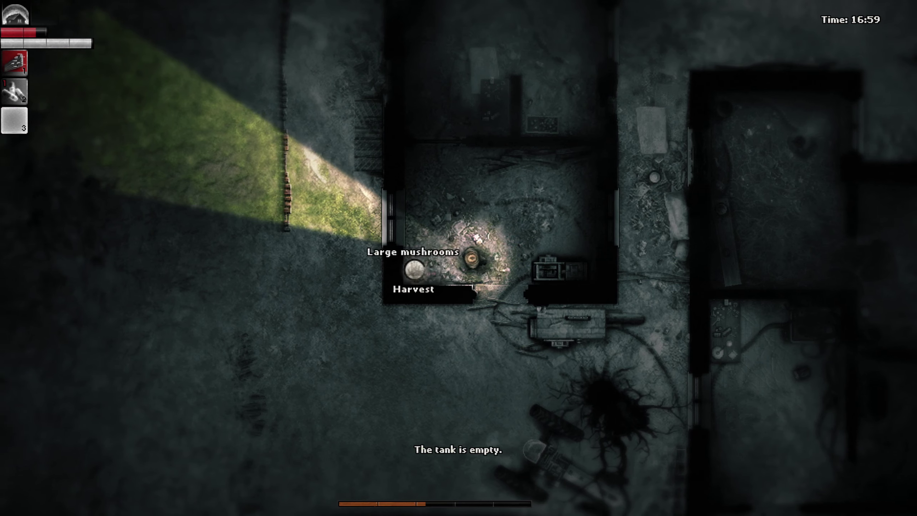
{"action": "key", "text": "e"}
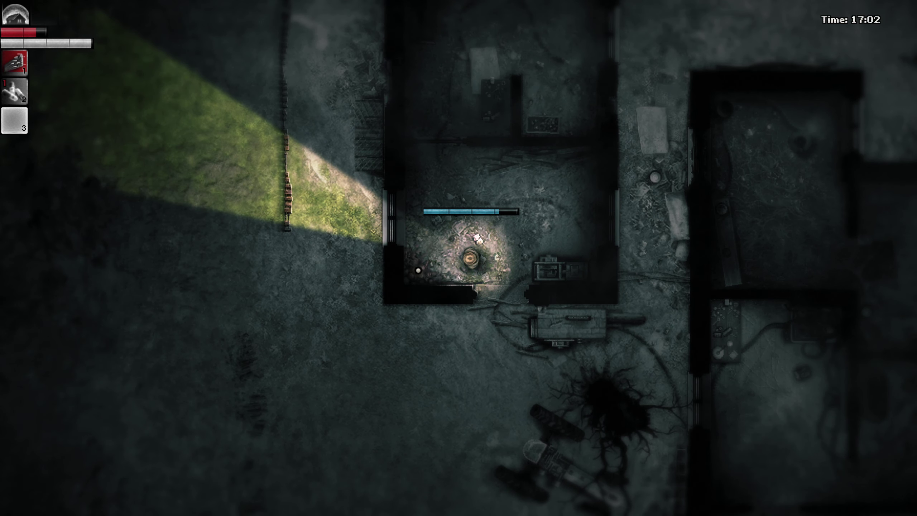
- Walk to the workshop and stash items in the workbench storage
{"action": "key", "text": "s"}
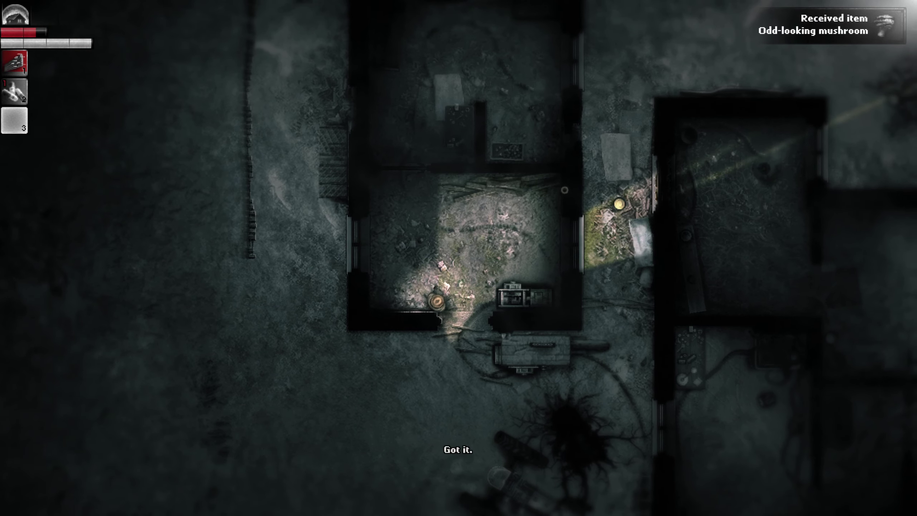
{"action": "key", "text": "d"}
{"action": "key", "text": "d"}
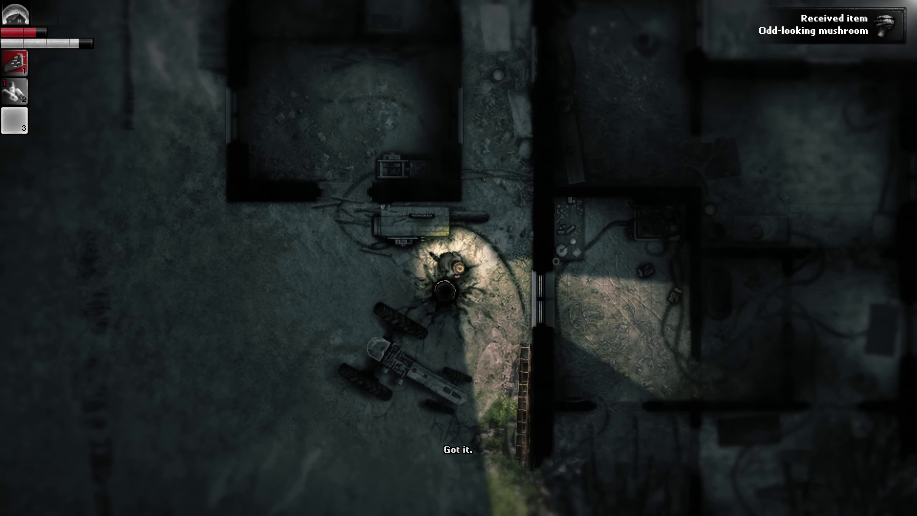
{"action": "key", "text": "d"}
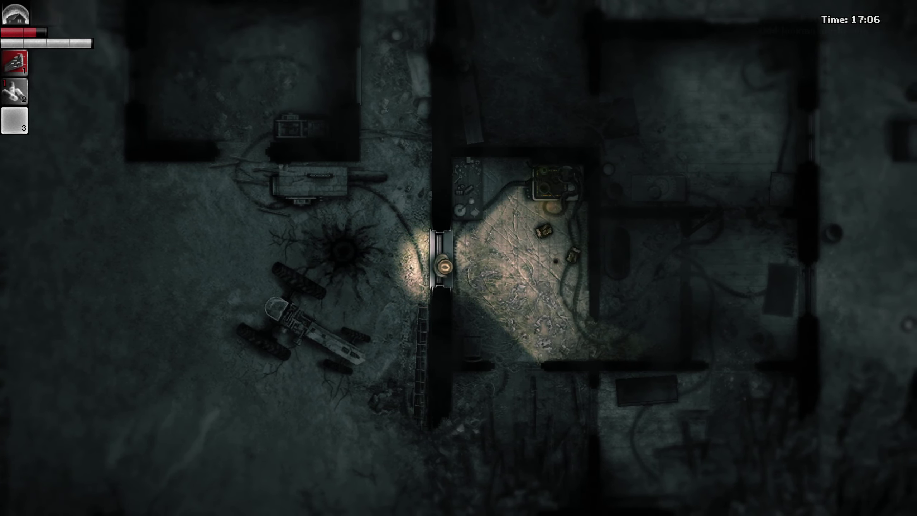
{"action": "key", "text": "w"}
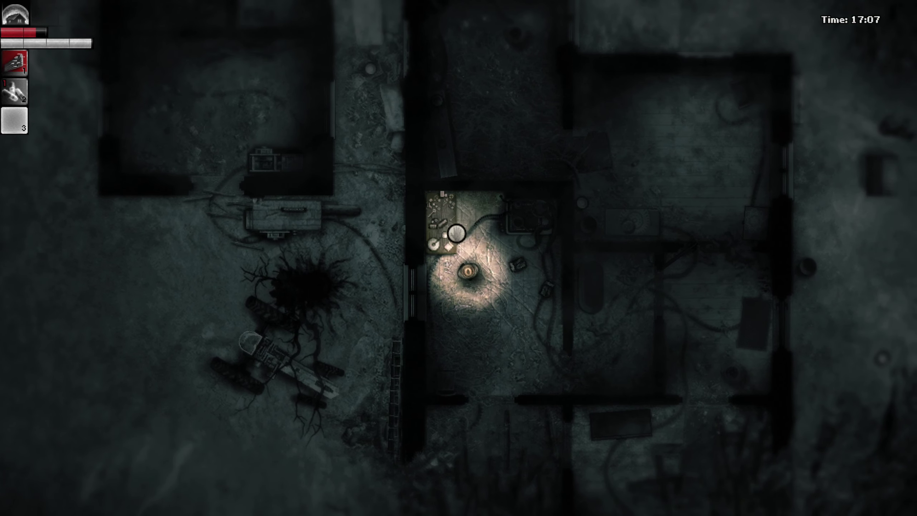
{"action": "key", "text": "e"}
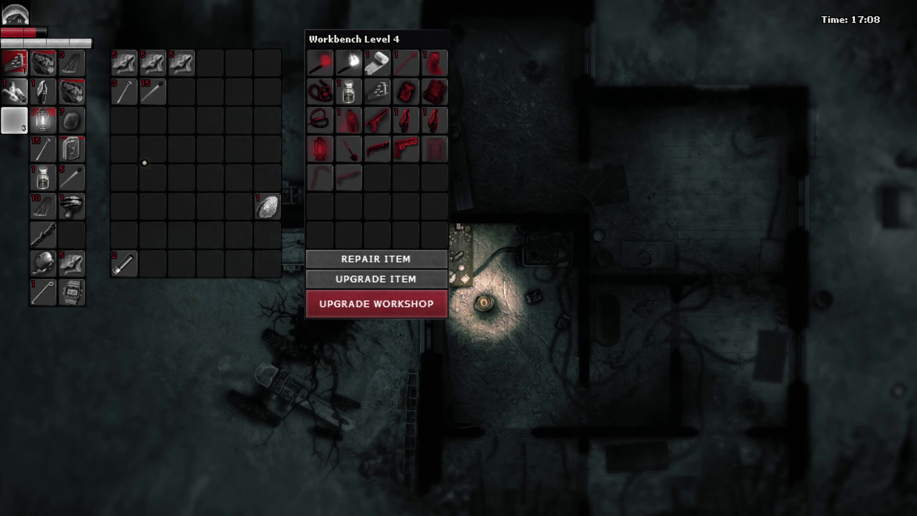
{"action": "key", "text": "Escape"}
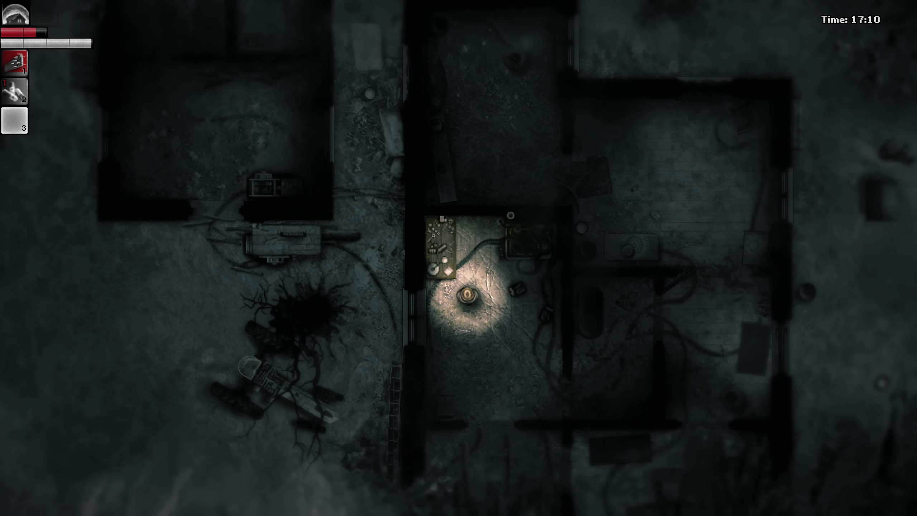
{"action": "key", "text": "d"}
- Burn three items in the oven to fill the essence syringe
{"action": "key", "text": "e"}
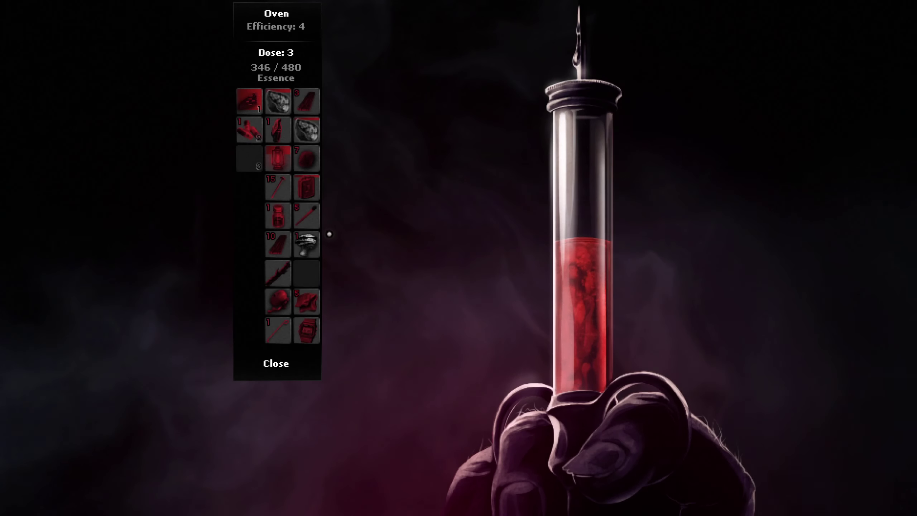
{"action": "left_click", "coordinate": [306, 243]}
{"action": "left_click", "coordinate": [306, 129]}
{"action": "left_click", "coordinate": [278, 102]}
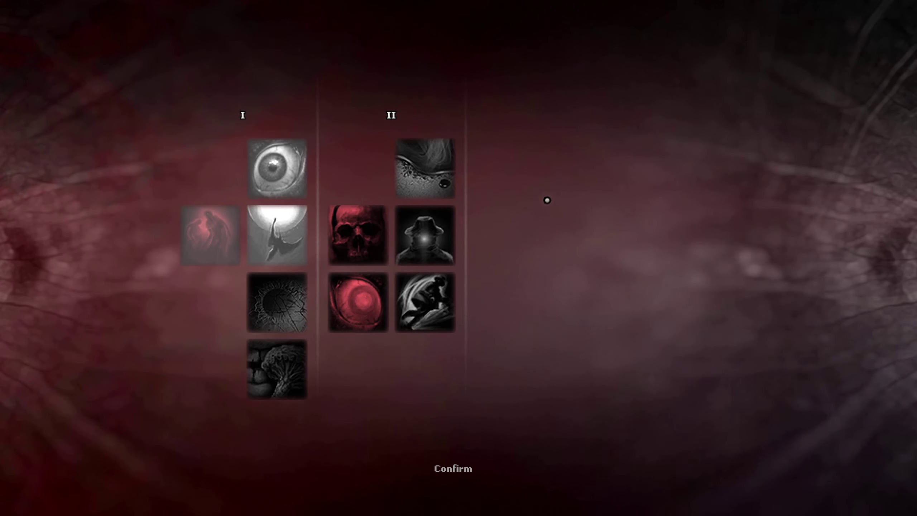
{"action": "mouse_move", "coordinate": [357, 235]}
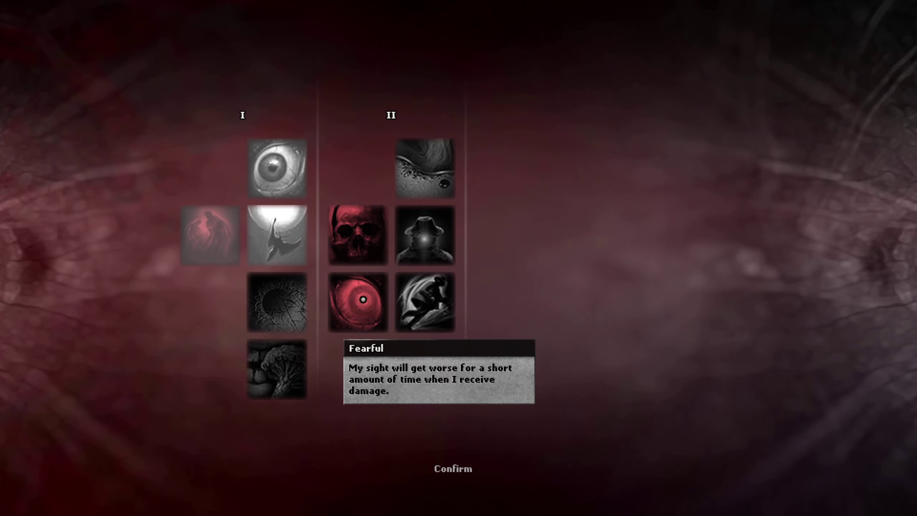
- Select the skull-marked Vulnerable to poison drawback
{"action": "left_click", "coordinate": [364, 238]}
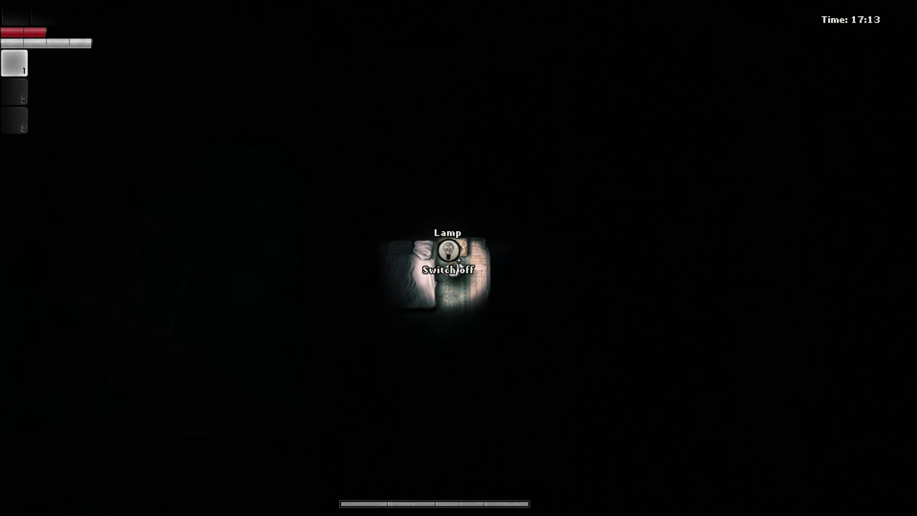
- Switch off the bedside lamp, open the wooden door and search the wardrobe
{"action": "left_click", "coordinate": [457, 260]}
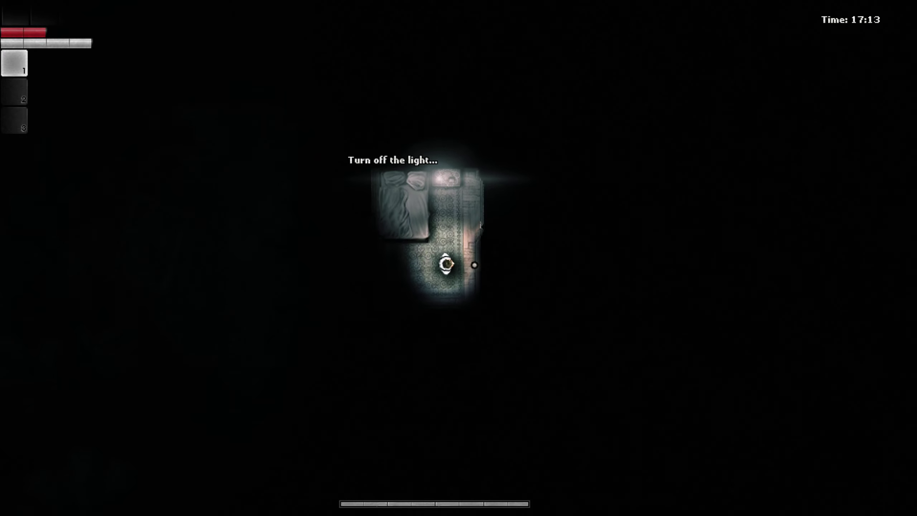
{"action": "key", "text": "w"}
{"action": "key", "text": "w"}
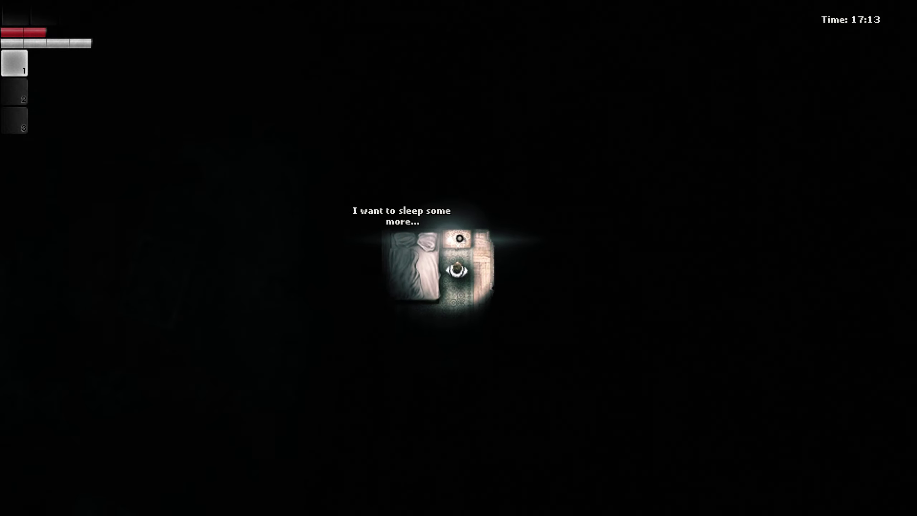
{"action": "key", "text": "e"}
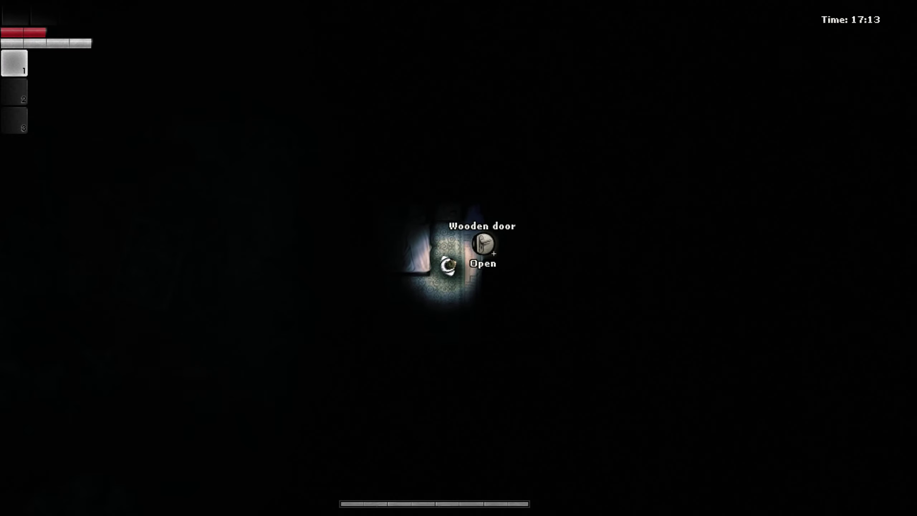
{"action": "key", "text": "w"}
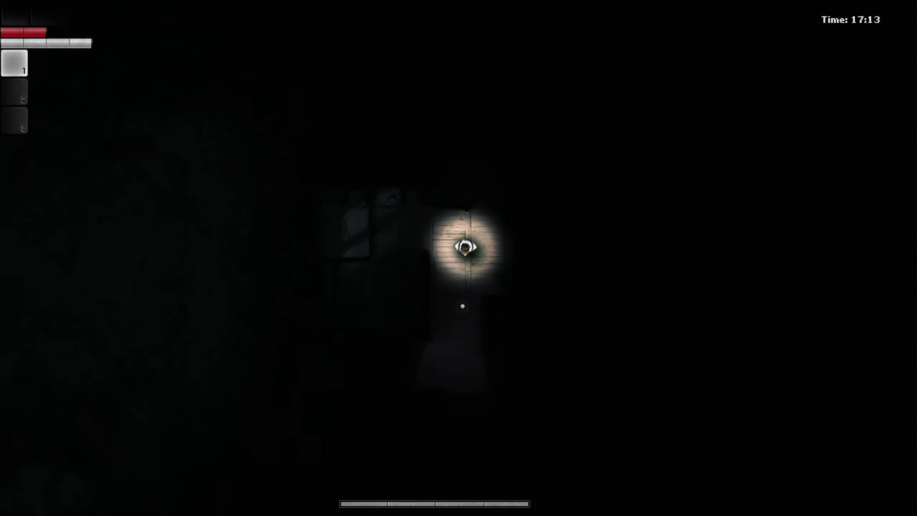
{"action": "key", "text": "e"}
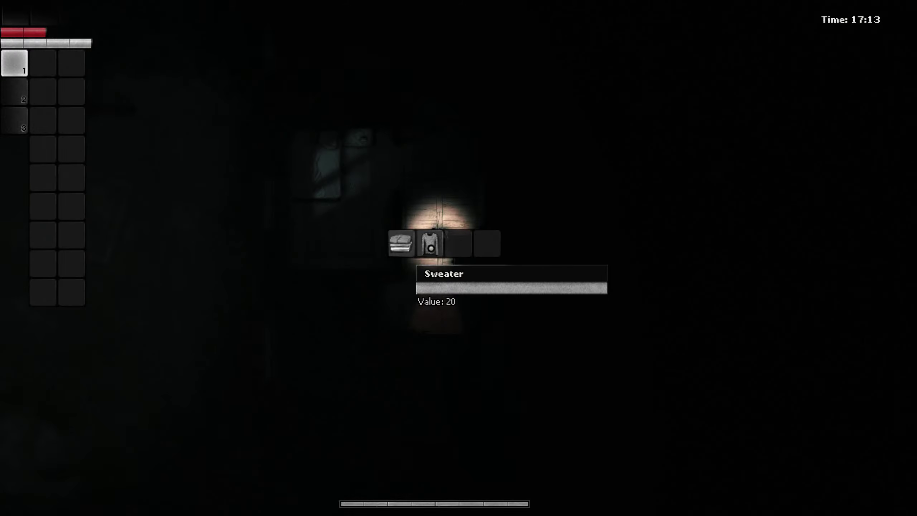
{"action": "key", "text": "Escape"}
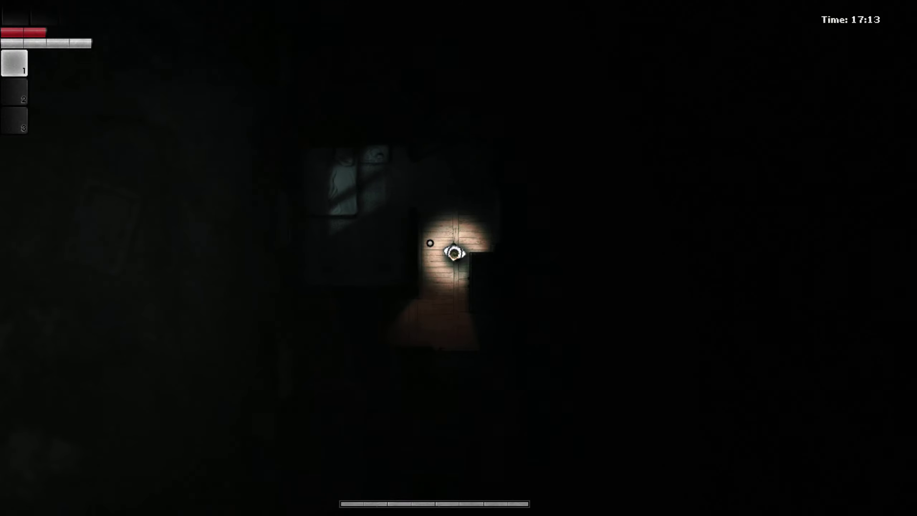
- Walk into the tiled kitchen and examine the gas heater stove
{"action": "key", "text": "s"}
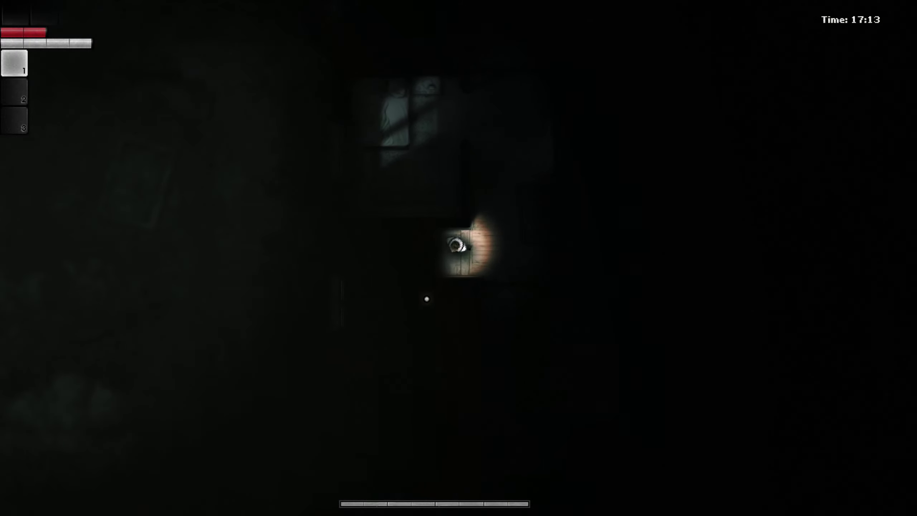
{"action": "key", "text": "s"}
{"action": "key", "text": "w"}
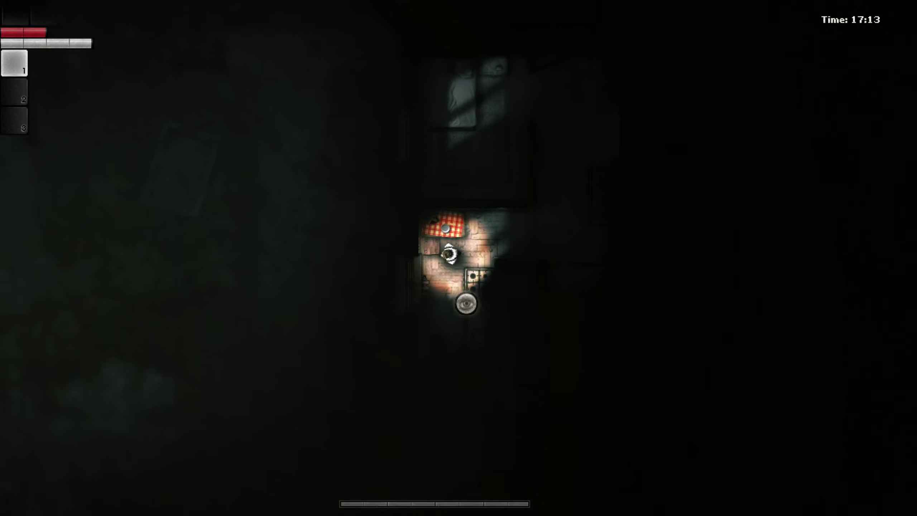
{"action": "left_click", "coordinate": [470, 271]}
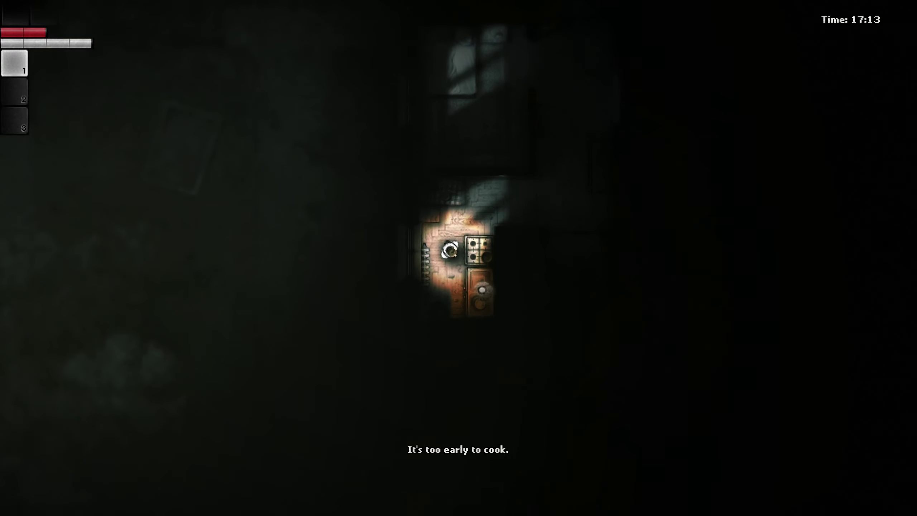
{"action": "key", "text": "s"}
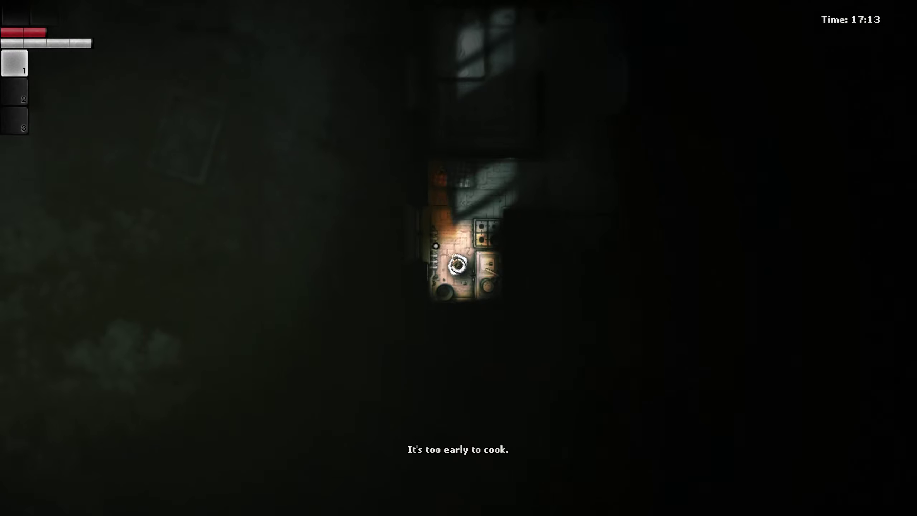
- Pass the bathroom and follow the wooden corridor into the bedroom
{"action": "key", "text": "w"}
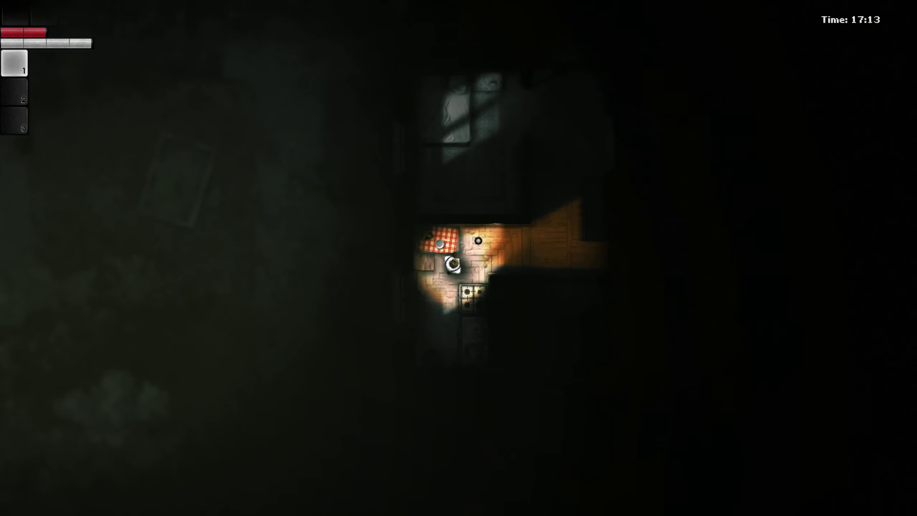
{"action": "key", "text": "d"}
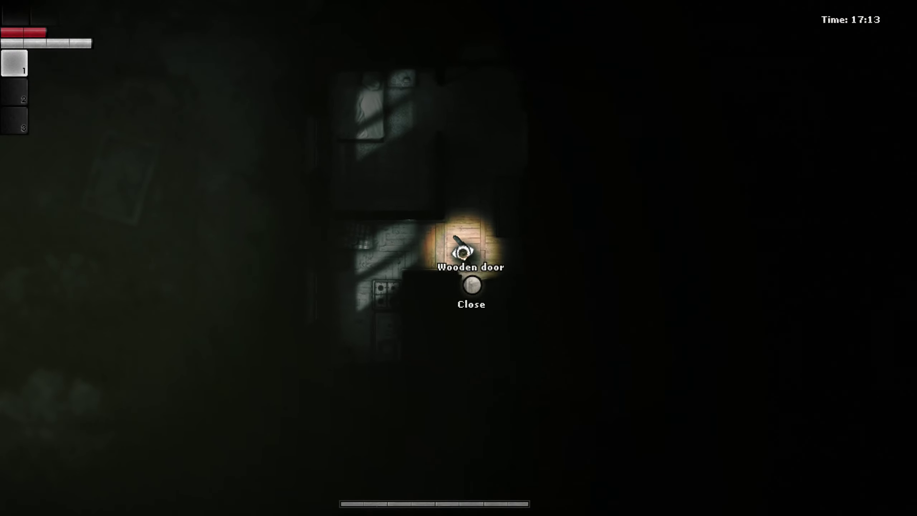
{"action": "key", "text": "s"}
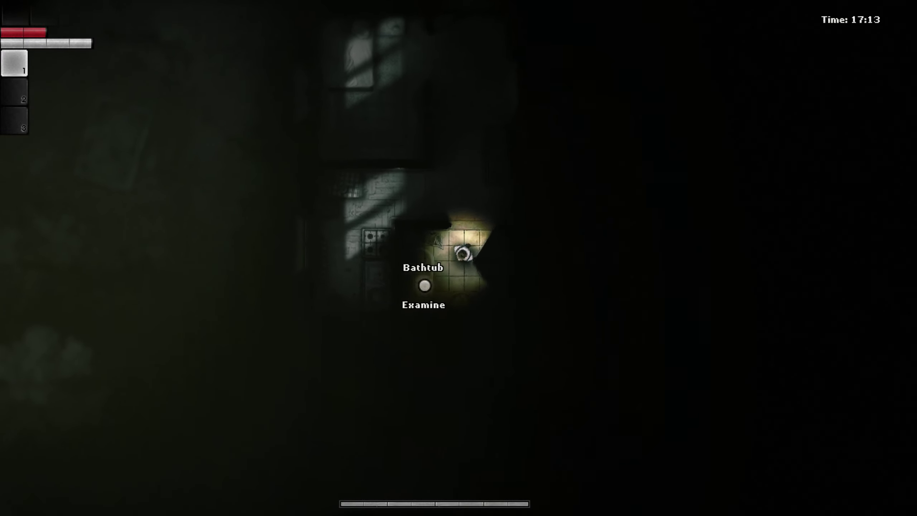
{"action": "key", "text": "w"}
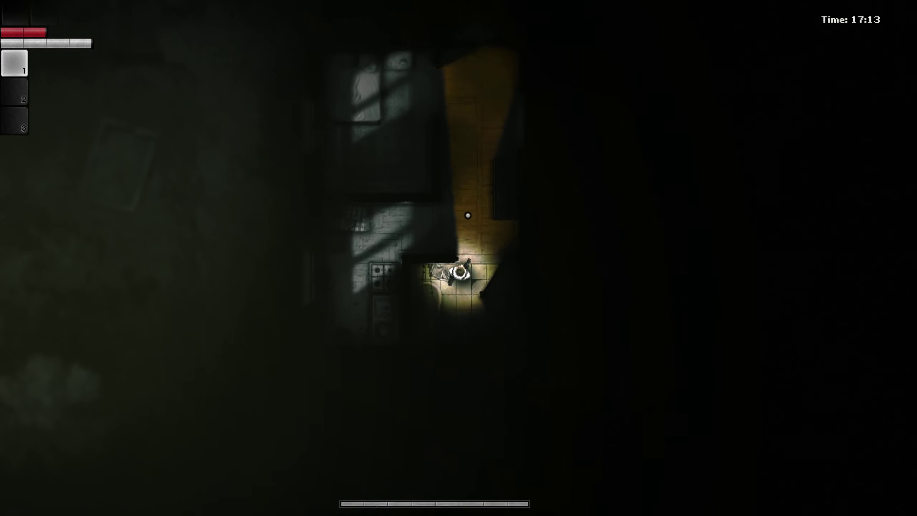
{"action": "key", "text": "w"}
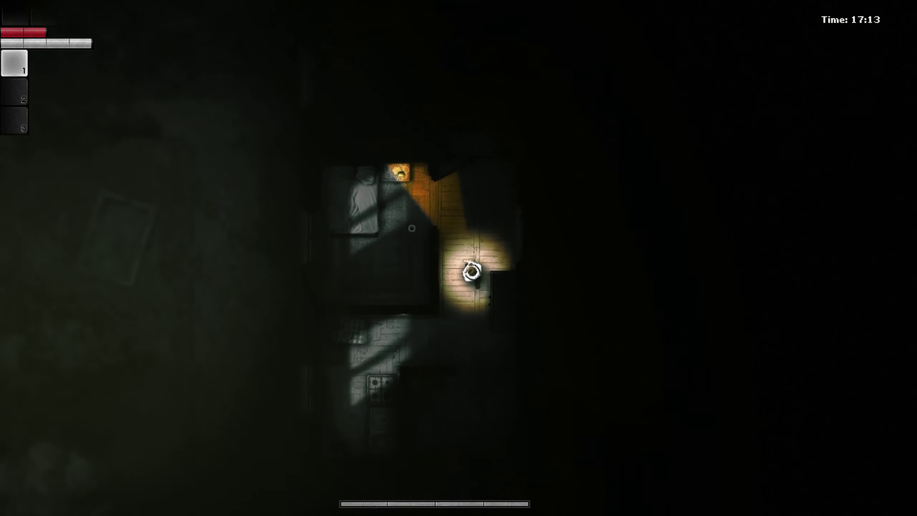
{"action": "key", "text": "w"}
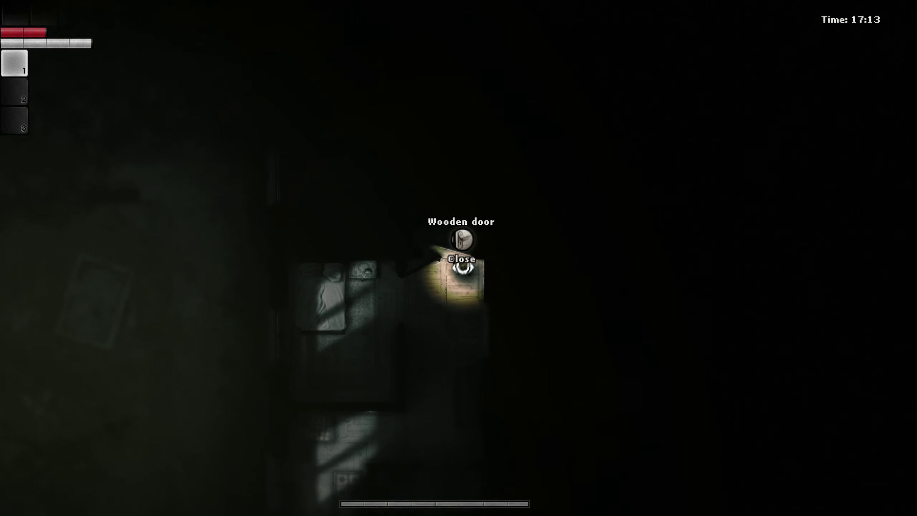
{"action": "key", "text": "w"}
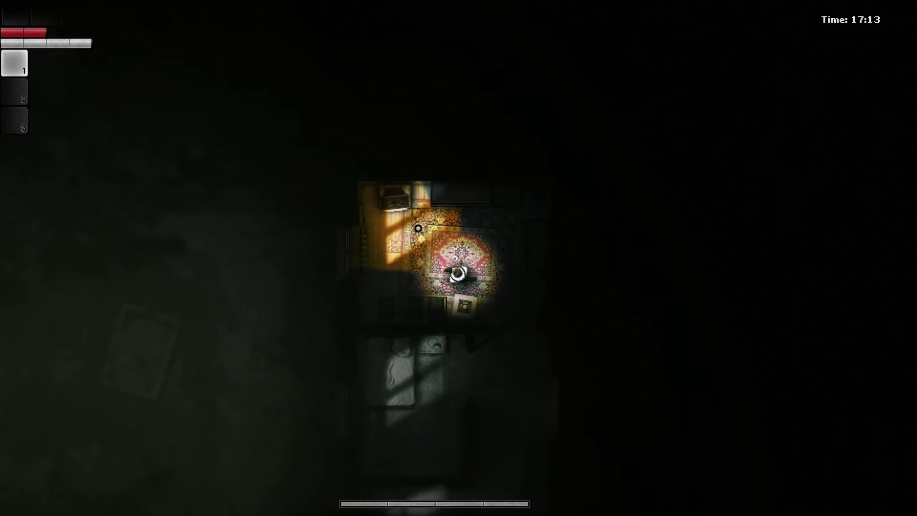
{"action": "key", "text": "w"}
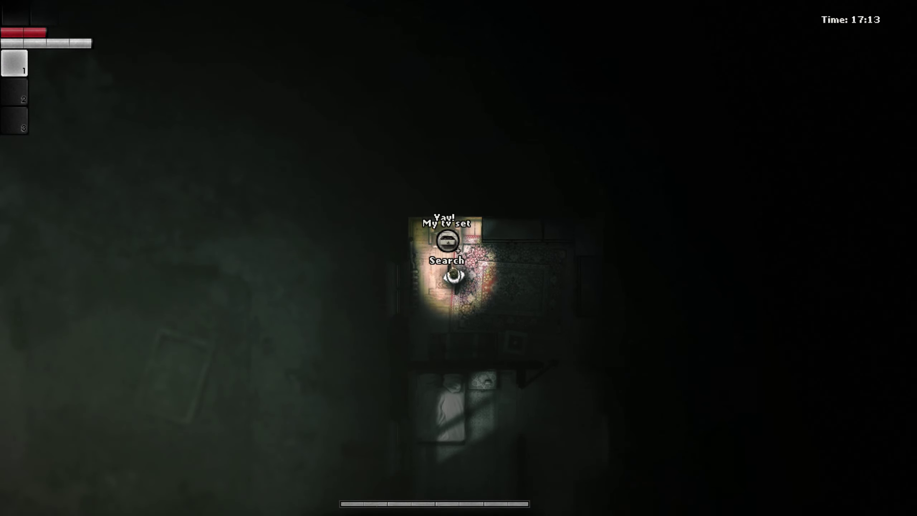
- Search and switch on the TV set, then search the bedroom wardrobe
{"action": "key", "text": "e"}
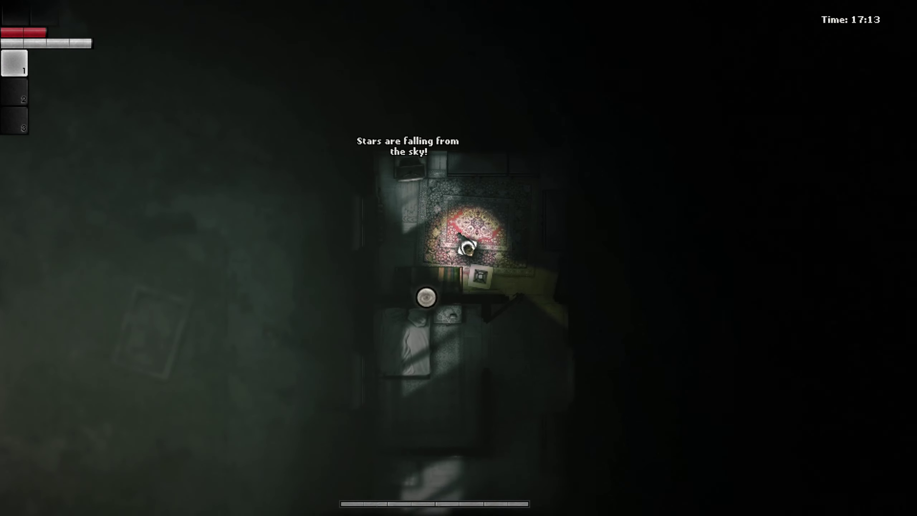
{"action": "key", "text": "w"}
{"action": "key", "text": "e"}
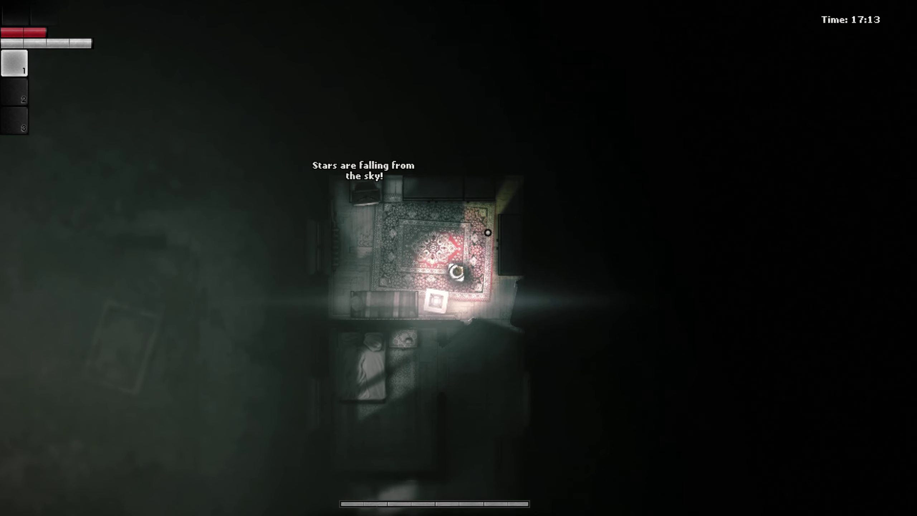
{"action": "key", "text": "e"}
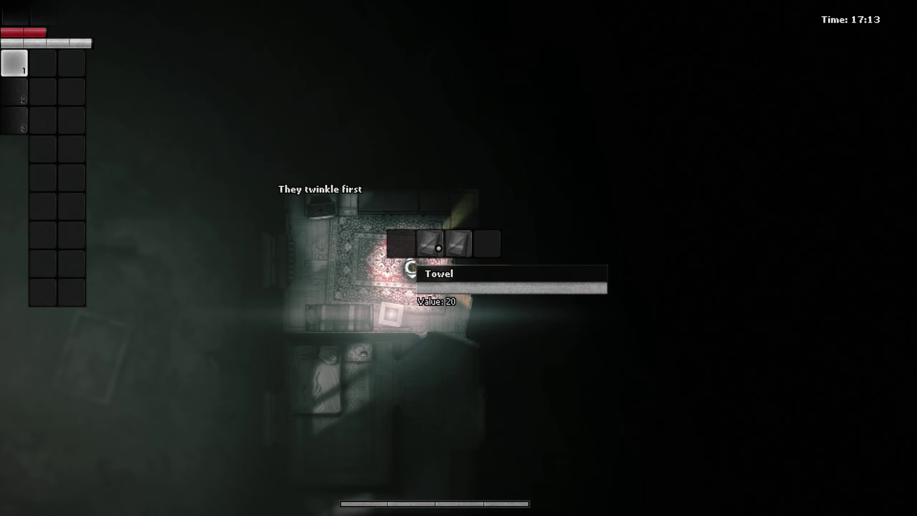
- Search the bookshelf and wardrobe, taking the Military flashlight into quick slot 1
{"action": "key", "text": "Escape"}
{"action": "key", "text": "w"}
{"action": "key", "text": "e"}
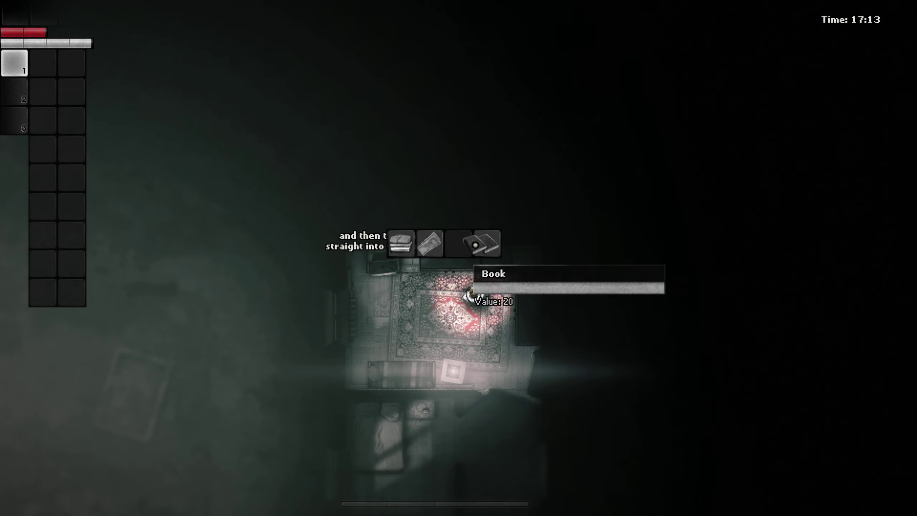
{"action": "key", "text": "Escape"}
{"action": "key", "text": "w"}
{"action": "key", "text": "e"}
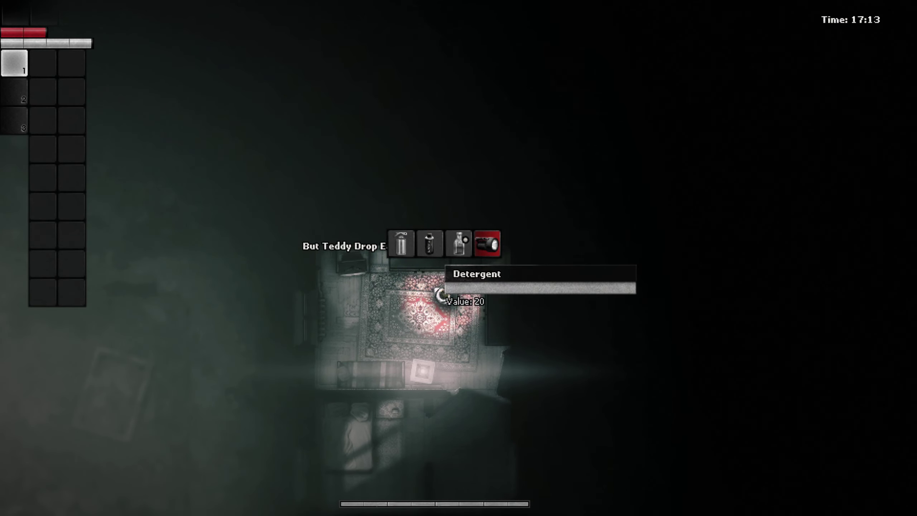
{"action": "left_click", "coordinate": [55, 128]}
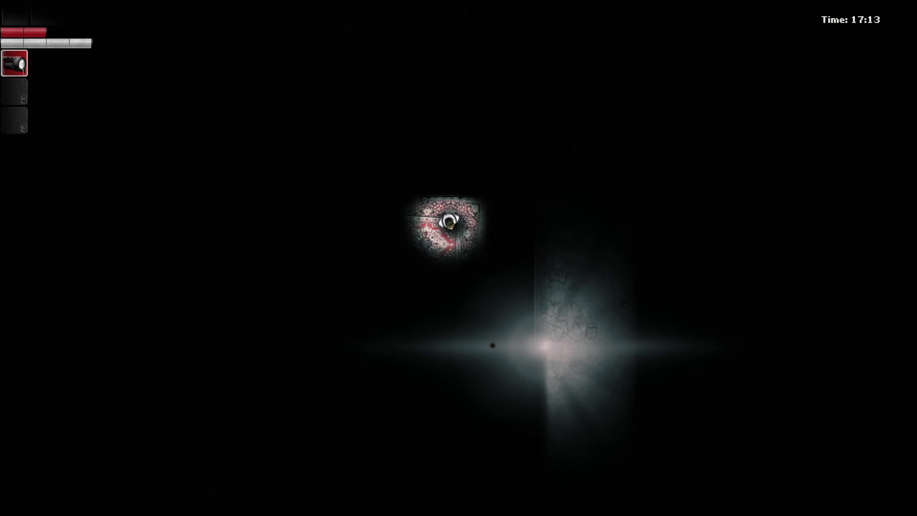
- Cross the bedroom and exit through the wooden door back to the hideout
{"action": "key", "text": "s"}
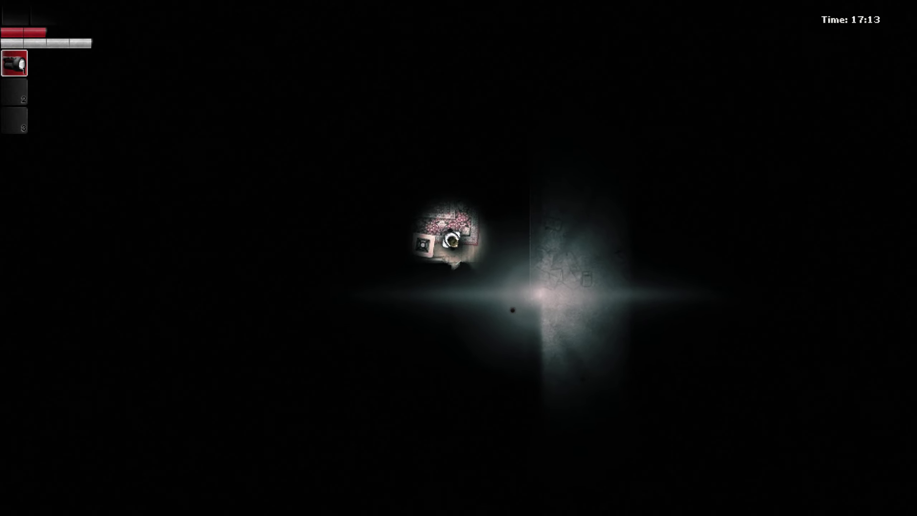
{"action": "key", "text": "s"}
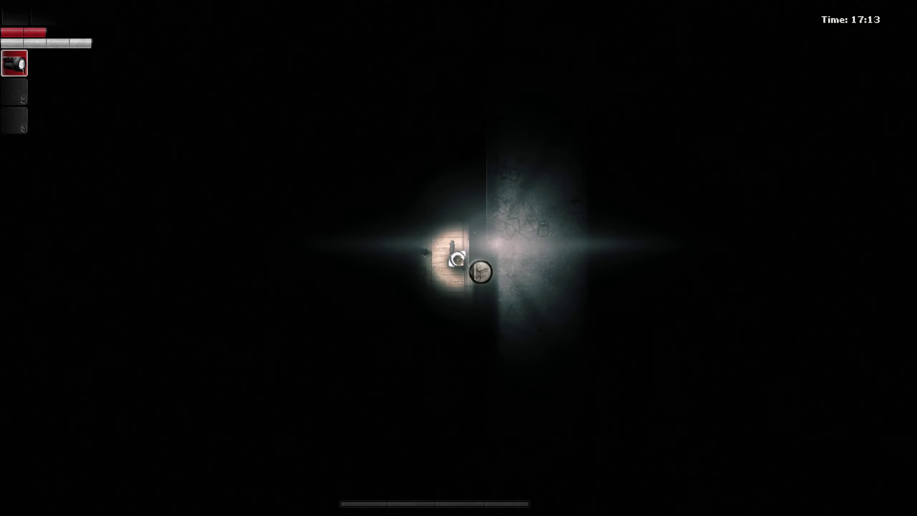
{"action": "key", "text": "e"}
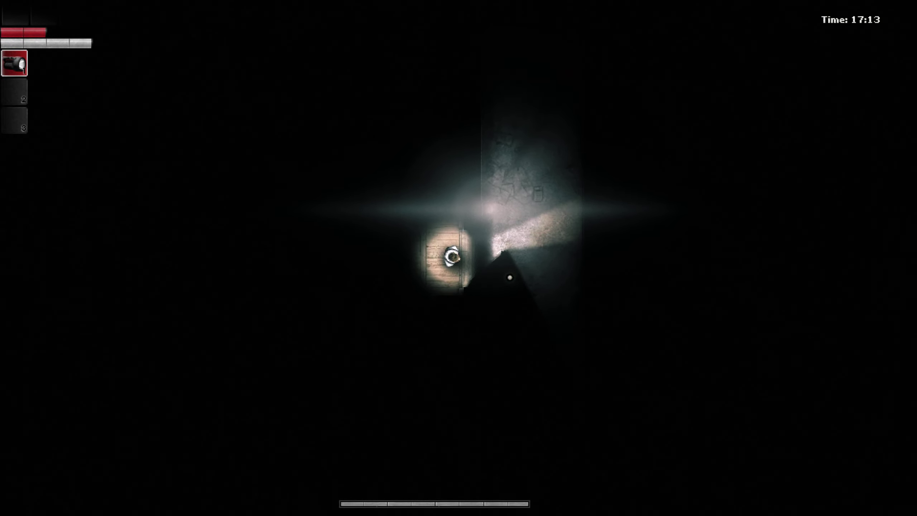
{"action": "key", "text": "d"}
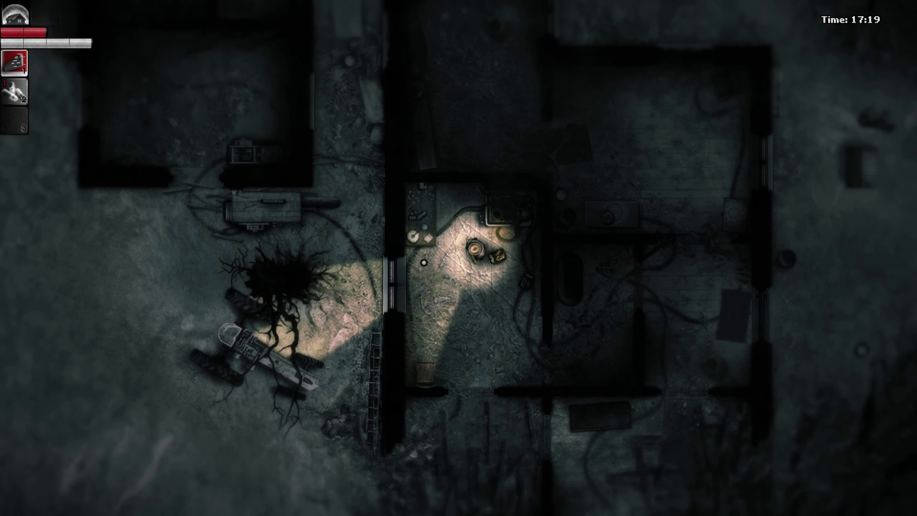
- Craft one Board with nails from the Level 4 workbench recipes, then close the panel
{"action": "key", "text": "e"}
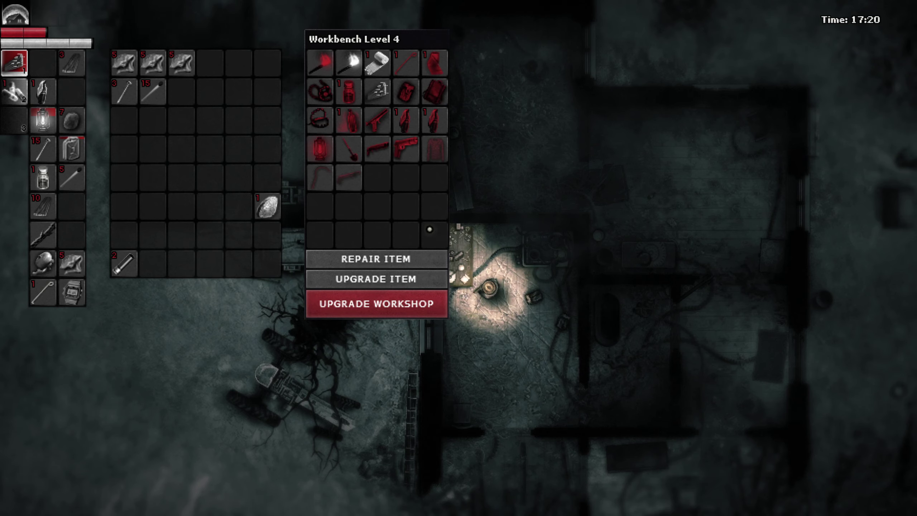
{"action": "left_click", "coordinate": [16, 63]}
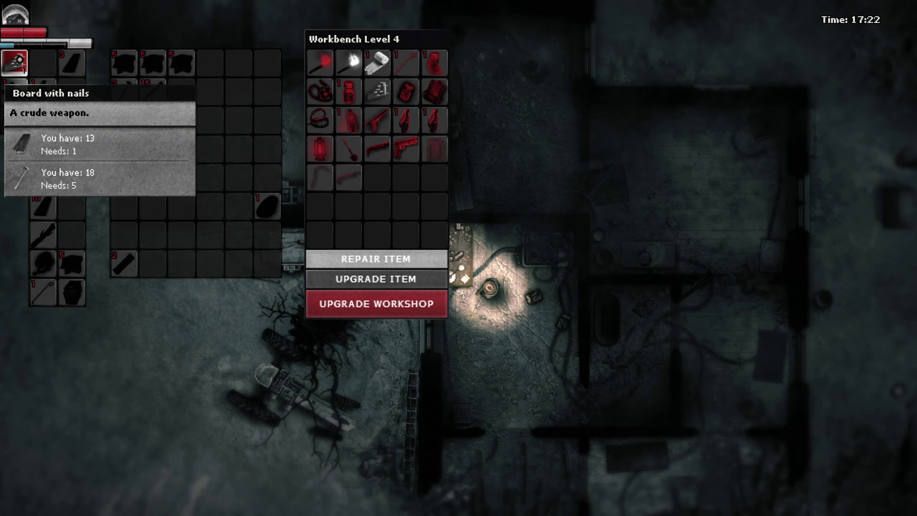
{"action": "key", "text": "r"}
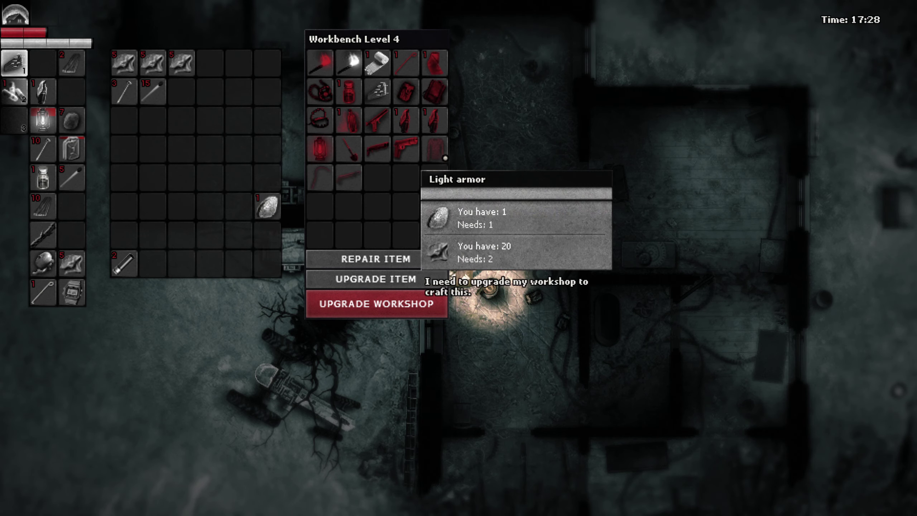
{"action": "key", "text": "Escape"}
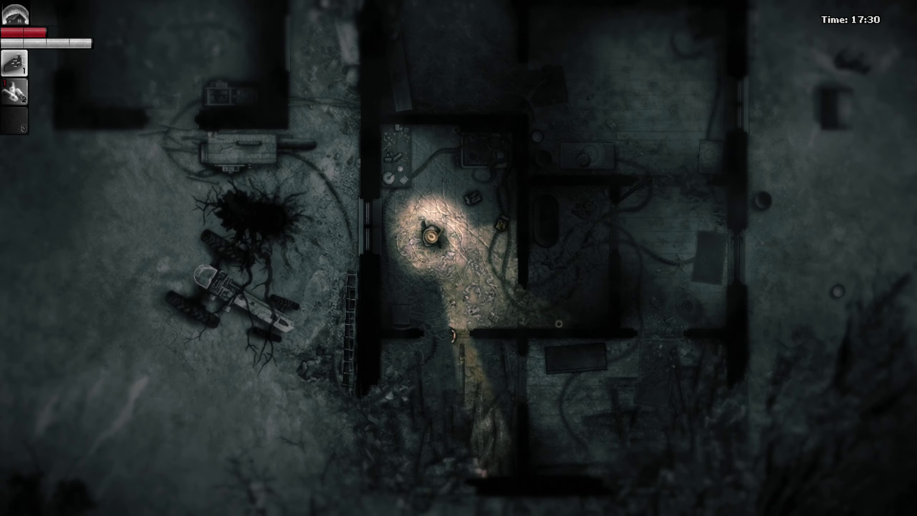
- Walk through the rooms to the lamp in the small side room
{"action": "key", "text": "w"}
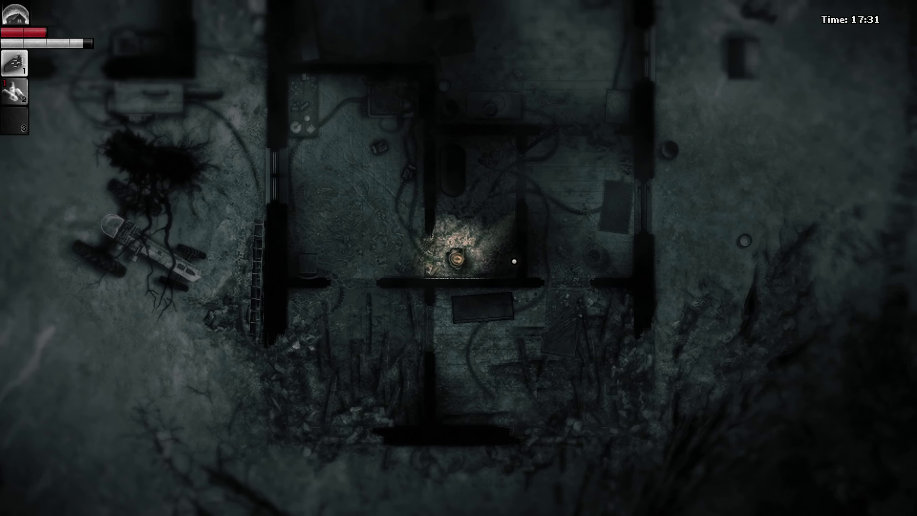
{"action": "key", "text": "w"}
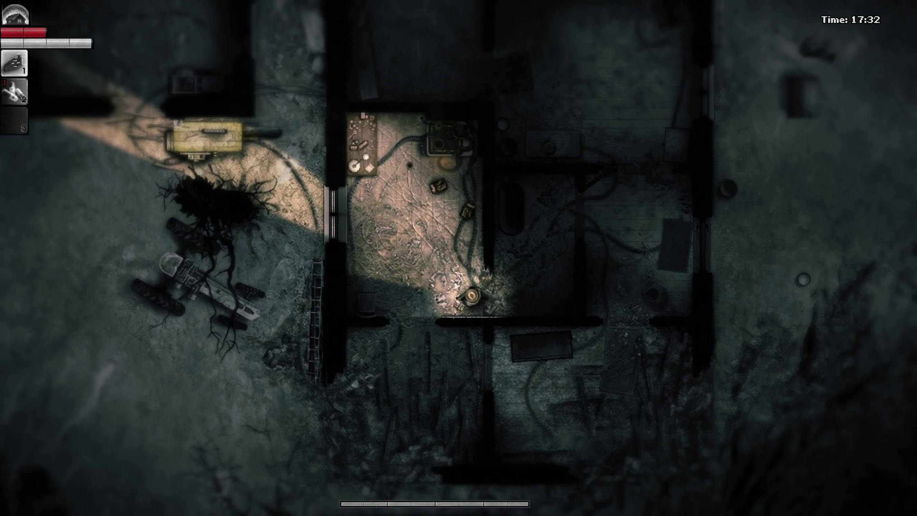
{"action": "key", "text": "w"}
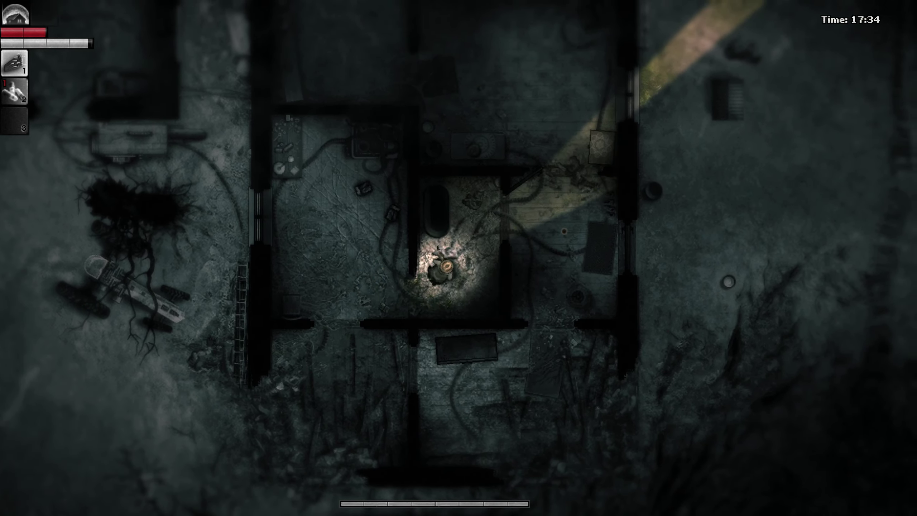
{"action": "key", "text": "s"}
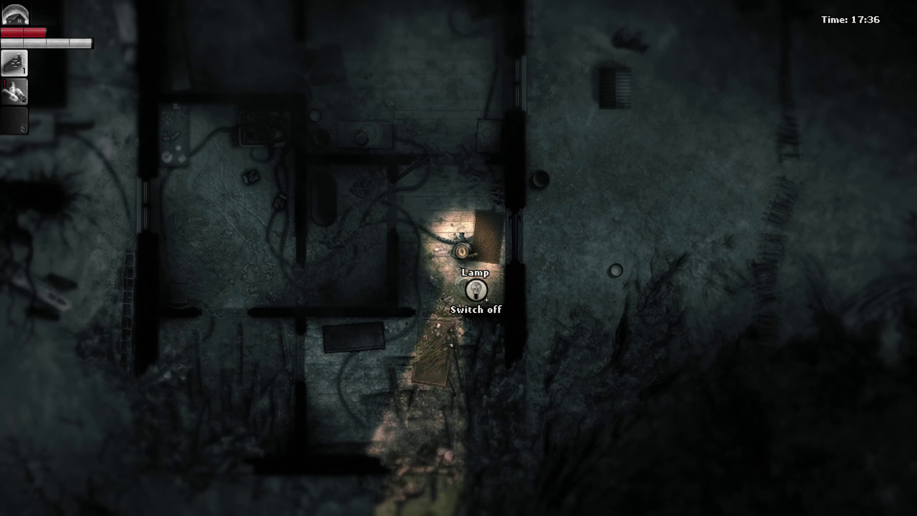
{"action": "key", "text": "w"}
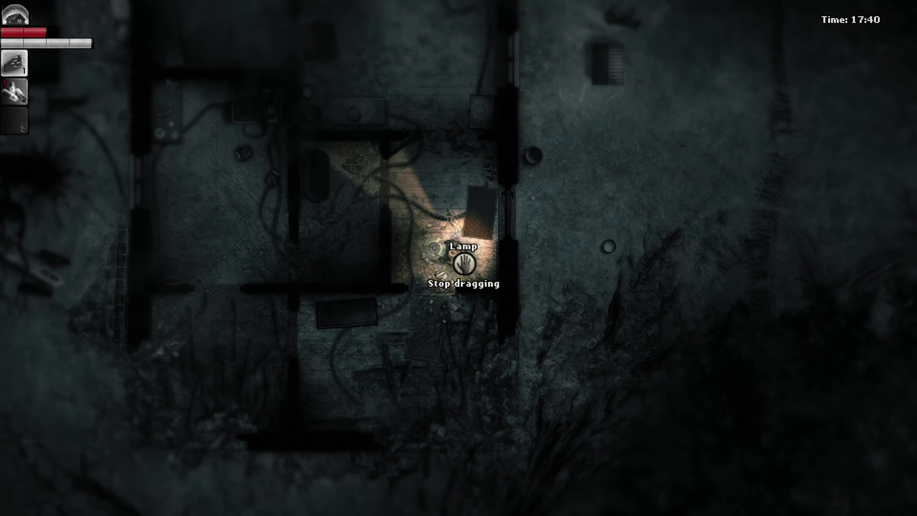
- Drag the lamp into the middle room near the bathtub and release it beside the character
{"action": "key", "text": "s"}
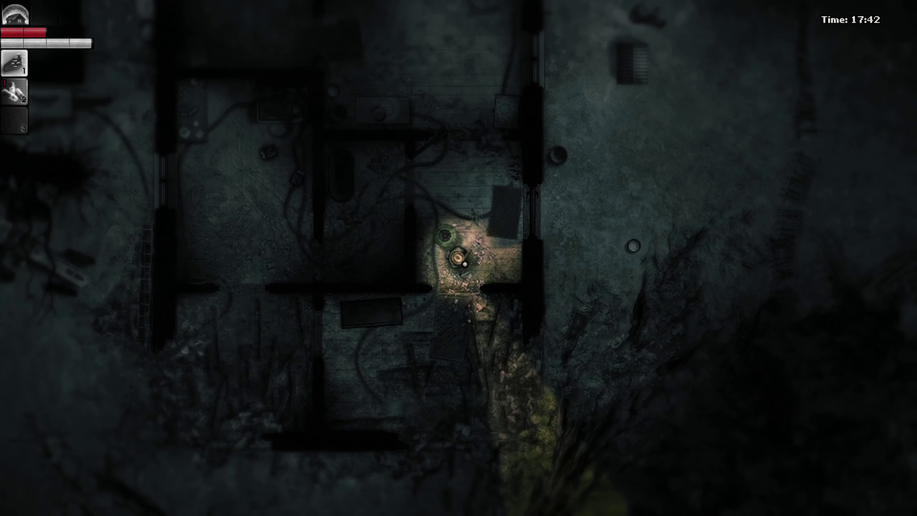
{"action": "key", "text": "w"}
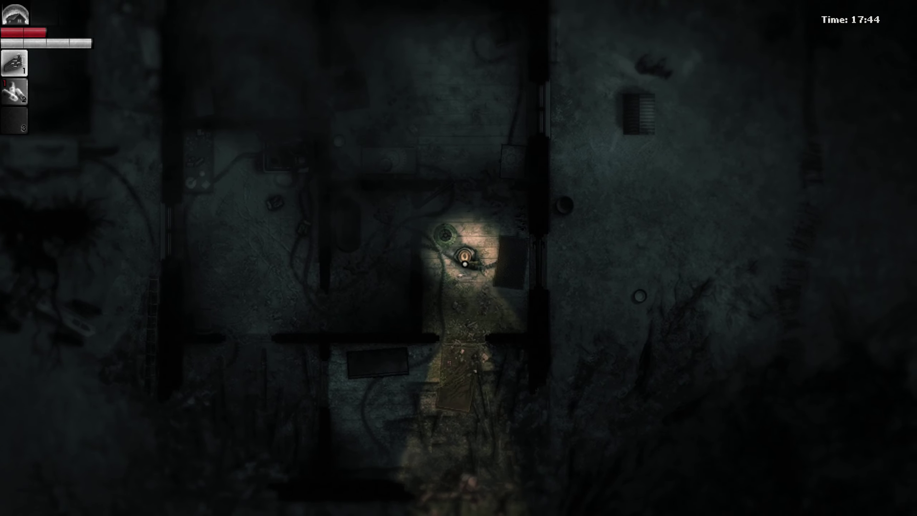
{"action": "key", "text": "w"}
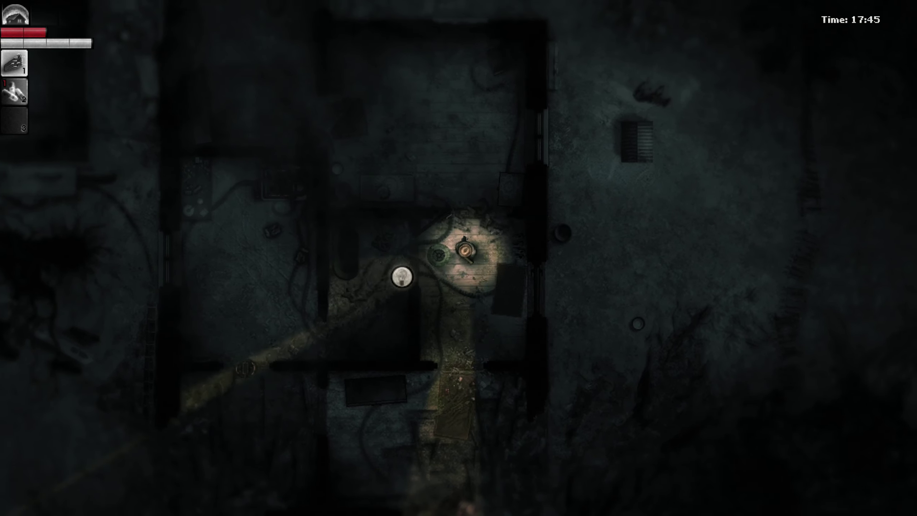
{"action": "key", "text": "w"}
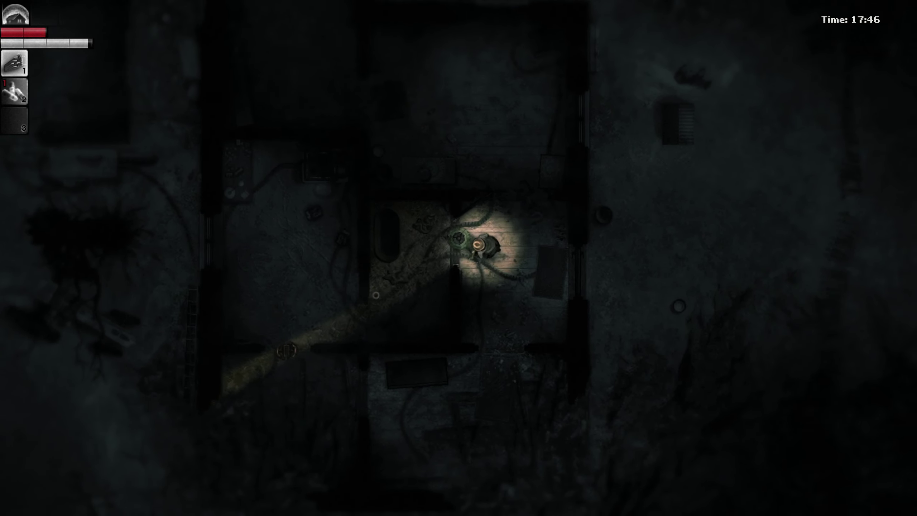
{"action": "key", "text": "a"}
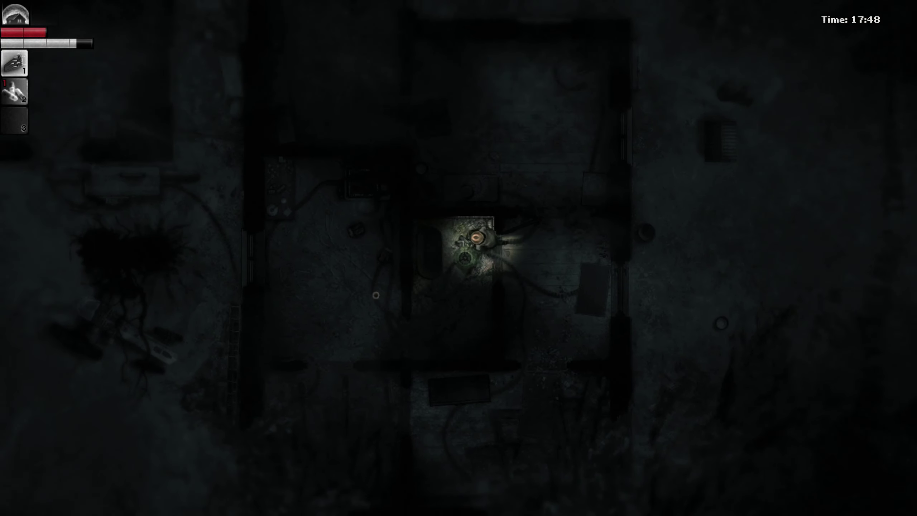
{"action": "key", "text": "w"}
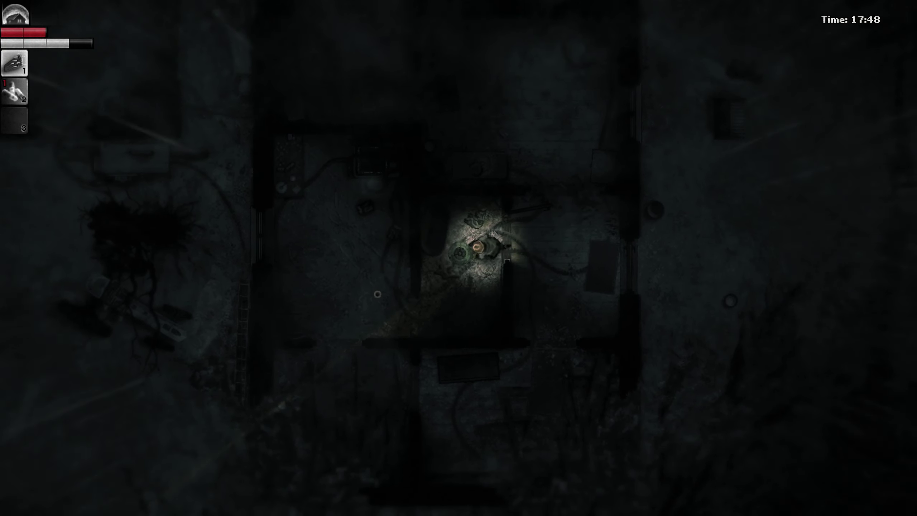
{"action": "key", "text": "w"}
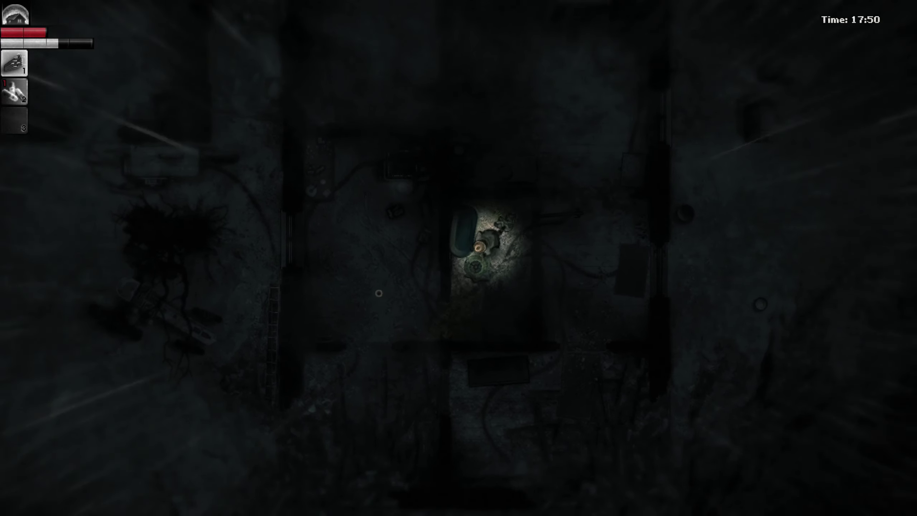
- Sweep the flashlight around the room and walk north to the wooden door
{"action": "key", "text": "s"}
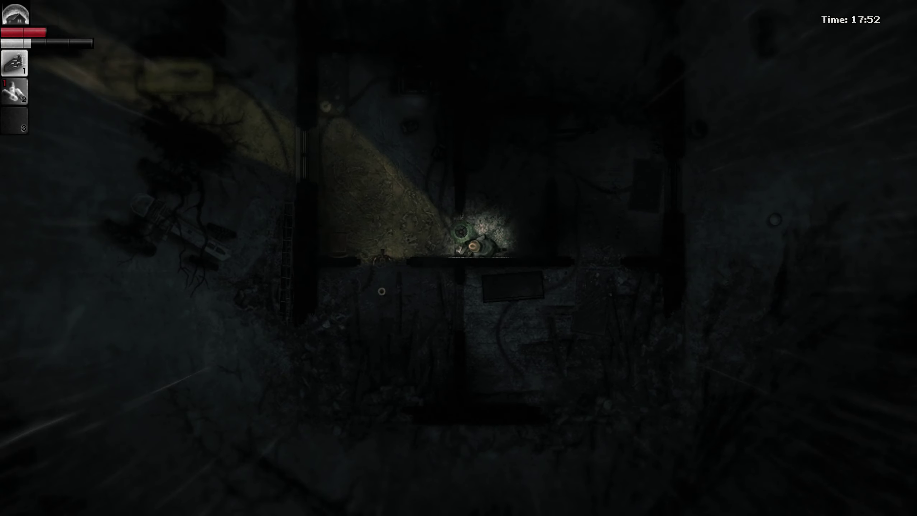
{"action": "key", "text": "a"}
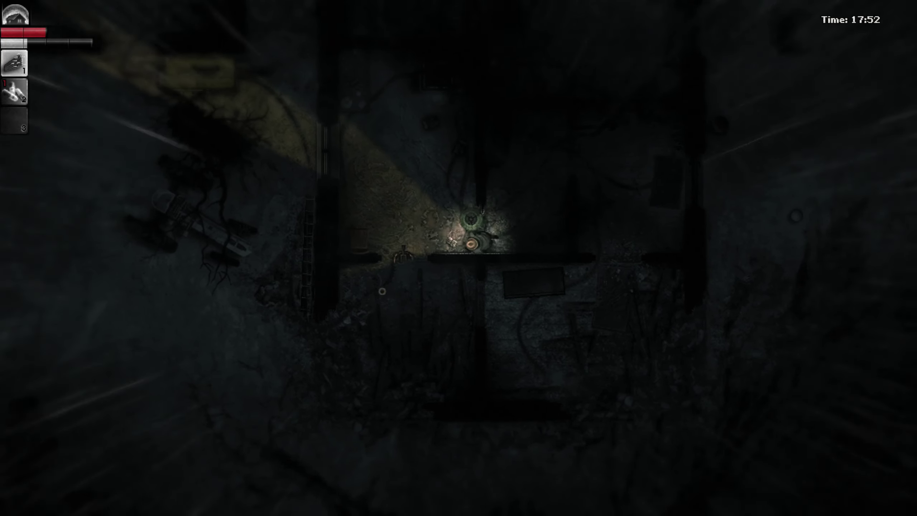
{"action": "key", "text": "w"}
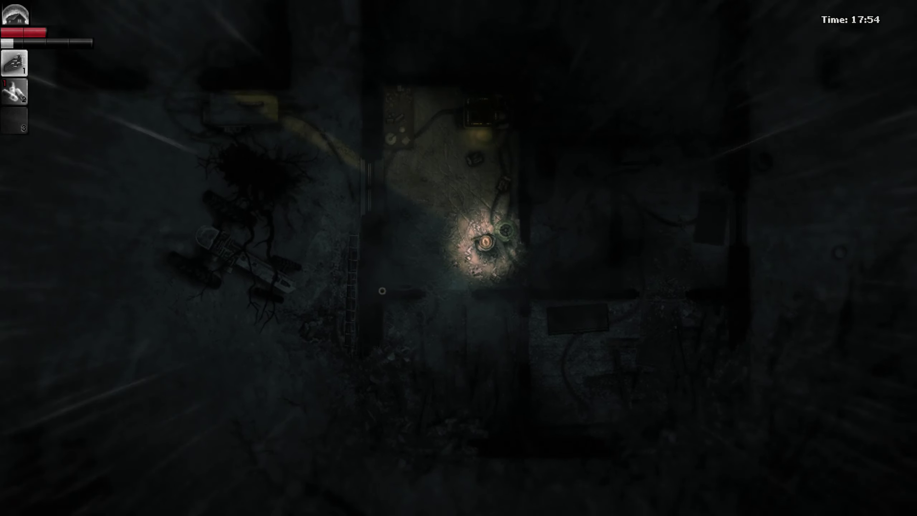
{"action": "key", "text": "w"}
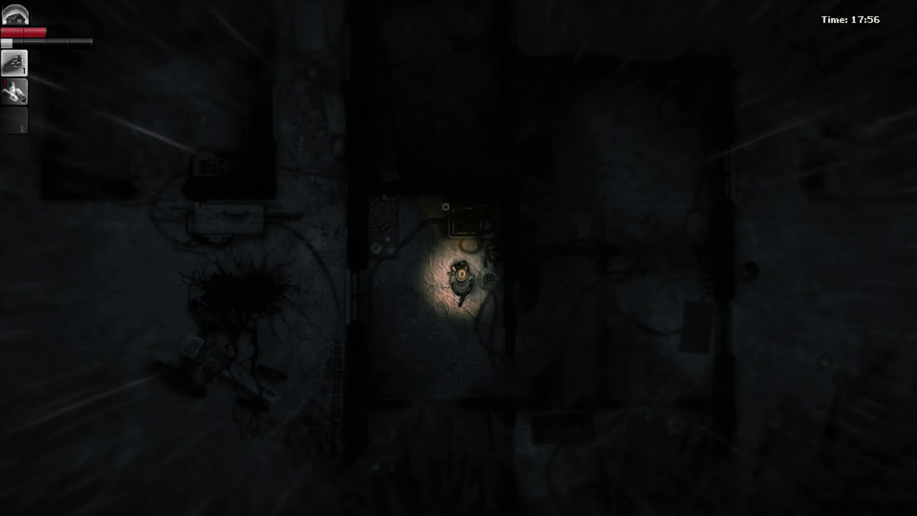
{"action": "key", "text": "s"}
{"action": "key", "text": "s"}
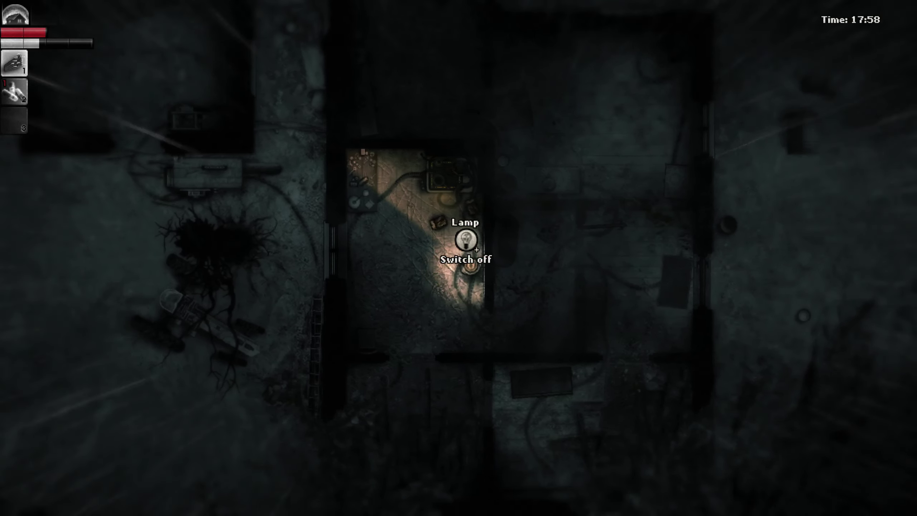
{"action": "key", "text": "w"}
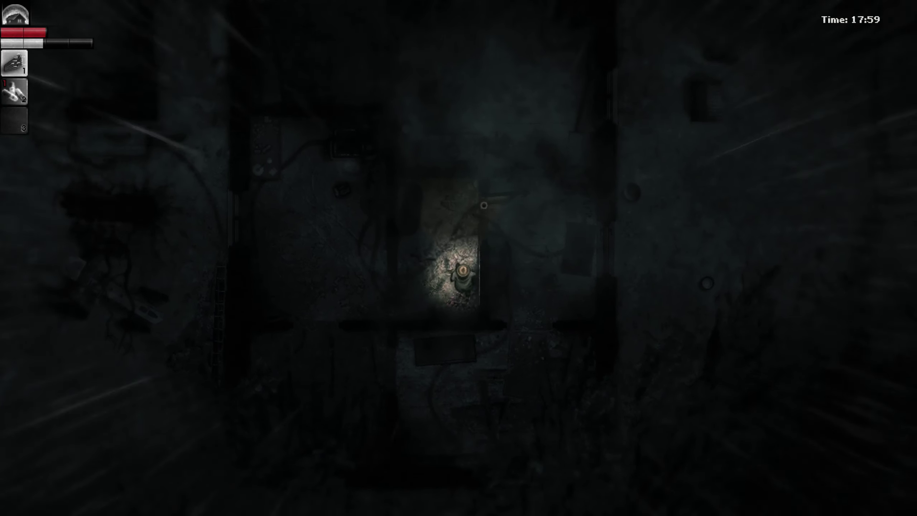
- Search the container and take the Bread
{"action": "key", "text": "e"}
{"action": "key", "text": "w"}
{"action": "key", "text": "e"}
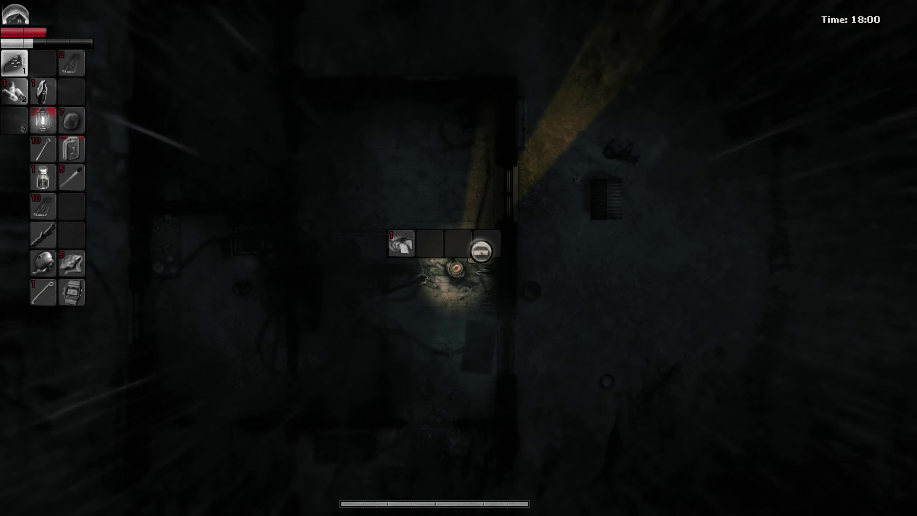
{"action": "double_click", "coordinate": [402, 244]}
{"action": "key", "text": "Escape"}
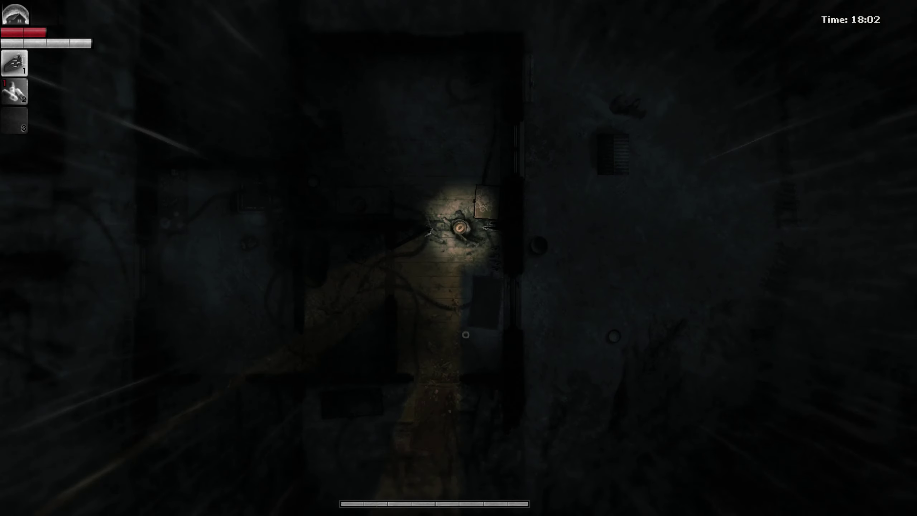
- Search the wardrobe and take its items, including the alcohol
{"action": "key", "text": "s"}
{"action": "key", "text": "s"}
{"action": "key", "text": "s"}
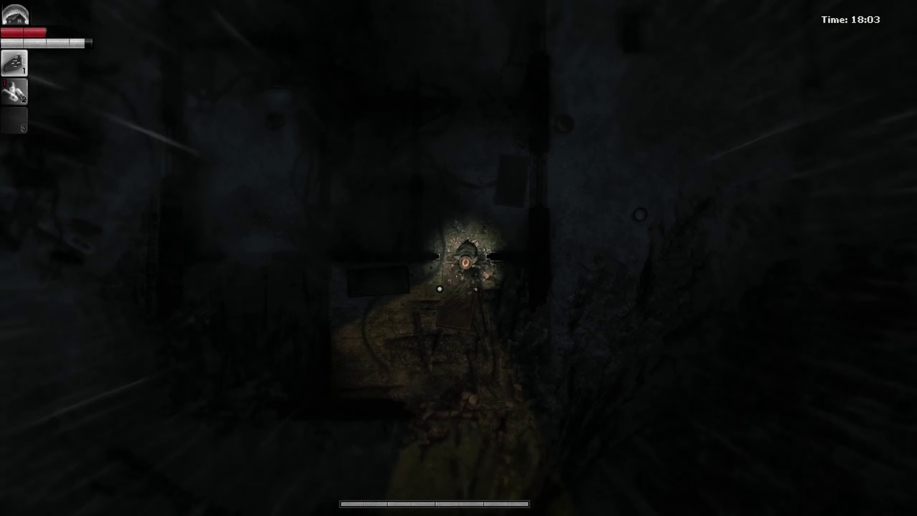
{"action": "key", "text": "e"}
{"action": "double_click", "coordinate": [401, 244]}
{"action": "key", "text": "Escape"}
- Walk north past the table to the chair, then over to the doorway
{"action": "key", "text": "d"}
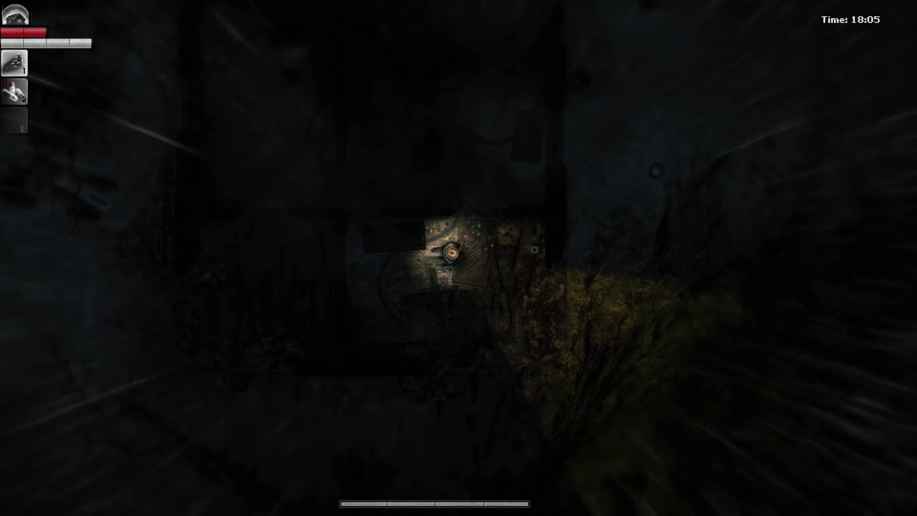
{"action": "key", "text": "w"}
{"action": "key", "text": "w"}
{"action": "key", "text": "w"}
{"action": "key", "text": "w"}
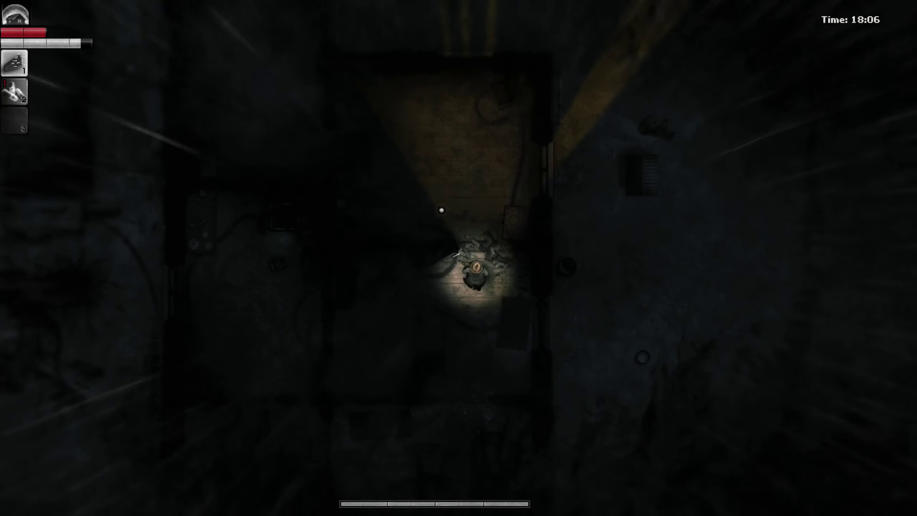
{"action": "key", "text": "w"}
{"action": "key", "text": "a"}
{"action": "key", "text": "s"}
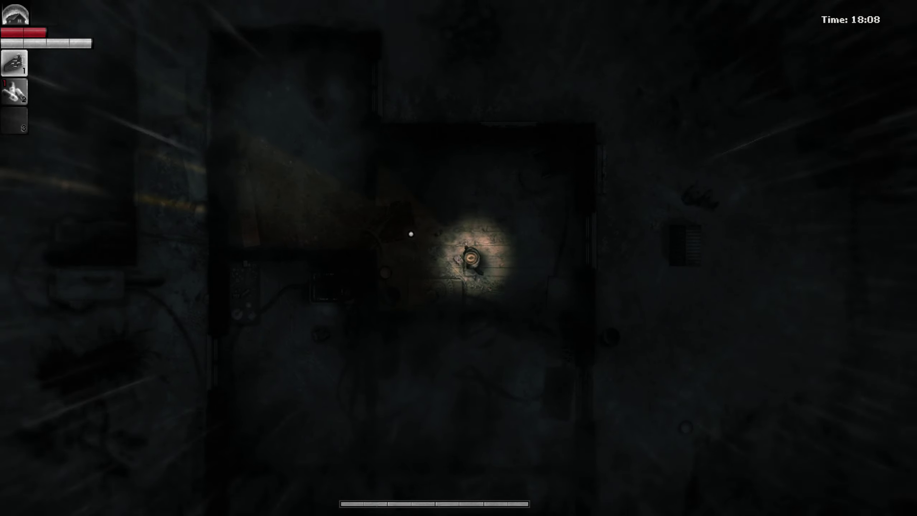
{"action": "key", "text": "s"}
{"action": "key", "text": "d"}
{"action": "key", "text": "w"}
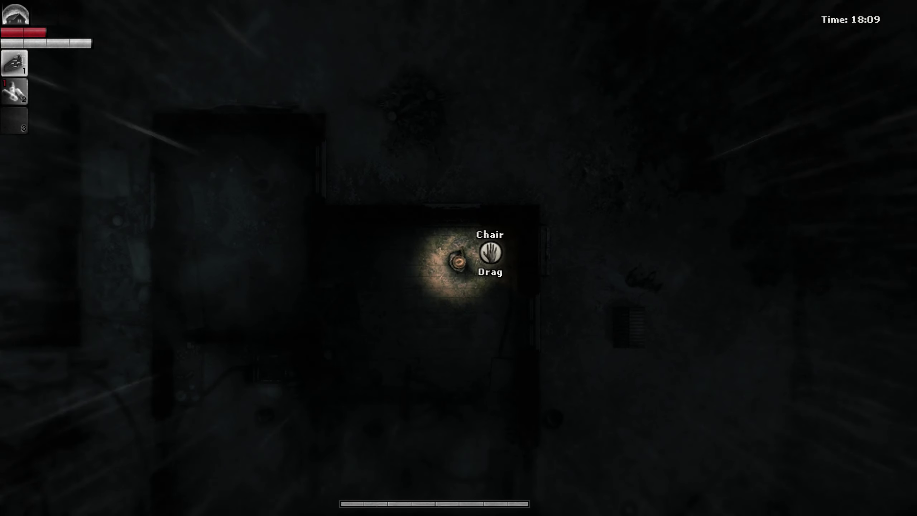
{"action": "key", "text": "d"}
{"action": "key", "text": "a"}
{"action": "key", "text": "a"}
{"action": "key", "text": "a"}
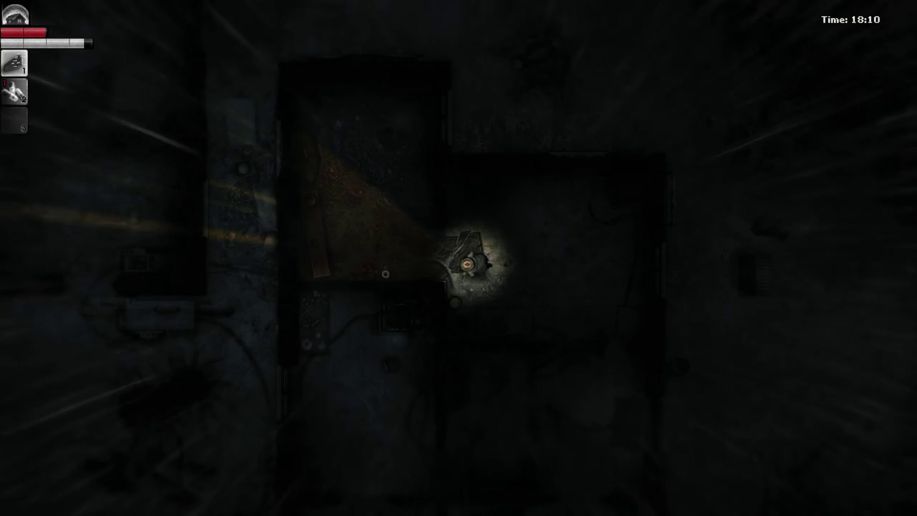
{"action": "key", "text": "a"}
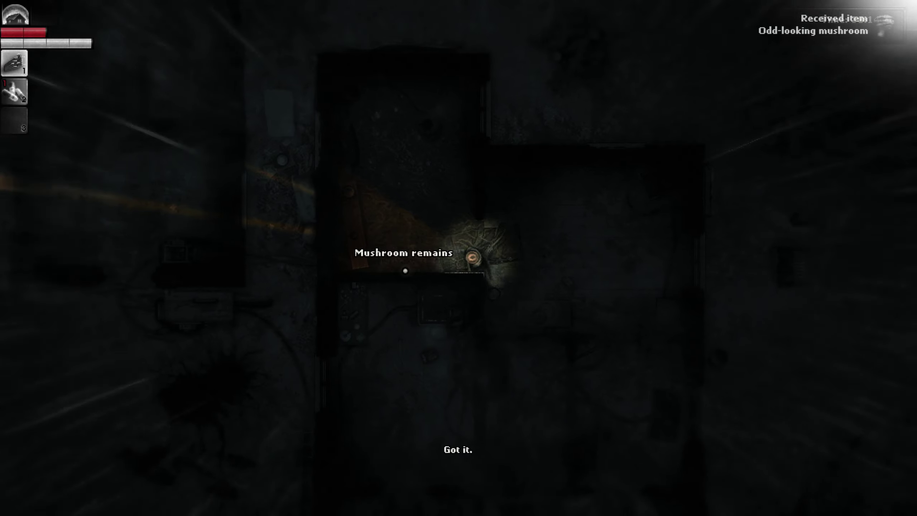
- Search the shelf and take the Wire and the other item
{"action": "key", "text": "w"}
{"action": "key", "text": "e"}
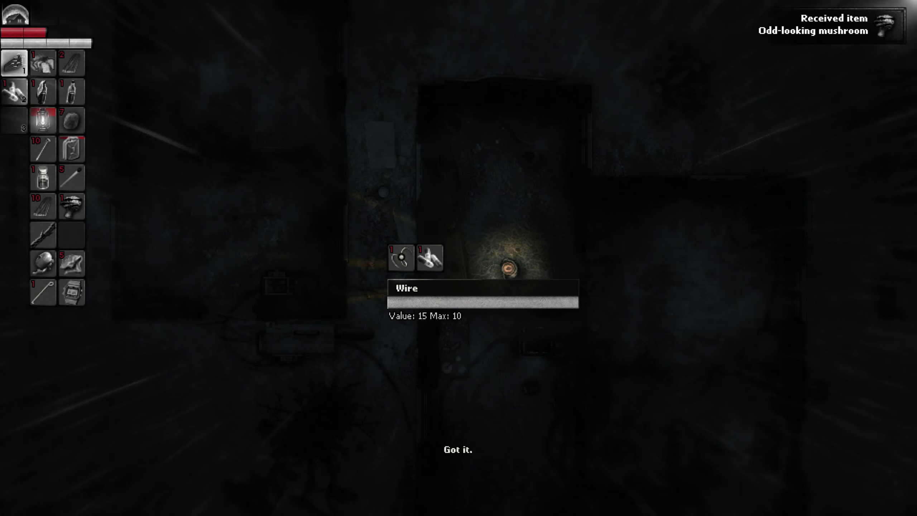
{"action": "double_click", "coordinate": [401, 259]}
{"action": "double_click", "coordinate": [430, 259]}
{"action": "key", "text": "Escape"}
- Switch the lamp on and off, then try moving it from too far away
{"action": "key", "text": "w"}
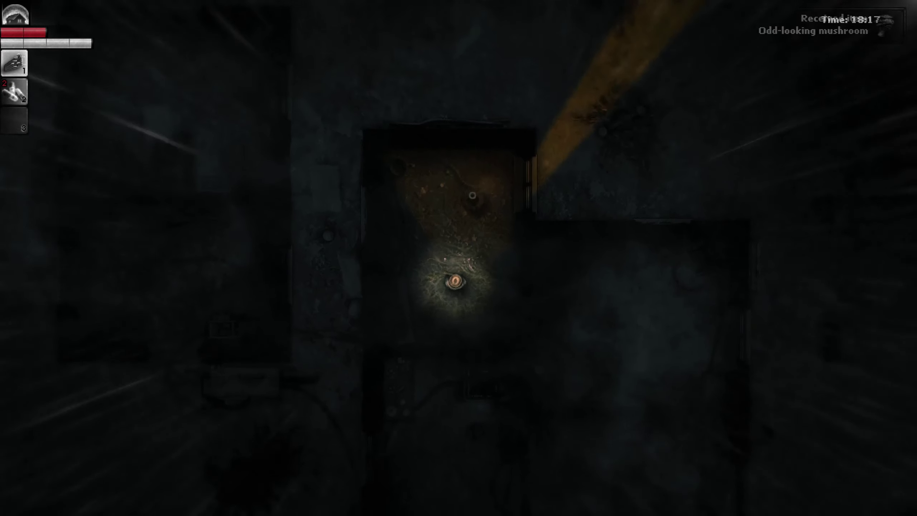
{"action": "key", "text": "e"}
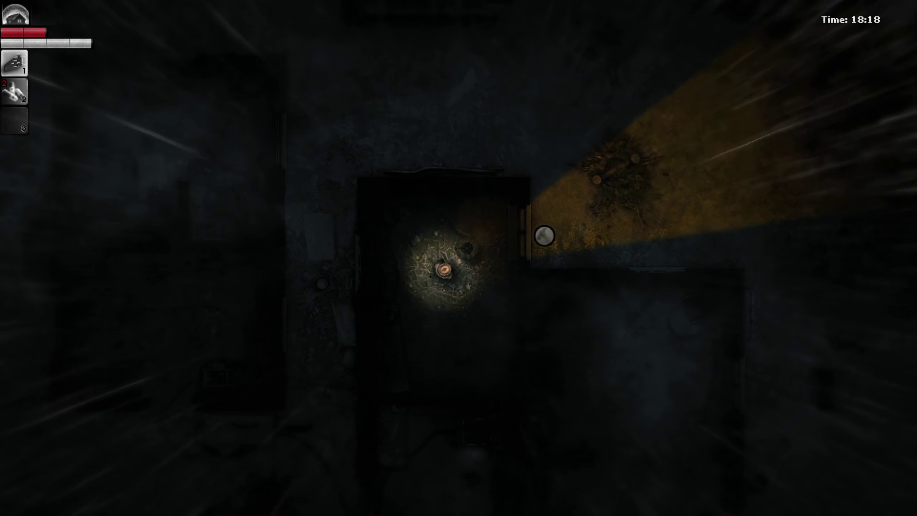
{"action": "key", "text": "w"}
{"action": "key", "text": "e"}
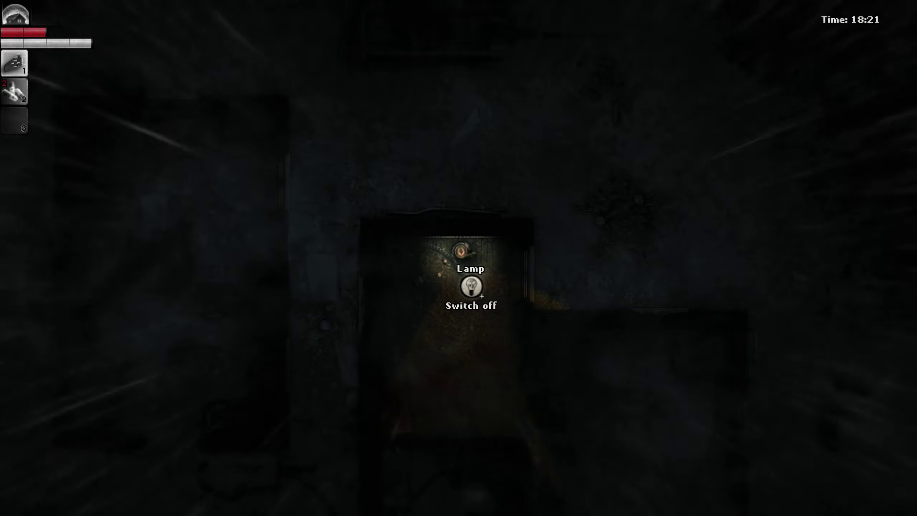
{"action": "key", "text": "e"}
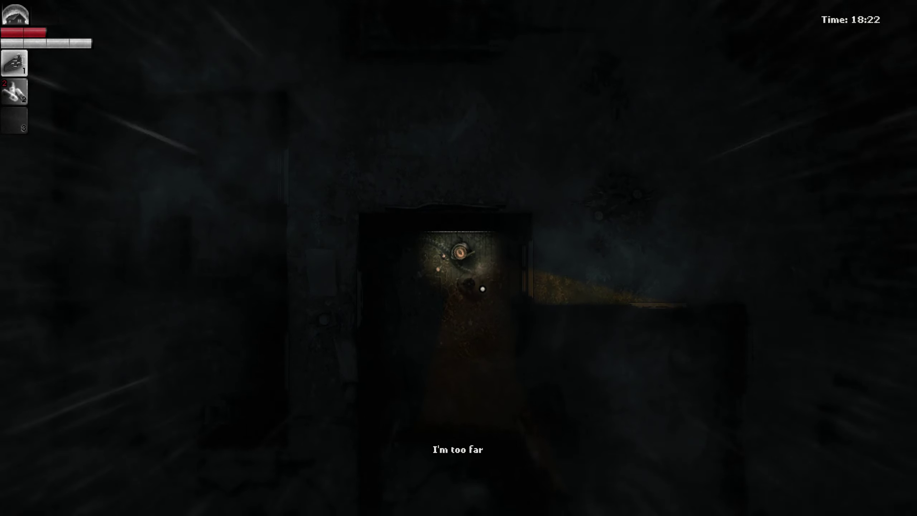
- Walk across the dark room to the table, aiming the light at the right-hand wall
{"action": "key", "text": "s"}
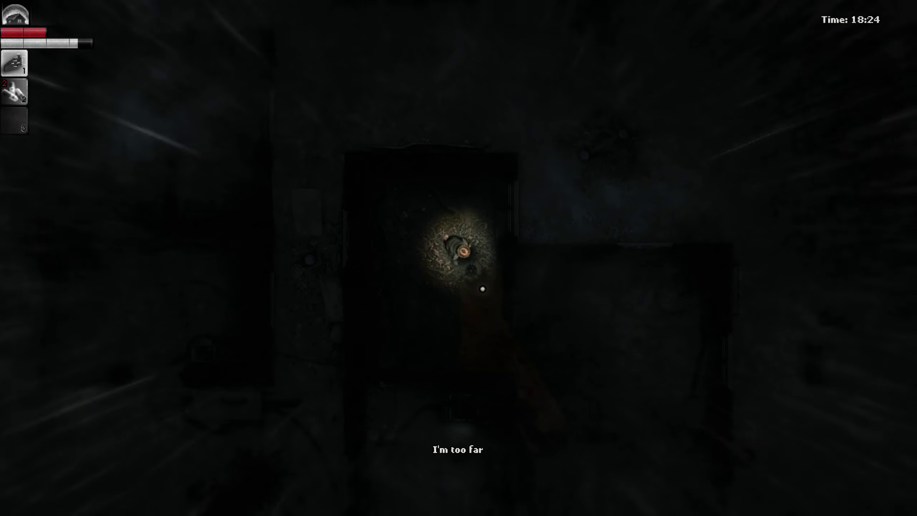
{"action": "key", "text": "w"}
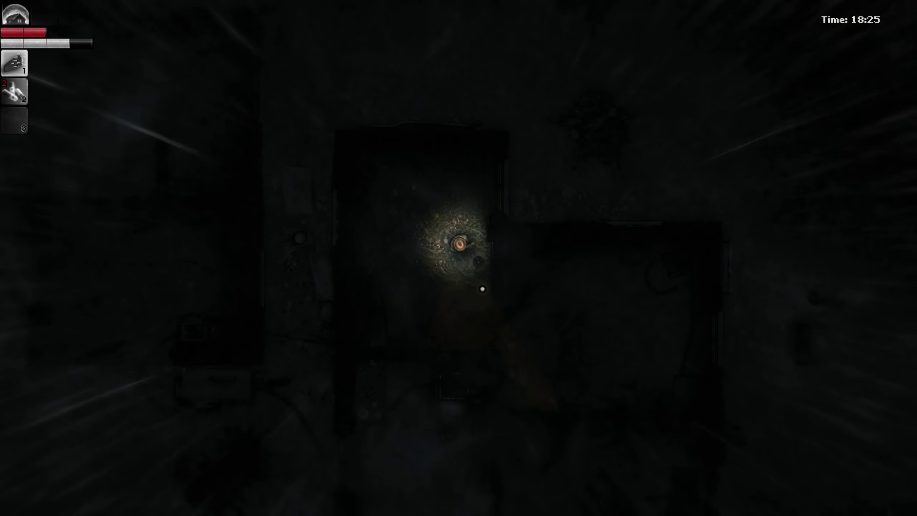
{"action": "key", "text": "w"}
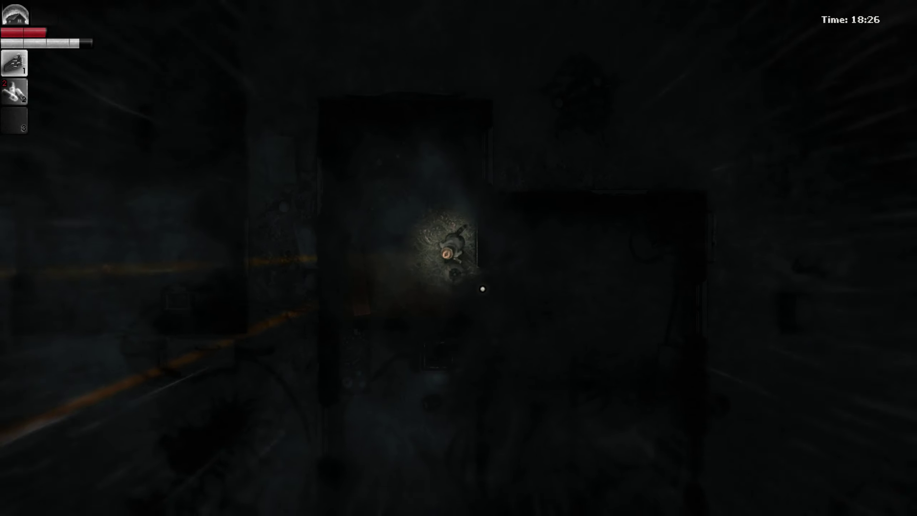
{"action": "key", "text": "s"}
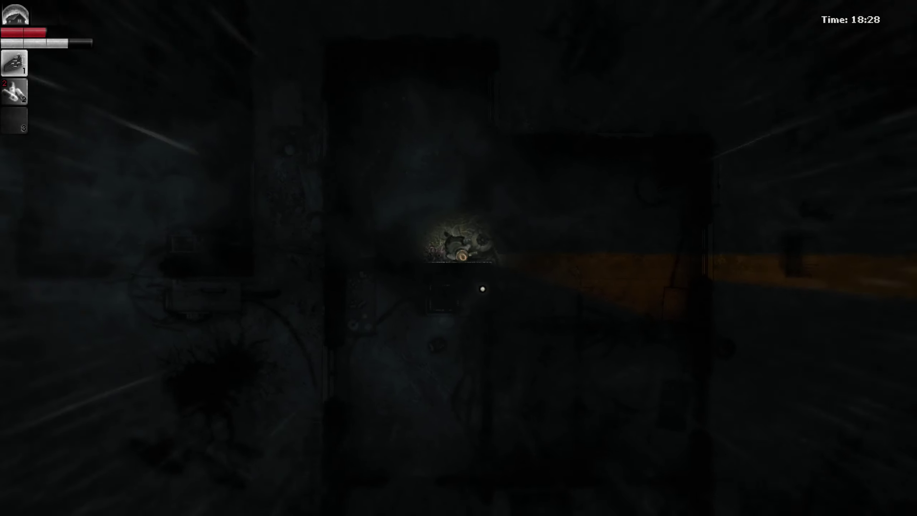
{"action": "key", "text": "s"}
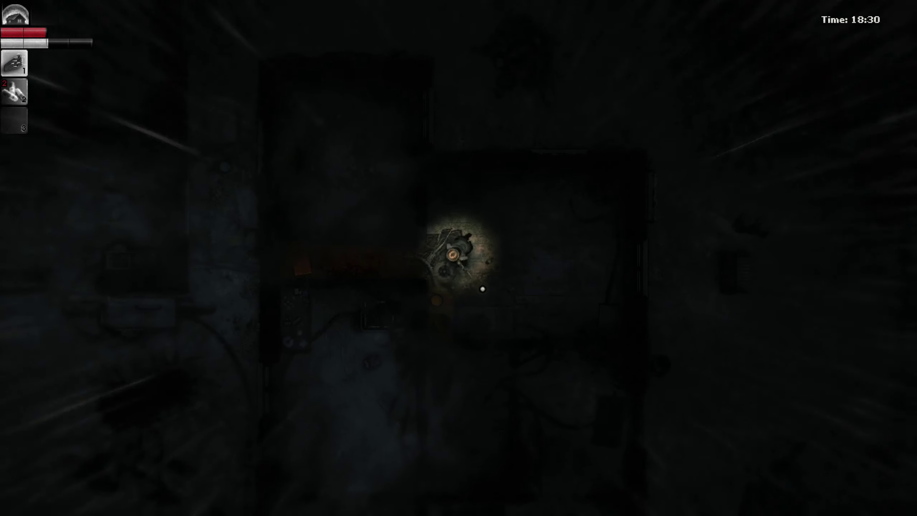
{"action": "key", "text": "w"}
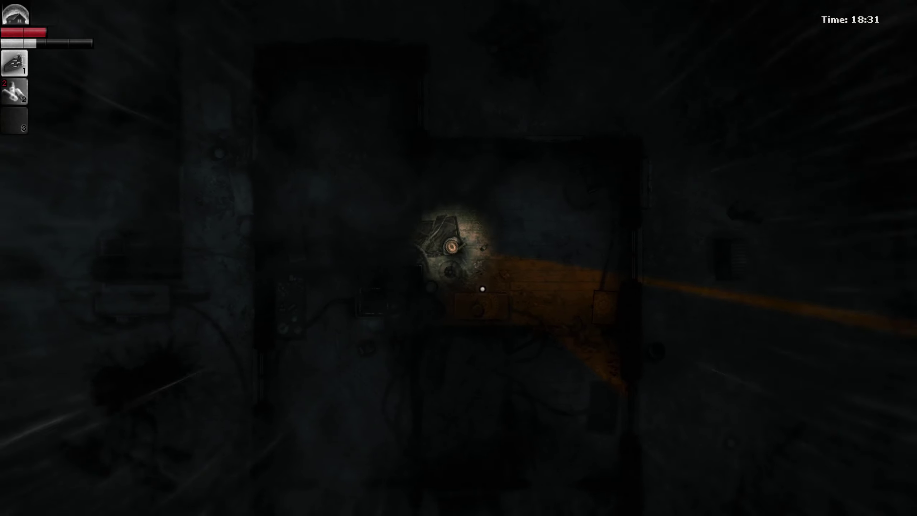
- Sweep the light around the room and step up beside the table
{"action": "left_click", "coordinate": [482, 288]}
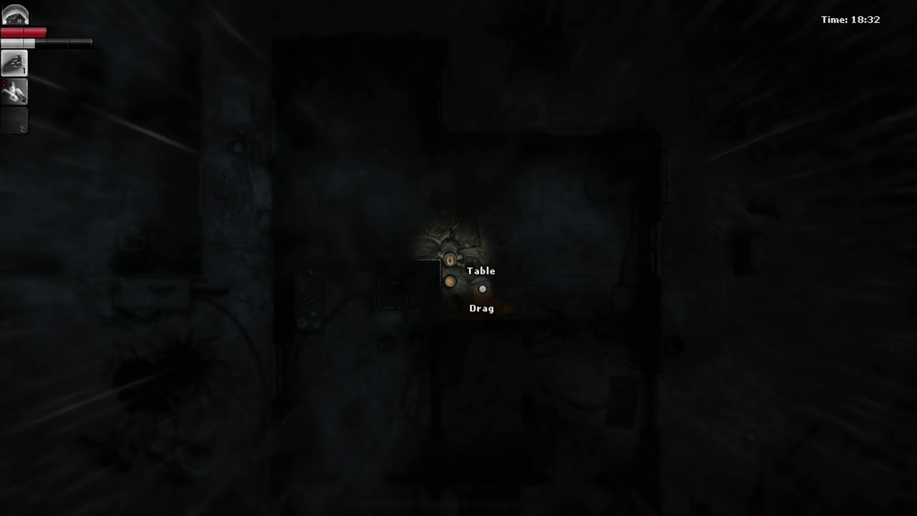
{"action": "key", "text": "d"}
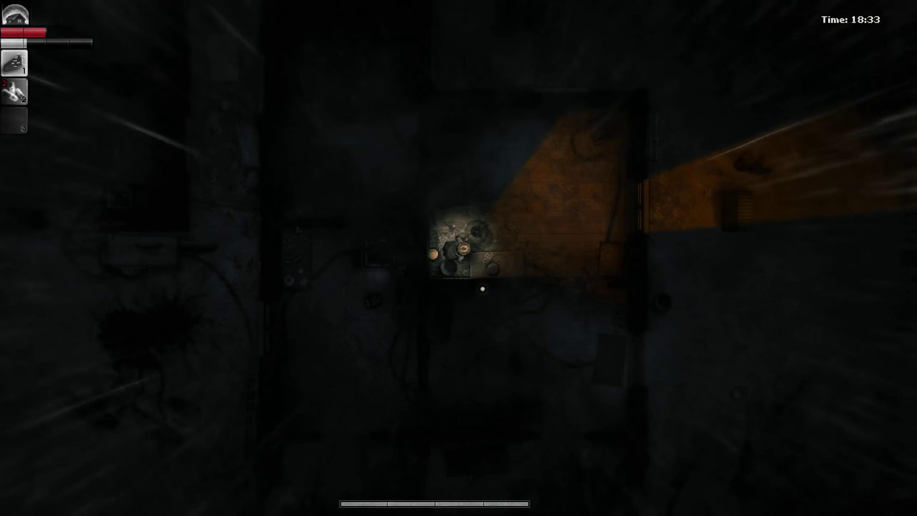
{"action": "key", "text": "a"}
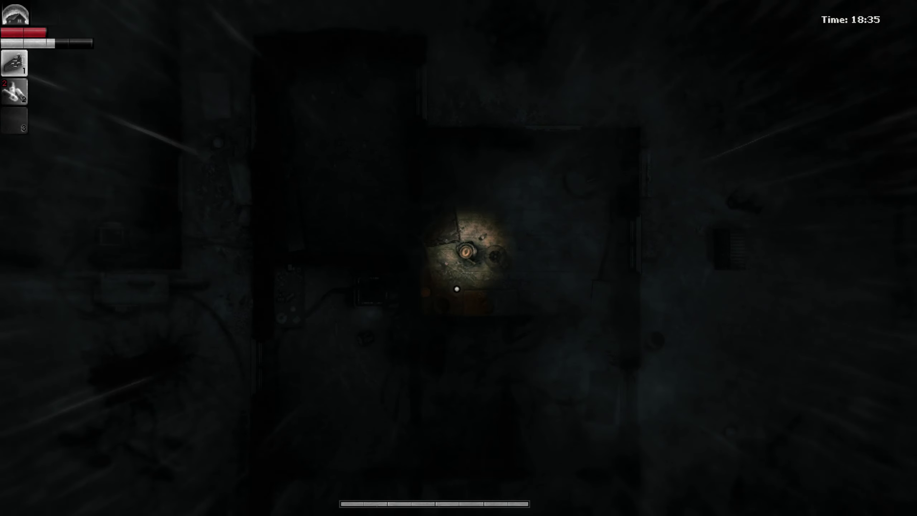
{"action": "key", "text": "d"}
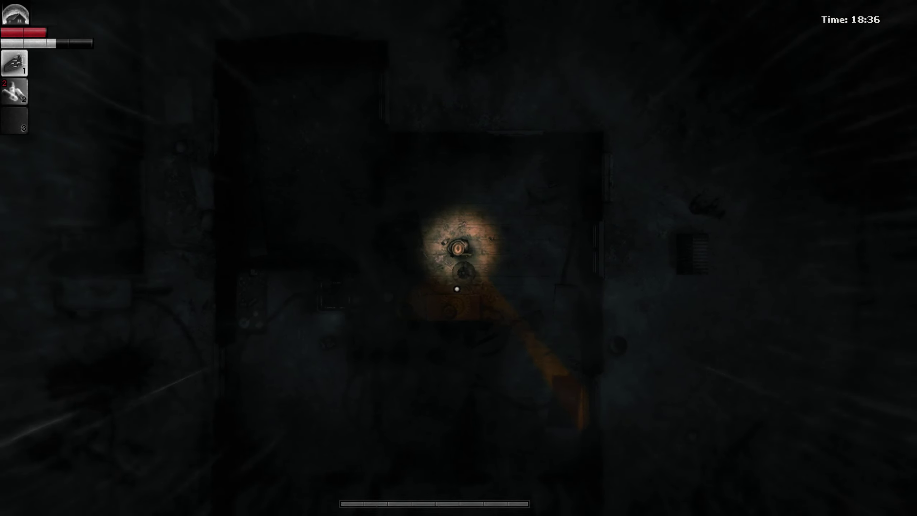
{"action": "key", "text": "w"}
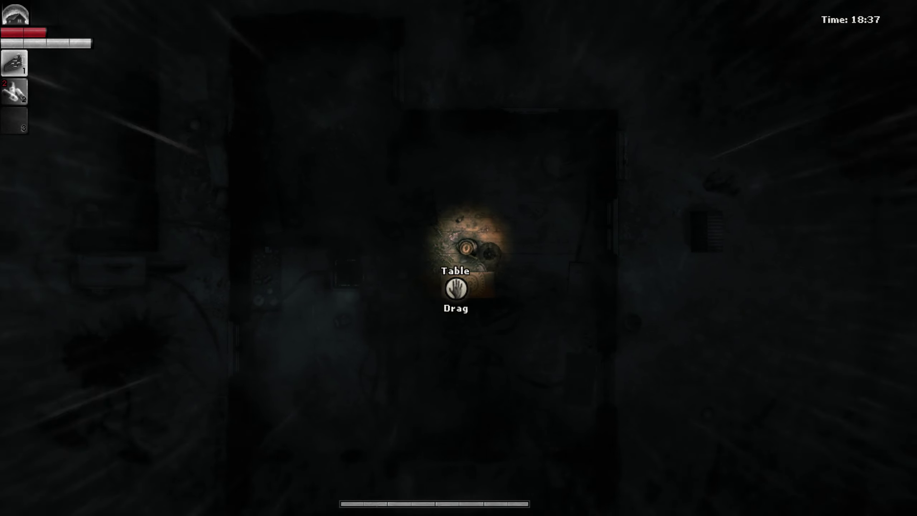
{"action": "key", "text": "d"}
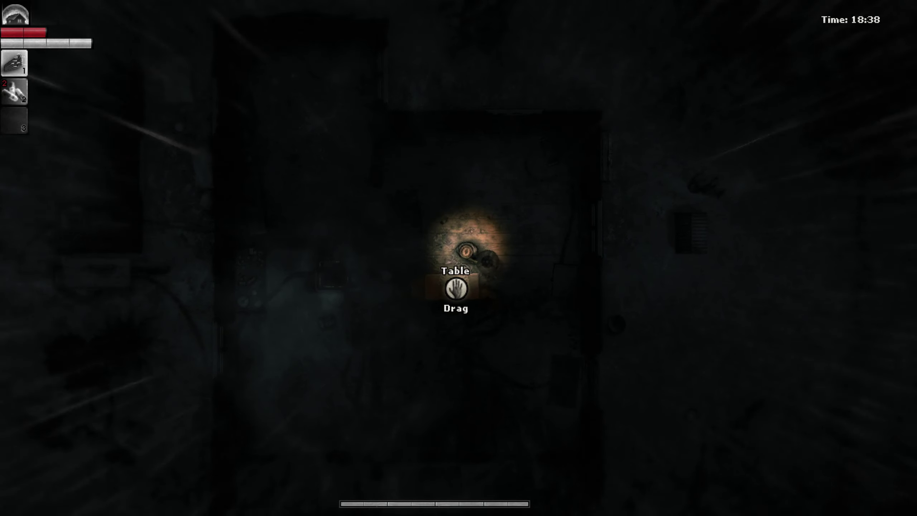
{"action": "key", "text": "d"}
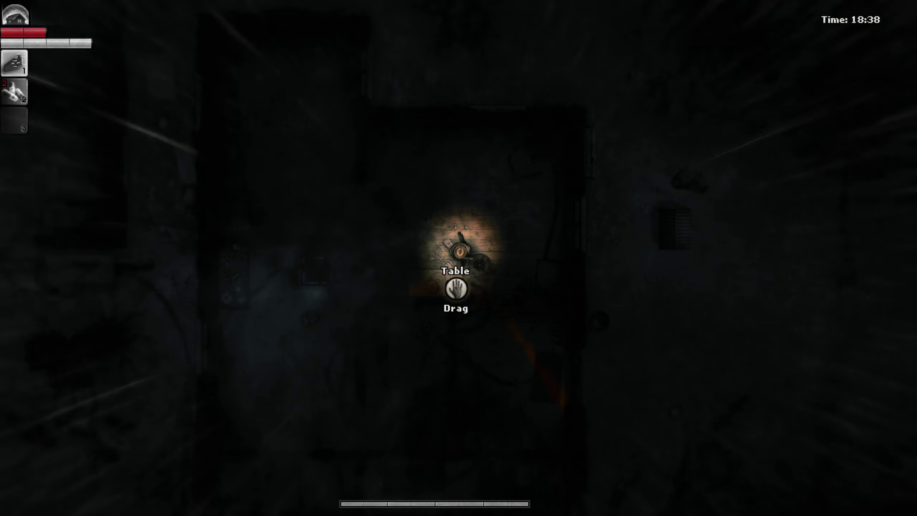
- Close the wooden door, then cross to the lamp and switch it off
{"action": "key", "text": "w"}
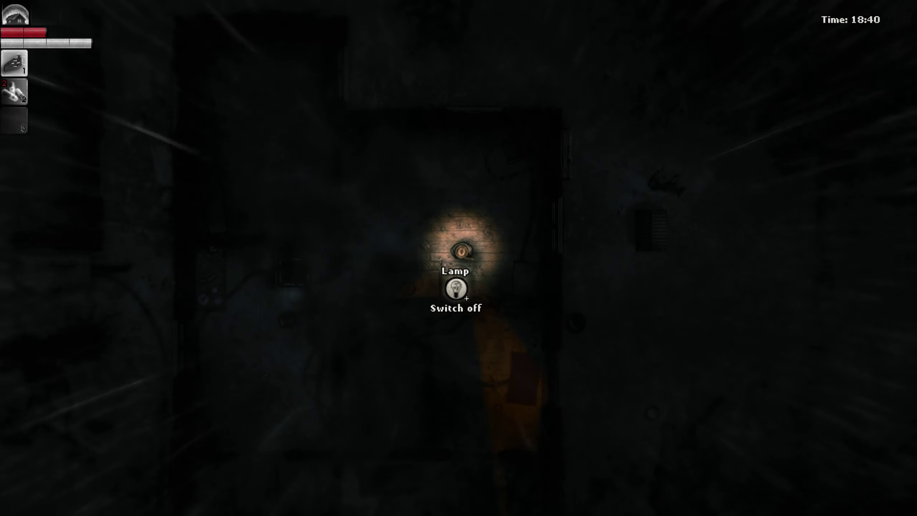
{"action": "key", "text": "w"}
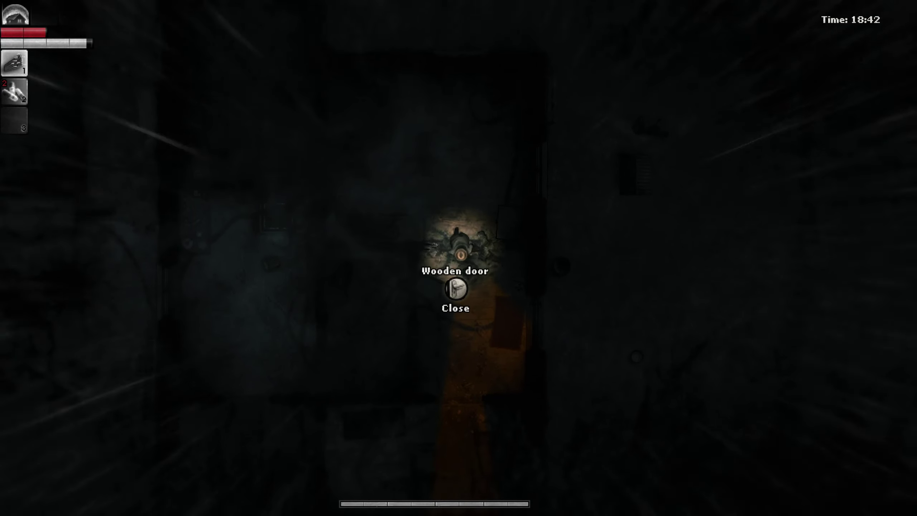
{"action": "key", "text": "e"}
{"action": "key", "text": "e"}
{"action": "key", "text": "e"}
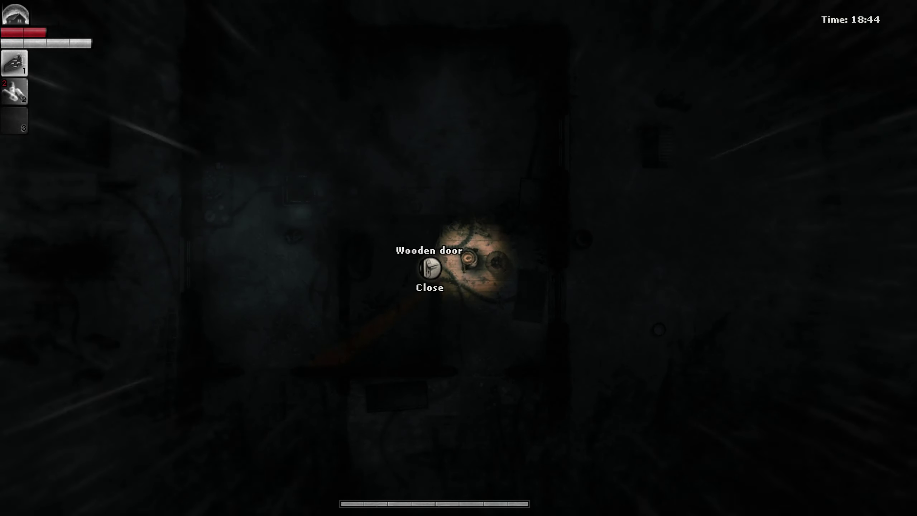
{"action": "key", "text": "d"}
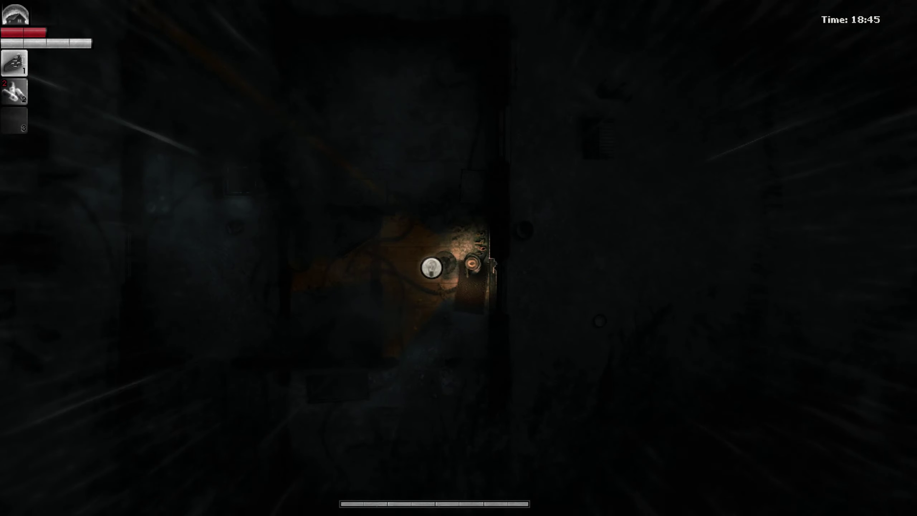
{"action": "key", "text": "e"}
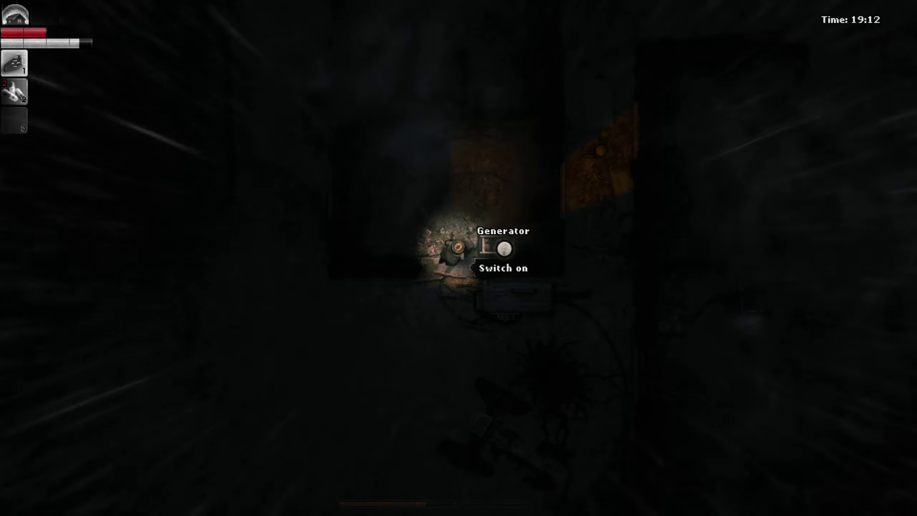
- Use the generator's 'Switch on' prompt to light the adjoining rooms
{"action": "key", "text": "e"}
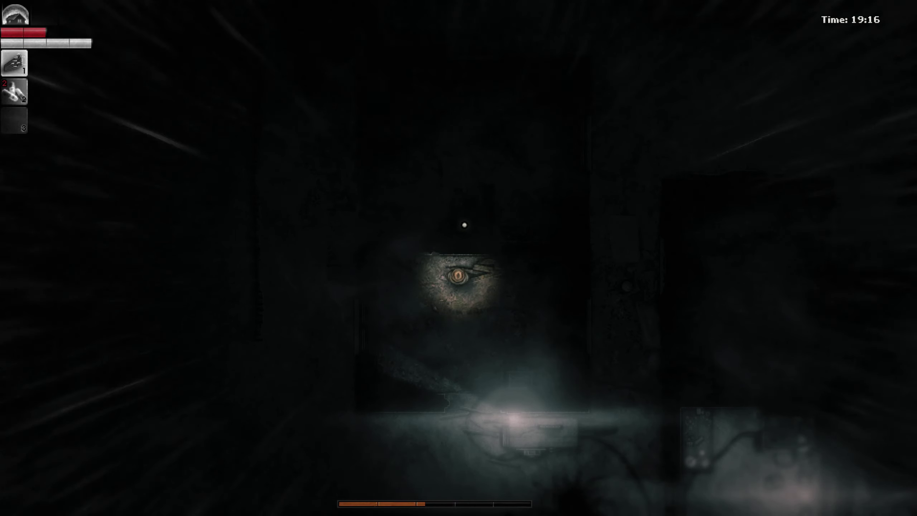
- Equip the lantern from the inventory and open the wooden door
{"action": "key", "text": "Tab"}
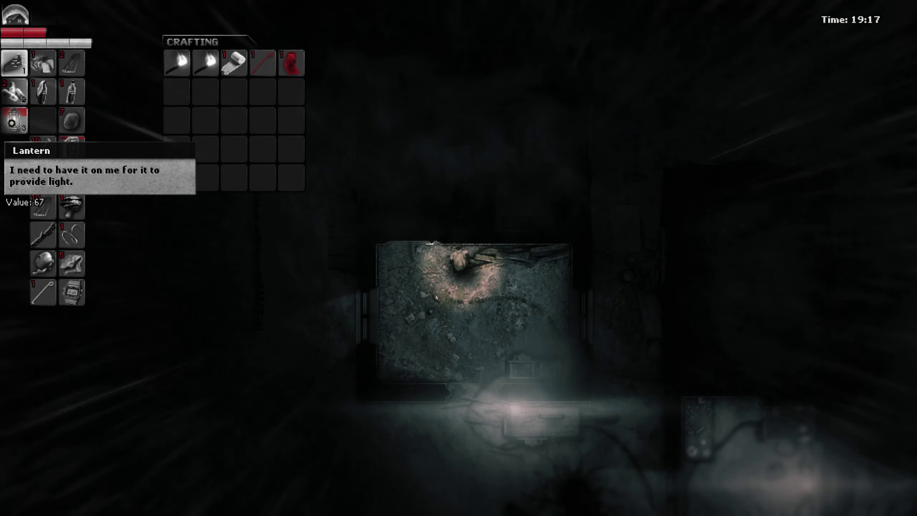
{"action": "key", "text": "Tab"}
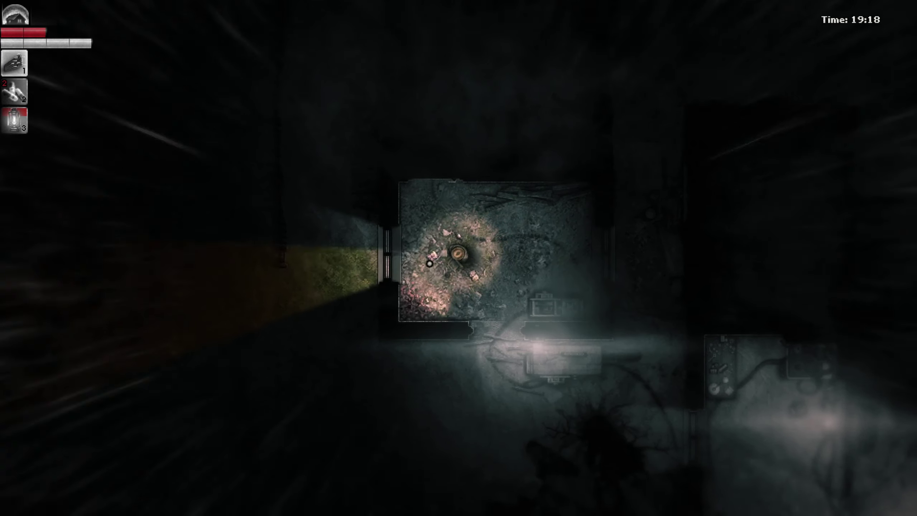
{"action": "left_click", "coordinate": [459, 237]}
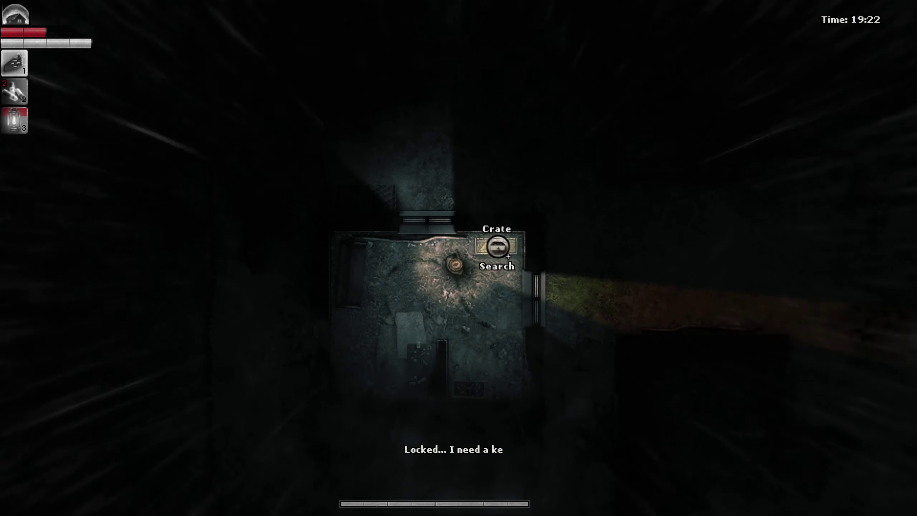
- Try the locked crate, then search the potato box and close it
{"action": "left_click", "coordinate": [512, 248]}
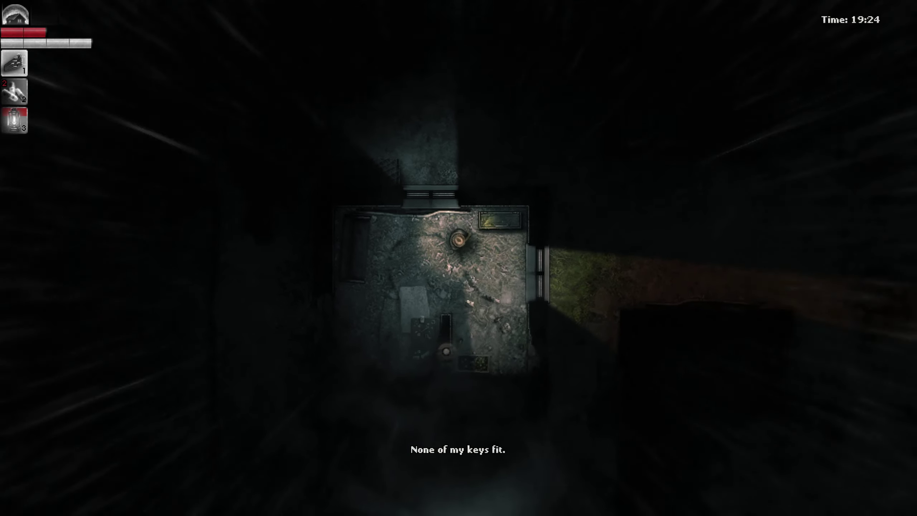
{"action": "left_click", "coordinate": [467, 313]}
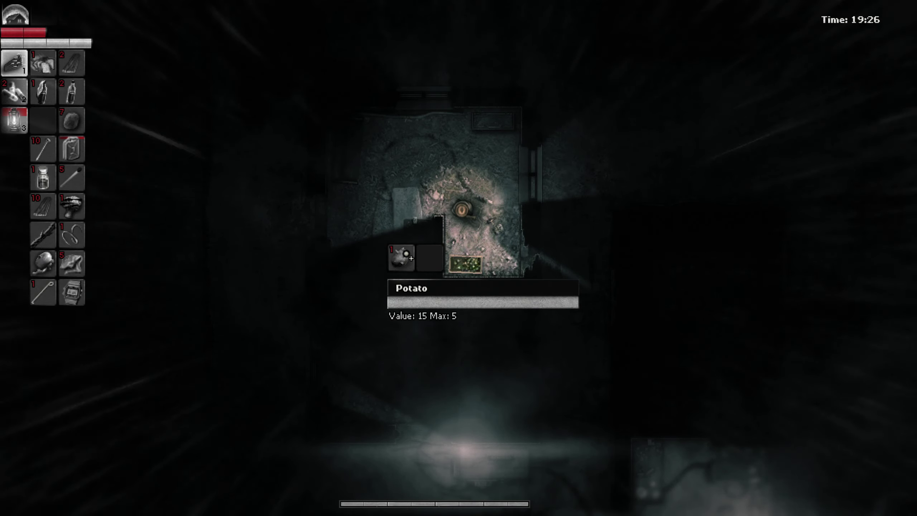
{"action": "right_click", "coordinate": [406, 254]}
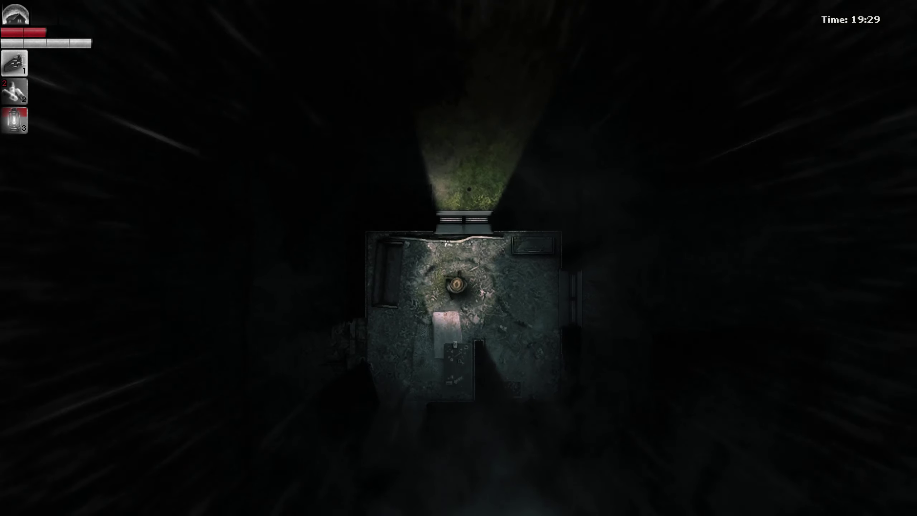
- Walk back through the rooms to the doorway
{"action": "key", "text": "w"}
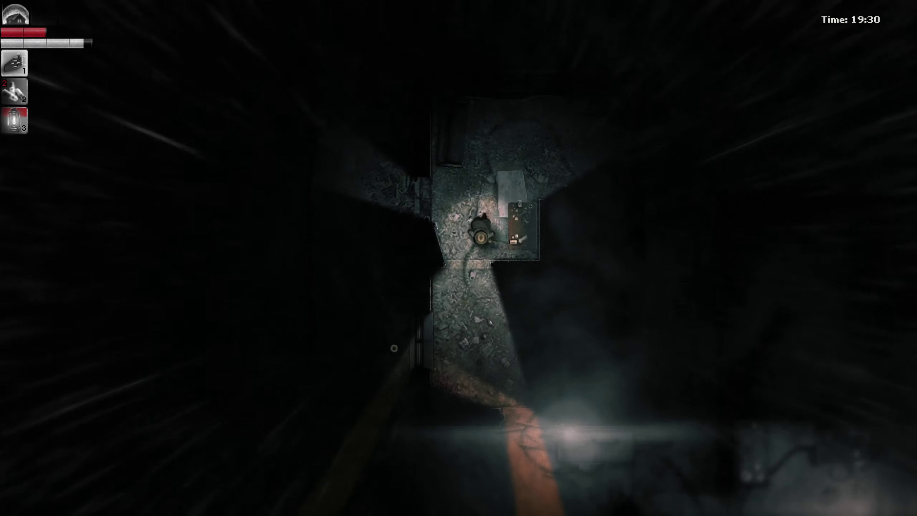
{"action": "key", "text": "s"}
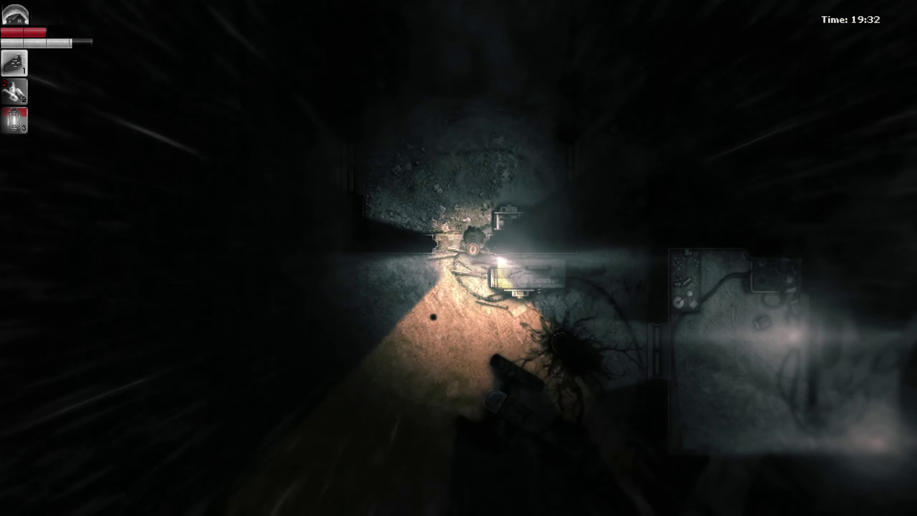
{"action": "key", "text": "d"}
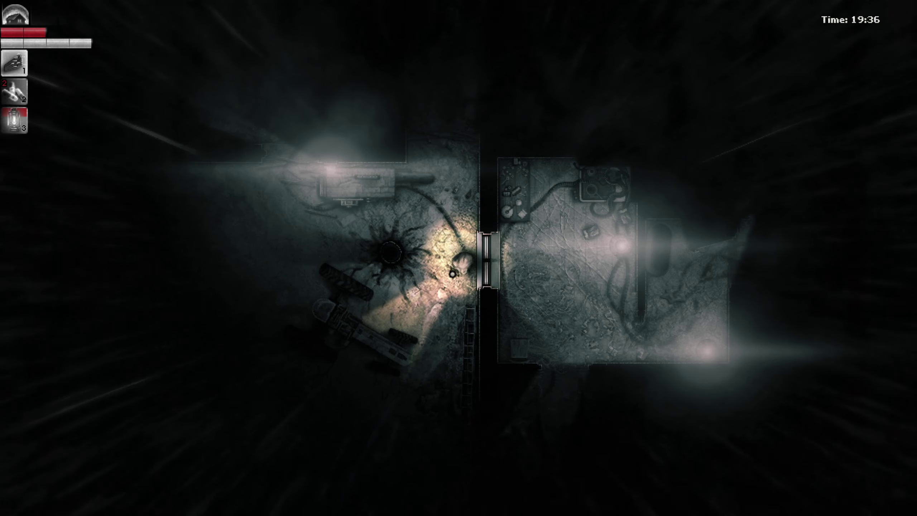
- Put the Gasoline on hotbar slot 3 instead of the lantern and enter the lit room
{"action": "key", "text": "Tab"}
{"action": "right_click", "coordinate": [43, 150]}
{"action": "key", "text": "Tab"}
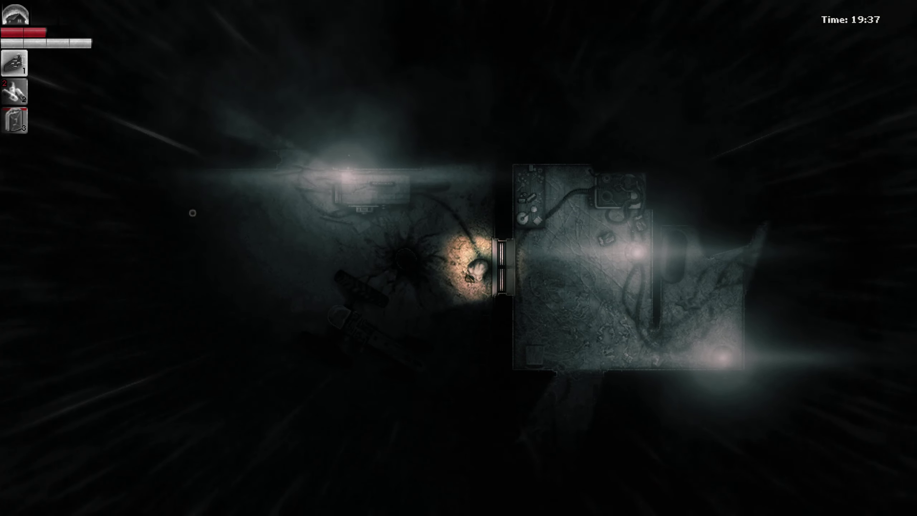
{"action": "left_click", "coordinate": [609, 287]}
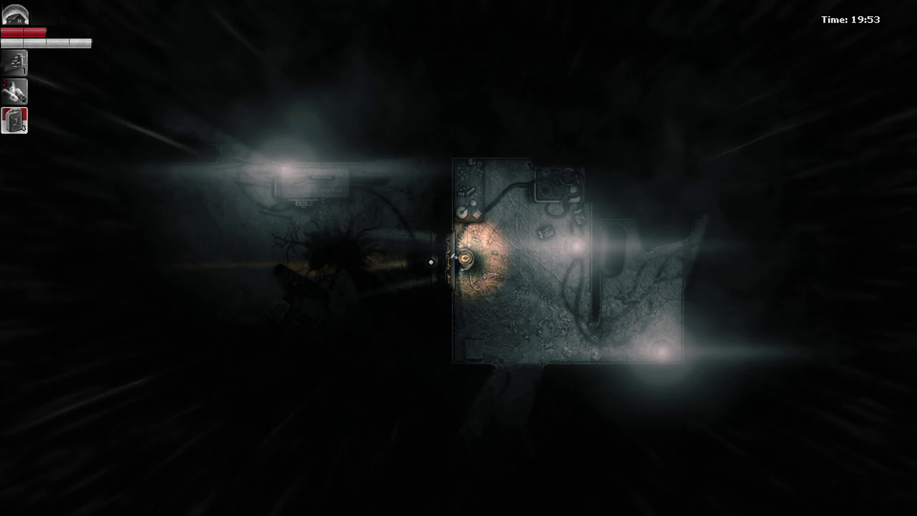
- Walk down through the lit room to the side room's wooden door and interact with it
{"action": "key", "text": "d"}
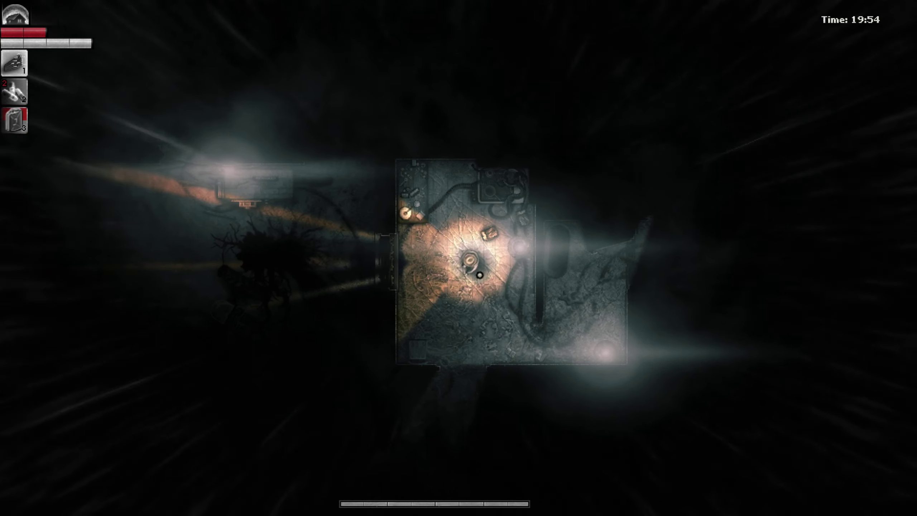
{"action": "key", "text": "s"}
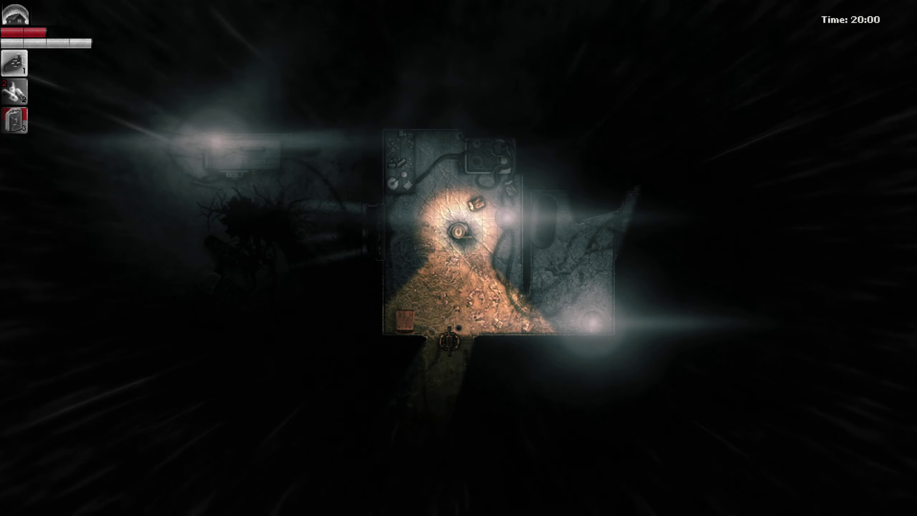
{"action": "key", "text": "s"}
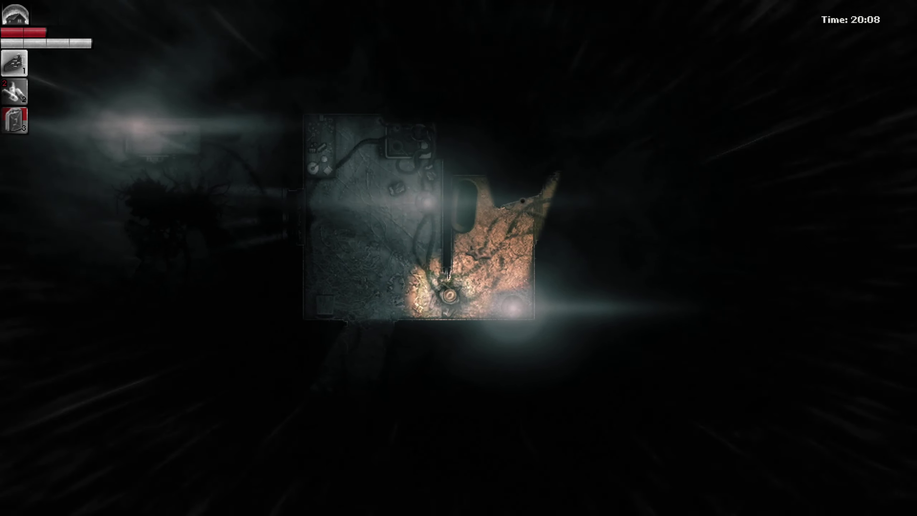
{"action": "key", "text": "d"}
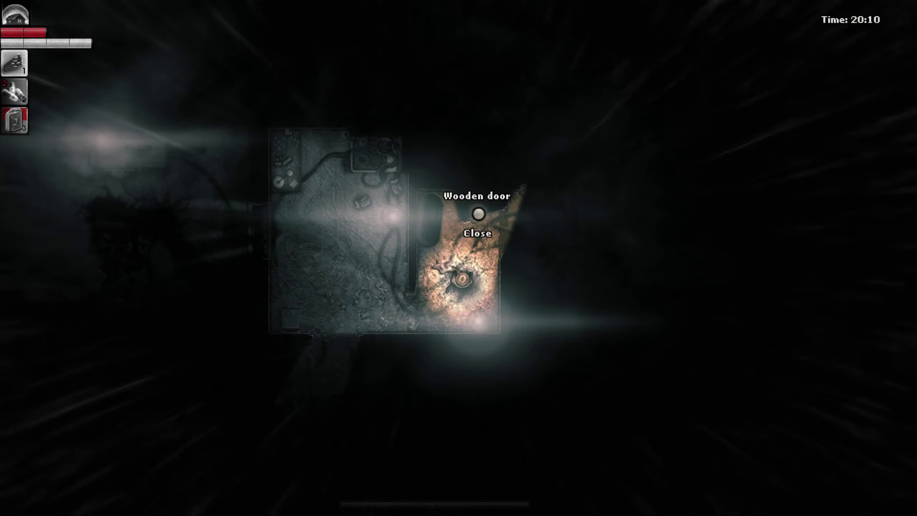
{"action": "left_click", "coordinate": [468, 234]}
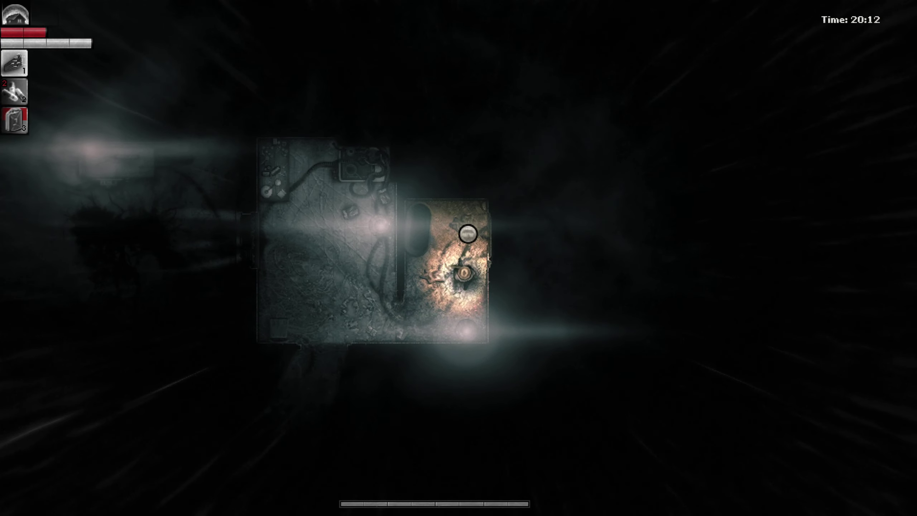
- Walk around the main room between its upper-left area and bottom doorway
{"action": "key", "text": "a"}
{"action": "key", "text": "w"}
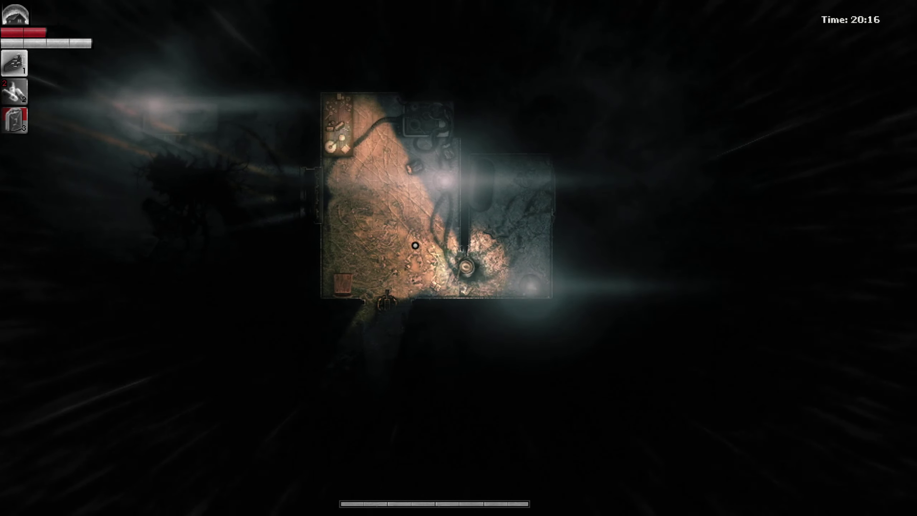
{"action": "key", "text": "w"}
{"action": "key", "text": "a"}
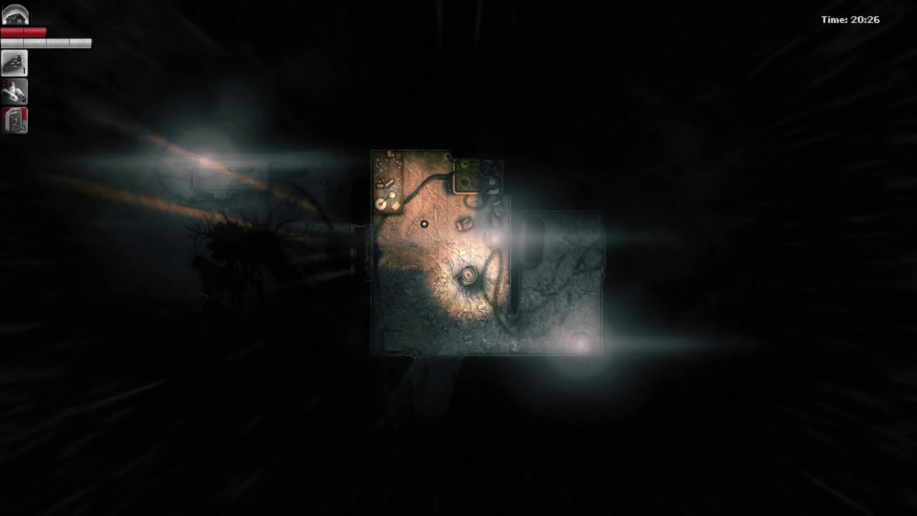
{"action": "key", "text": "s"}
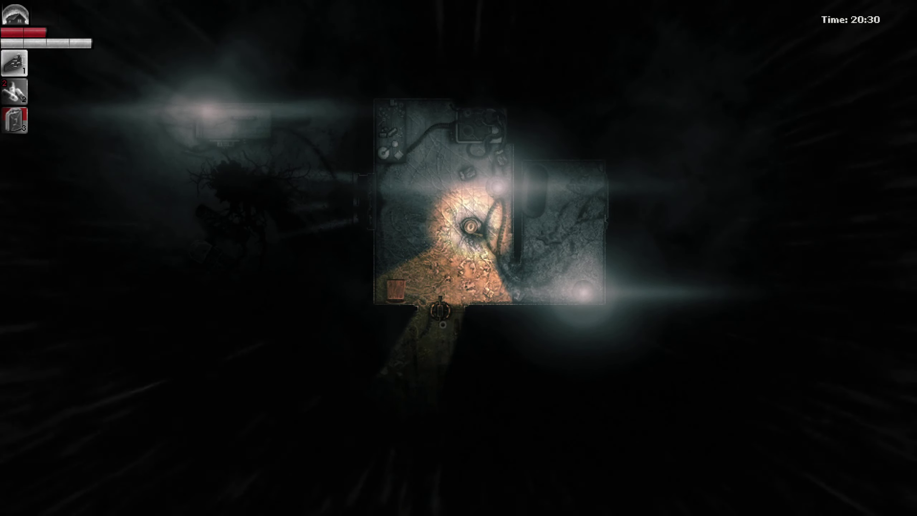
{"action": "key", "text": "w"}
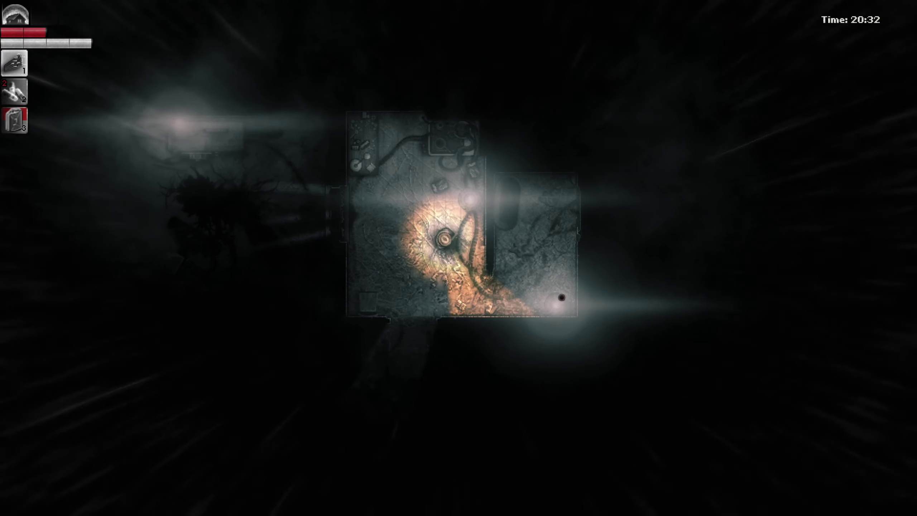
{"action": "key", "text": "a"}
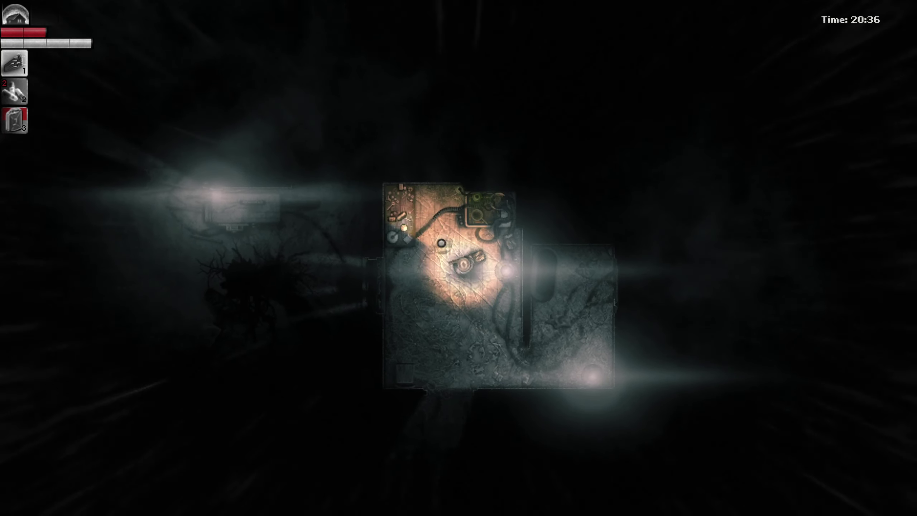
{"action": "key", "text": "a"}
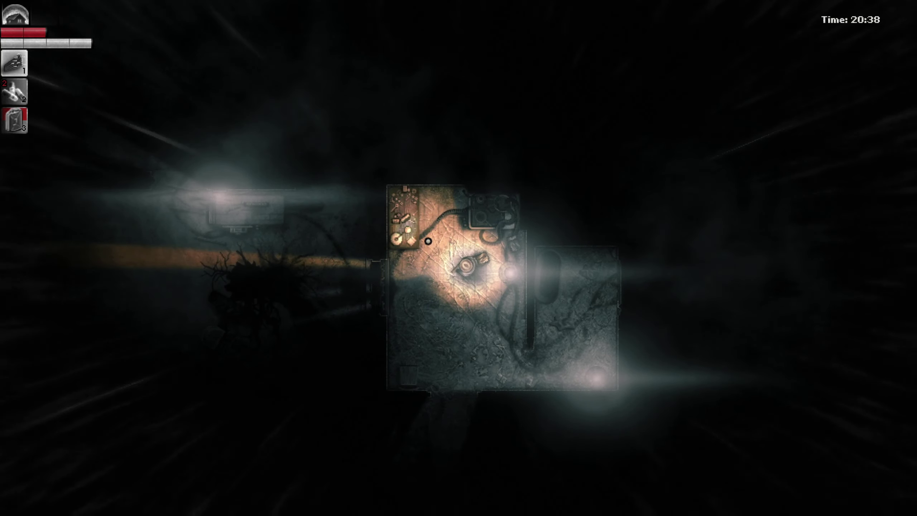
- At the workbench, move the nails and 15 matchsticks into the carried inventory
{"action": "key", "text": "s"}
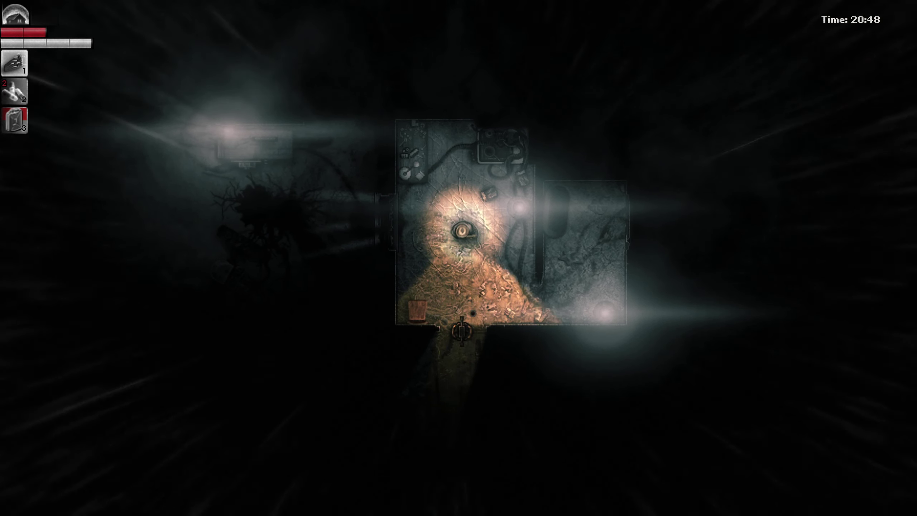
{"action": "key", "text": "w"}
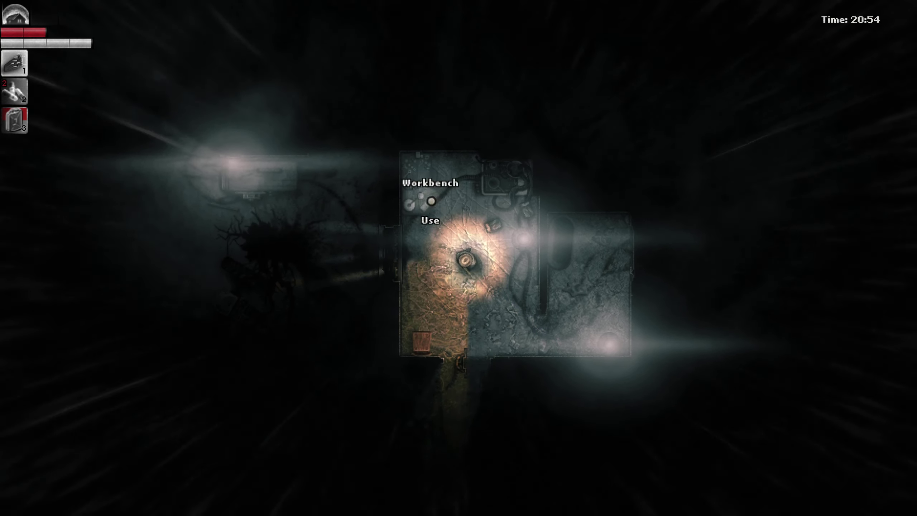
{"action": "key", "text": "e"}
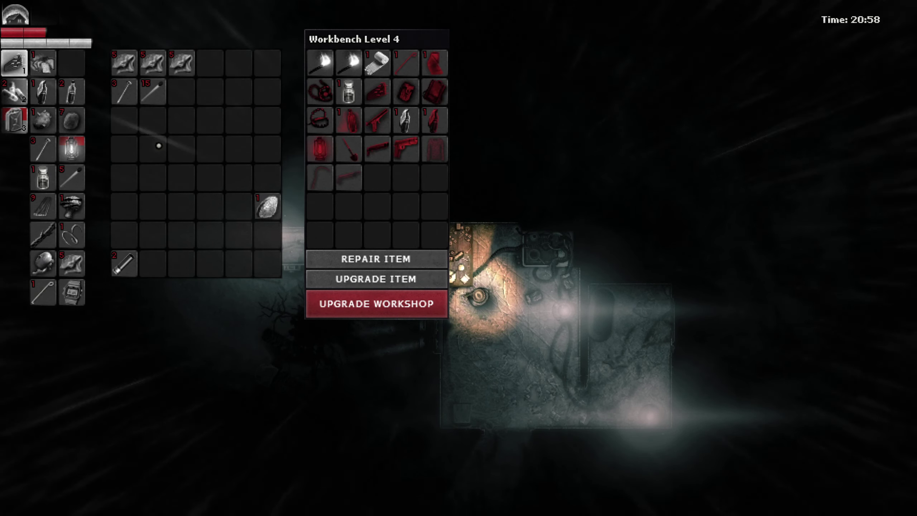
{"action": "left_click_drag", "start_coordinate": [124, 91], "coordinate": [42, 151]}
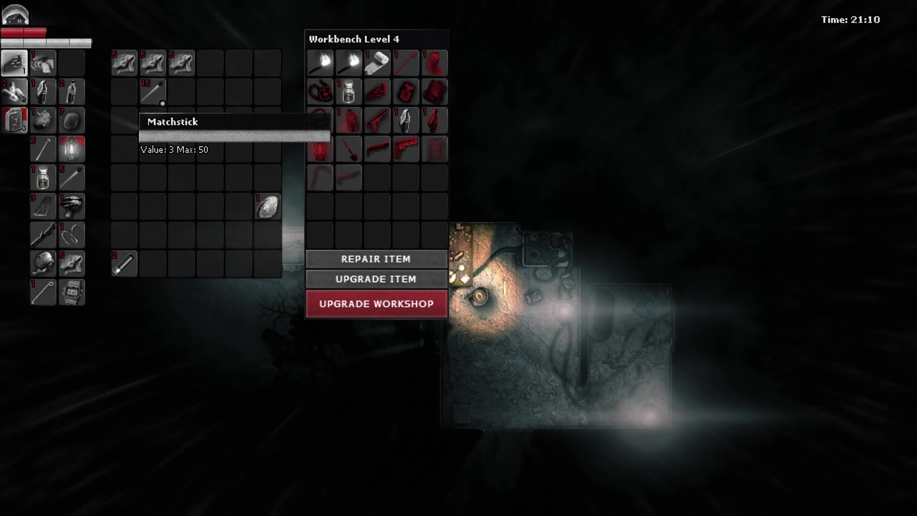
{"action": "left_click_drag", "start_coordinate": [153, 91], "coordinate": [72, 84]}
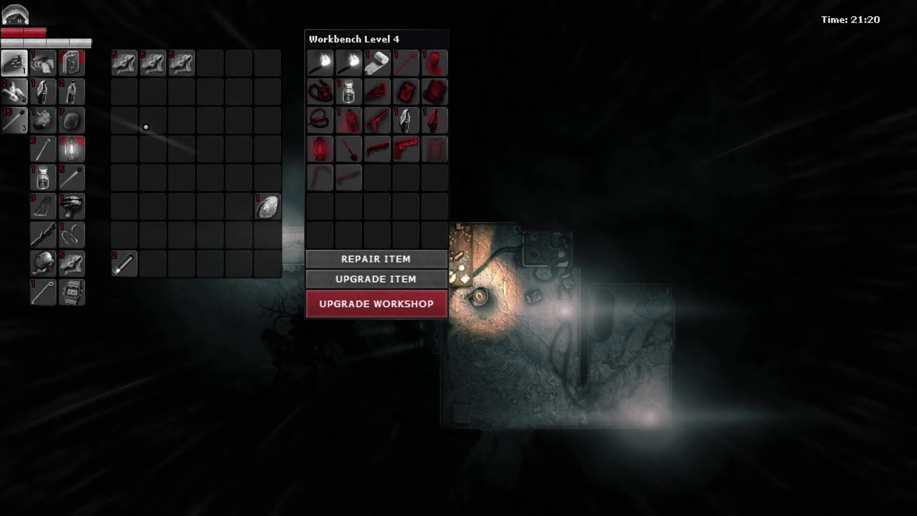
{"action": "key", "text": "Escape"}
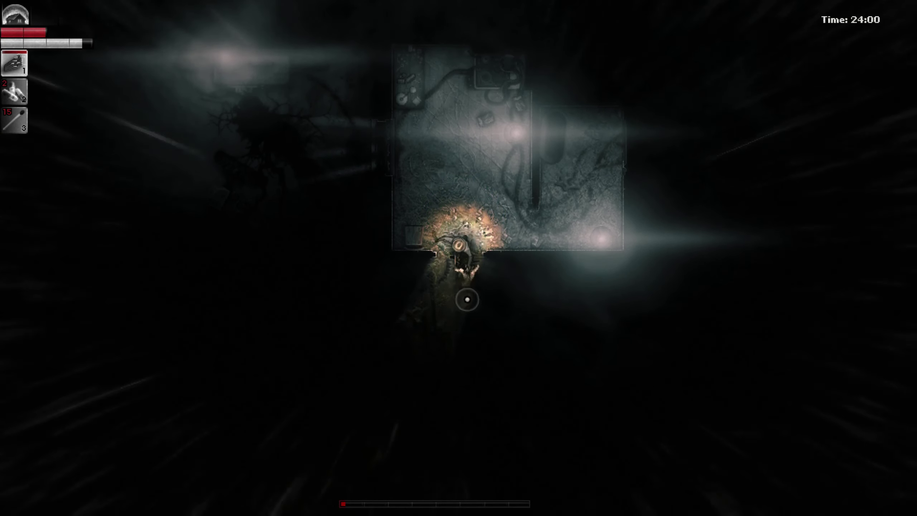
- Try to take the staff from the dead savage, fail, and step away
{"action": "key", "text": "Tab"}
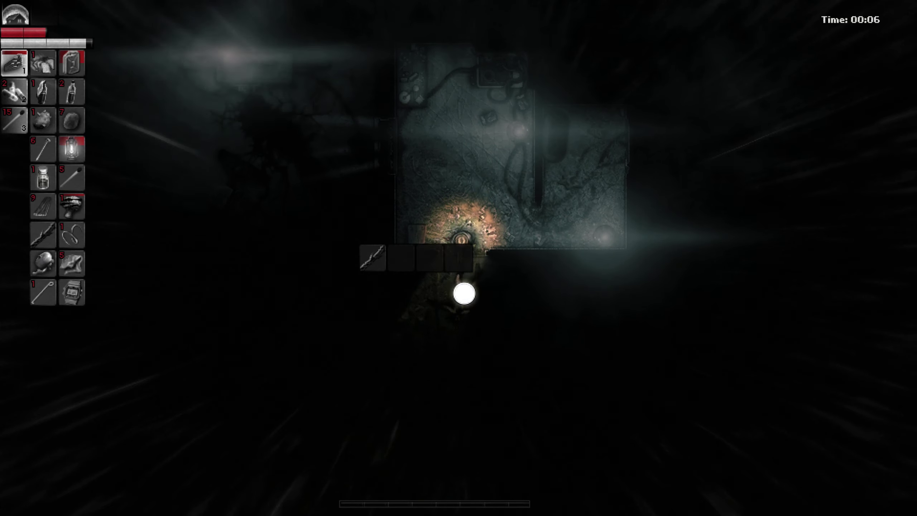
{"action": "left_click", "coordinate": [373, 257]}
{"action": "key", "text": "Tab"}
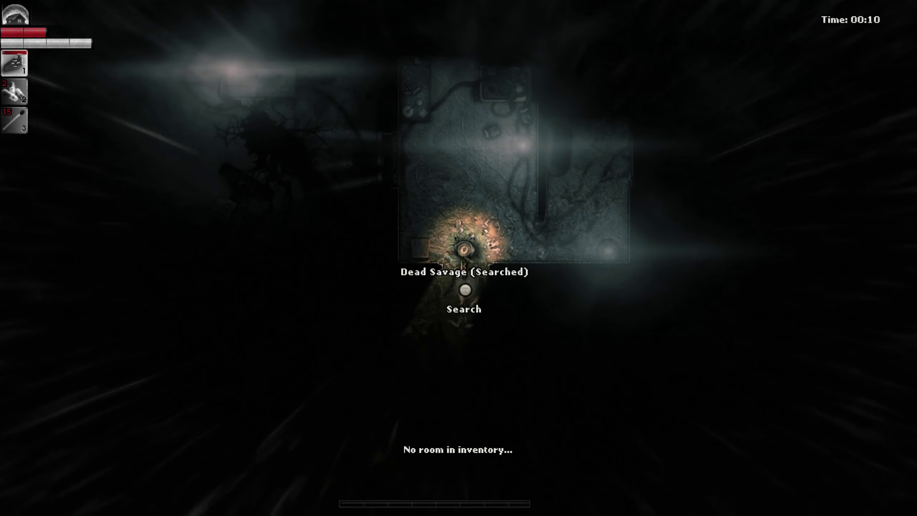
{"action": "key", "text": "s"}
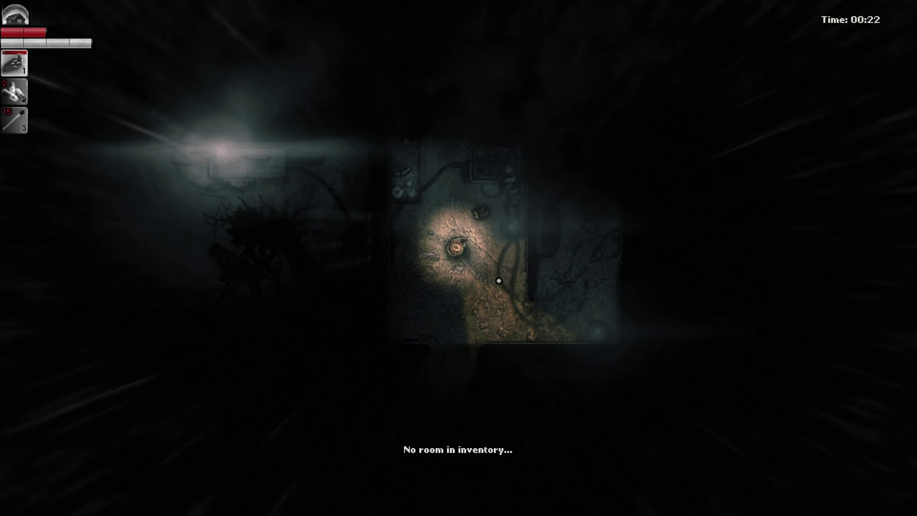
- Drop an item to free a slot, take the staff, and walk north into the main room
{"action": "key", "text": "Tab"}
{"action": "right_click", "coordinate": [72, 177]}
{"action": "key", "text": "Tab"}
{"action": "key", "text": "s"}
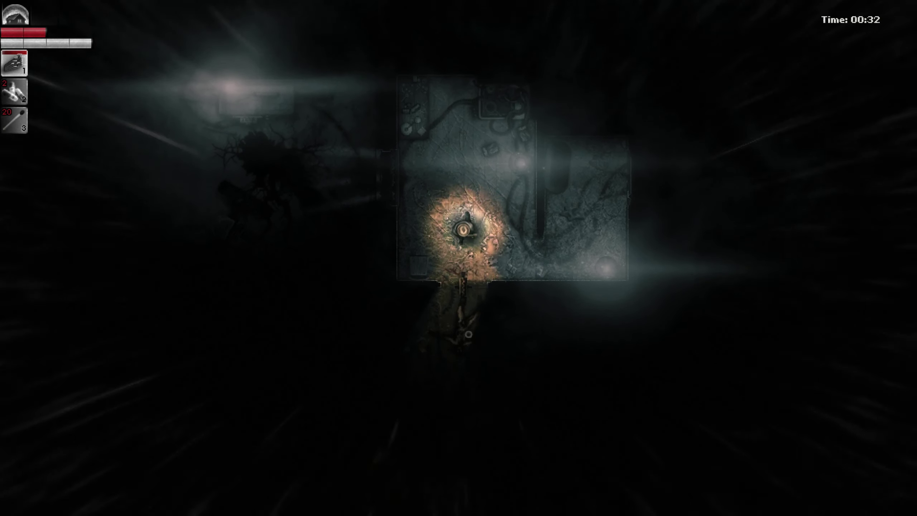
{"action": "left_click", "coordinate": [372, 258]}
{"action": "key", "text": "Tab"}
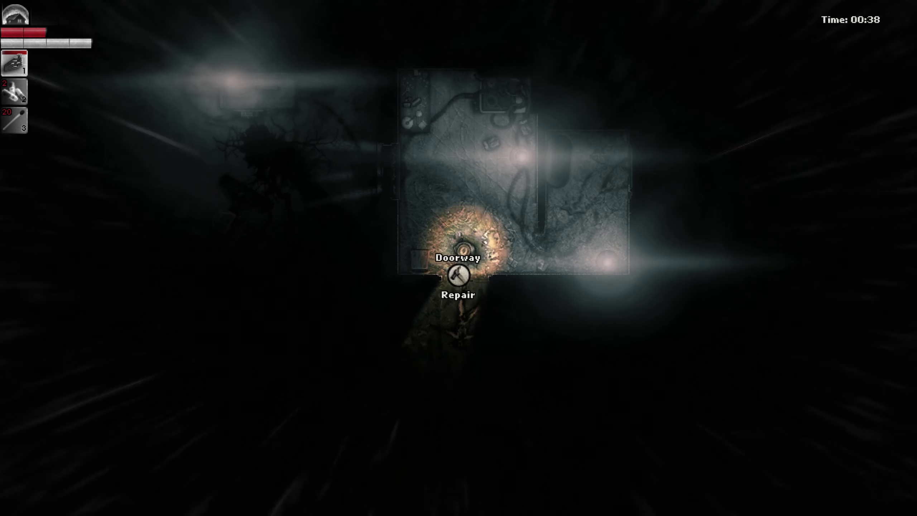
{"action": "key", "text": "w"}
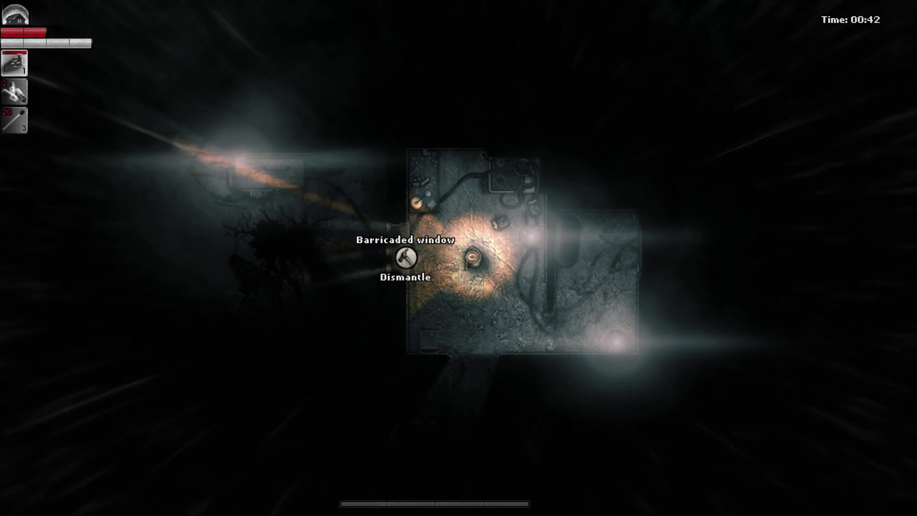
{"action": "key", "text": "w"}
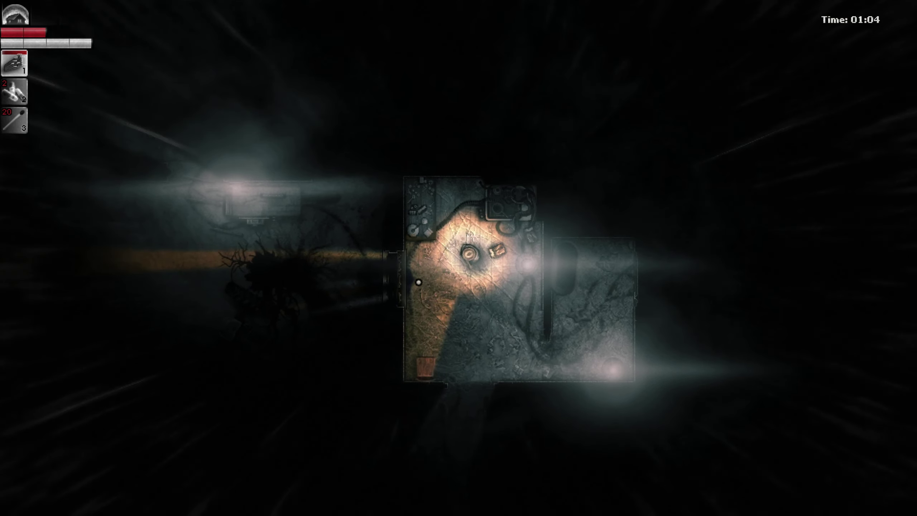
{"action": "key", "text": "w"}
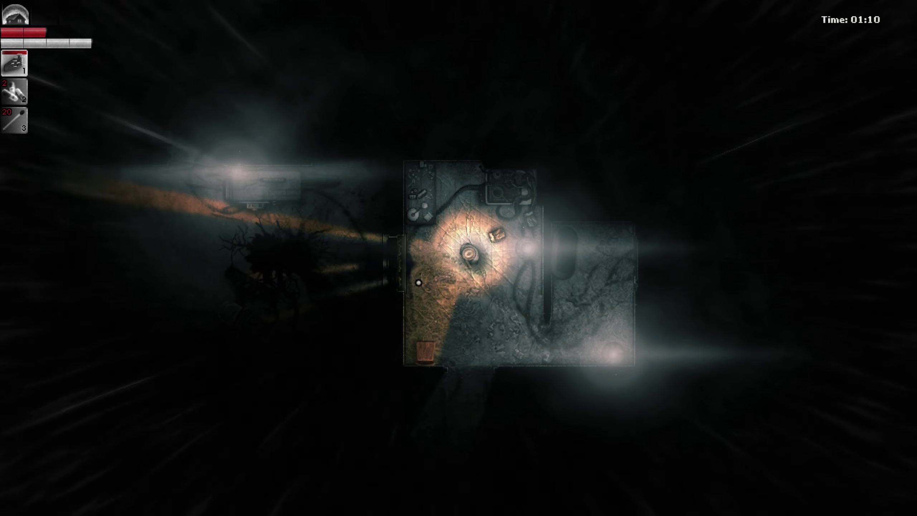
{"action": "key", "text": "w"}
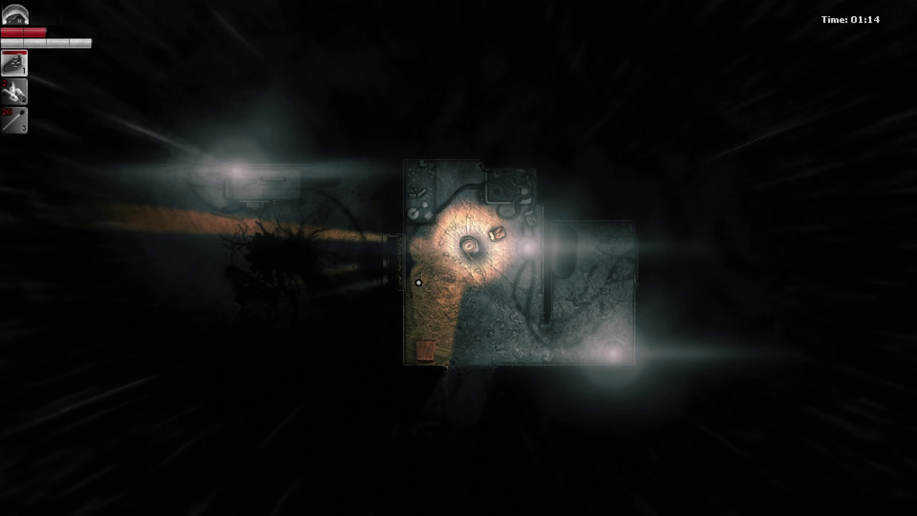
{"action": "key", "text": "s"}
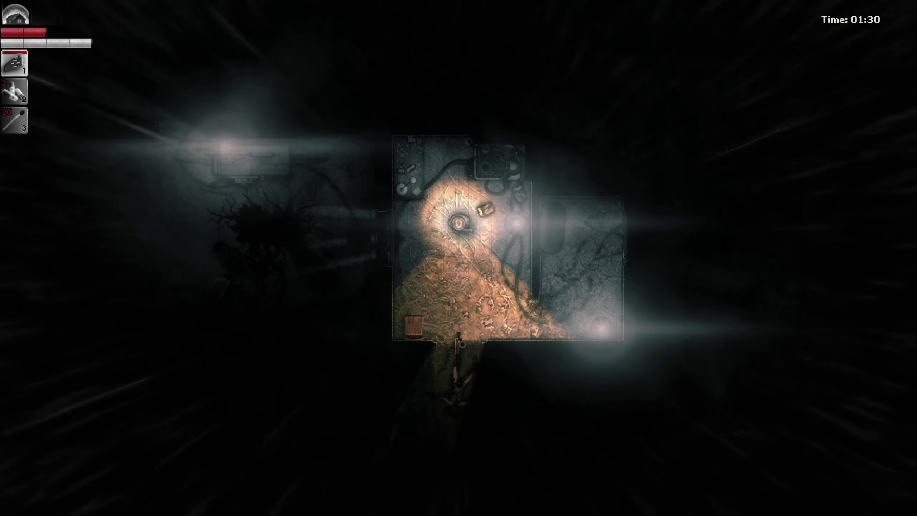
{"action": "key", "text": "a"}
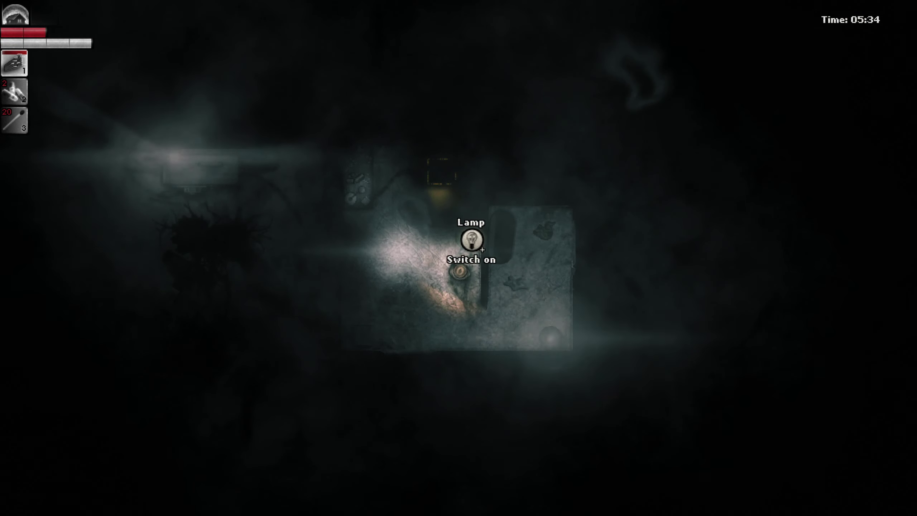
- Switch on the hideout lamp and walk into the right-hand side room
{"action": "key", "text": "e"}
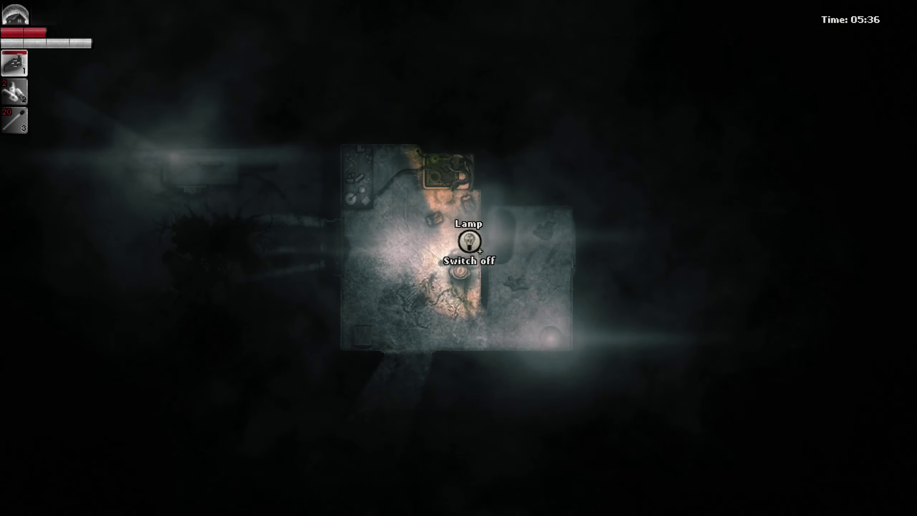
{"action": "key", "text": "w"}
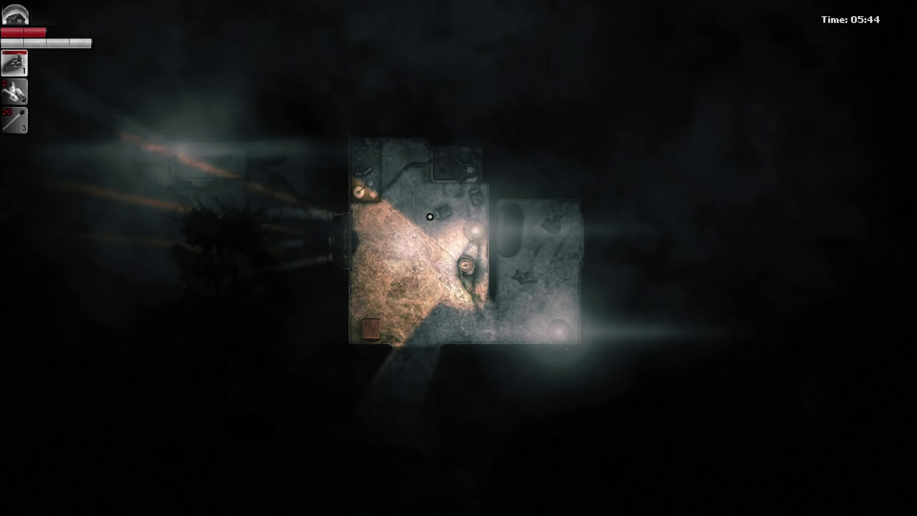
{"action": "key", "text": "d"}
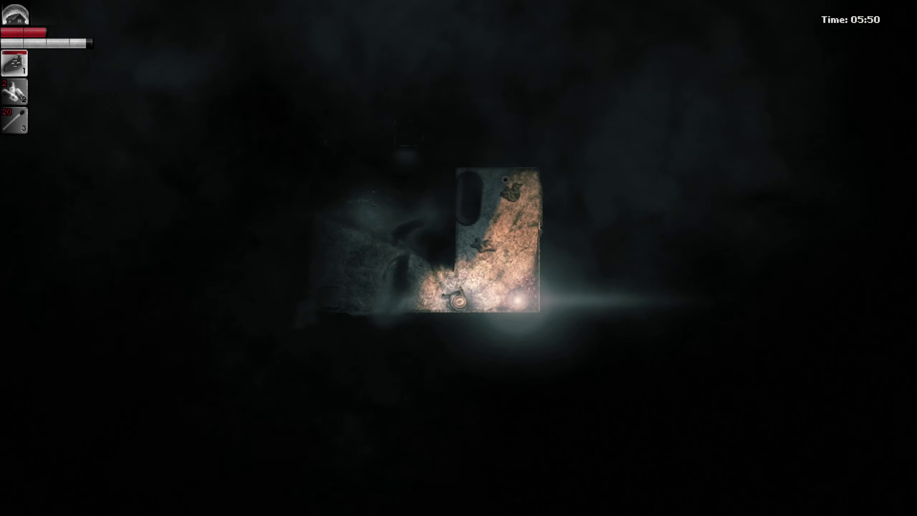
{"action": "key", "text": "w"}
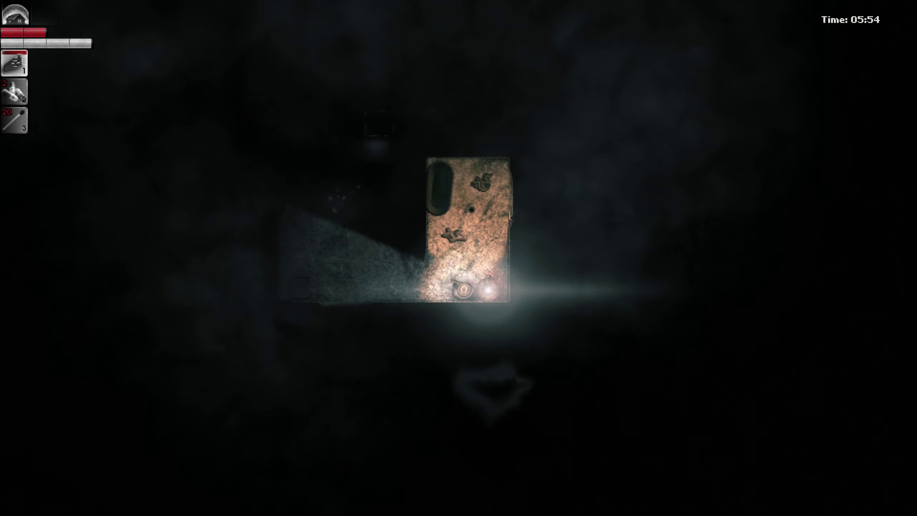
{"action": "key", "text": "a"}
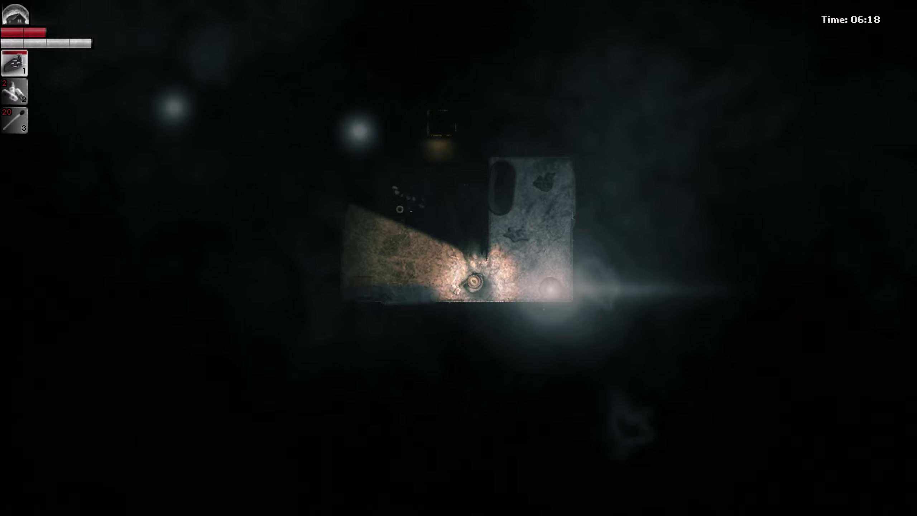
- Make inventory room and harvest the odd-looking glowing poisonous mushroom
{"action": "key", "text": "w"}
{"action": "key", "text": "e"}
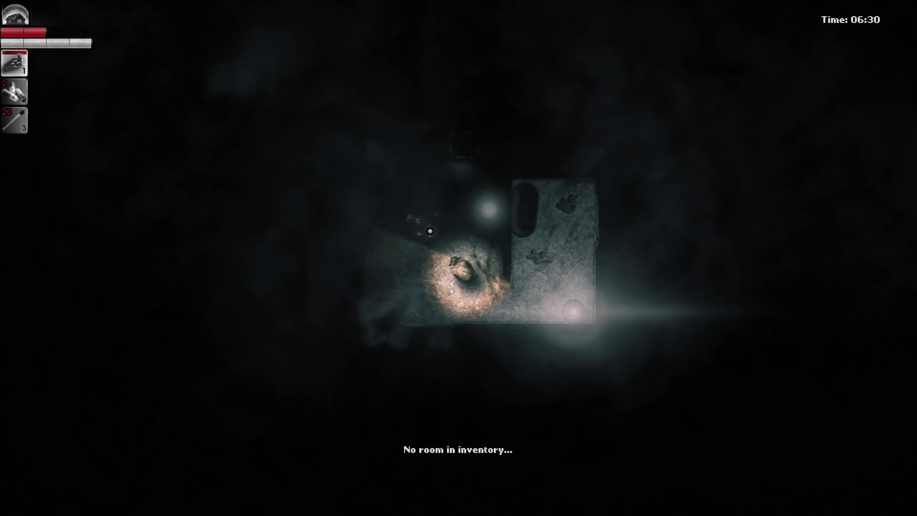
{"action": "key", "text": "Tab"}
{"action": "key", "text": "Tab"}
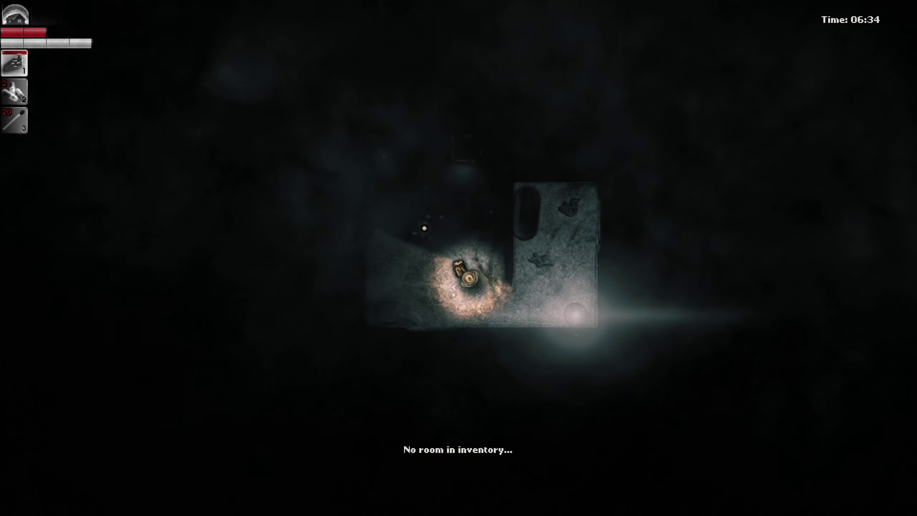
{"action": "key", "text": "e"}
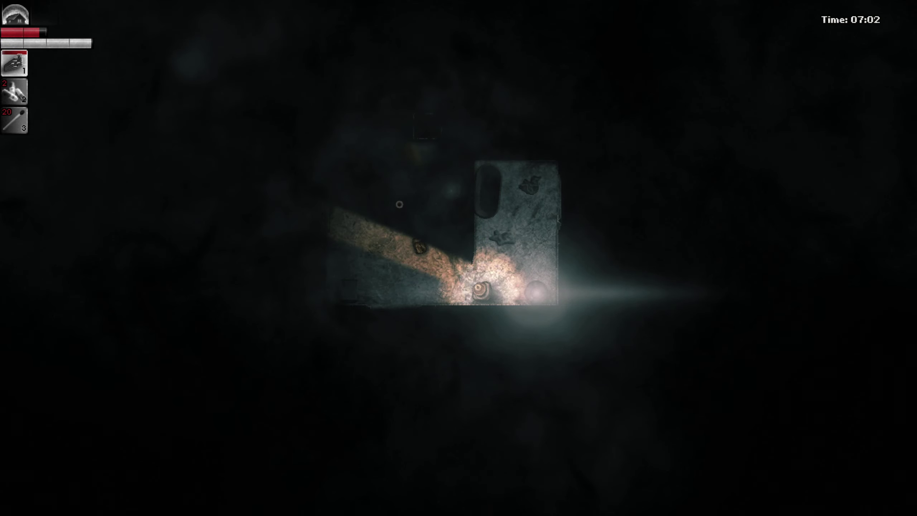
- Check the inventory and pick up the shiny stone
{"action": "key", "text": "Tab"}
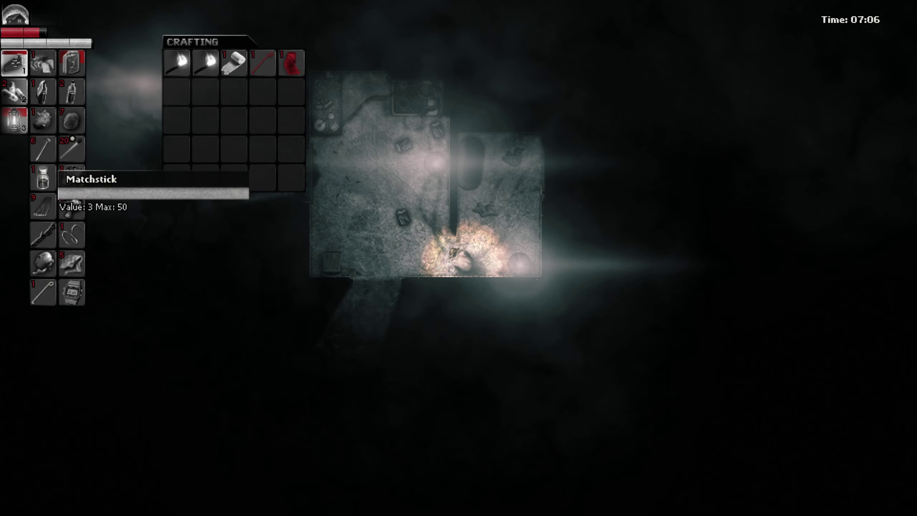
{"action": "key", "text": "Tab"}
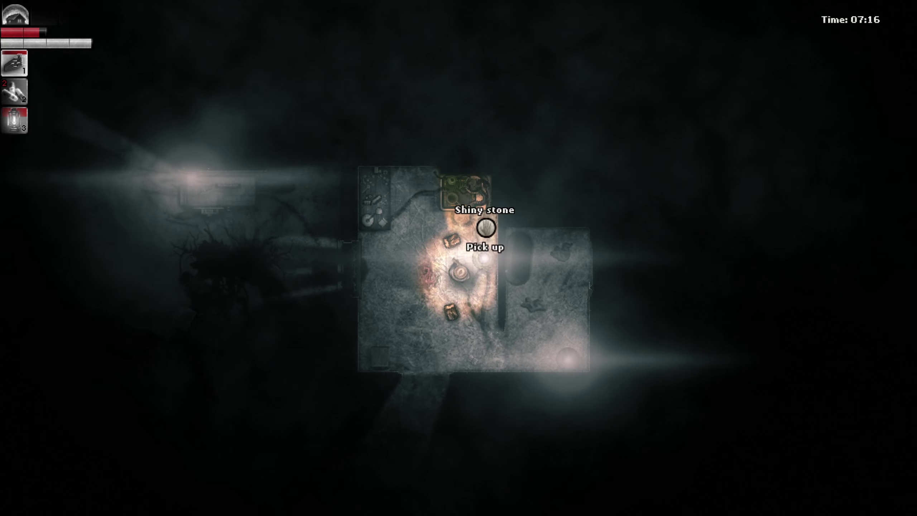
{"action": "key", "text": "e"}
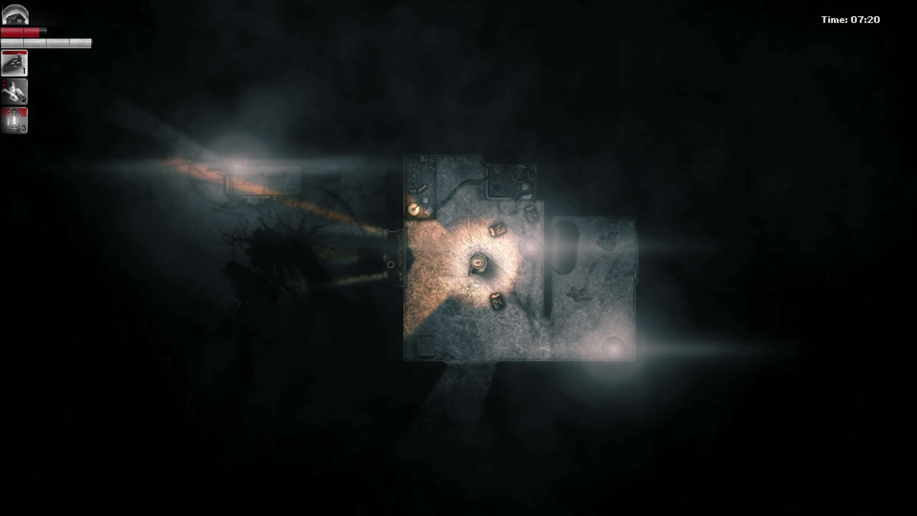
- Go through the doorway into the right room and light the lantern
{"action": "key", "text": "s"}
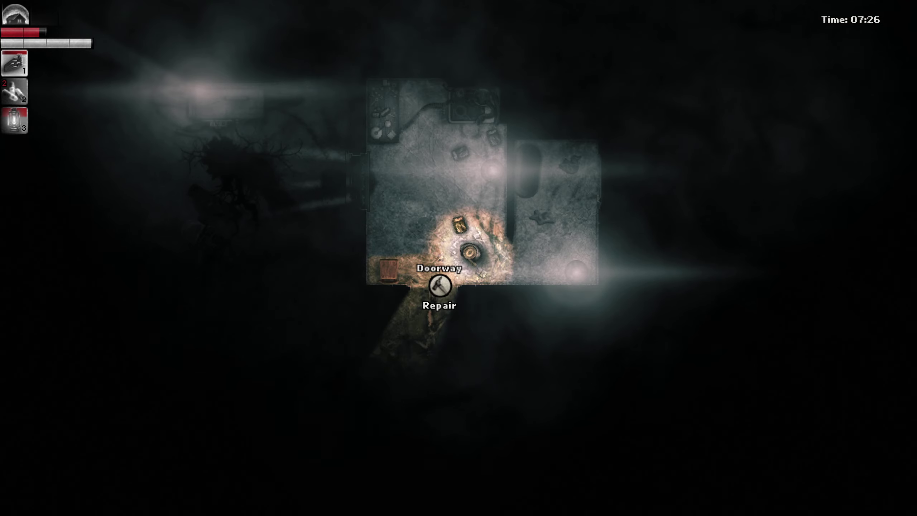
{"action": "key", "text": "d"}
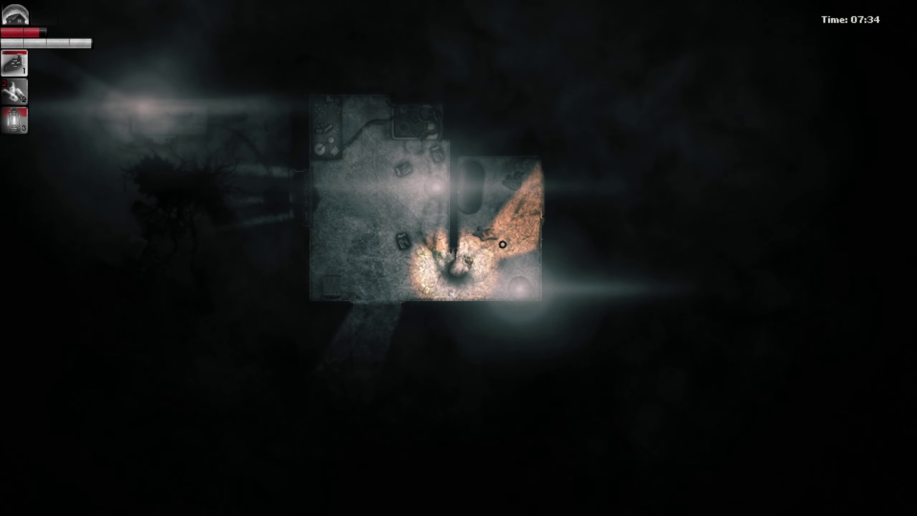
{"action": "key", "text": "Tab"}
{"action": "double_click", "coordinate": [44, 121]}
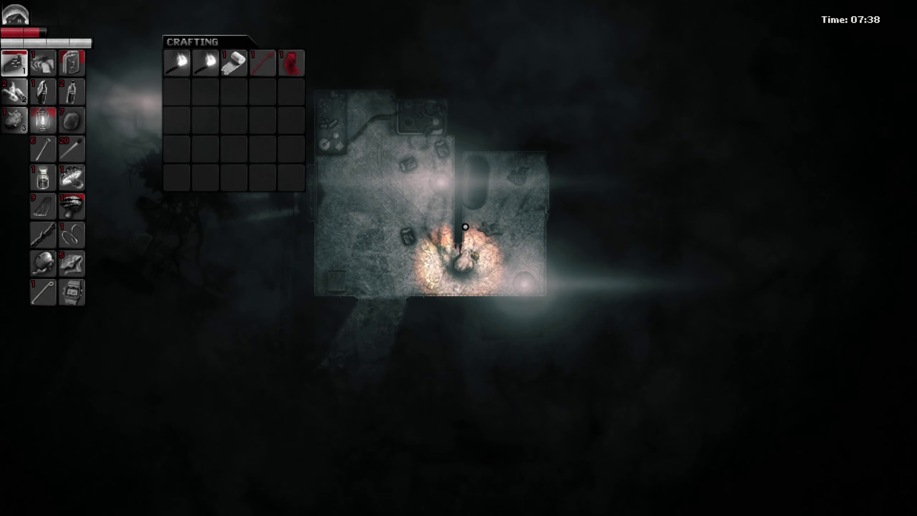
{"action": "key", "text": "Tab"}
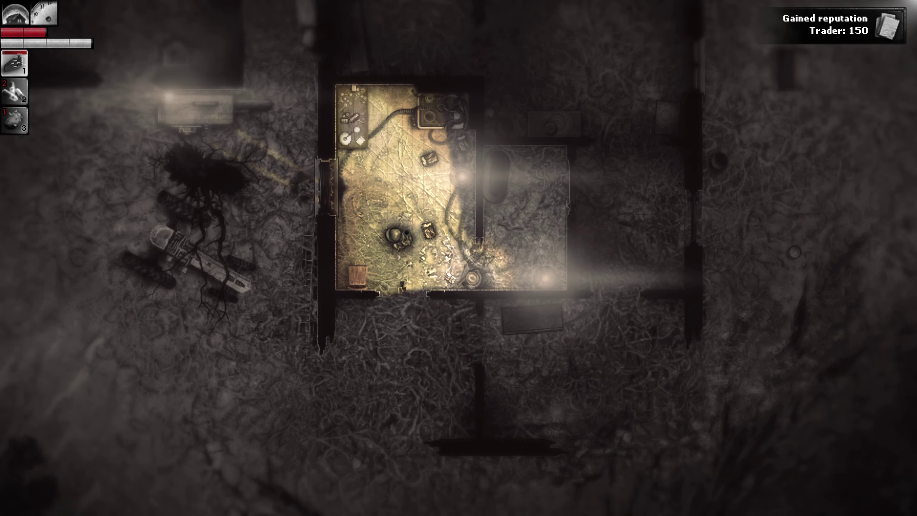
- Walk up to the hooded morning trader and start talking with him
{"action": "key", "text": "w"}
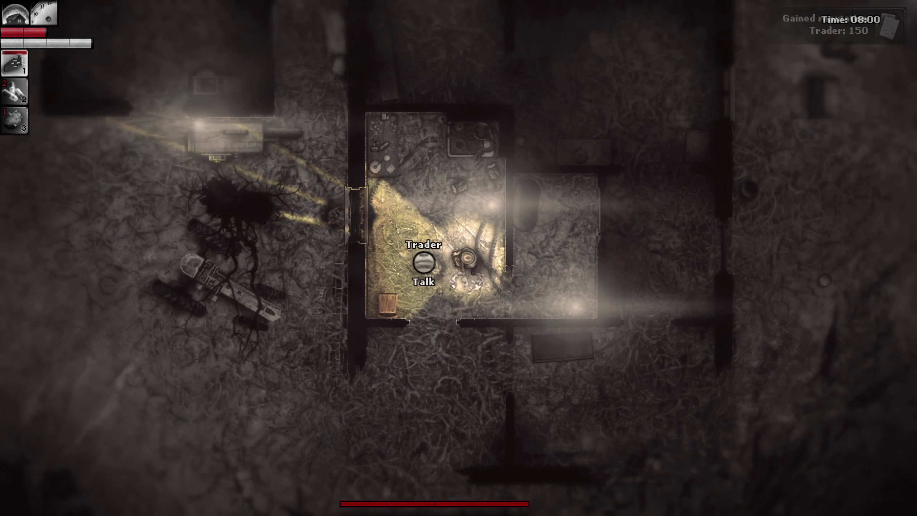
{"action": "key", "text": "e"}
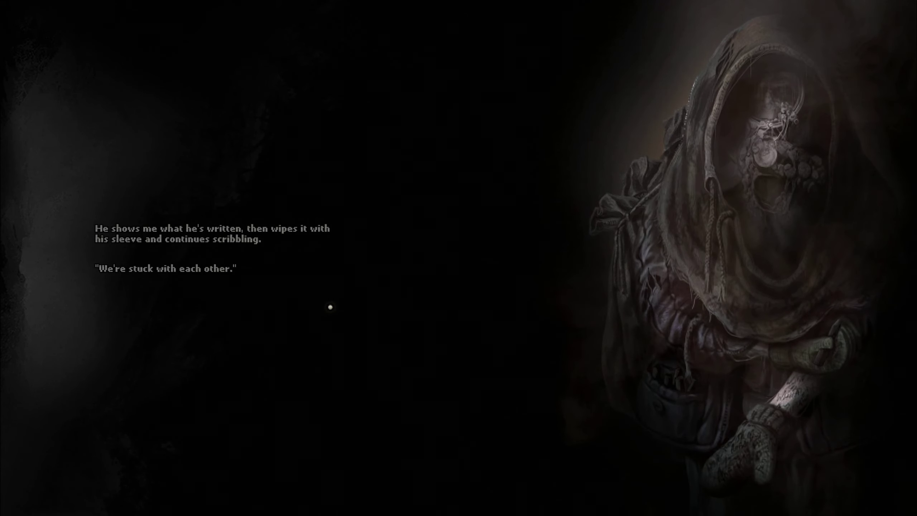
- Advance the trader's dialogue to receive the gasoline, then choose Trade
{"action": "left_click", "coordinate": [298, 271]}
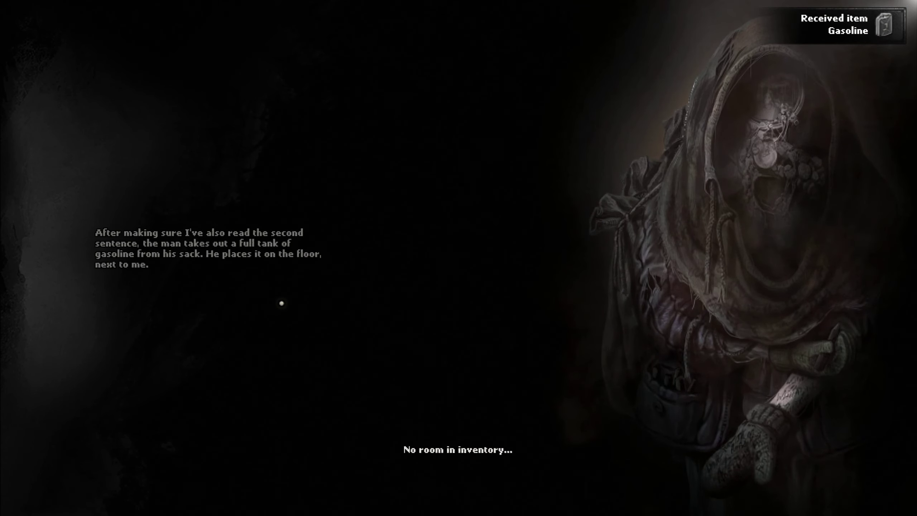
{"action": "left_click", "coordinate": [281, 304]}
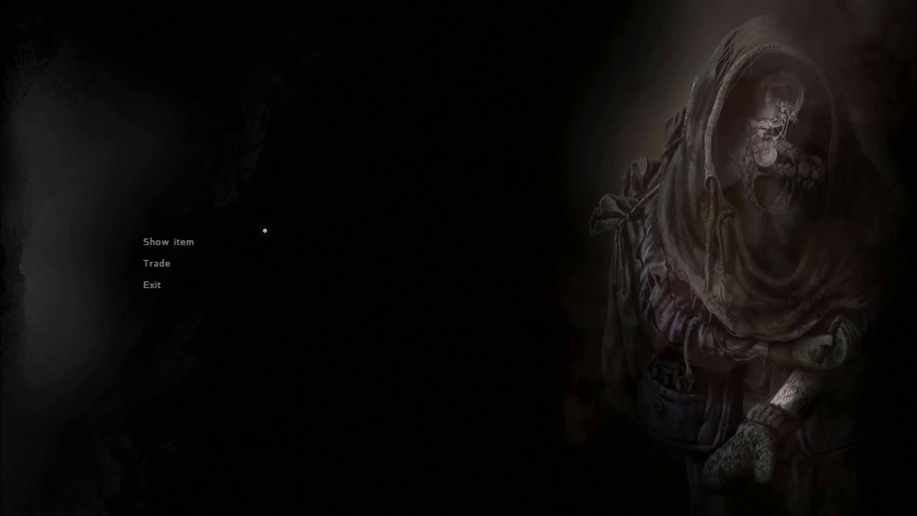
{"action": "left_click", "coordinate": [169, 265]}
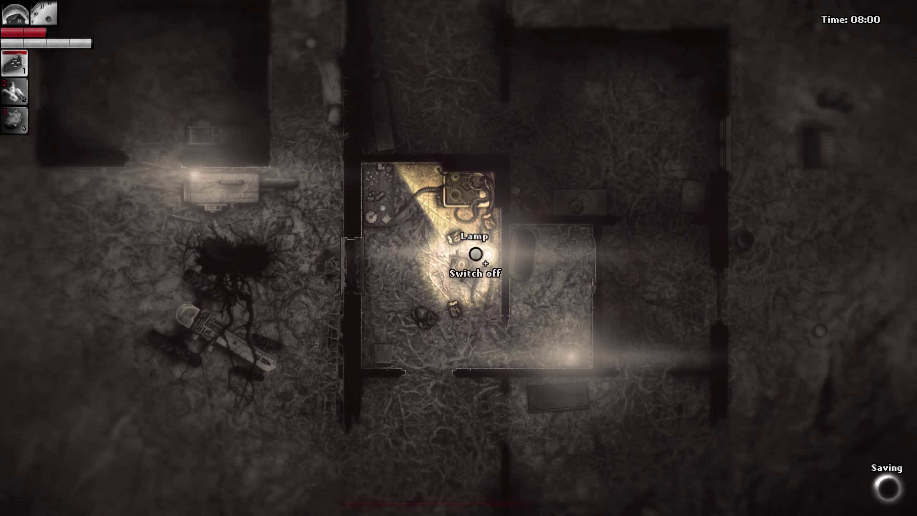
- Store the carried rock in the Level 4 workbench and walk back into the room
{"action": "key", "text": "s"}
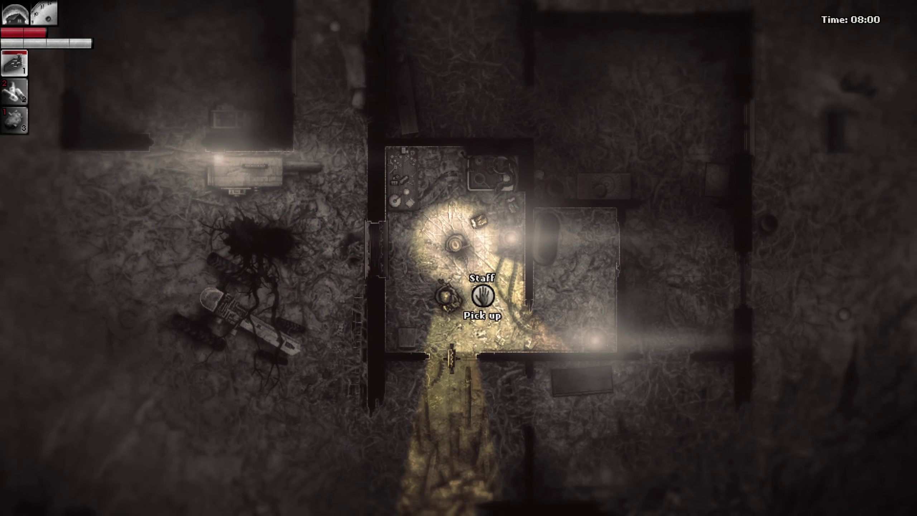
{"action": "key", "text": "w"}
{"action": "key", "text": "w"}
{"action": "key", "text": "e"}
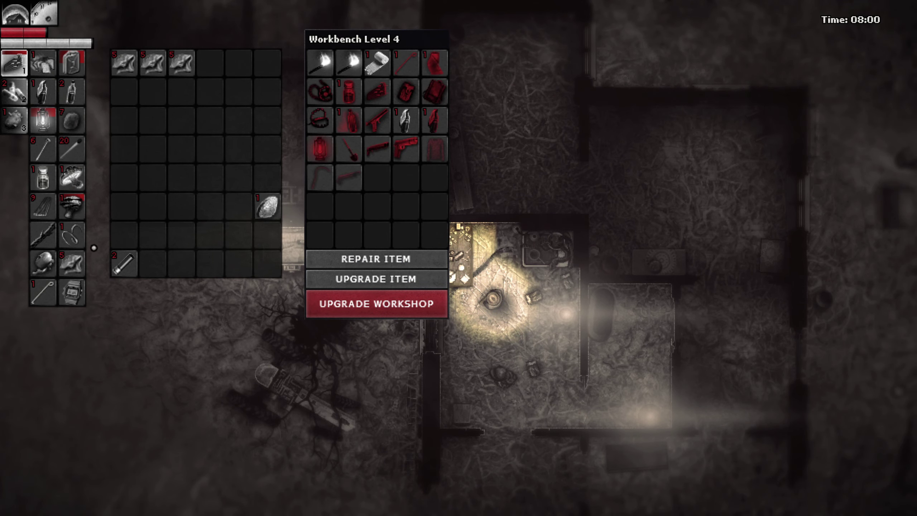
{"action": "left_click_drag", "start_coordinate": [72, 262], "coordinate": [210, 62]}
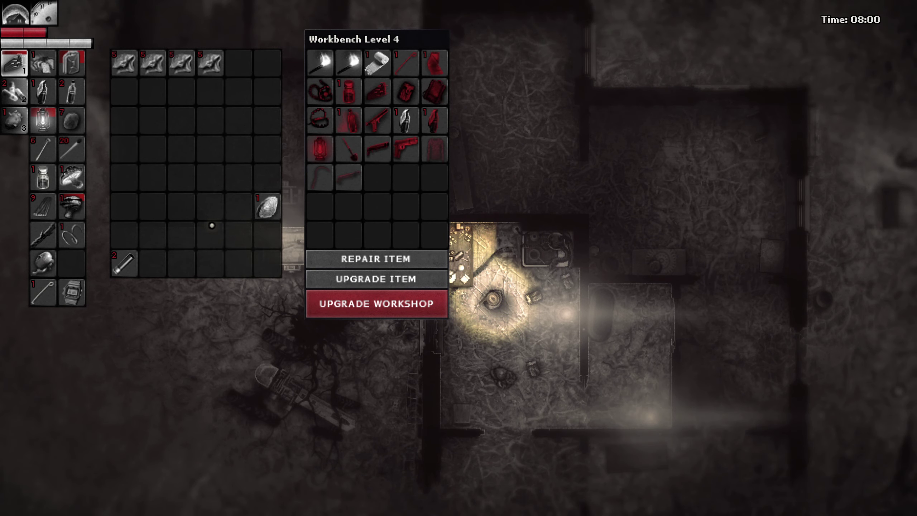
{"action": "key", "text": "Escape"}
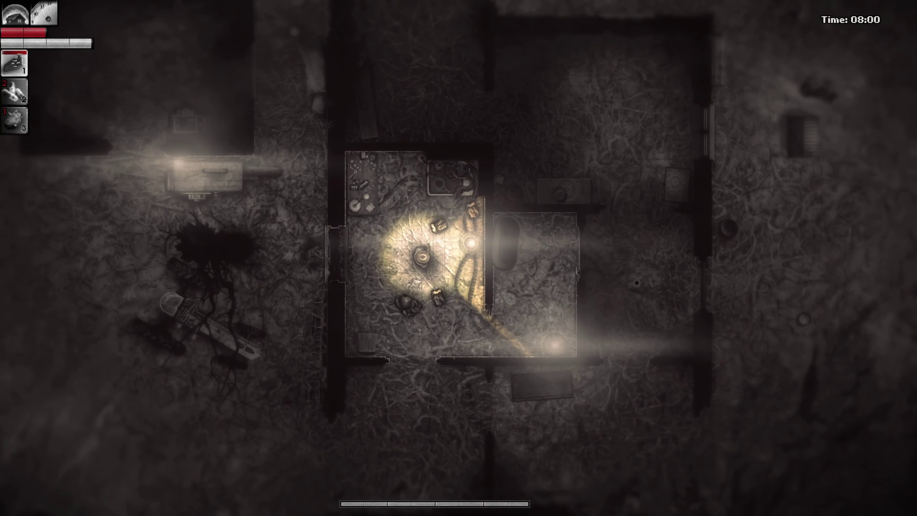
{"action": "key", "text": "w"}
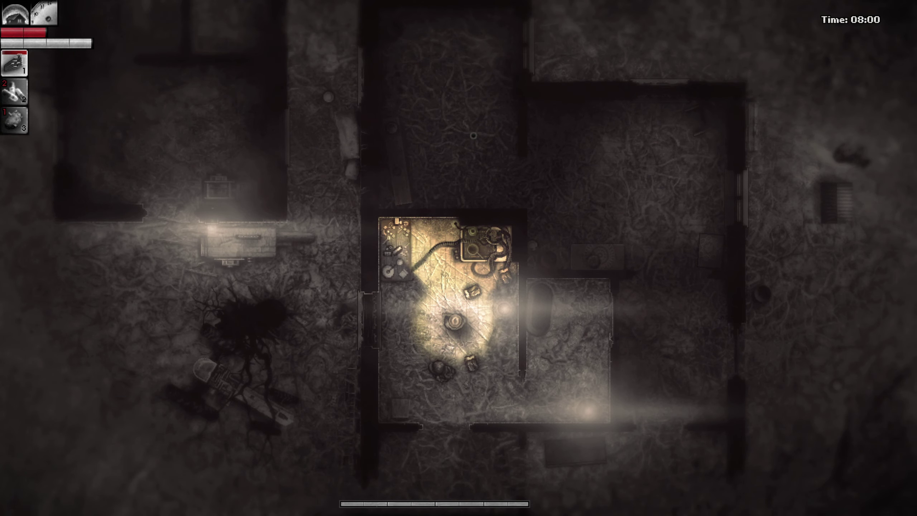